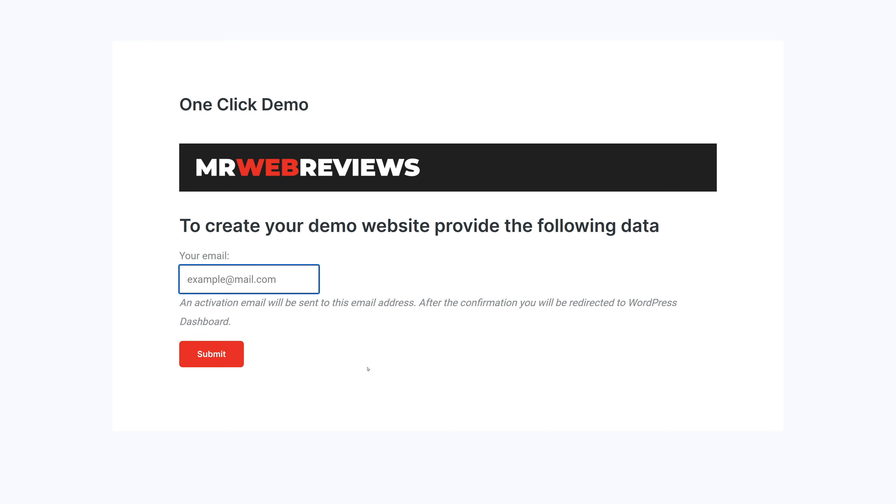
# Scroll the HivePress Themes list to the JobHive card and open the JobHive theme page
pyautogui.hotkey('ctrl', 'v')
pyautogui.click(358, 387)
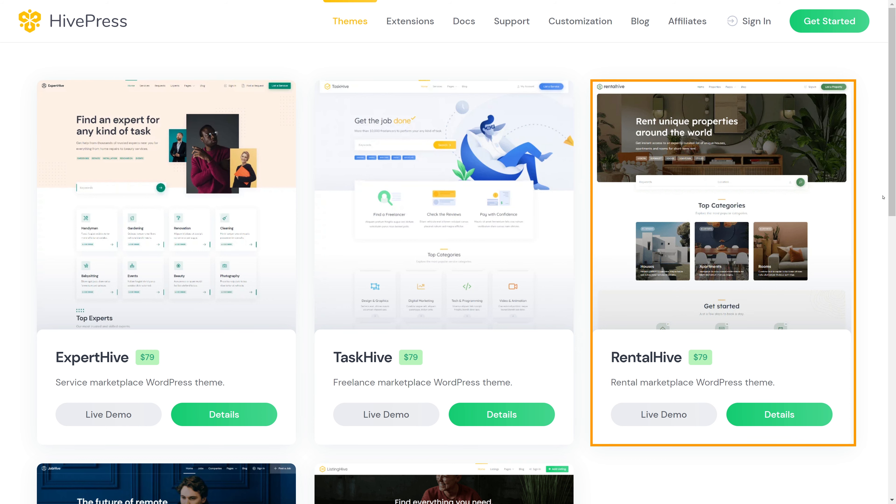
pyautogui.scroll(-10, 884, 197)
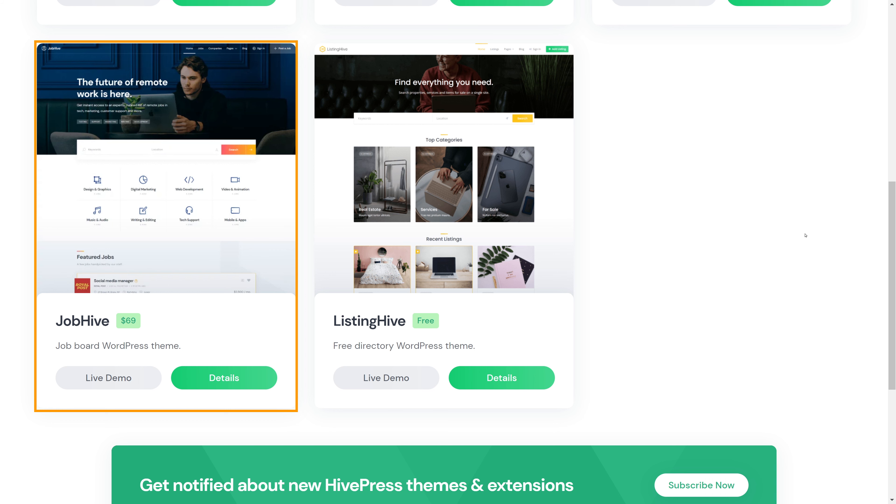
pyautogui.scroll(8, 789, 233)
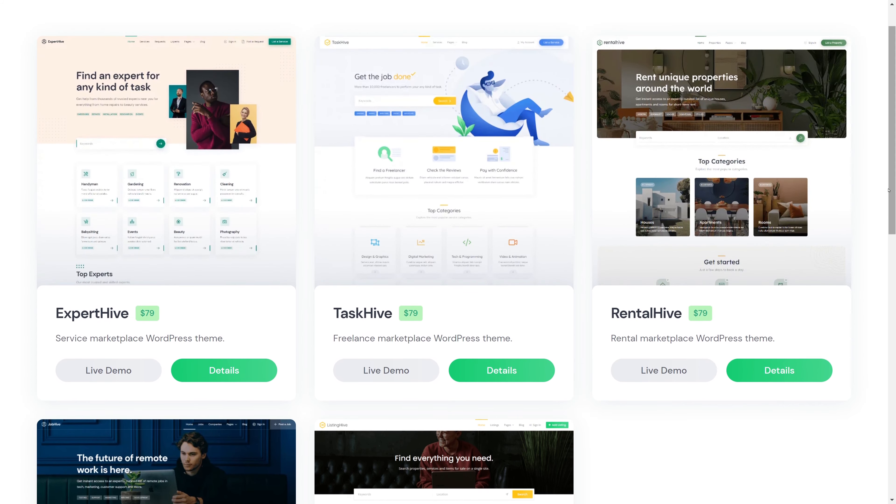
pyautogui.moveTo(893, 199); pyautogui.dragTo(889, 348)
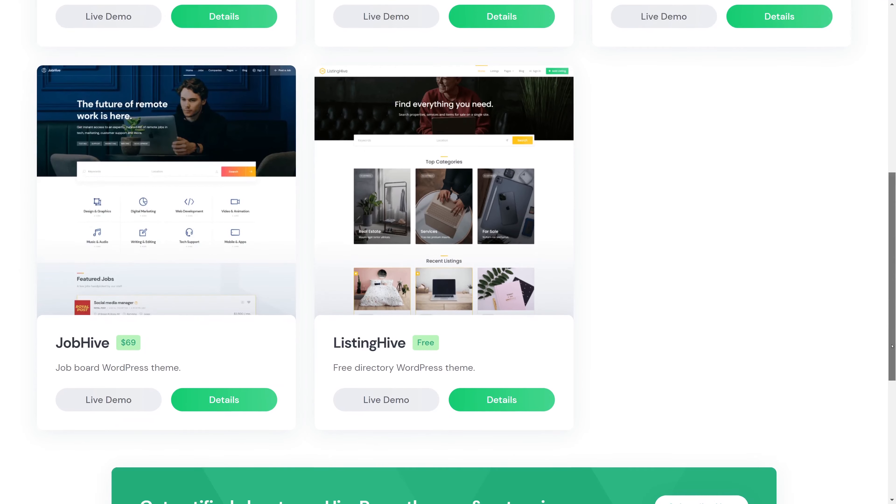
pyautogui.click(175, 253)
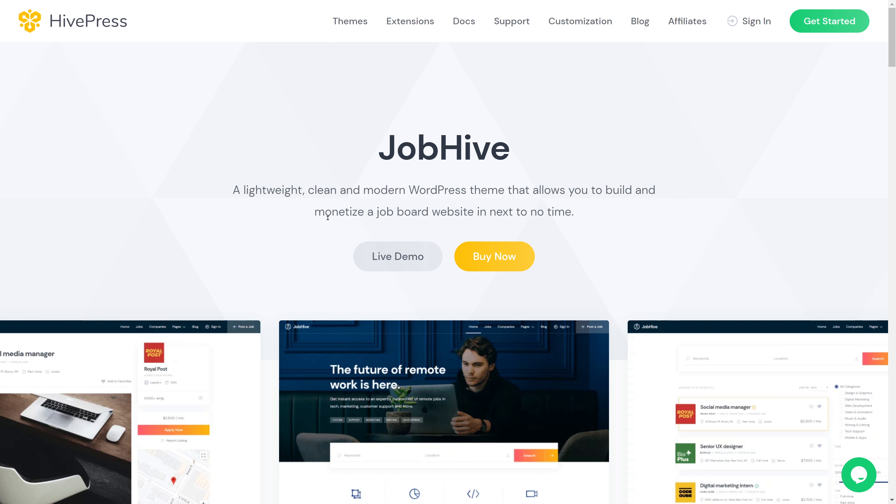
# Highlight 'monetize', 'in next to no time' and 'theme' in the JobHive description, clearing each highlight
pyautogui.moveTo(315, 213); pyautogui.dragTo(364, 212)
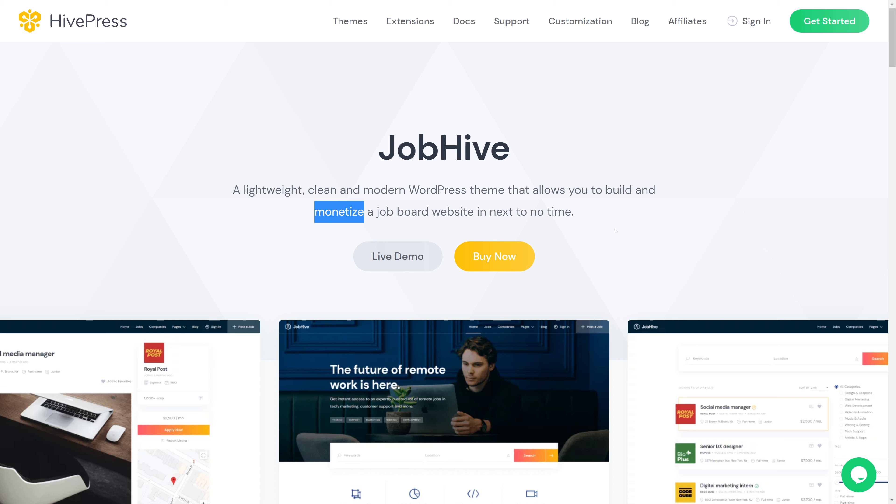
pyautogui.moveTo(477, 212); pyautogui.dragTo(570, 212)
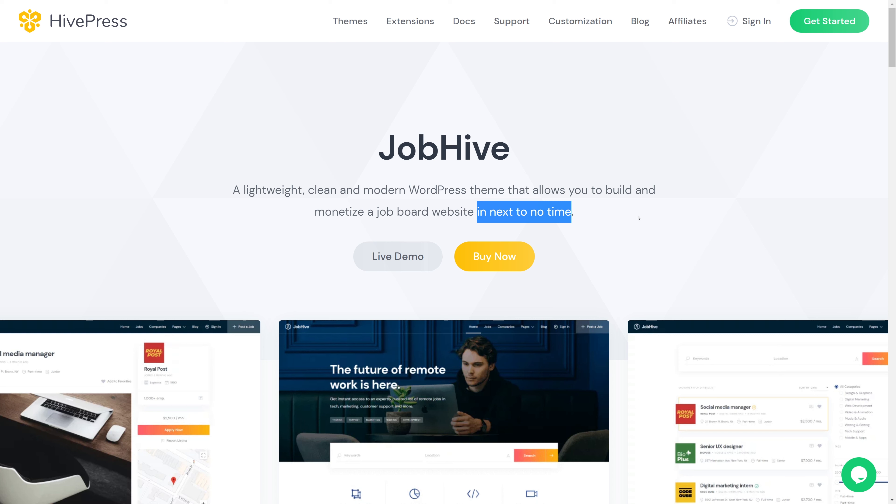
pyautogui.click(625, 219)
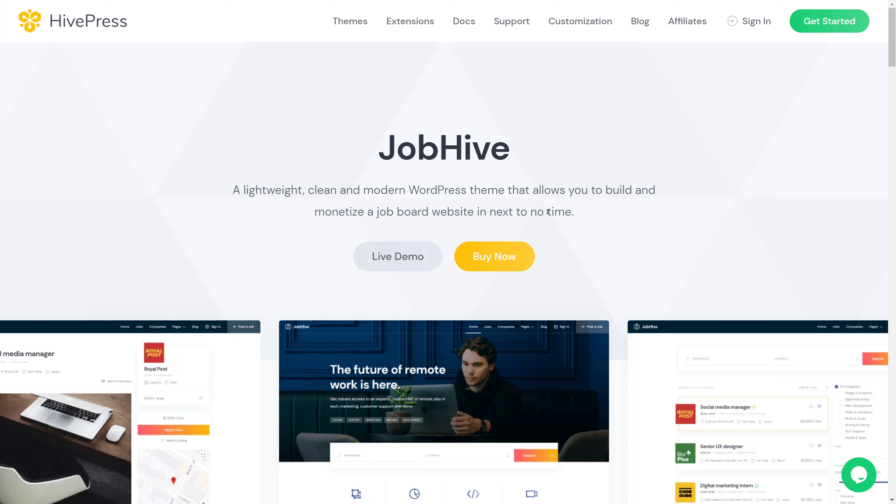
pyautogui.doubleClick(486, 188)
pyautogui.click(802, 196)
# Scroll down the JobHive page to the 'Premium extensions included' section
pyautogui.scroll(-5, 830, 391)
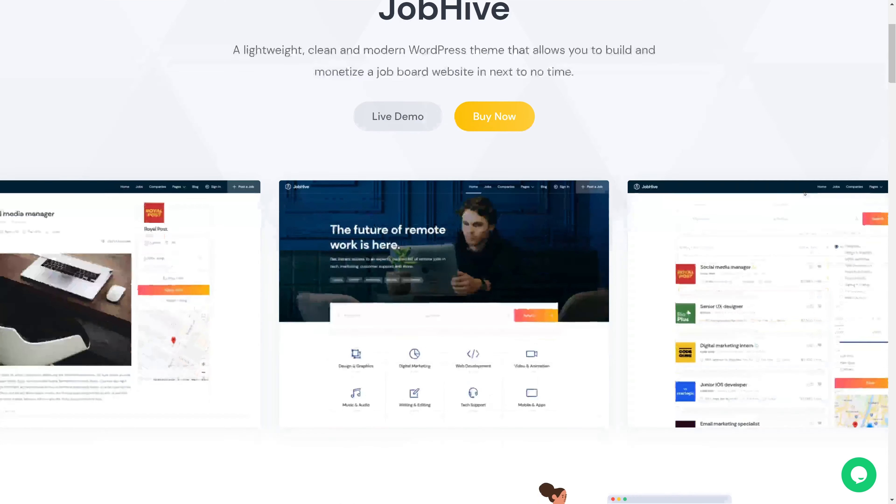
pyautogui.scroll(-1, 841, 429)
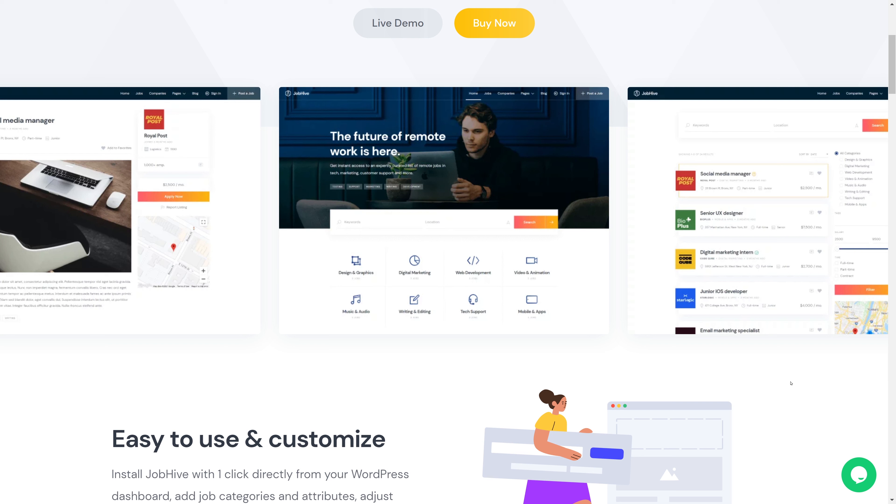
pyautogui.scroll(-10, 787, 379)
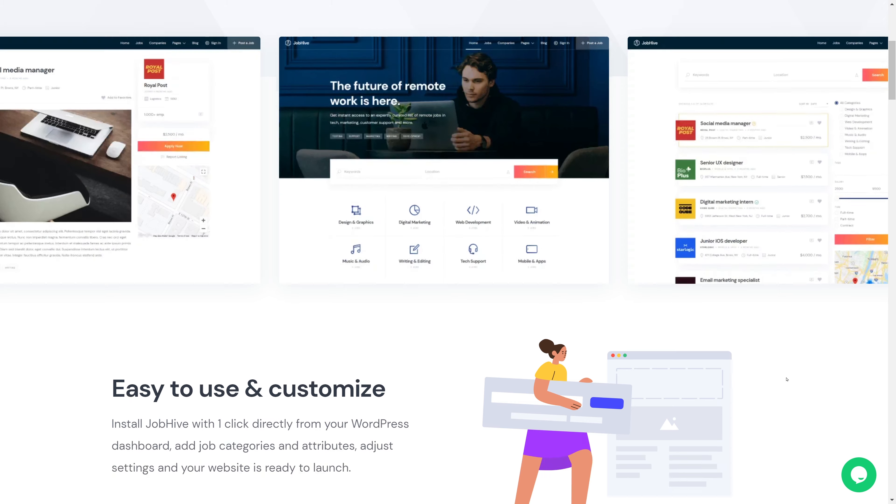
pyautogui.scroll(-6, 786, 379)
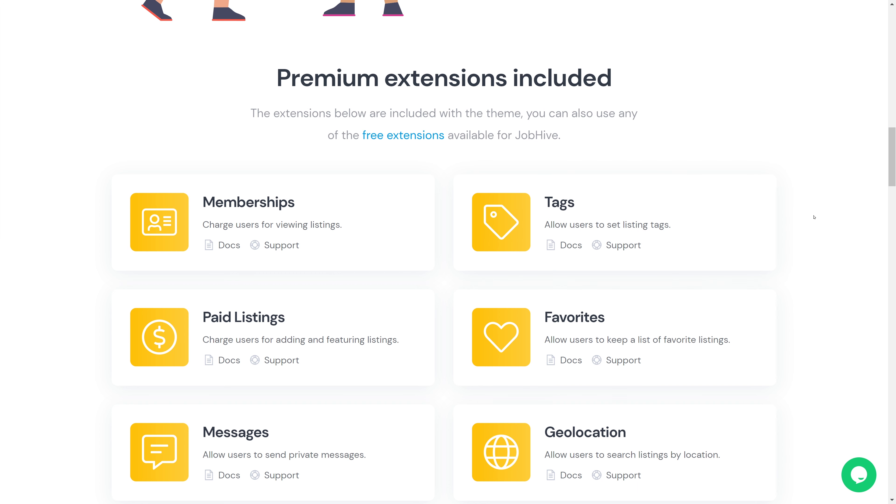
pyautogui.scroll(-1, 821, 260)
pyautogui.scroll(-1, 822, 260)
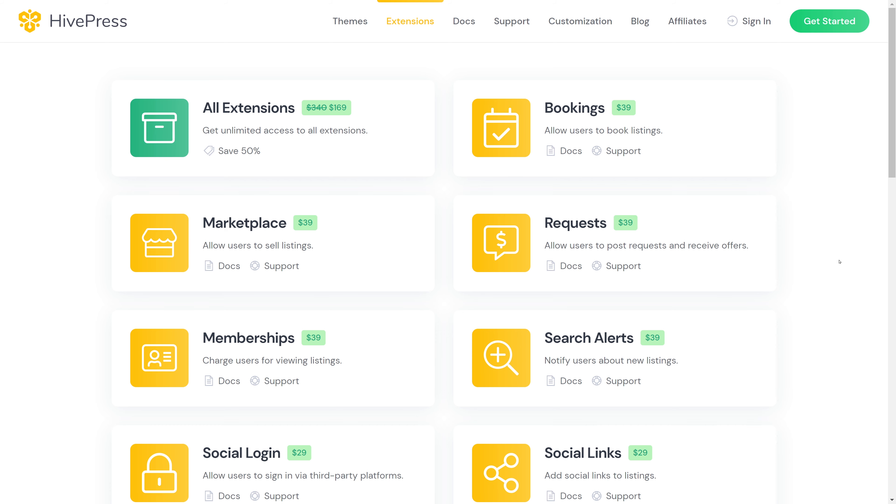
# Review the extension prices, then return to JobHive's $69 'Get started in minutes' section
pyautogui.scroll(-1, 840, 261)
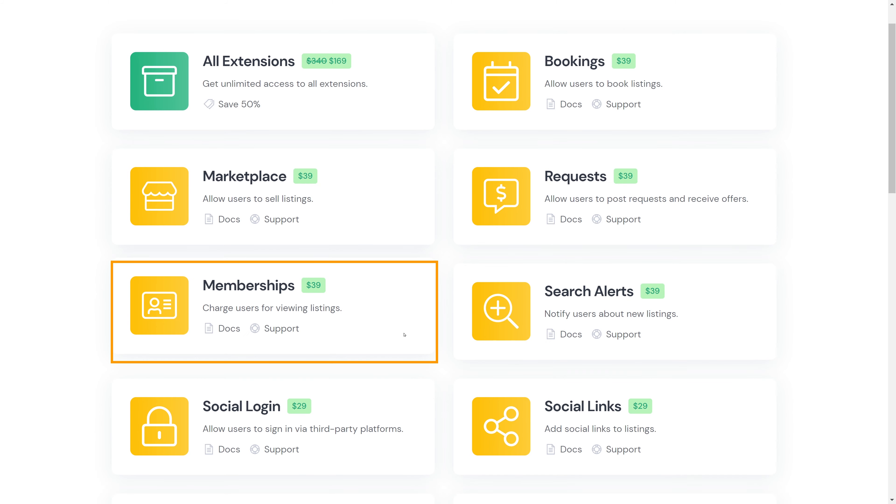
pyautogui.scroll(-6, 447, 320)
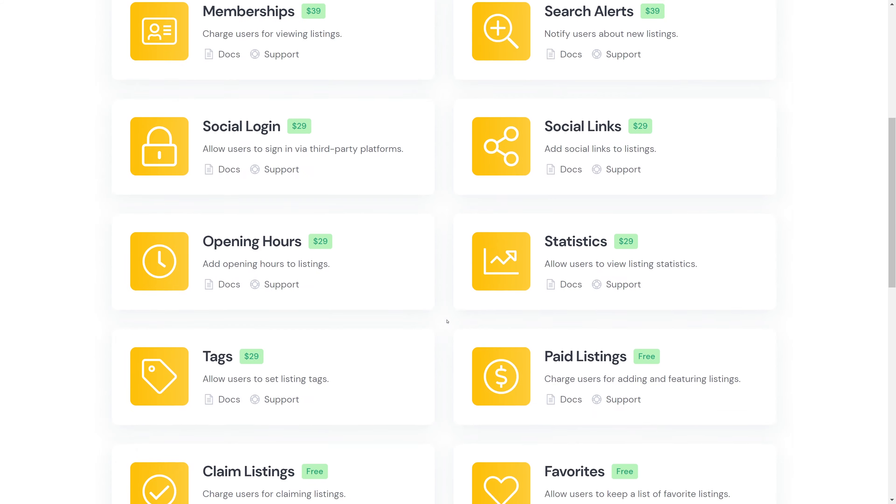
pyautogui.scroll(8, 447, 321)
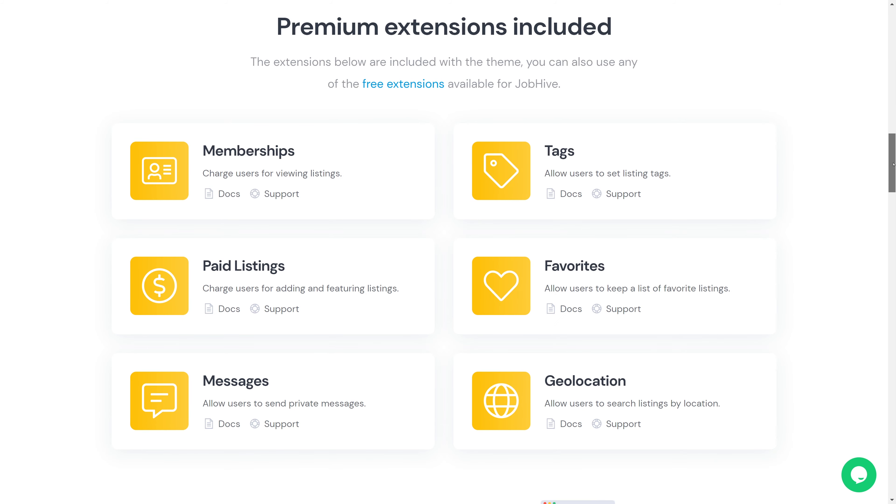
pyautogui.moveTo(893, 163); pyautogui.dragTo(864, 397)
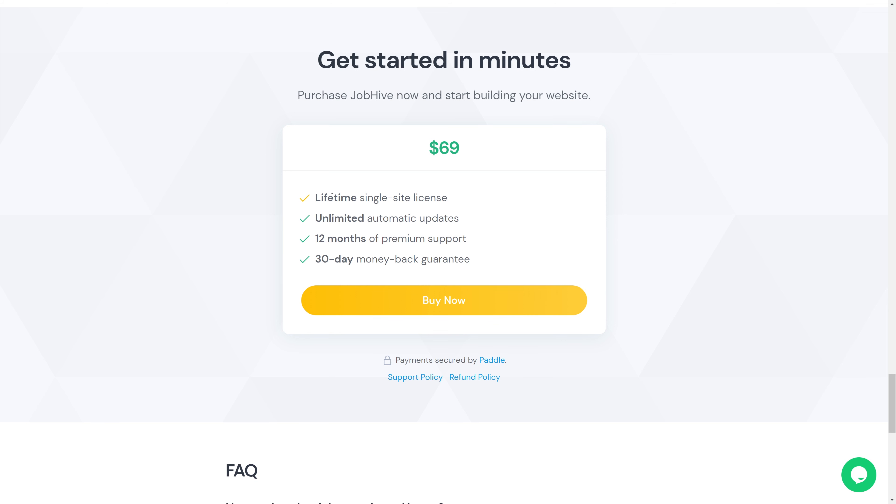
# Highlight the 'Lifetime single-site license' line of the $69 offer, then deselect it
pyautogui.moveTo(318, 198); pyautogui.dragTo(448, 197)
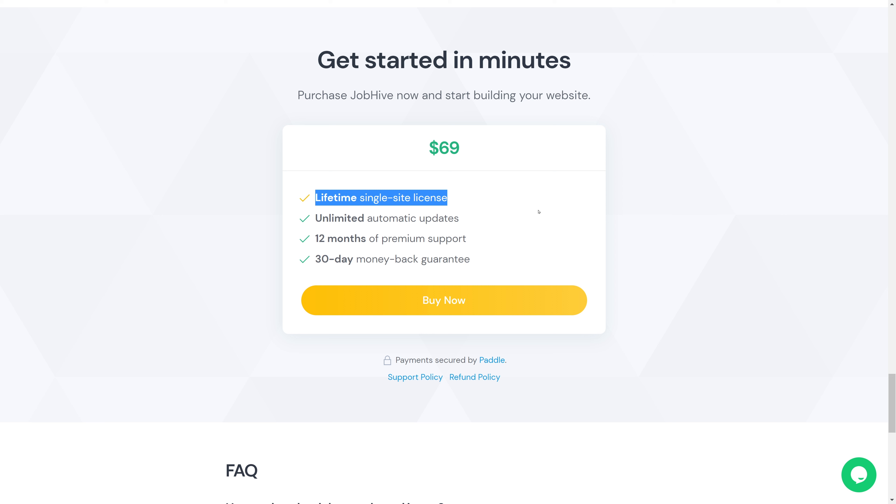
pyautogui.click(623, 223)
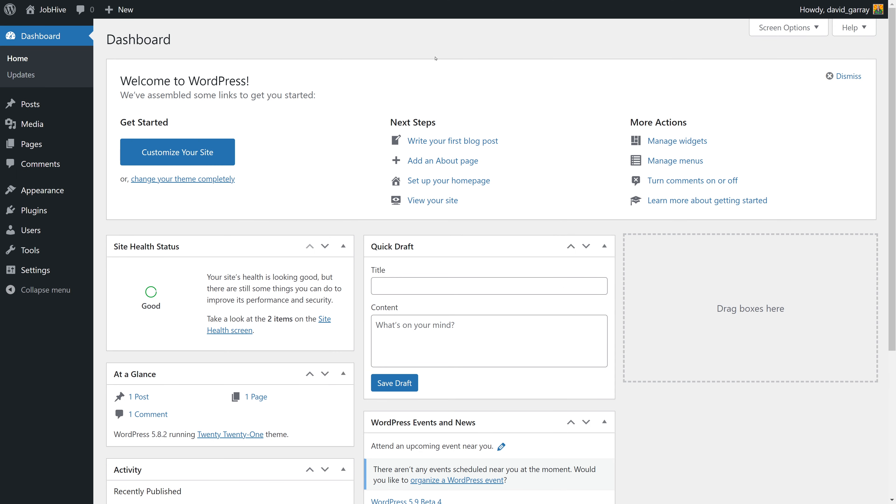
# Check that the Plugins list is empty, then view the three installed themes
pyautogui.click(35, 210)
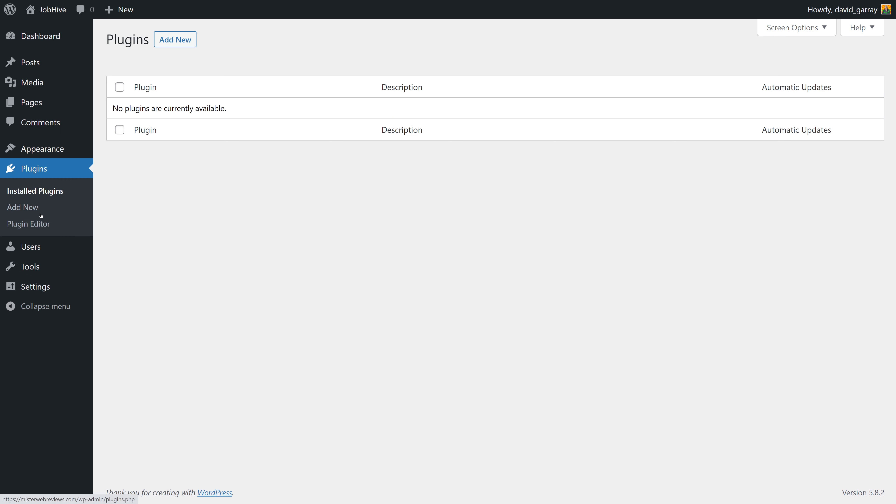
pyautogui.click(43, 149)
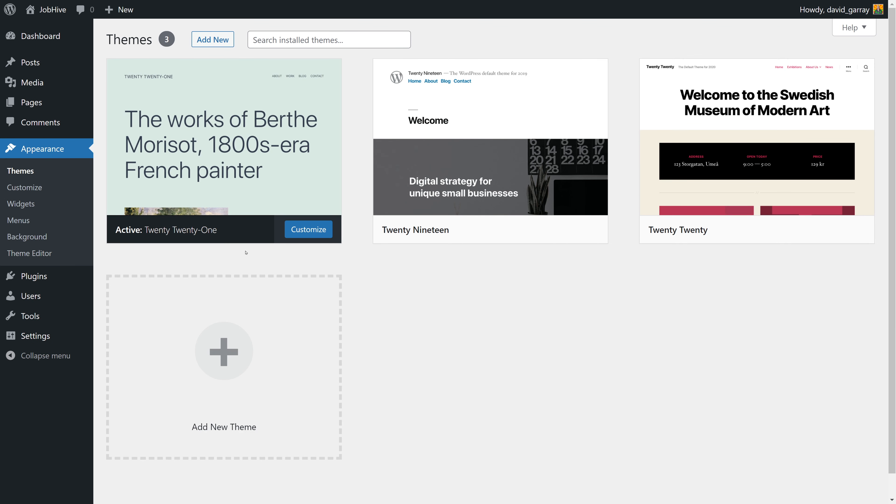
pyautogui.moveTo(215, 242)
pyautogui.click(203, 40)
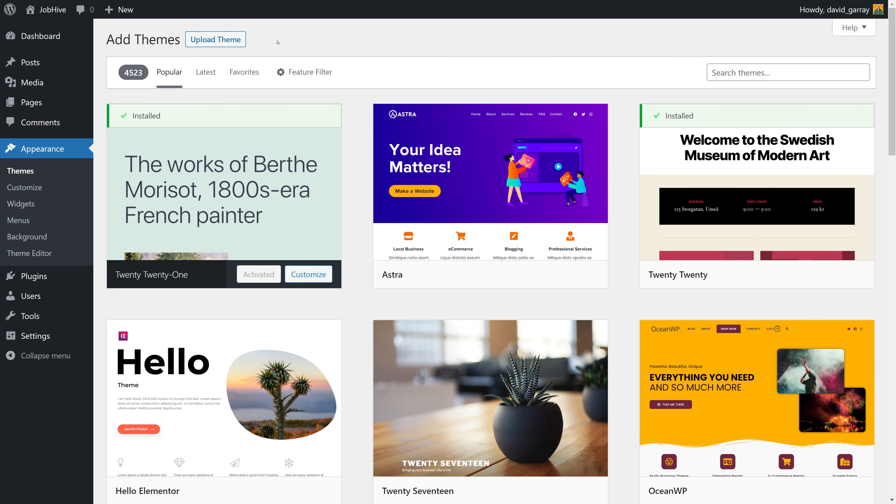
# Upload jobhive.zip as a new theme and install it
pyautogui.click(213, 39)
pyautogui.click(413, 145)
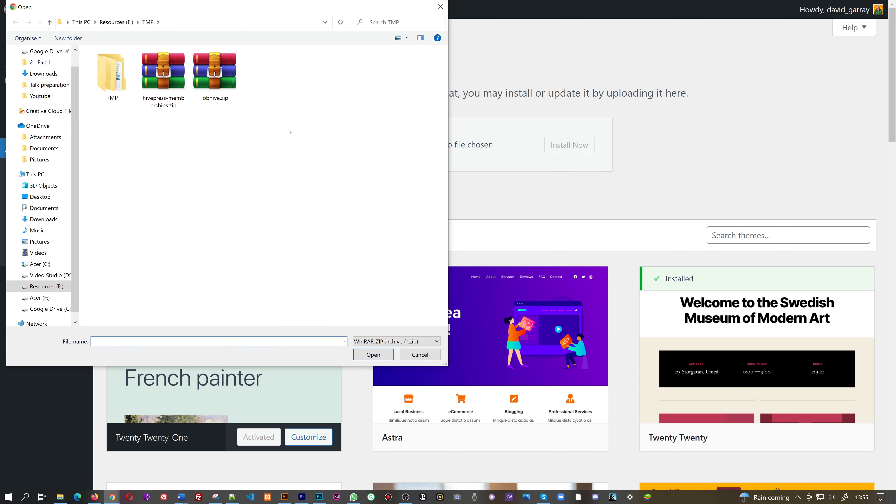
pyautogui.click(217, 102)
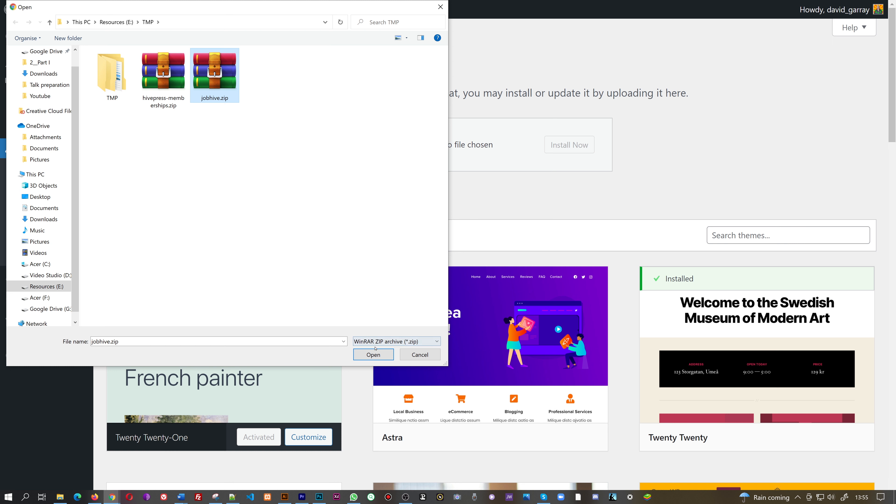
pyautogui.click(373, 354)
pyautogui.click(579, 150)
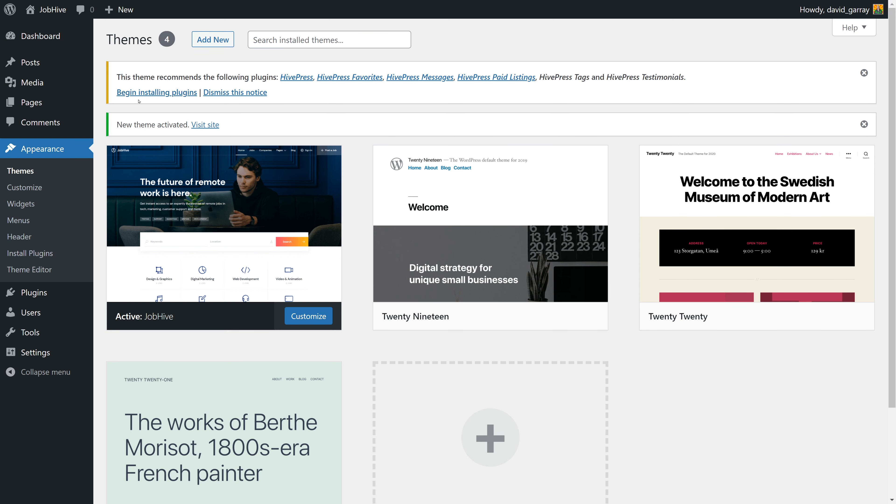
# Bulk-install all six recommended HivePress plugins from the Required Plugins installer
pyautogui.click(151, 94)
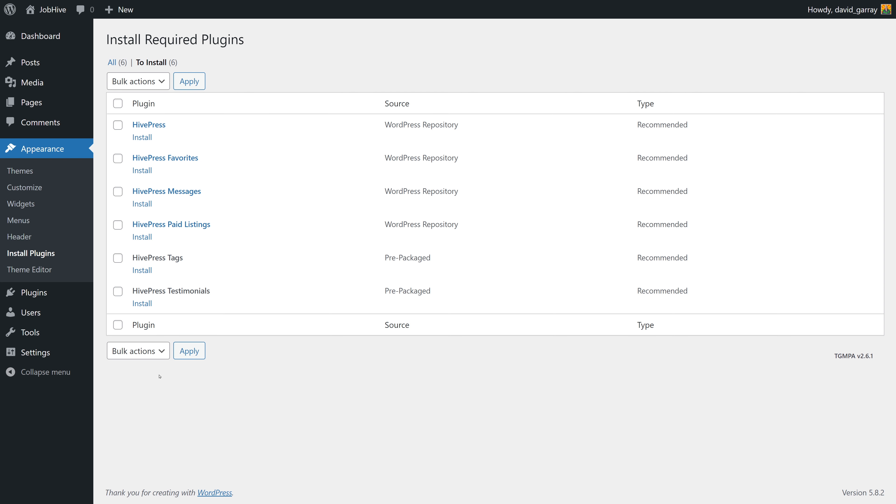
pyautogui.click(117, 104)
pyautogui.click(159, 84)
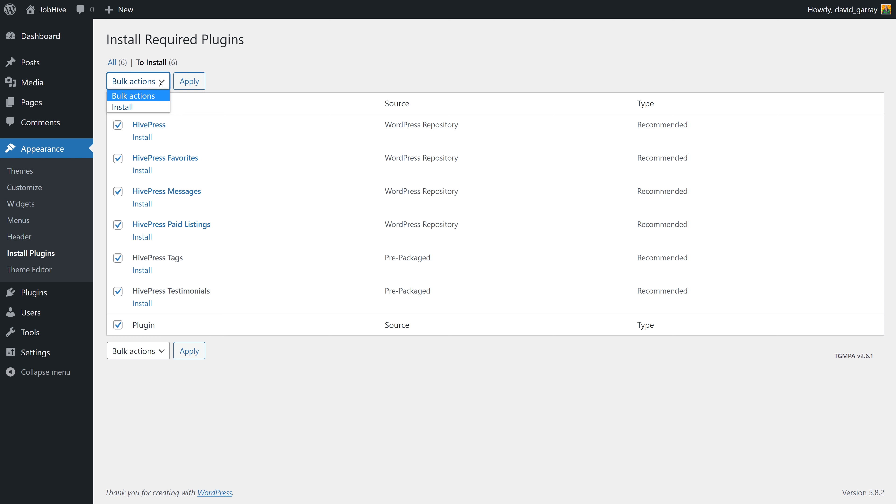
pyautogui.click(153, 105)
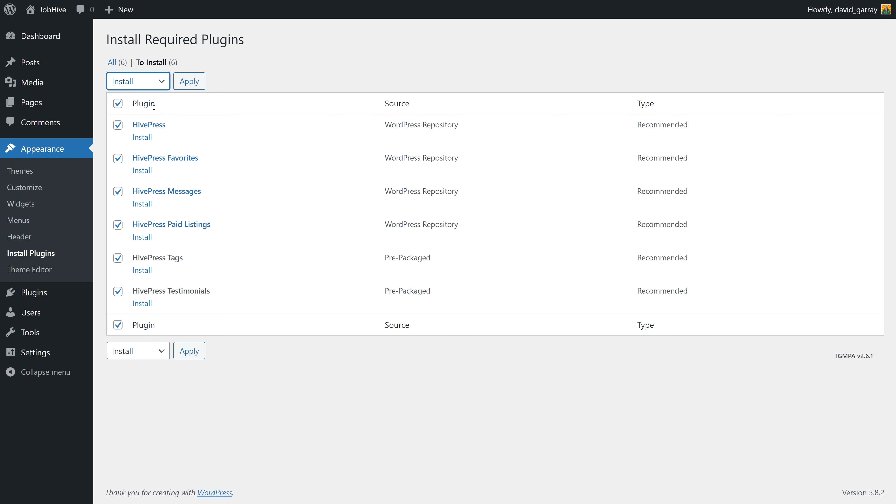
pyautogui.click(189, 81)
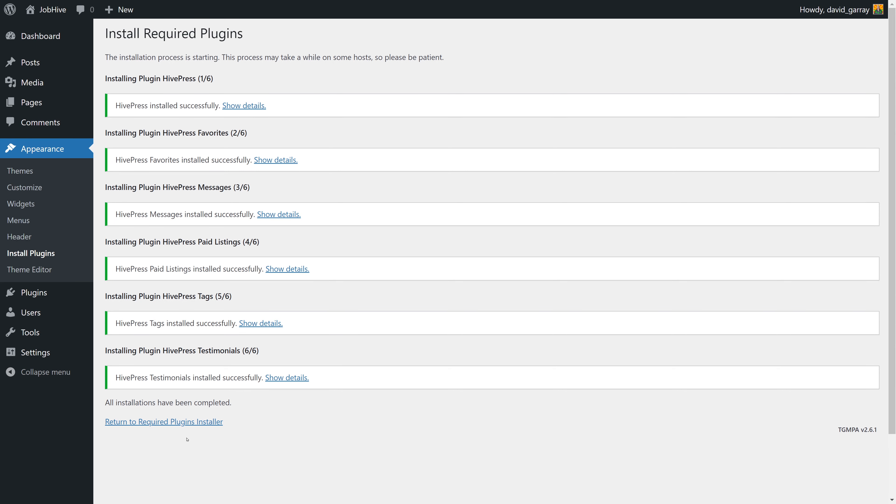
# Bulk-activate the six HivePress plugins and view the installed plugins list
pyautogui.click(191, 424)
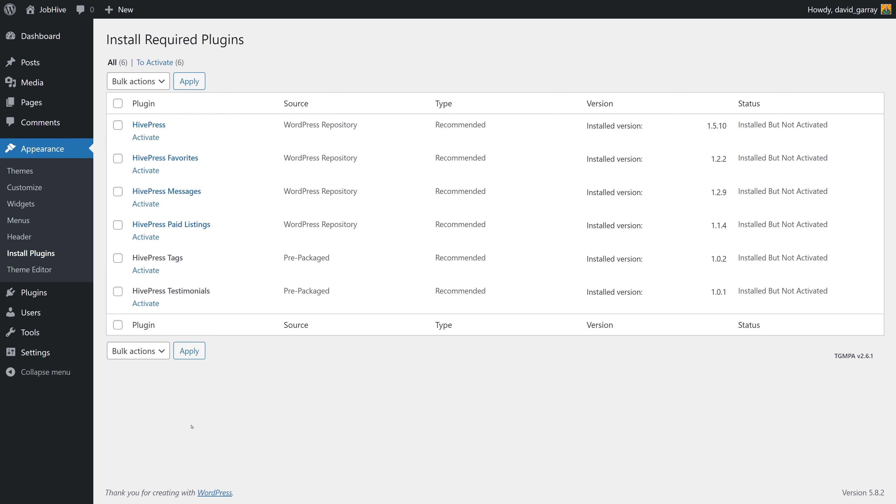
pyautogui.click(120, 106)
pyautogui.click(161, 84)
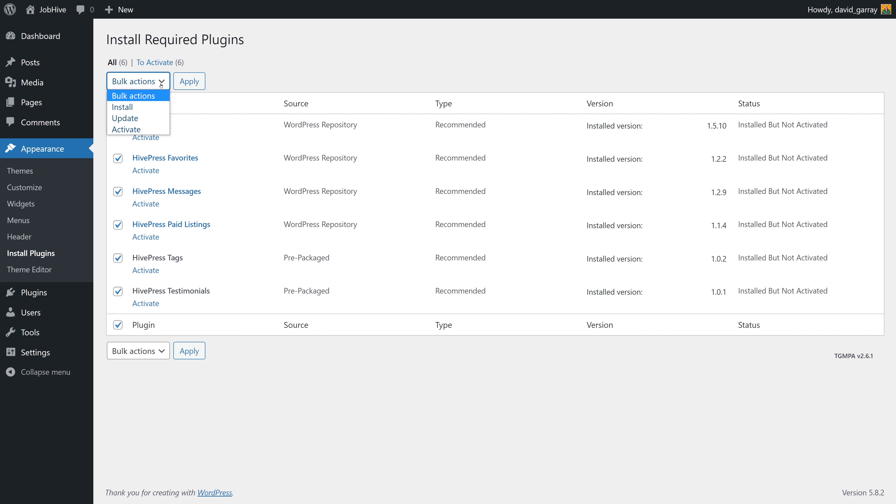
pyautogui.click(152, 130)
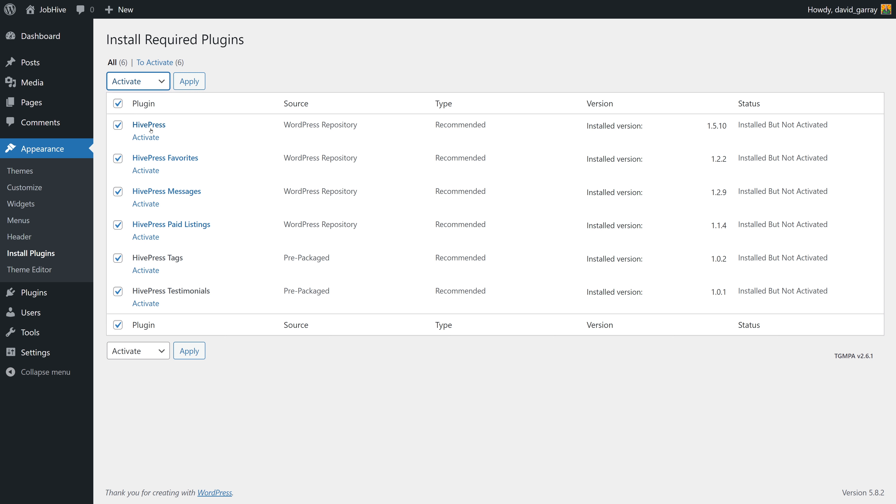
pyautogui.click(189, 82)
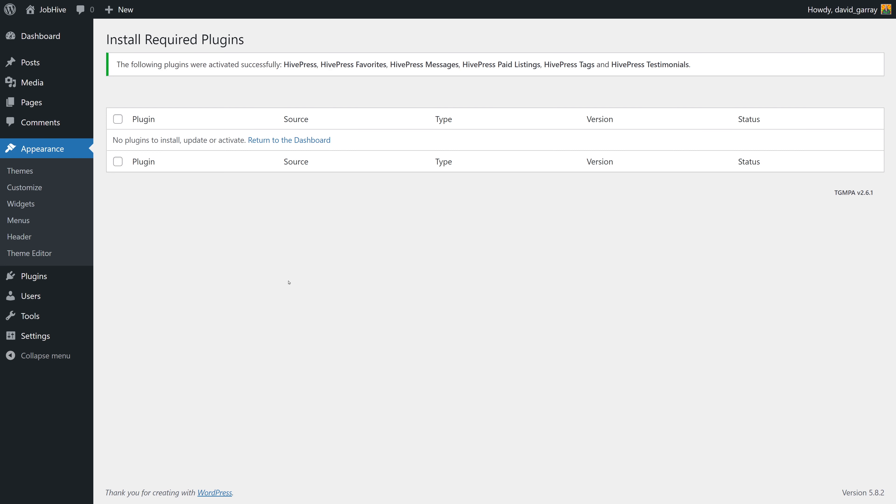
pyautogui.click(41, 278)
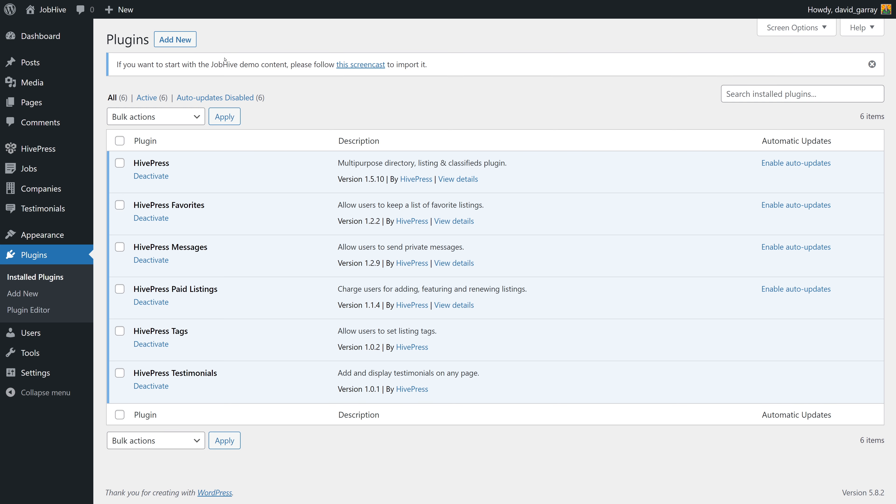
# Upload hivepress-memberships.zip as a new plugin, install it and activate it
pyautogui.click(175, 40)
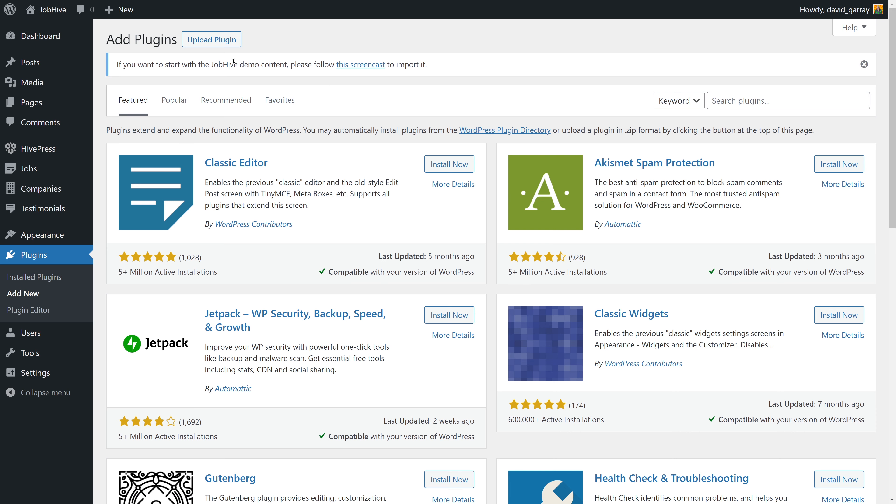
pyautogui.click(212, 40)
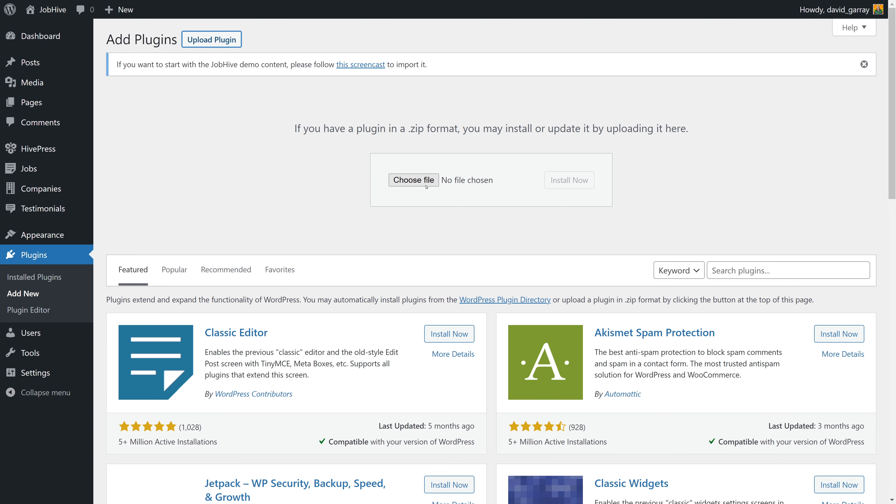
pyautogui.click(426, 187)
pyautogui.click(162, 79)
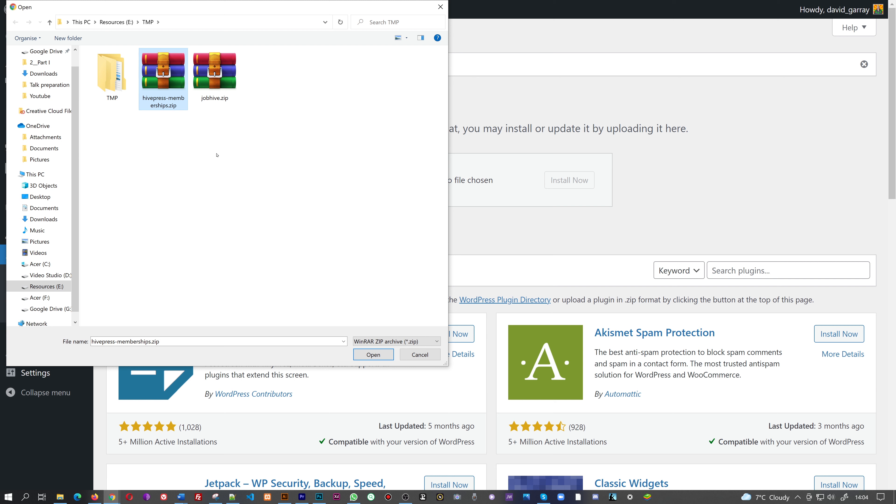
pyautogui.click(360, 354)
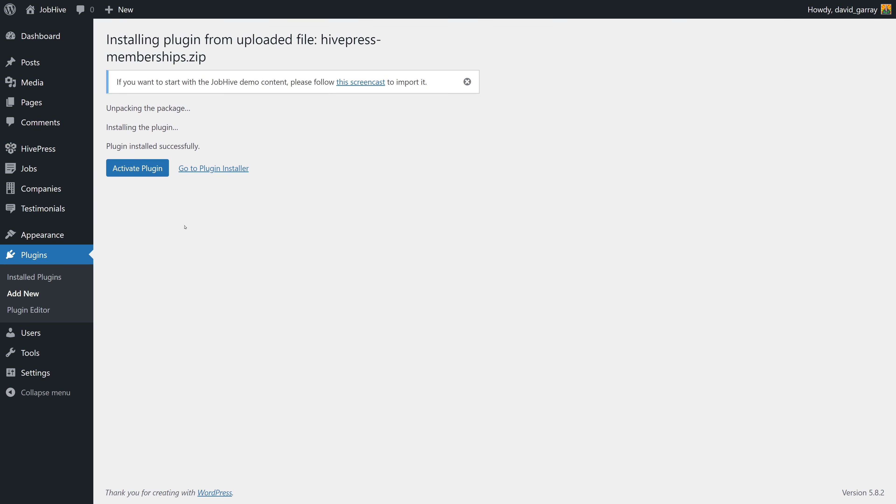
pyautogui.click(151, 173)
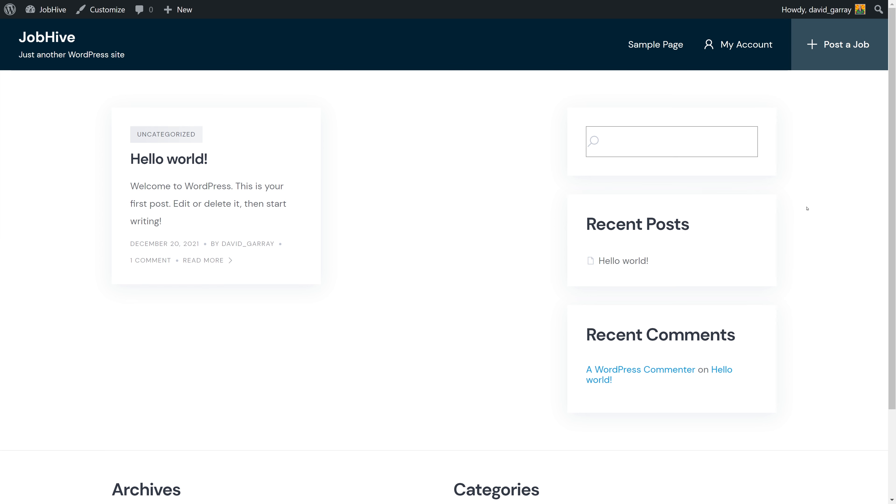
# Scroll down and back up the JobHive front page
pyautogui.scroll(-3, 828, 216)
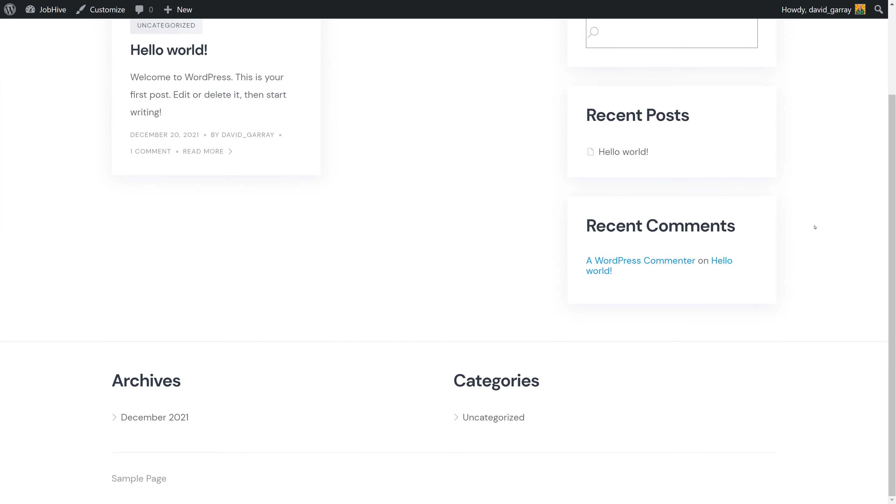
pyautogui.scroll(3, 815, 227)
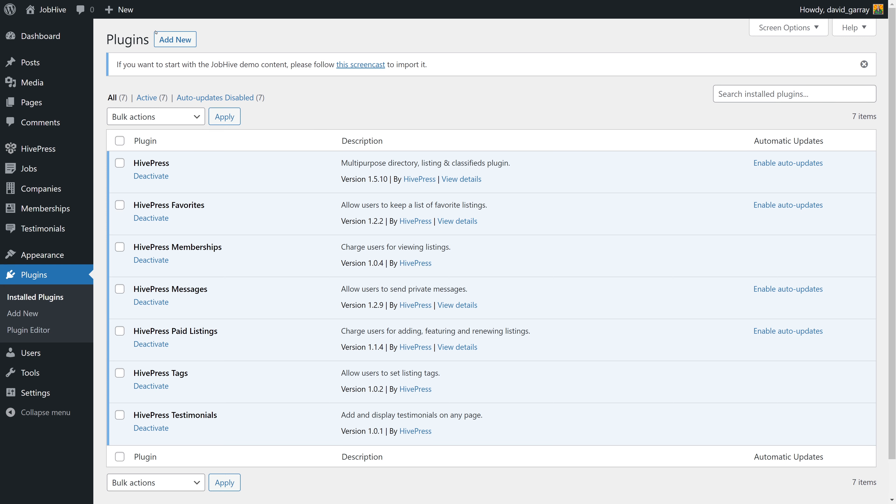
# Search plugins for 'one click', install One Click Demo Import, and open Import Demo Data
pyautogui.click(172, 41)
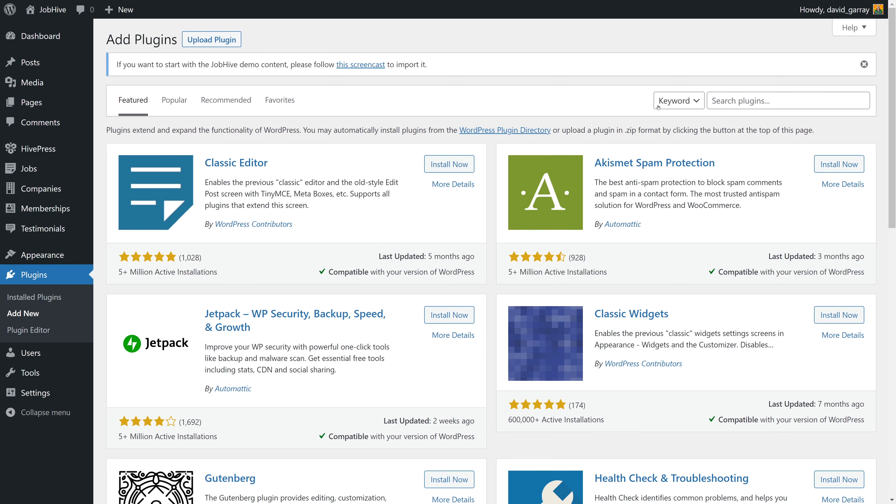
pyautogui.click(756, 103)
pyautogui.write('one click')
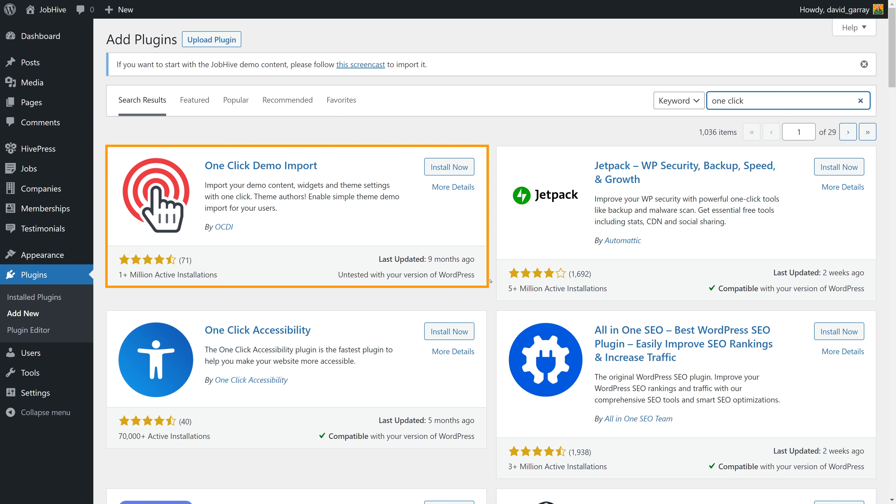
pyautogui.click(466, 167)
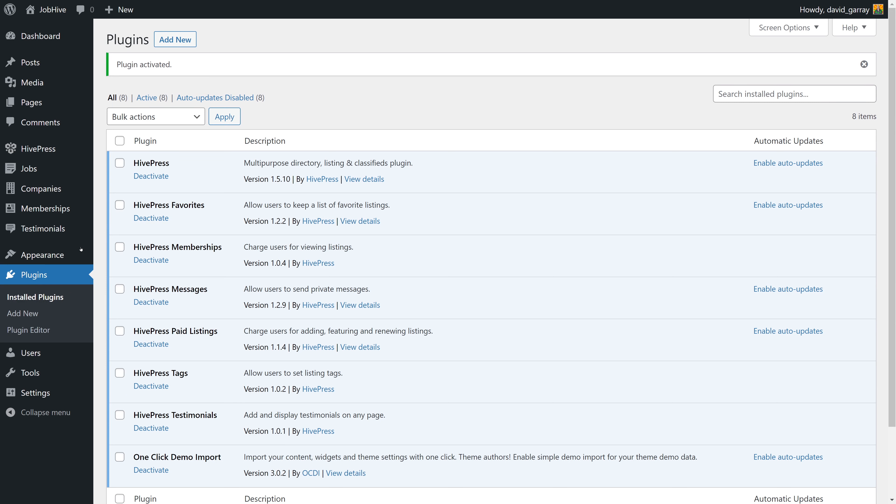
pyautogui.moveTo(81, 249)
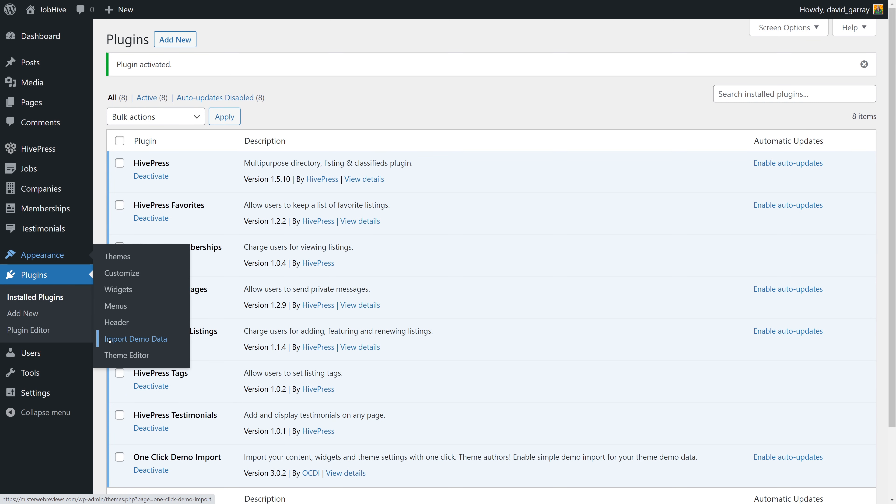
pyautogui.click(147, 341)
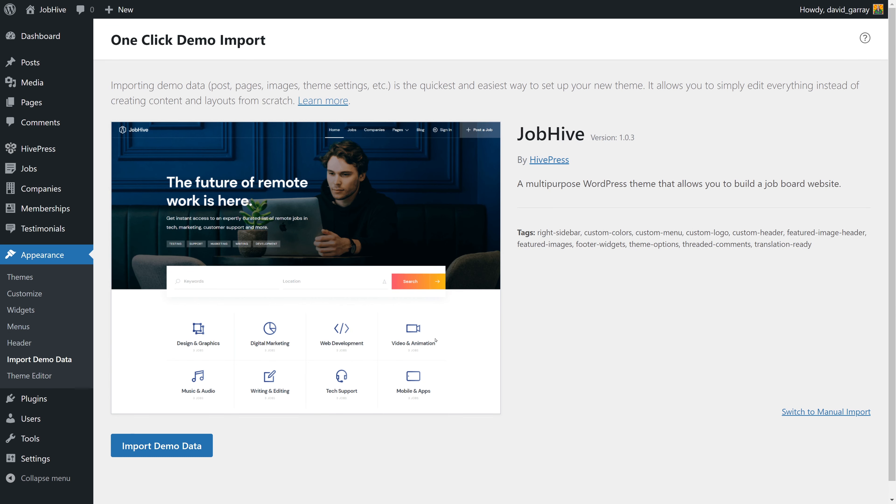
# Import the JobHive demo data without installing the extra plugins, and wait for it to complete
pyautogui.click(194, 451)
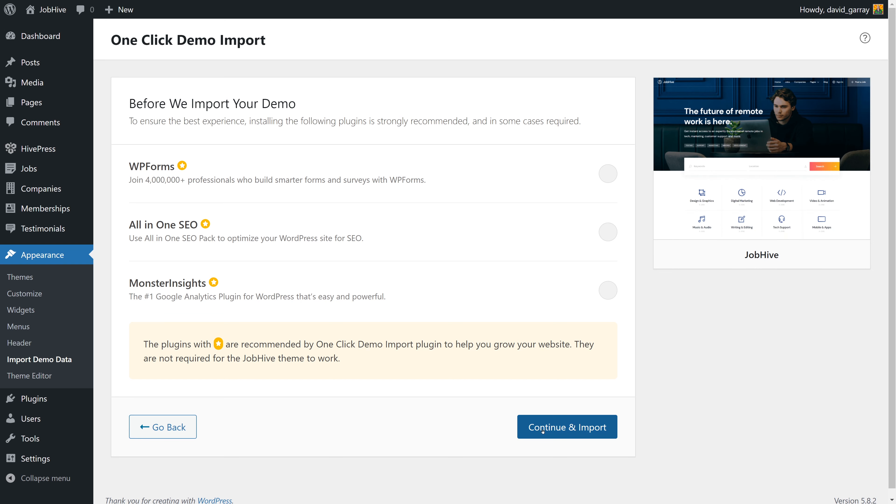
pyautogui.click(561, 426)
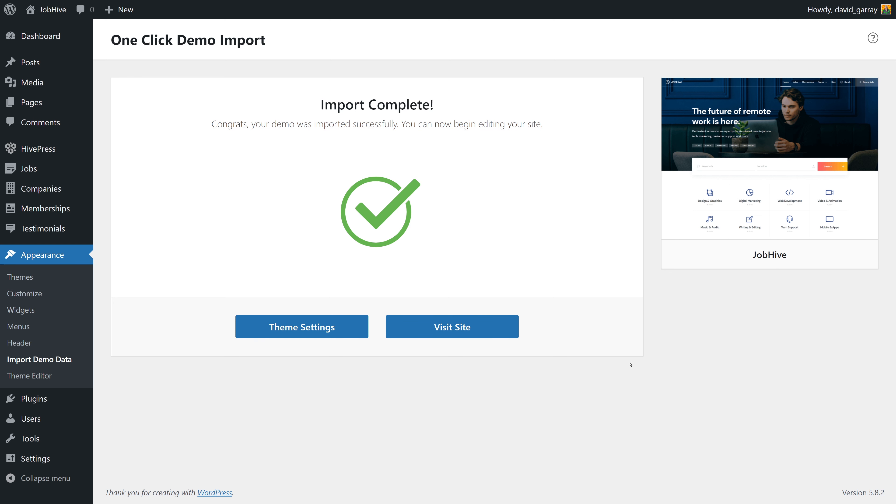
# Reload the front page, scroll to the imported Job Packages, then go back to the Dashboard
pyautogui.click(449, 327)
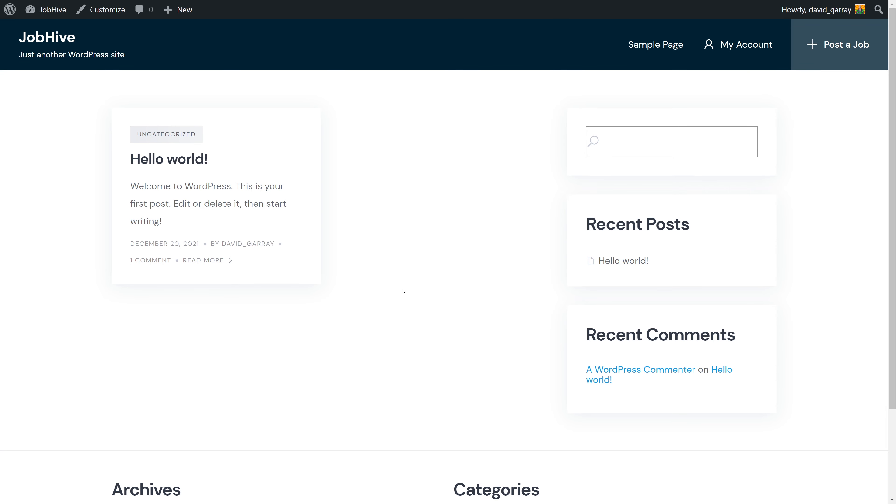
pyautogui.press('F5')
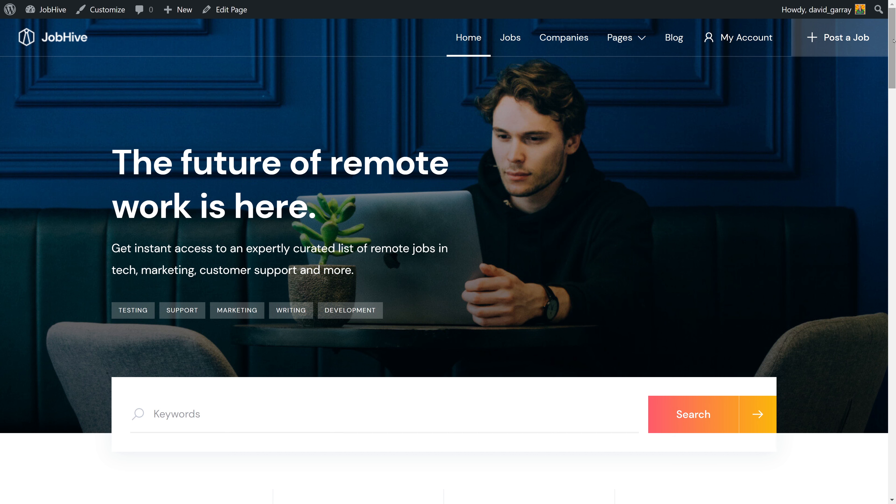
pyautogui.moveTo(894, 39); pyautogui.dragTo(895, 422)
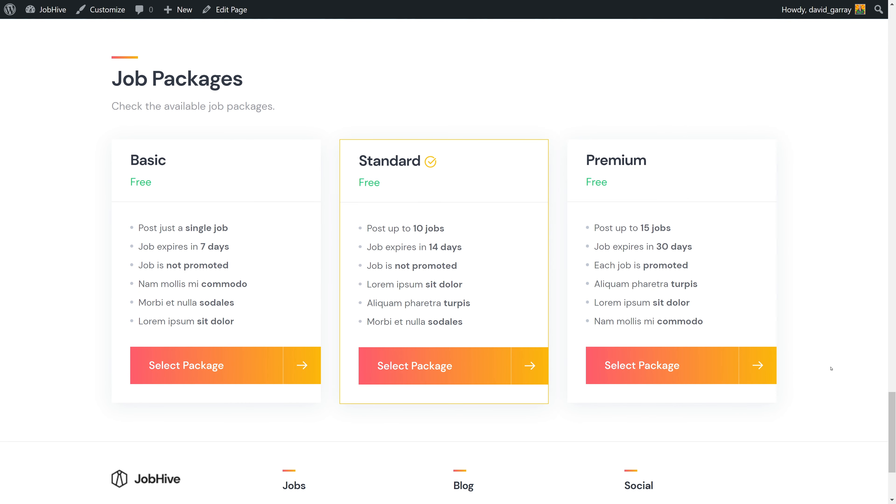
pyautogui.scroll(-4, 831, 368)
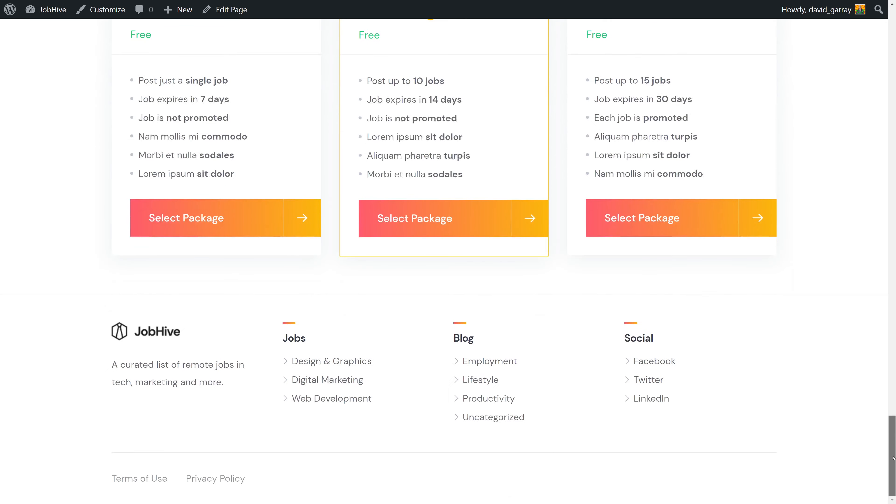
pyautogui.moveTo(894, 456); pyautogui.dragTo(895, 59)
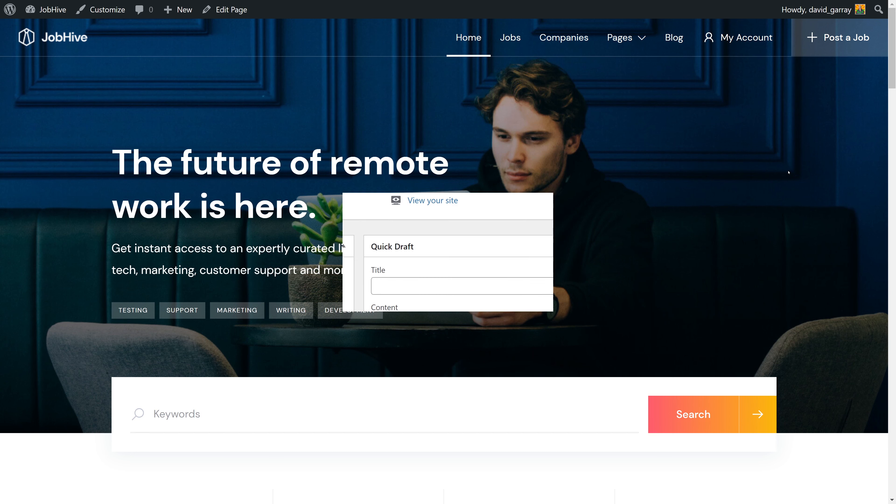
pyautogui.click(262, 221)
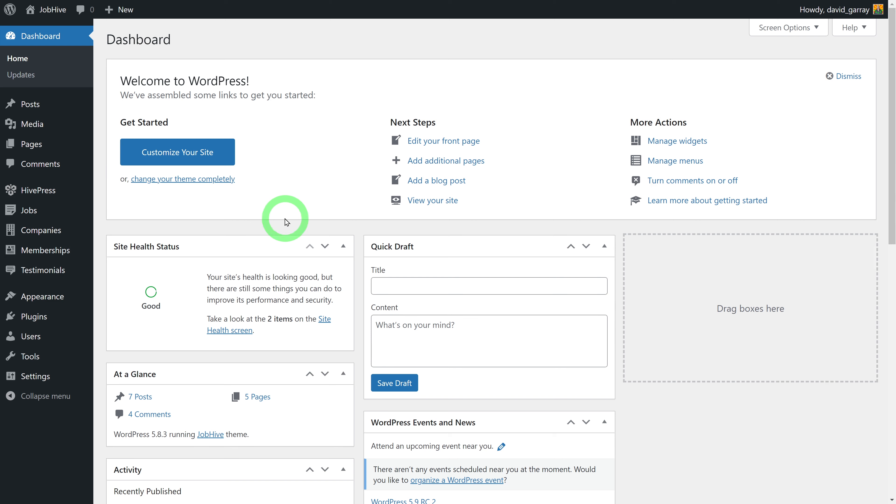
# Open the Jobs list showing the 24 imported job listings
pyautogui.click(40, 215)
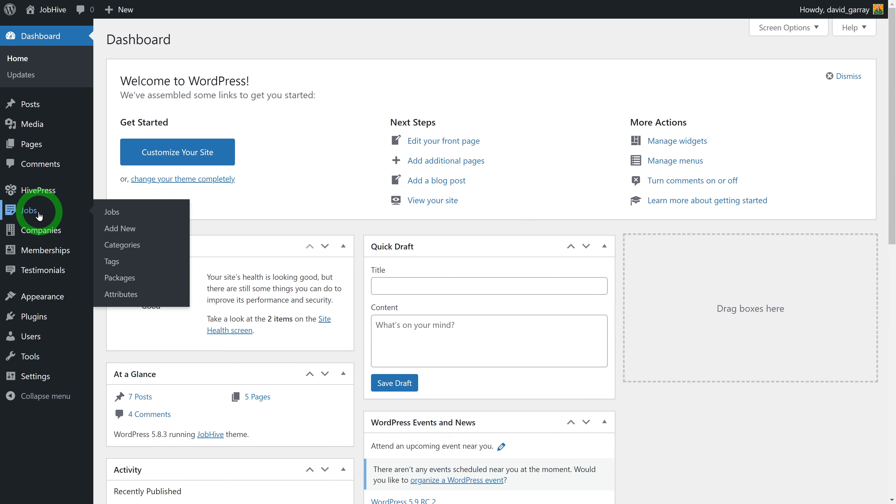
pyautogui.click(112, 212)
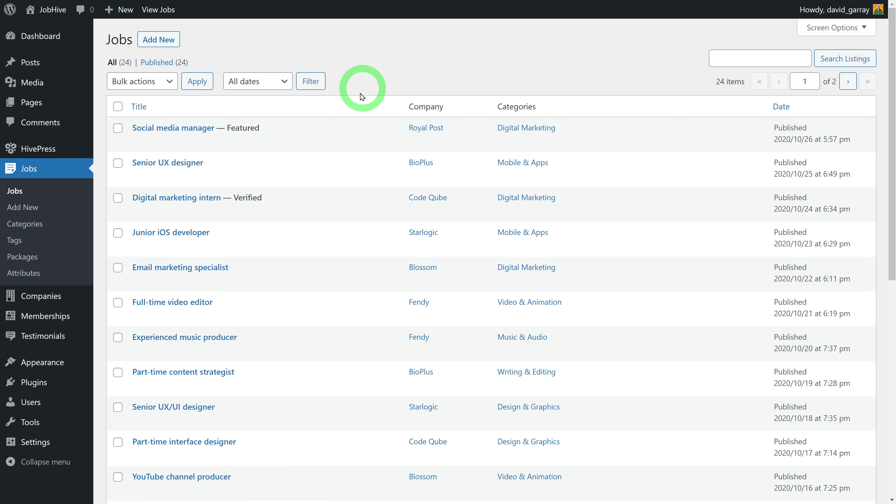
# Go to Jobs > Categories to see the add form and 8 existing categories
pyautogui.click(45, 232)
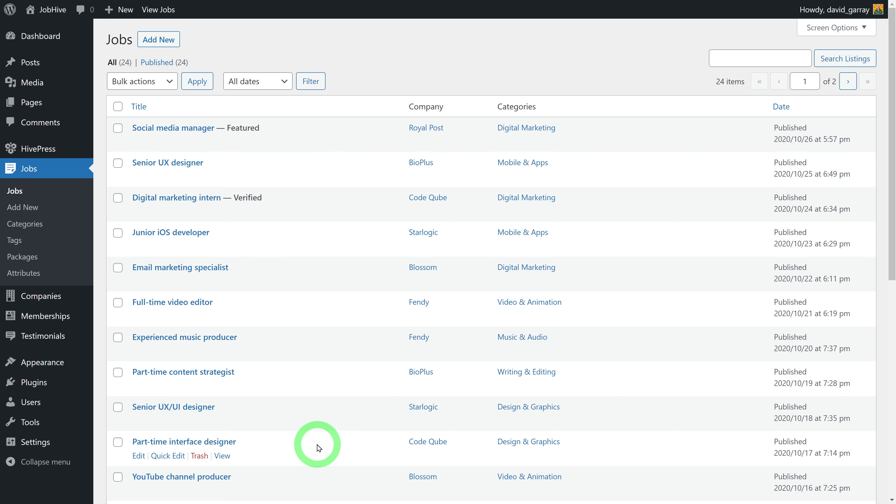
pyautogui.click(53, 228)
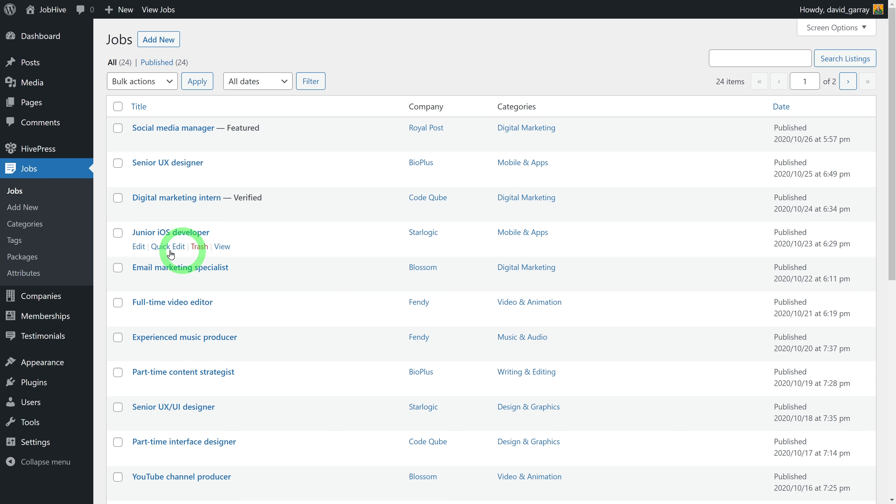
pyautogui.click(40, 229)
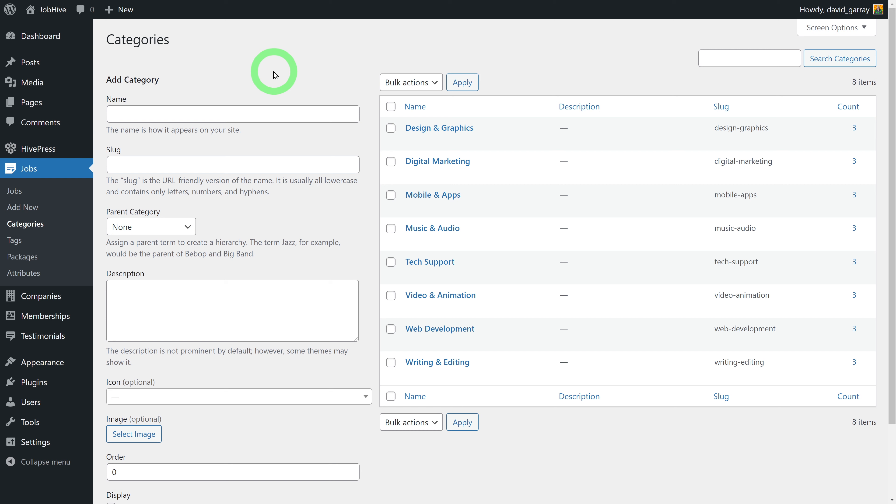
# Name the new category 'Truck Driver (HGV)' with slug truck-driver-hgv-jobs-atlanta
pyautogui.click(212, 114)
pyautogui.write('Truck Driver (HGV)')
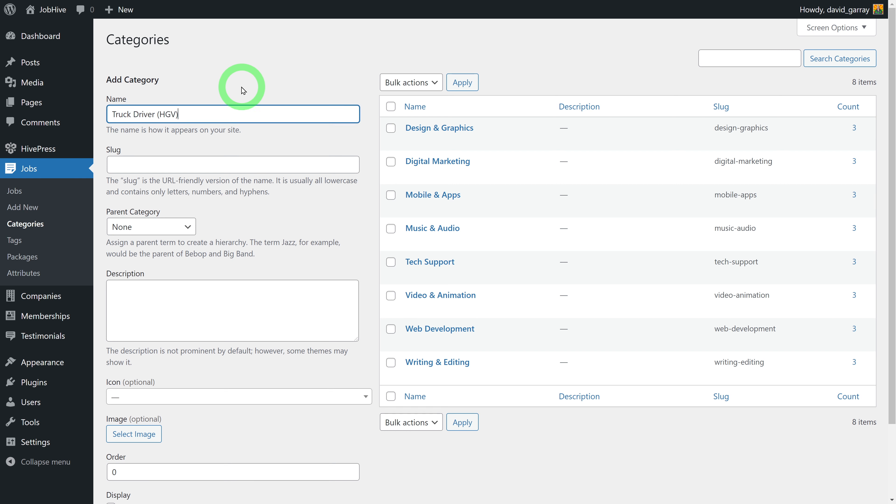
pyautogui.click(242, 80)
pyautogui.click(237, 162)
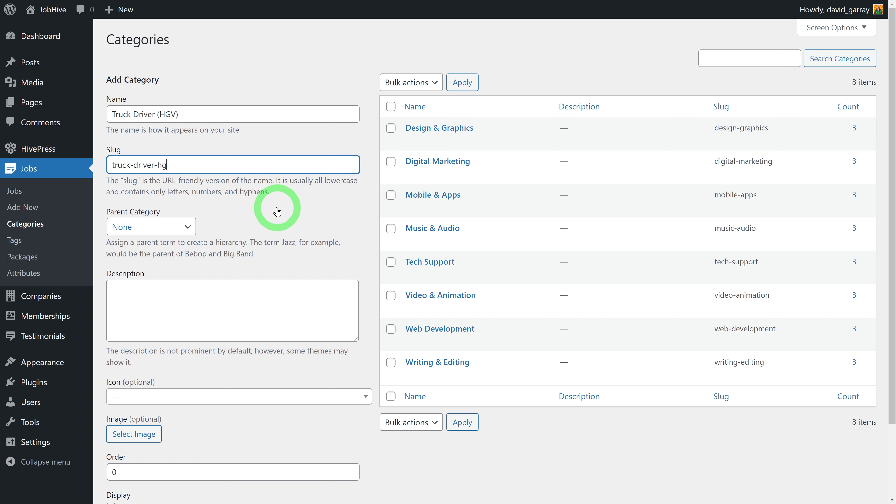
pyautogui.press('Tab')
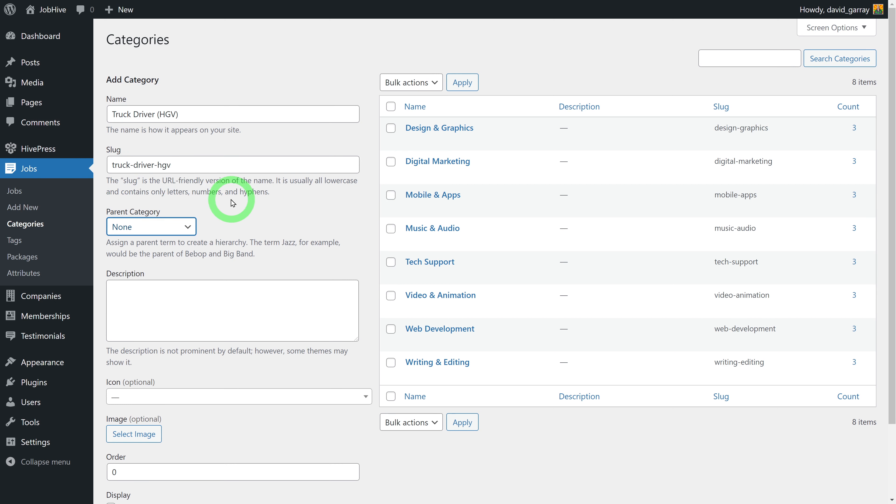
pyautogui.click(196, 170)
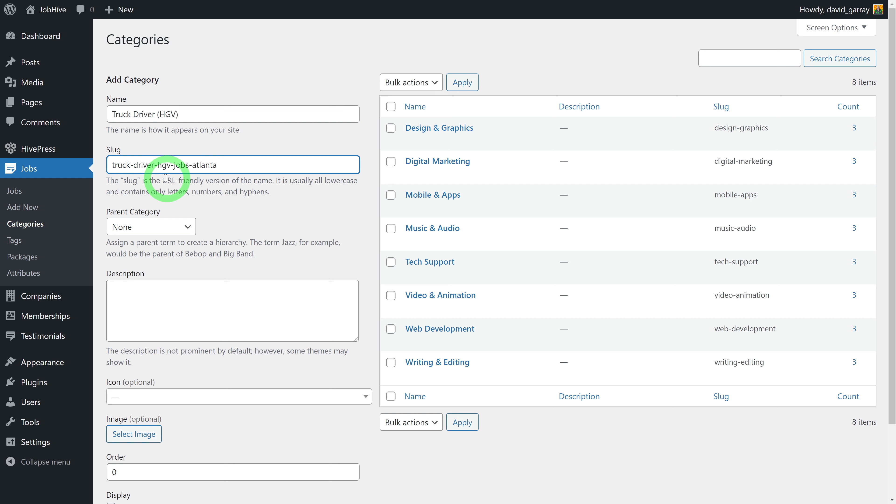
pyautogui.press('Tab')
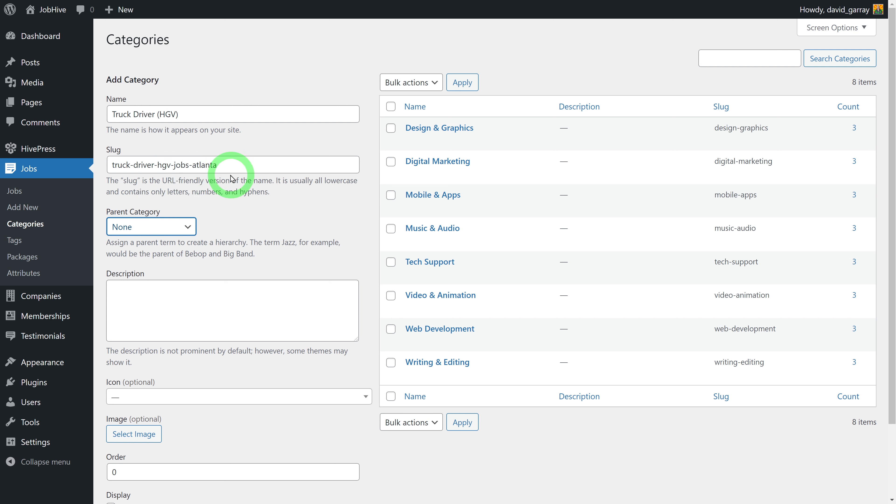
pyautogui.click(273, 223)
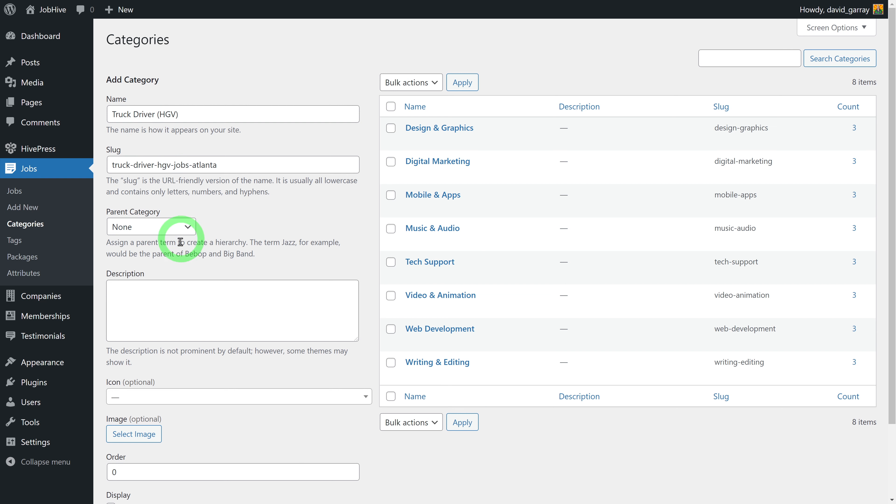
# Leave the description empty, search 'tru' to pick the truck icon, and add the category
pyautogui.click(238, 311)
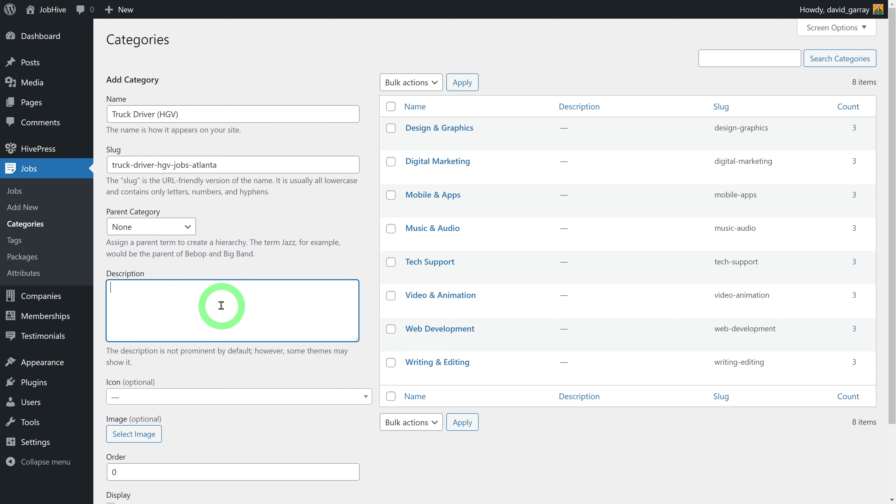
pyautogui.scroll(-3, 290, 337)
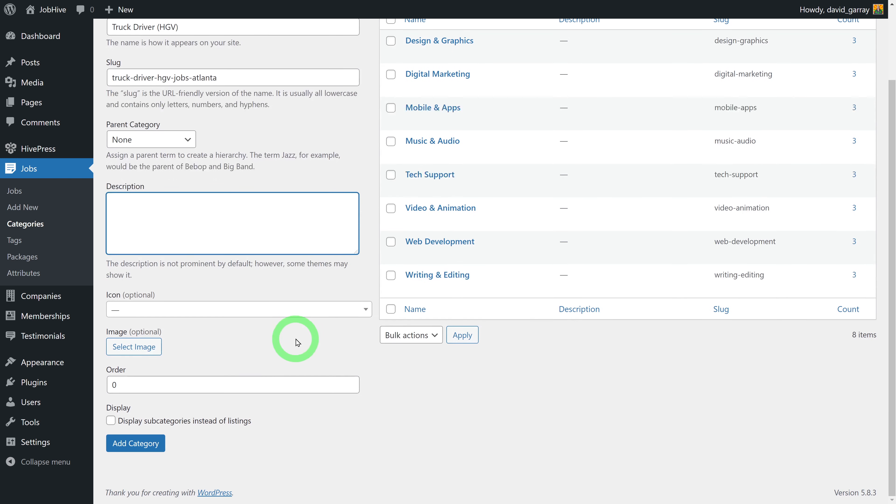
pyautogui.click(267, 358)
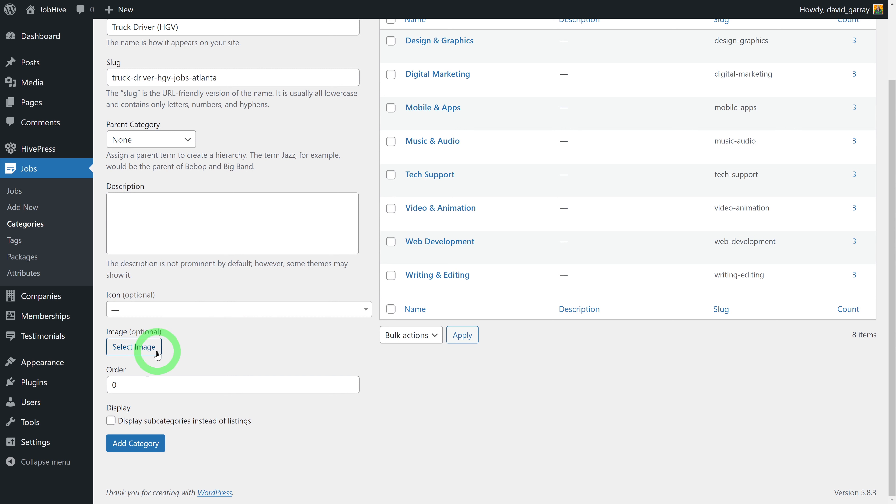
pyautogui.click(355, 310)
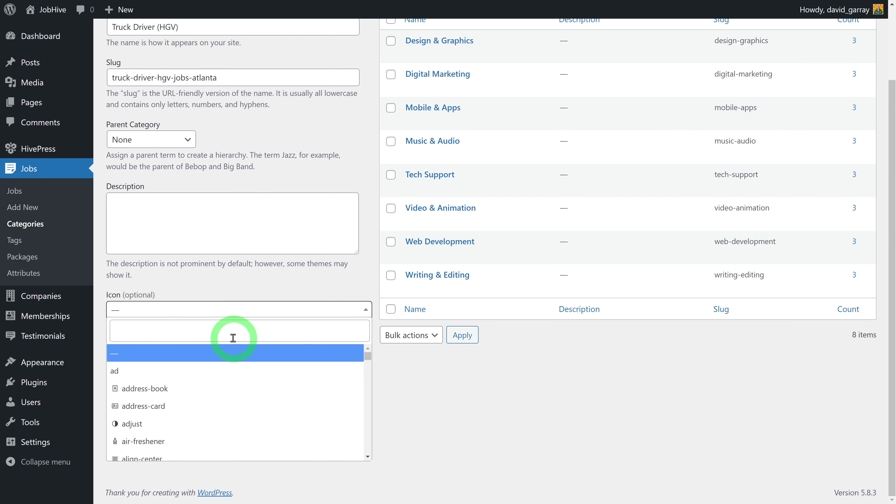
pyautogui.click(224, 331)
pyautogui.write('tru')
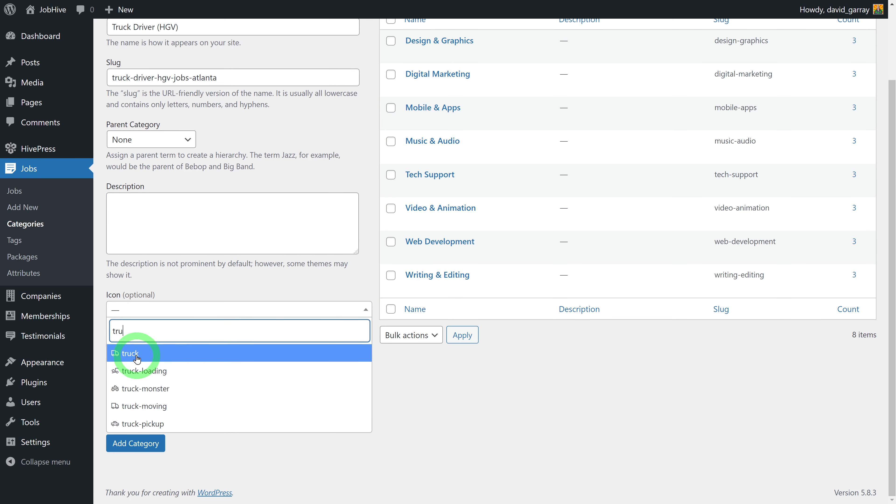
pyautogui.click(137, 359)
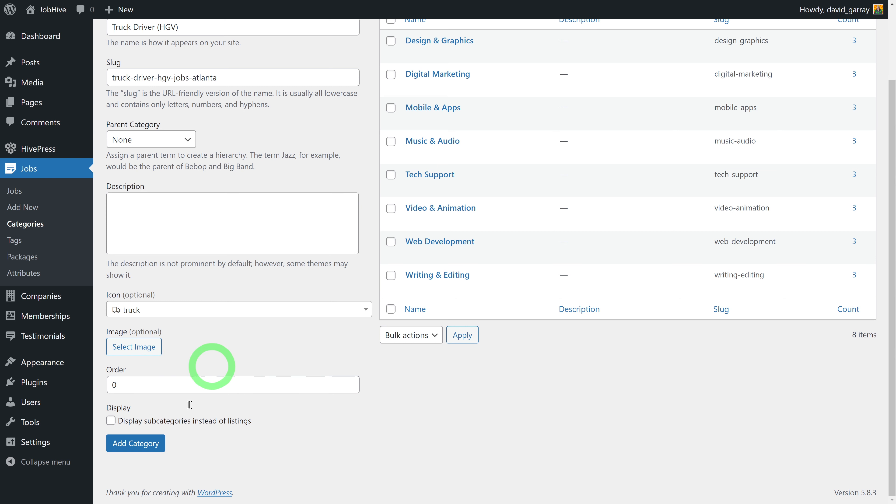
pyautogui.click(135, 444)
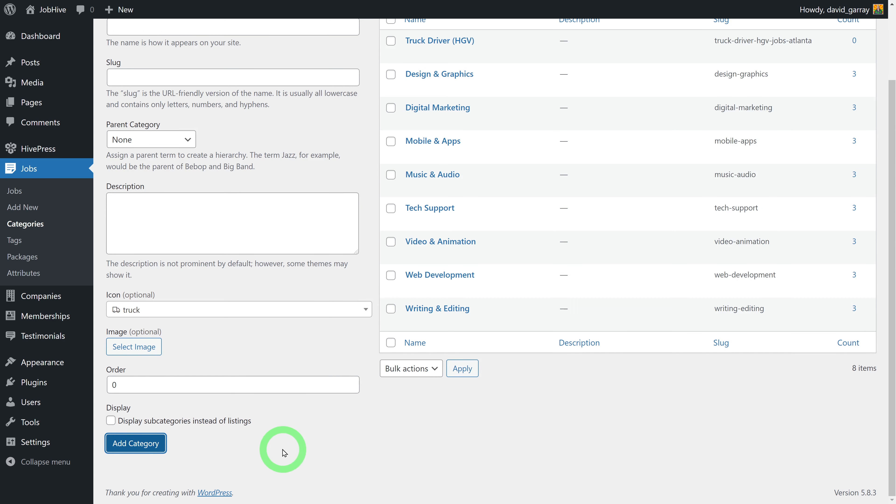
pyautogui.scroll(3, 285, 453)
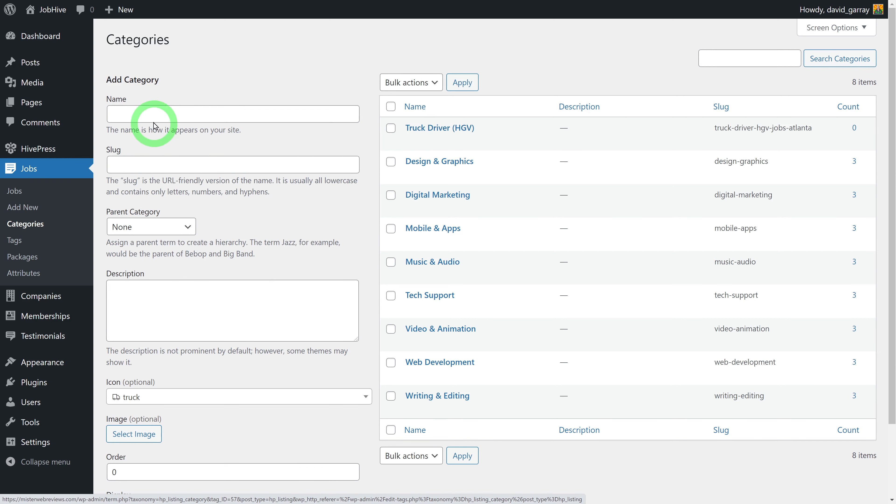
# Add an 'International' category with Truck Driver (HGV) as its parent
pyautogui.click(156, 114)
pyautogui.write('International')
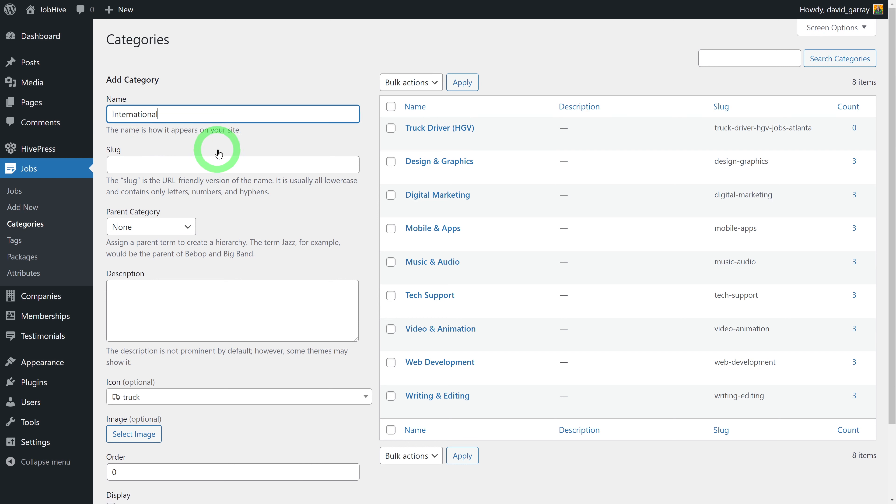
pyautogui.click(221, 168)
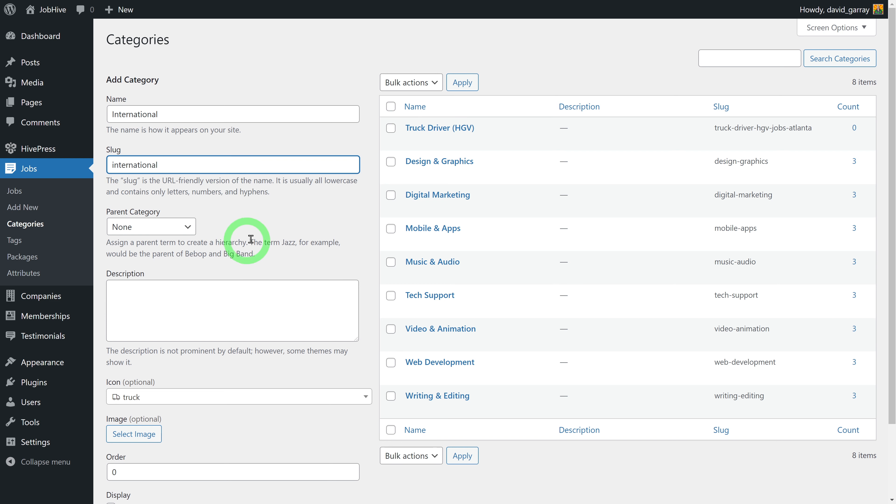
pyautogui.click(187, 229)
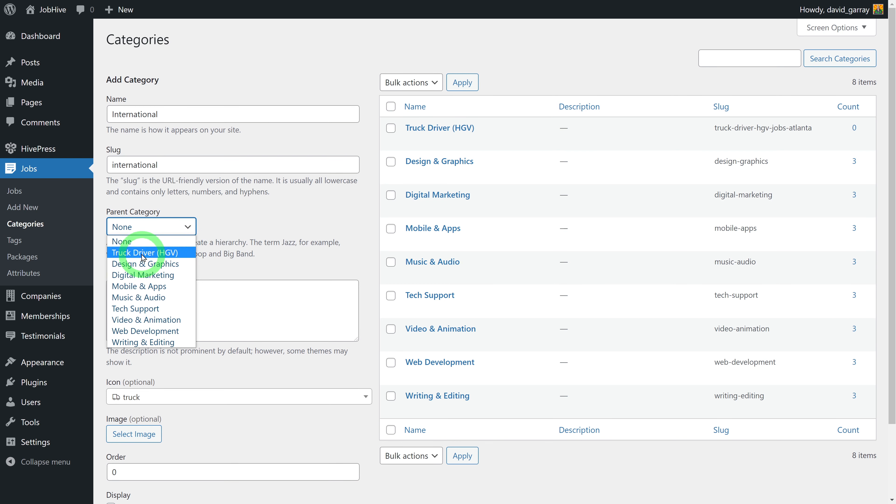
pyautogui.click(126, 253)
pyautogui.scroll(-3, 291, 252)
pyautogui.click(162, 444)
# Add a 'National' subcategory under Truck Driver (HGV)
pyautogui.click(267, 443)
pyautogui.scroll(3, 268, 447)
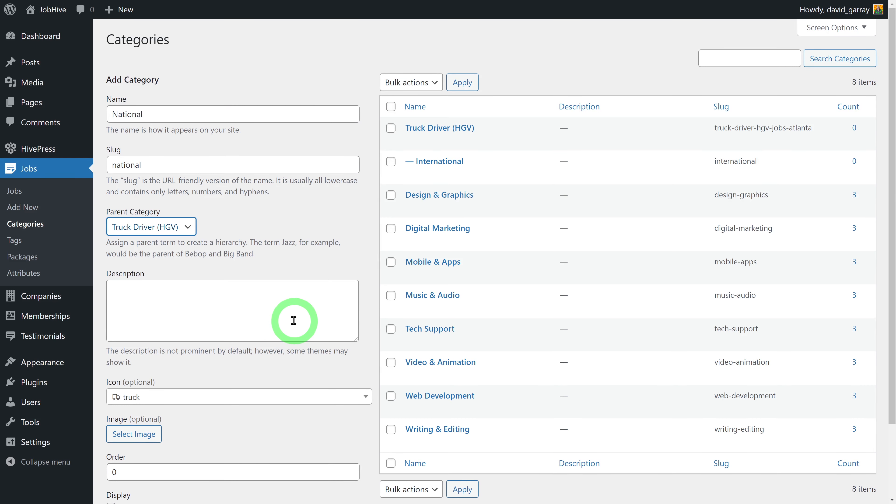
pyautogui.scroll(-2, 293, 320)
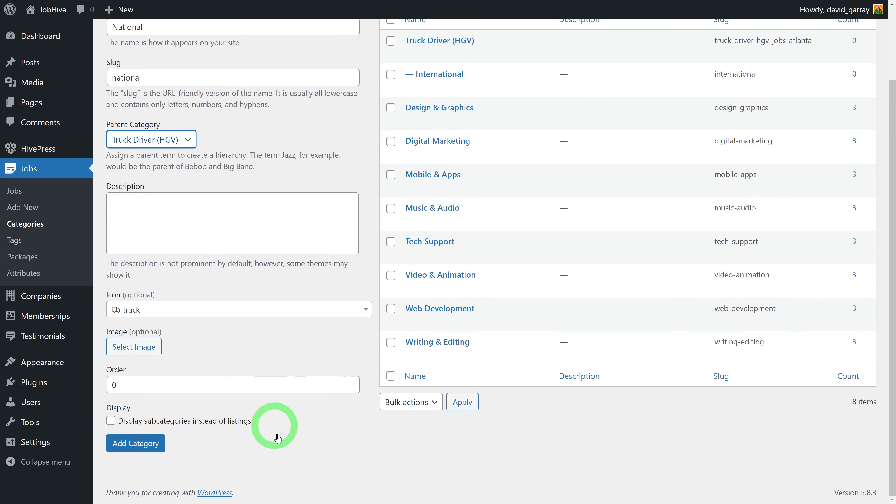
pyautogui.click(141, 443)
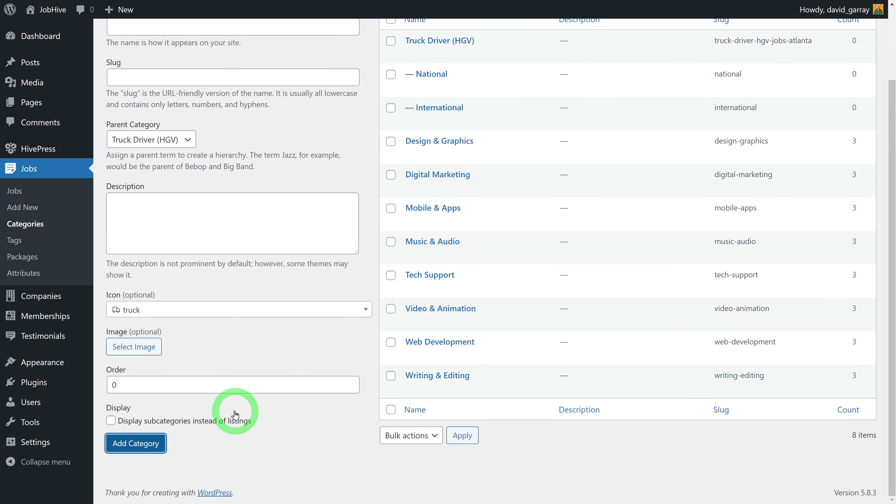
pyautogui.scroll(3, 309, 352)
# Reload the Job Categories page to confirm both subcategories, then open the JobHive front page
pyautogui.moveTo(413, 122)
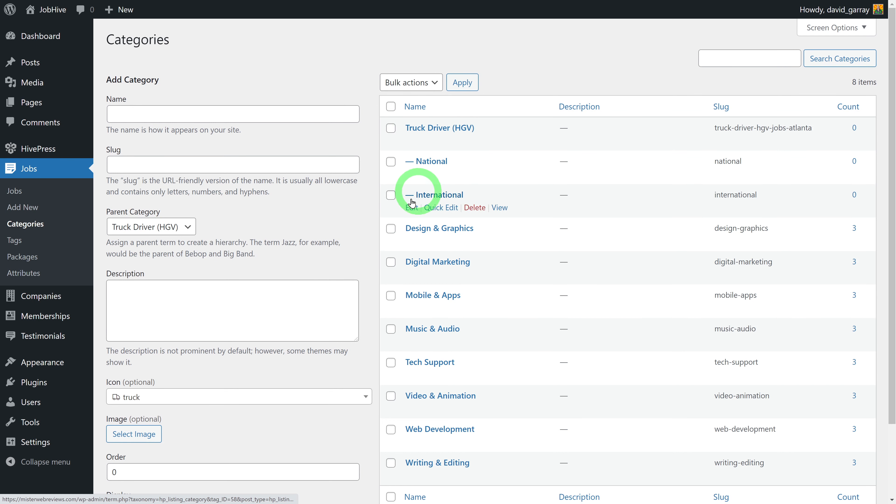
pyautogui.press('F5')
pyautogui.click(36, 226)
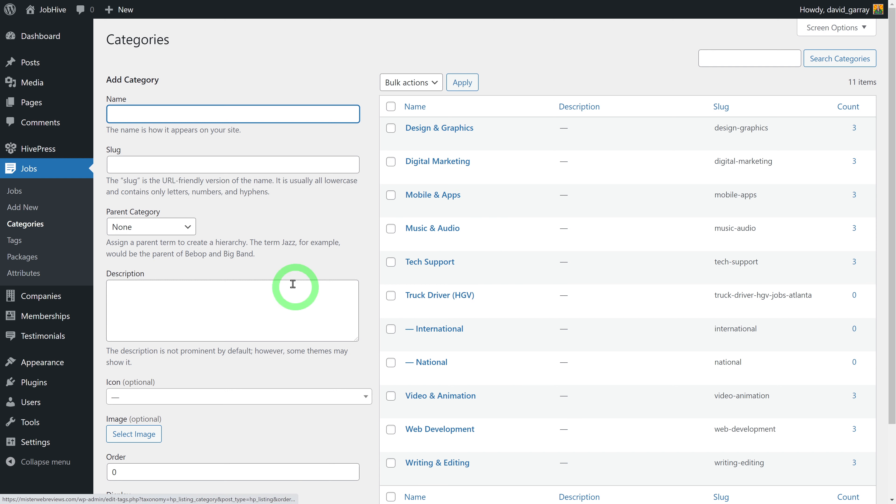
pyautogui.click(376, 395)
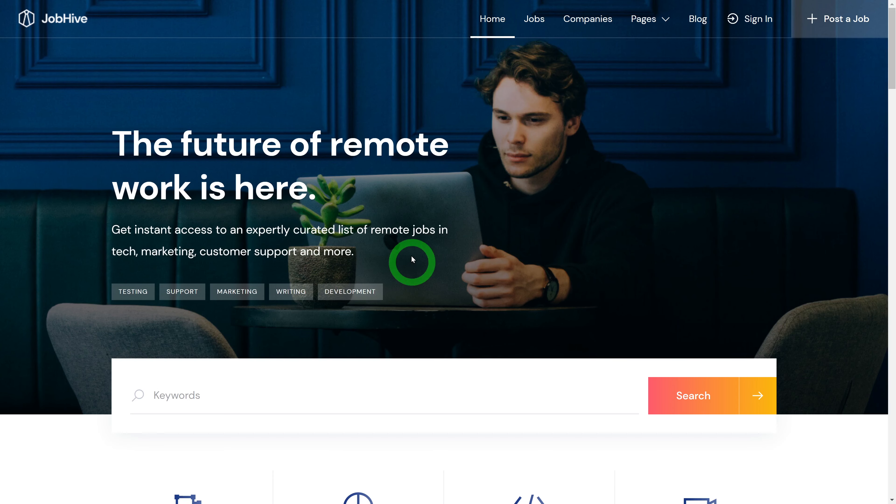
# Refresh the homepage and scroll to the category grid to find the Truck Driver (HGV) tile
pyautogui.scroll(-8, 391, 270)
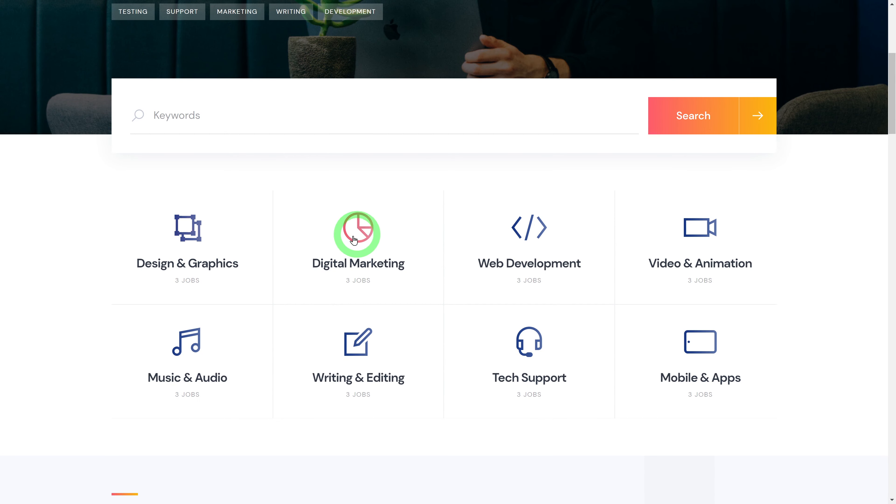
pyautogui.press('F5')
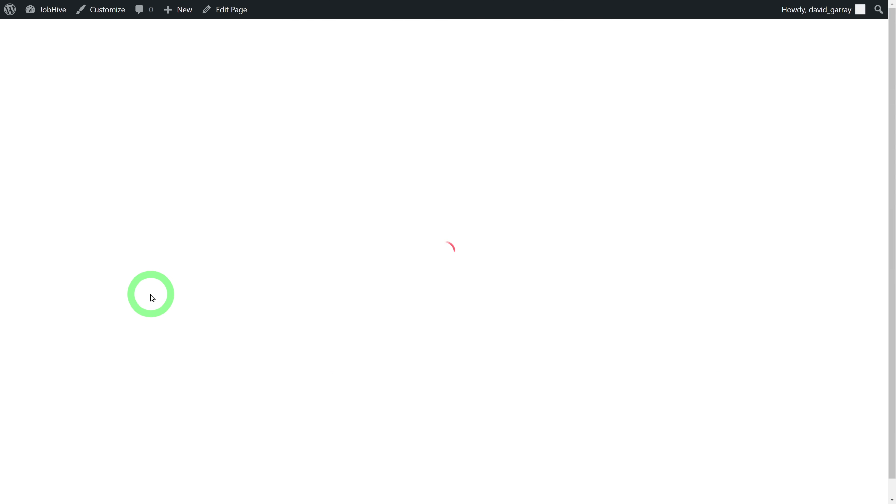
pyautogui.scroll(-1, 114, 295)
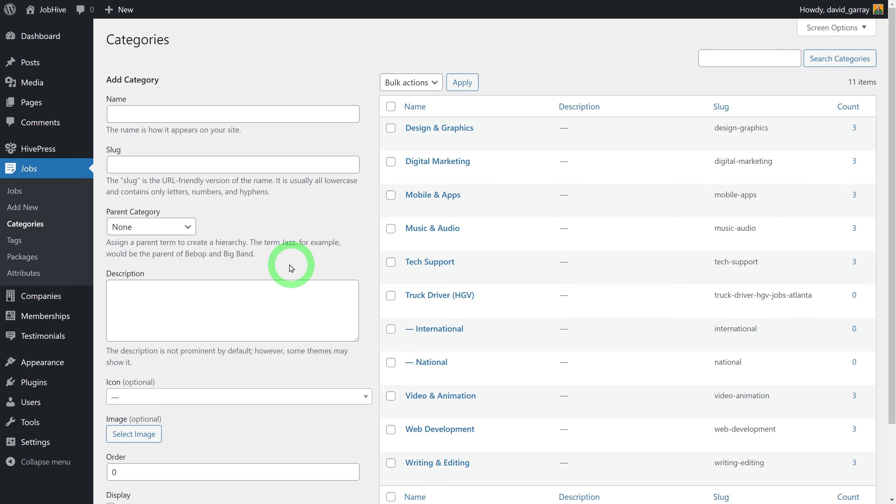
# Open the Design & Graphics category's edit form and review its settings
pyautogui.moveTo(429, 147)
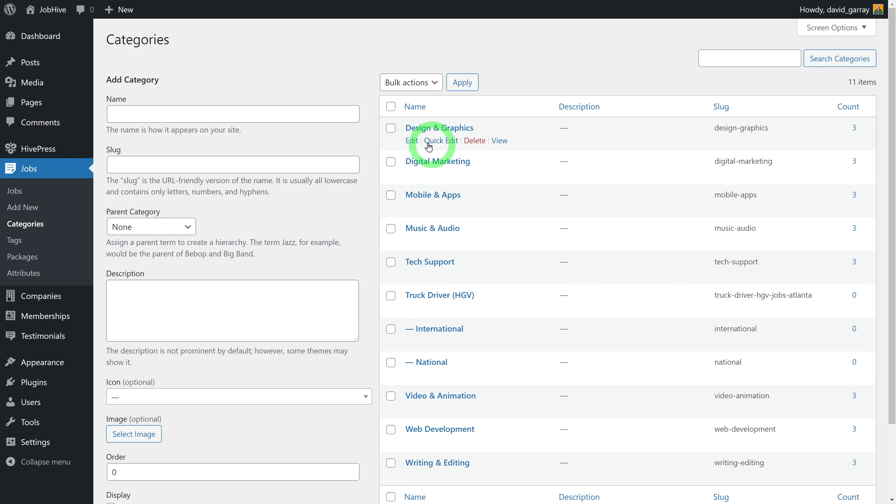
pyautogui.click(422, 131)
pyautogui.scroll(-5, 670, 277)
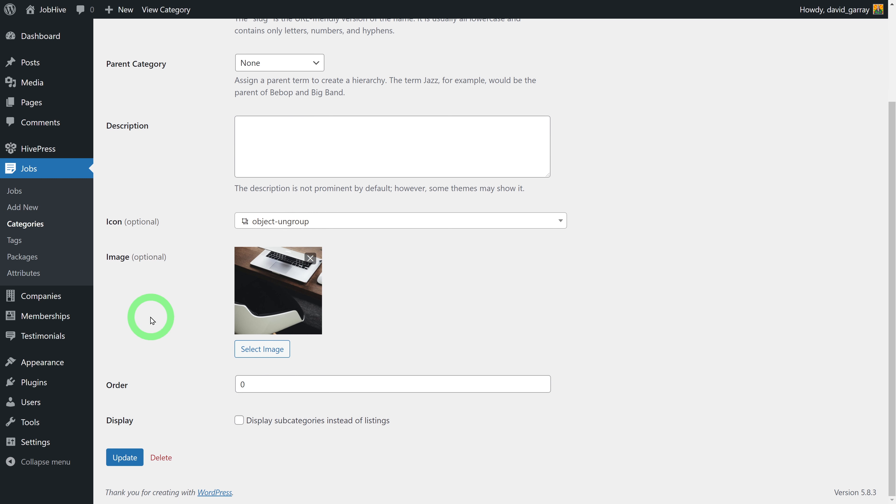
# View the Design & Graphics category page on the site, then go to Jobs > Tags
pyautogui.hotkey('ctrl', 'Tab')
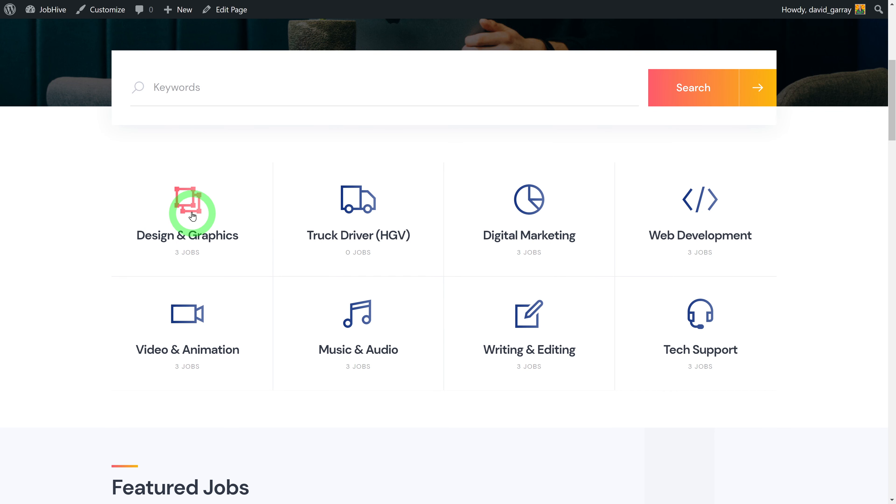
pyautogui.click(176, 233)
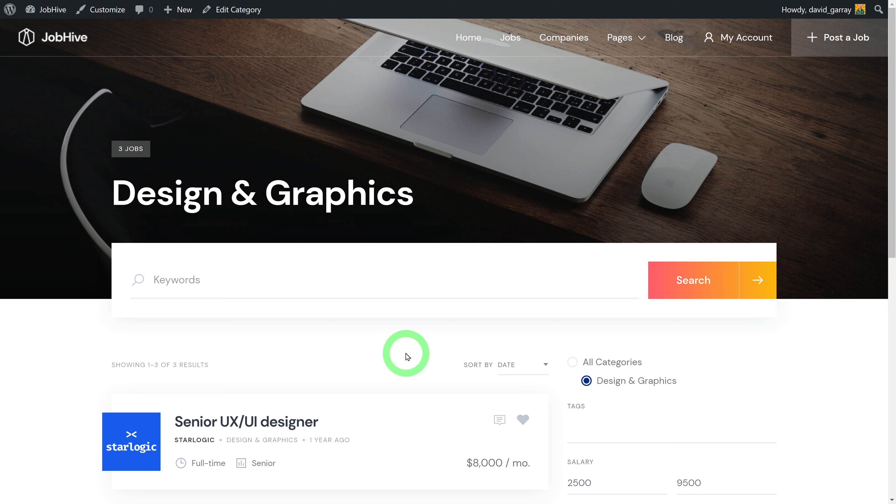
pyautogui.click(391, 361)
pyautogui.hotkey('ctrl', 'Tab')
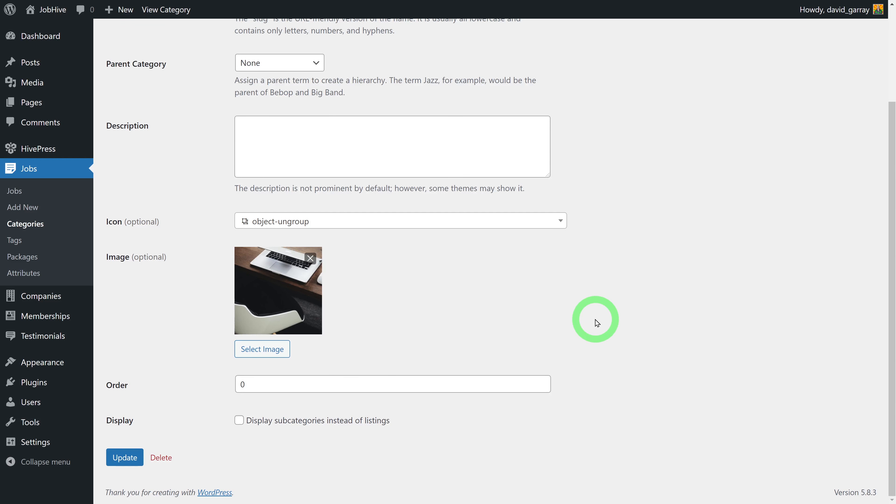
pyautogui.click(17, 242)
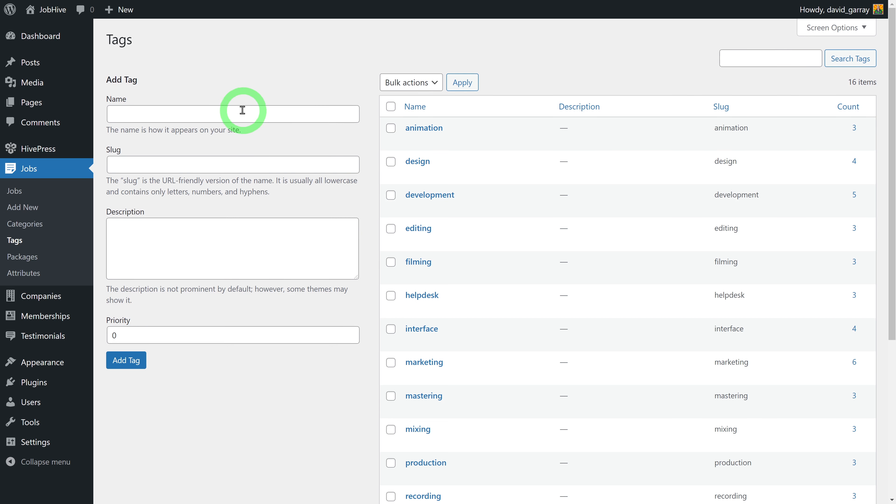
# Create a job tag named 'Javascript' with slug Javascript and no description
pyautogui.write('Javascript')
pyautogui.click(235, 169)
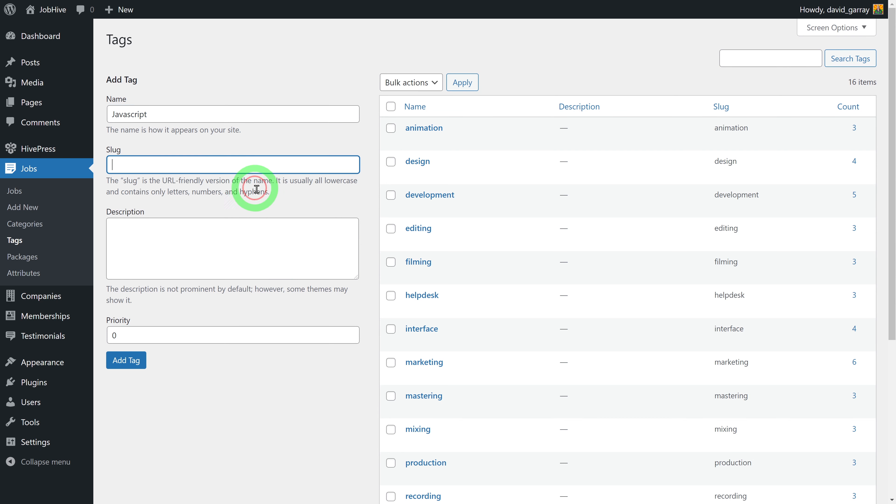
pyautogui.write('Javascript')
pyautogui.click(240, 254)
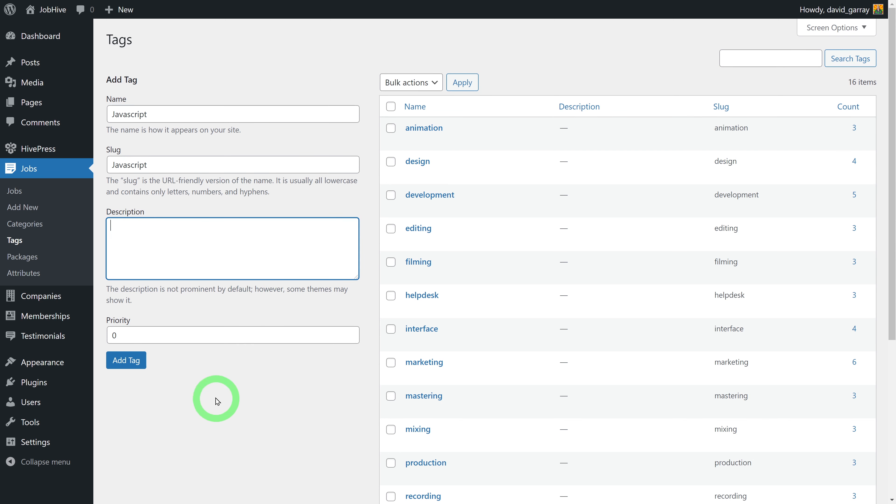
pyautogui.click(135, 364)
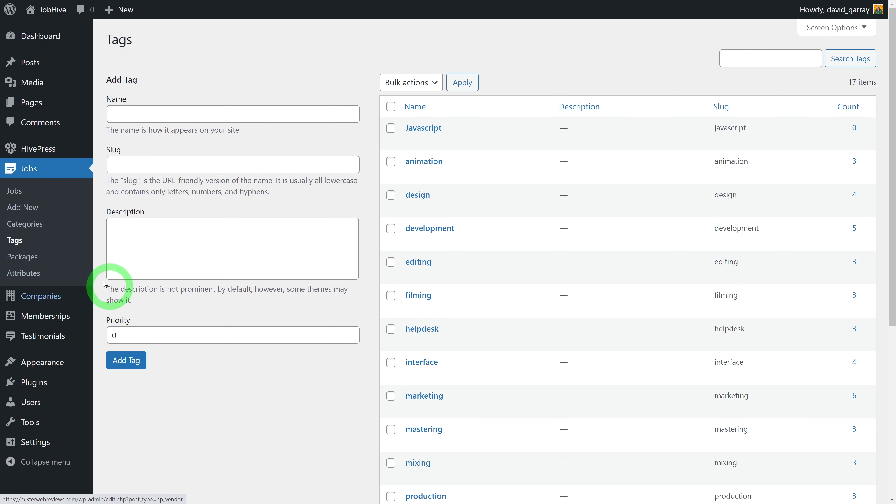
pyautogui.click(29, 273)
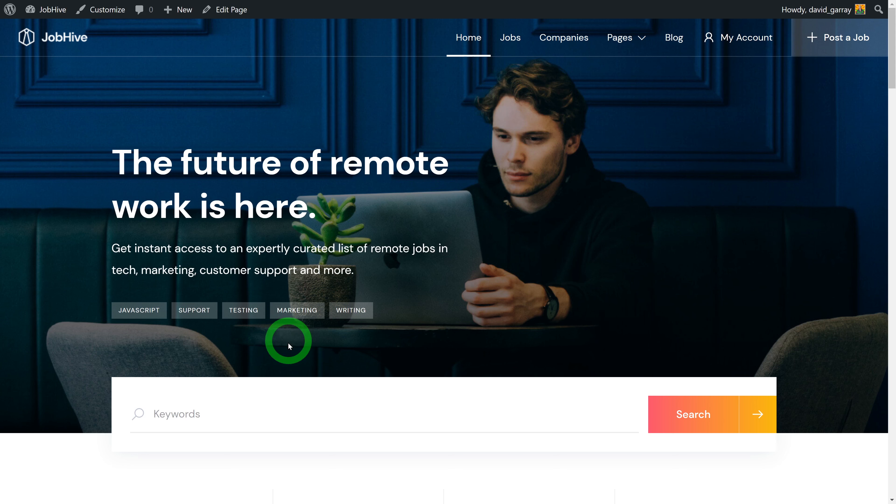
# Browse the live site's job listings and apply the job search filters
pyautogui.click(509, 38)
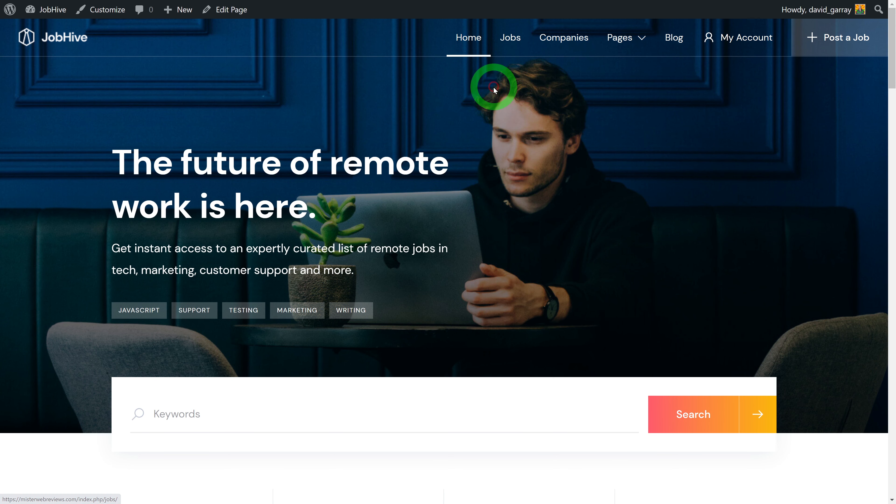
pyautogui.scroll(-8, 810, 249)
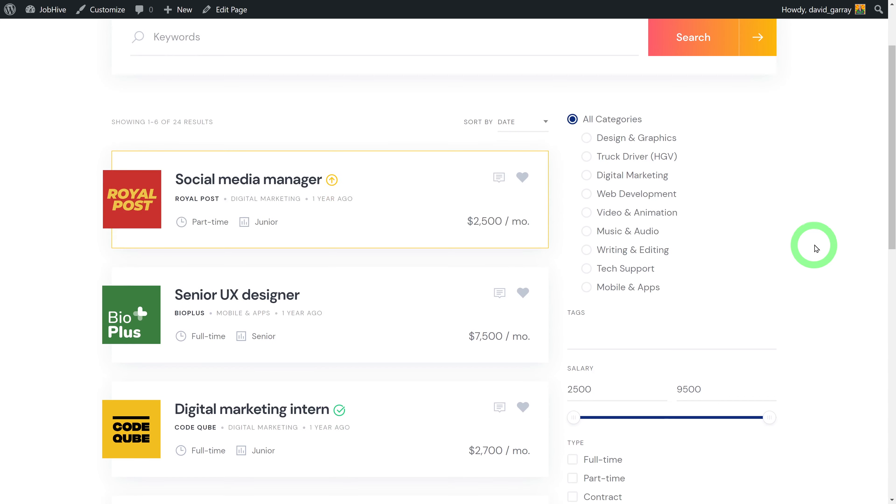
pyautogui.click(676, 473)
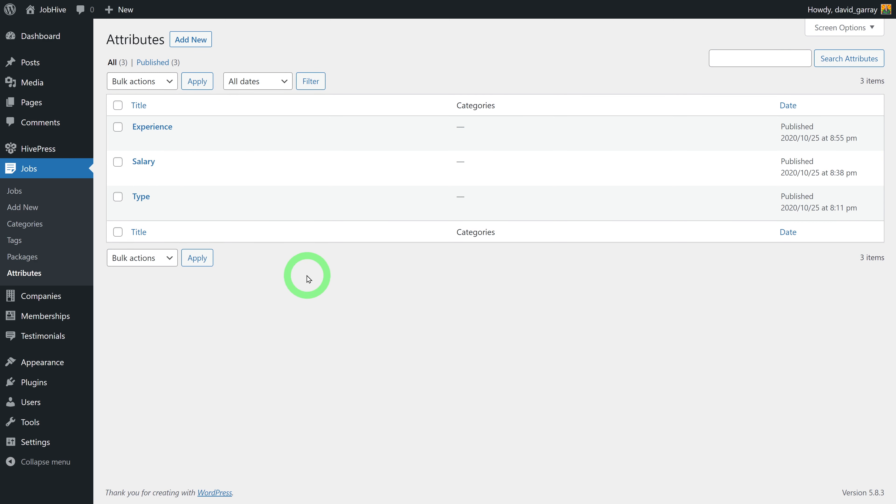
# Open the Type attribute and review its Editing, Search and Display settings
pyautogui.click(141, 197)
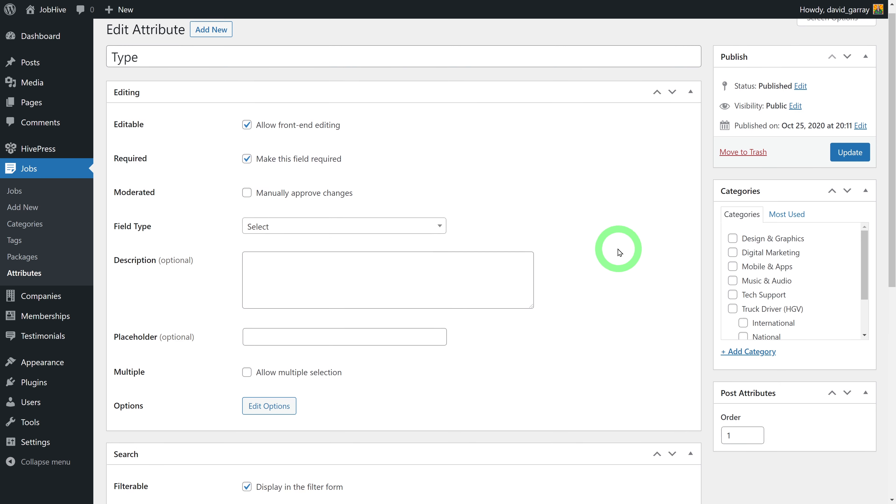
pyautogui.scroll(-5, 619, 248)
pyautogui.scroll(-5, 596, 332)
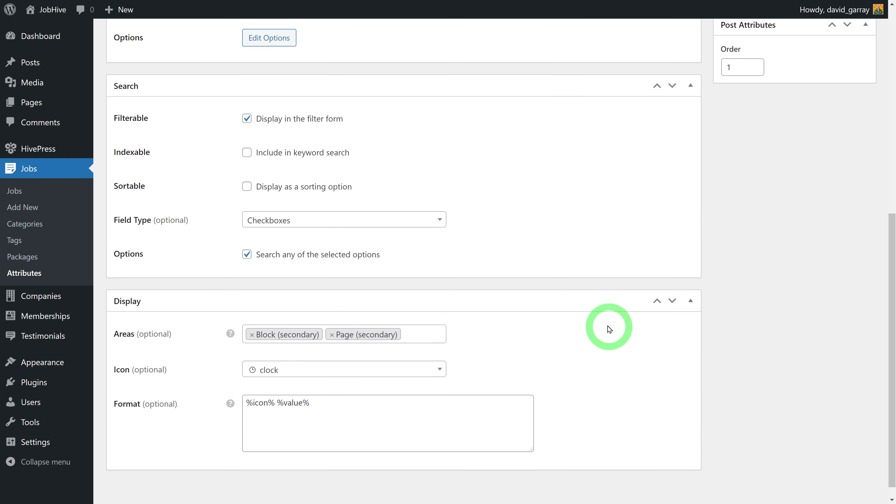
pyautogui.scroll(10, 600, 442)
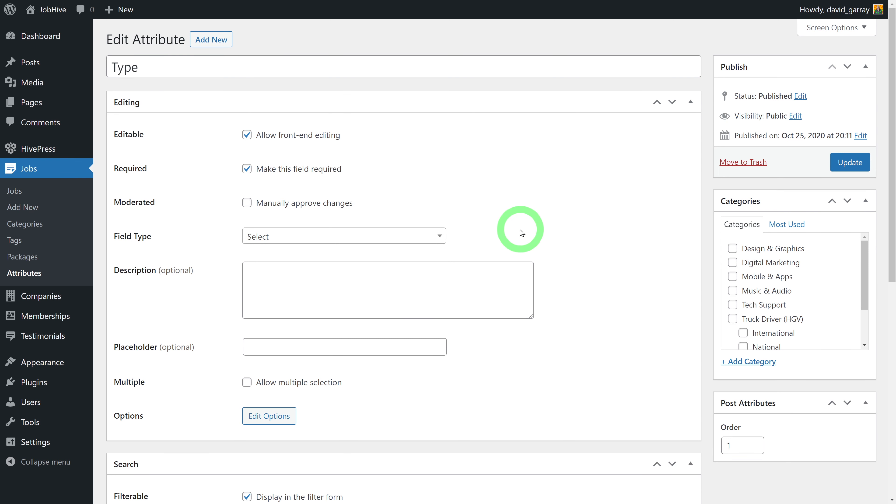
pyautogui.click(439, 237)
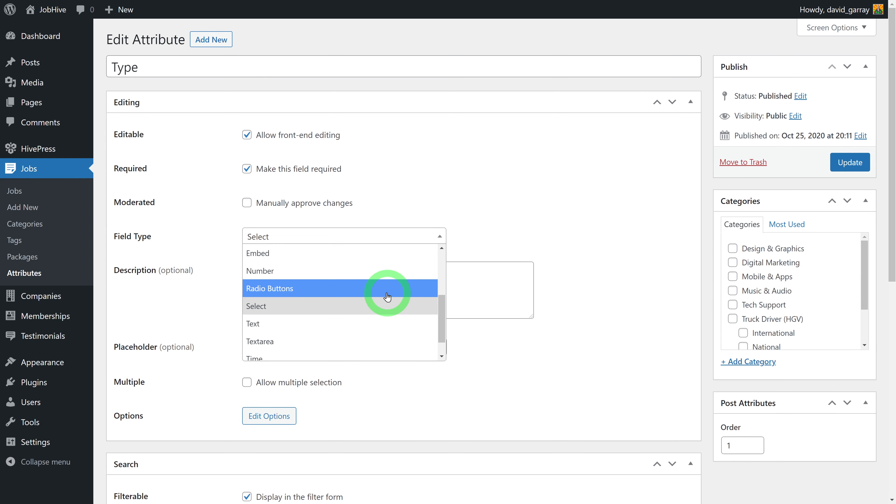
pyautogui.scroll(-1, 388, 297)
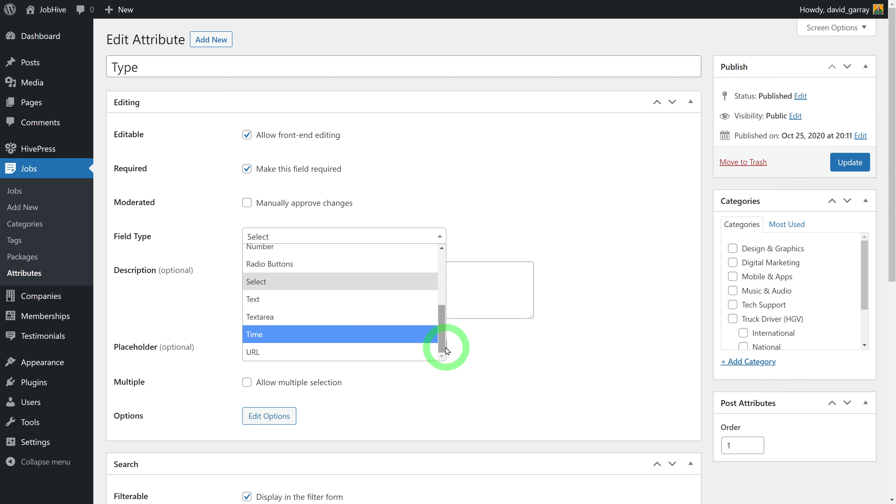
pyautogui.moveTo(443, 348); pyautogui.dragTo(444, 254)
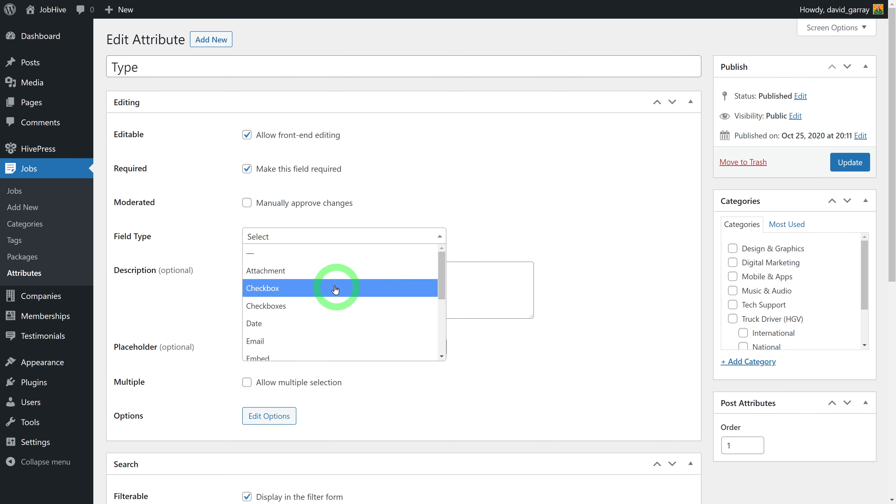
pyautogui.scroll(-1, 321, 346)
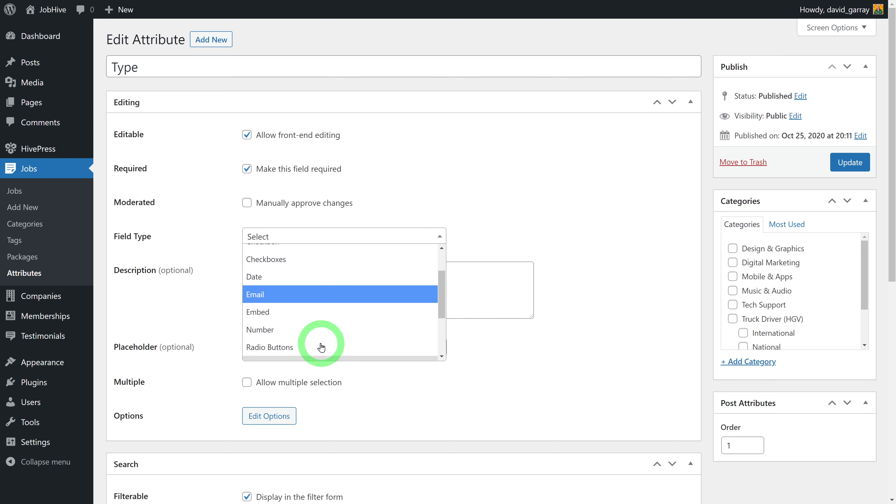
pyautogui.click(492, 236)
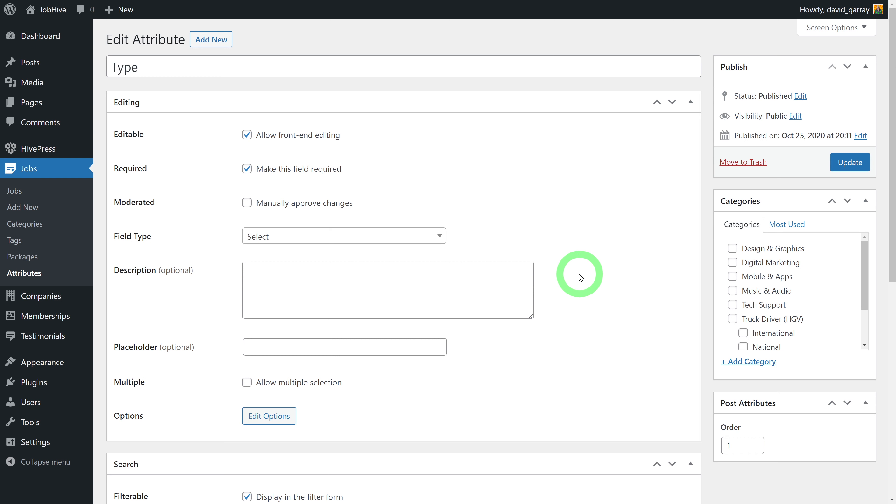
pyautogui.scroll(-8, 581, 273)
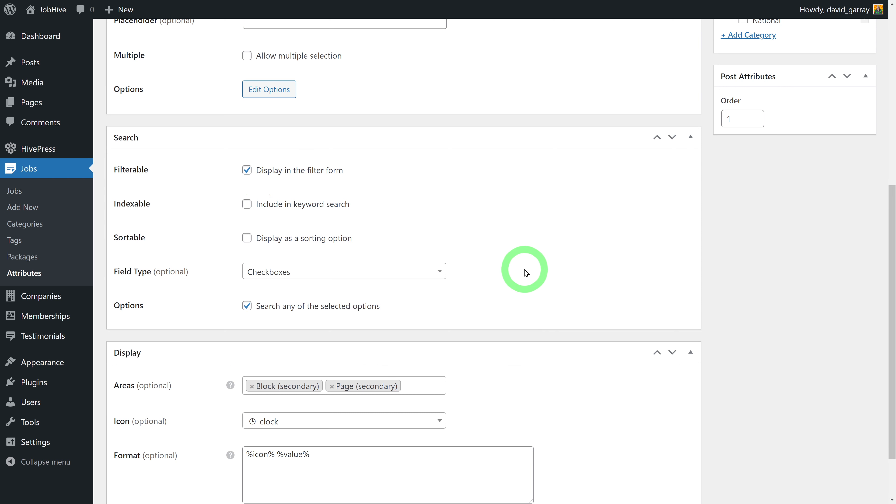
pyautogui.scroll(-2, 540, 250)
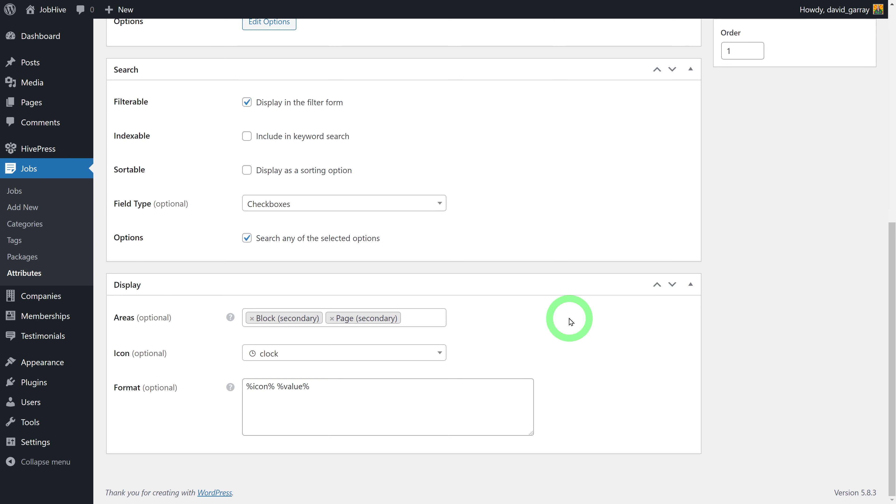
pyautogui.scroll(8, 560, 328)
pyautogui.scroll(3, 560, 329)
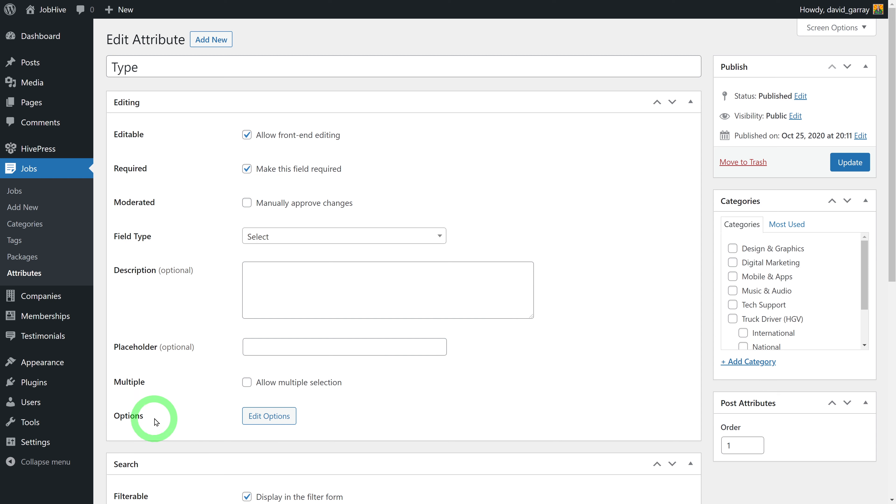
# Review Type's Contract, Full-time and Part-time options, then start a new attribute from the Attributes list
pyautogui.click(269, 416)
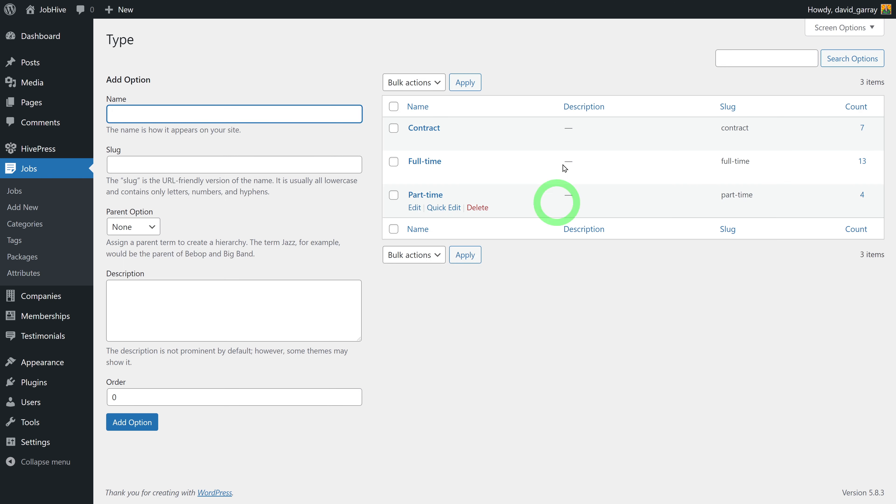
pyautogui.click(444, 370)
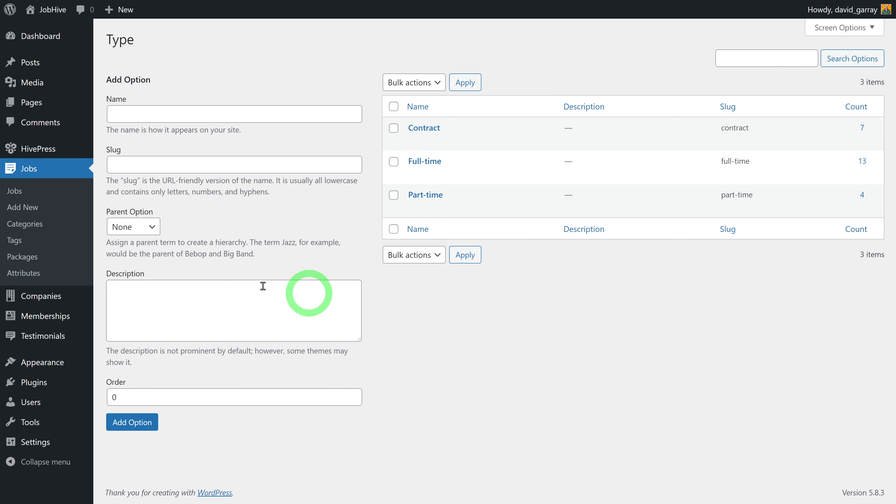
pyautogui.click(49, 280)
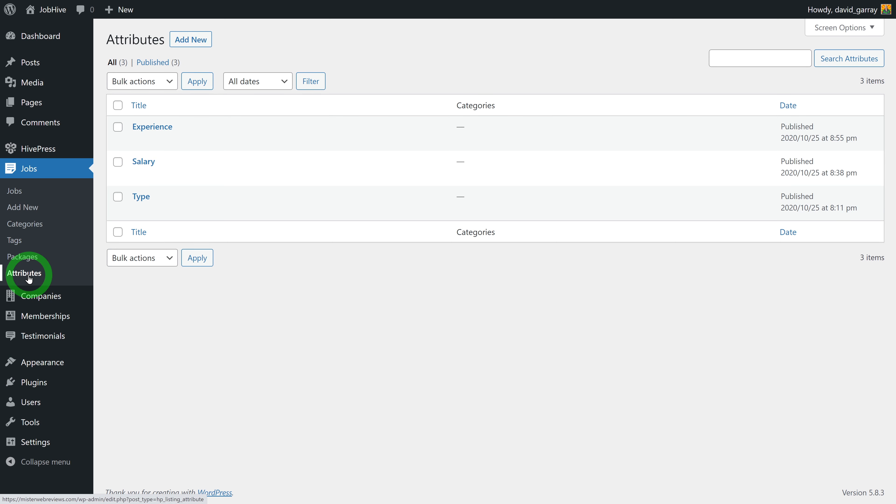
pyautogui.click(193, 40)
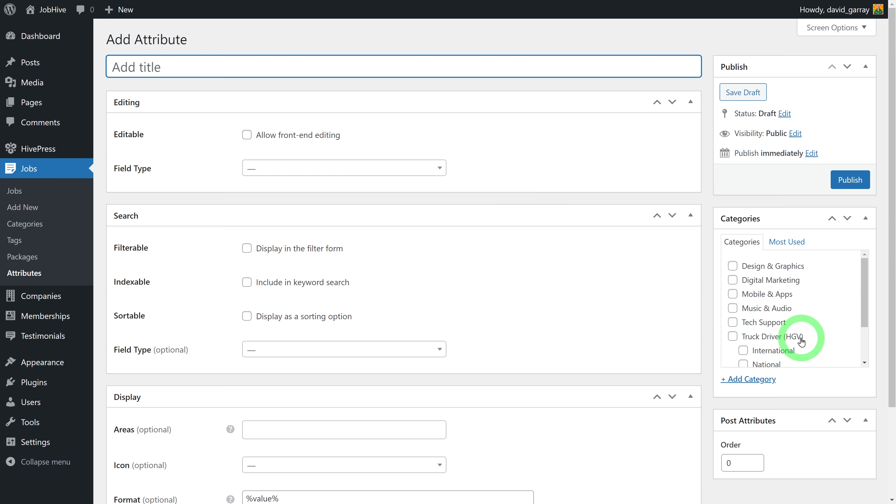
# Limit the attribute to Truck Driver (HGV) jobs and subcategories, and allow front-end editing
pyautogui.moveTo(864, 310); pyautogui.dragTo(866, 336)
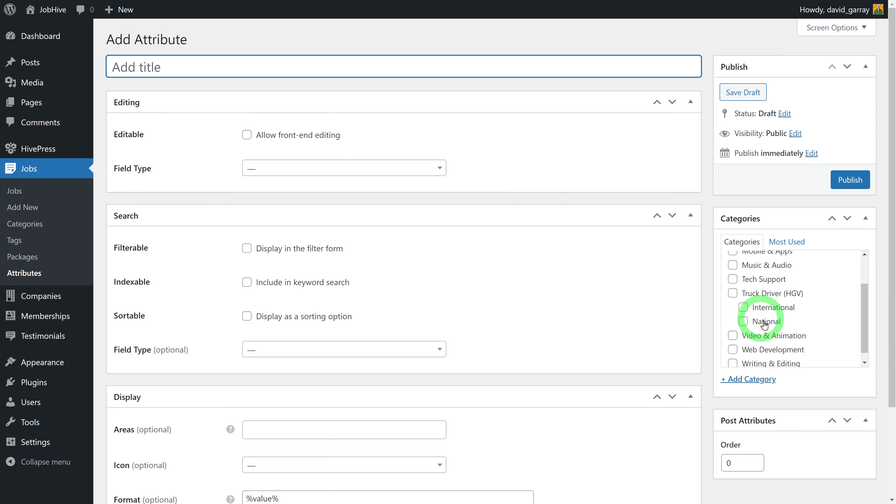
pyautogui.click(733, 293)
pyautogui.click(743, 307)
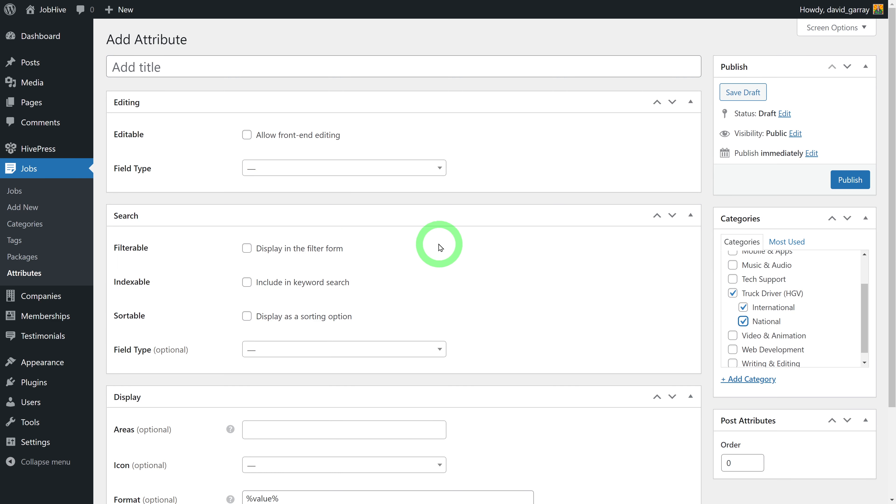
pyautogui.click(234, 76)
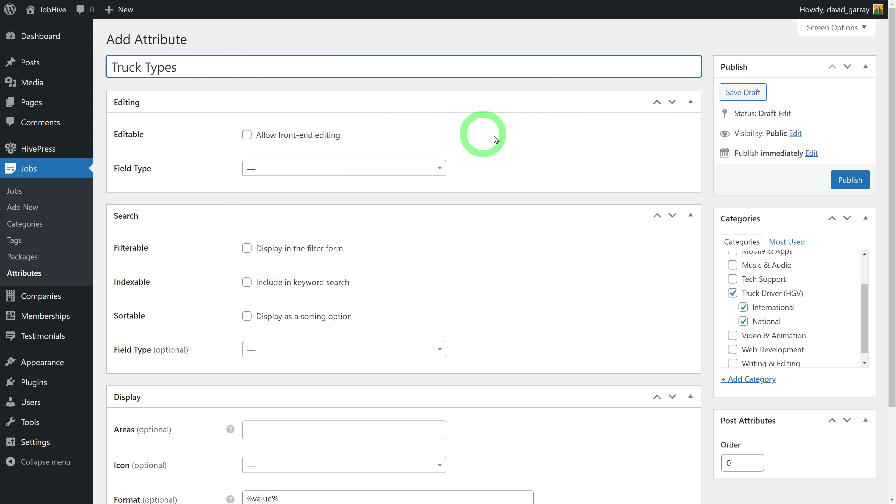
pyautogui.click(247, 135)
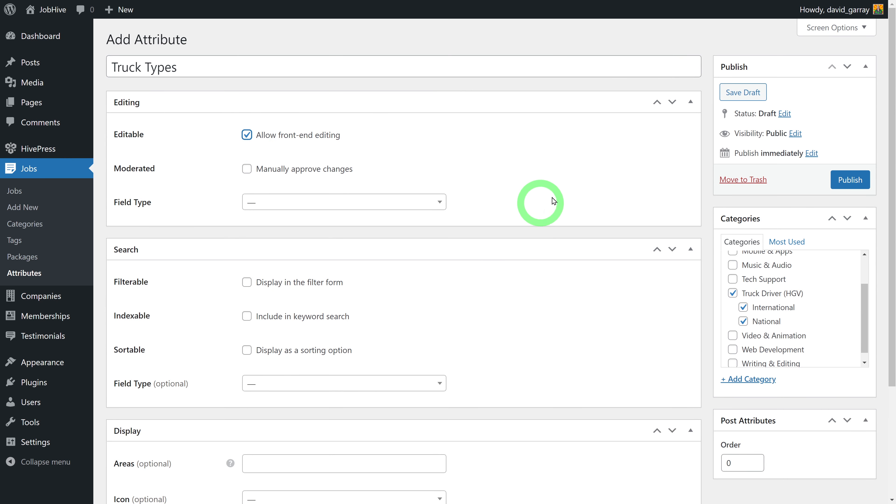
# Use Checkboxes as the editing field type and show a Checkboxes filter in job search
pyautogui.click(439, 207)
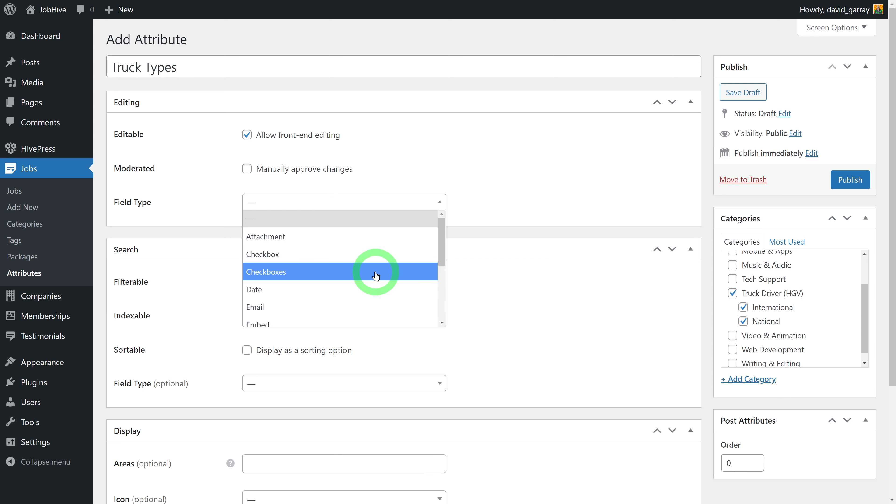
pyautogui.scroll(-3, 376, 276)
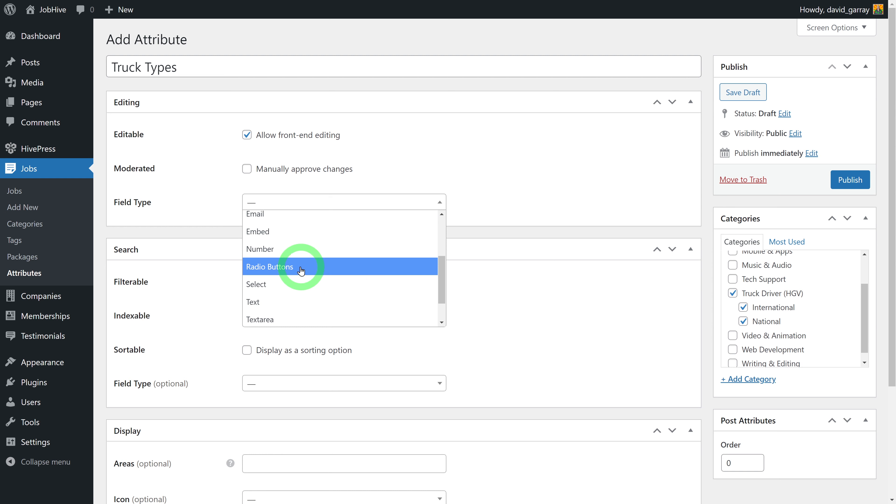
pyautogui.scroll(3, 300, 274)
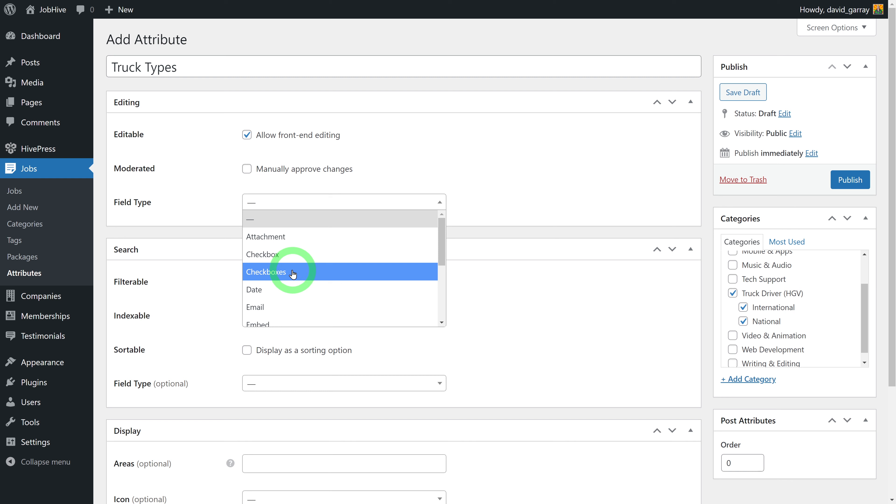
pyautogui.click(292, 274)
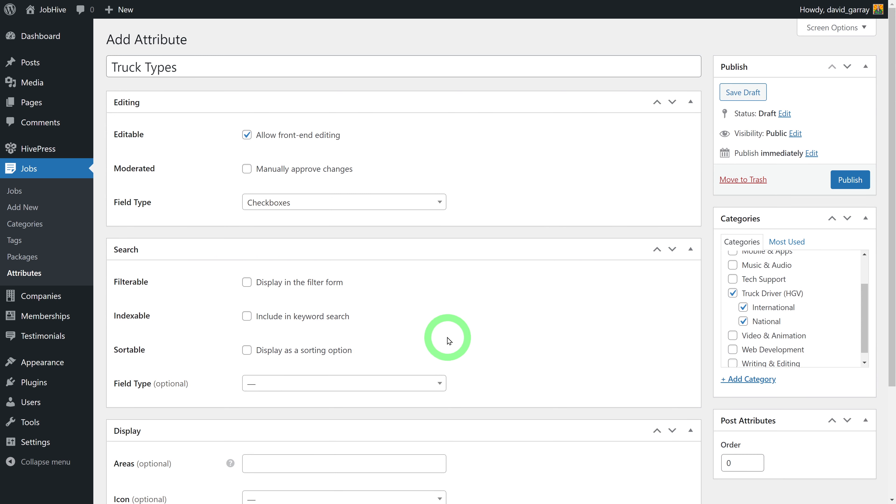
pyautogui.click(247, 282)
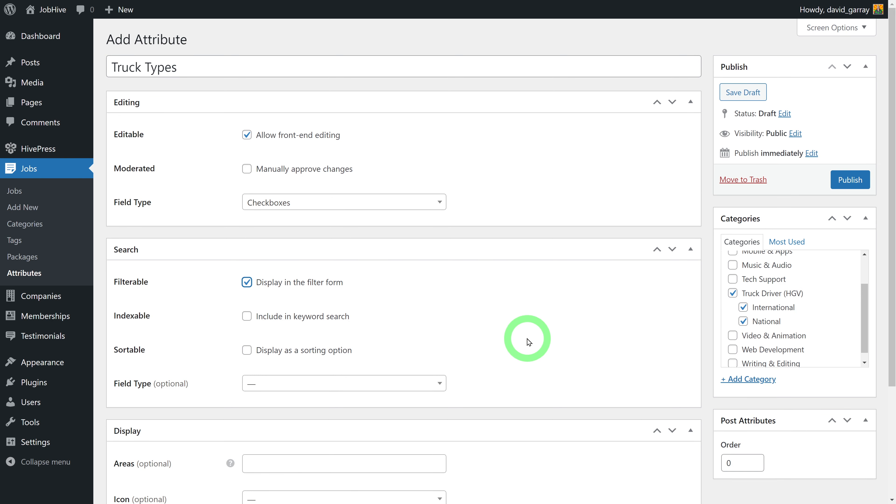
pyautogui.scroll(-3, 529, 342)
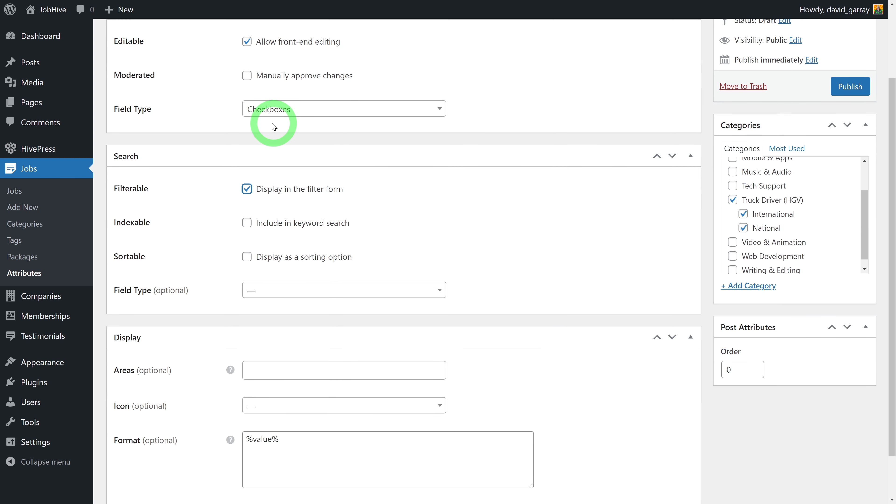
pyautogui.click(438, 294)
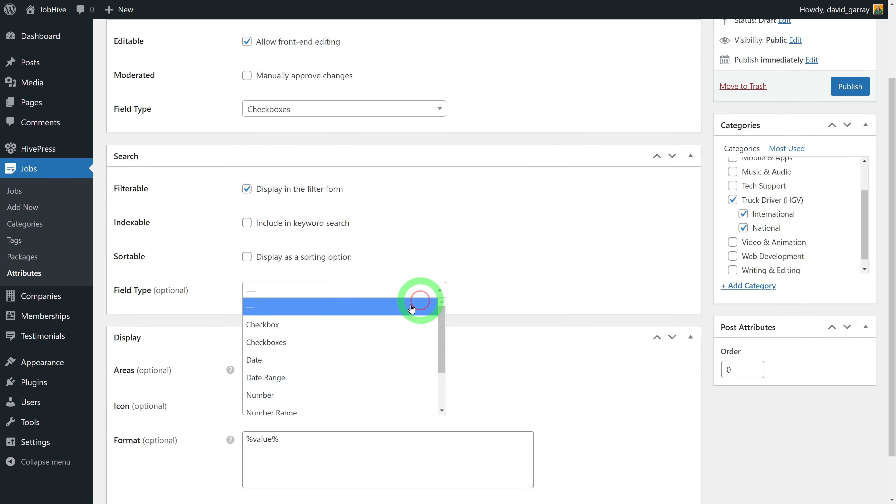
pyautogui.click(358, 342)
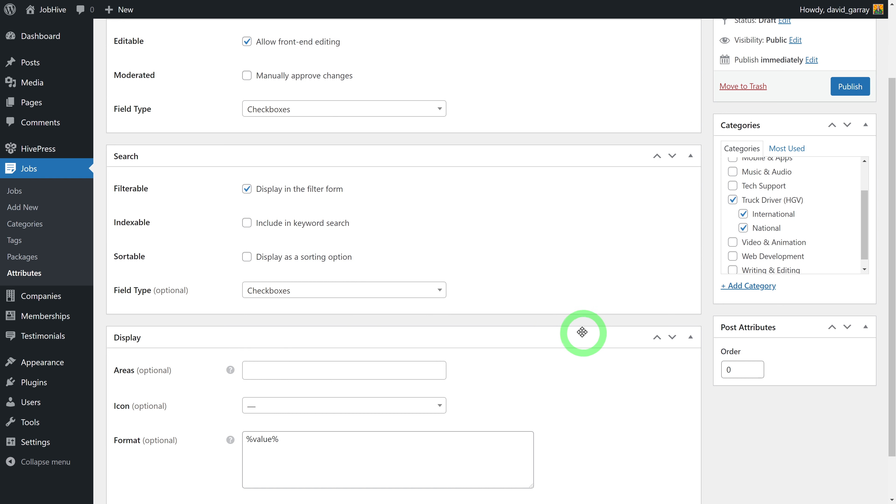
# Choose the truck icon and publish the Truck Types attribute
pyautogui.scroll(-2, 583, 364)
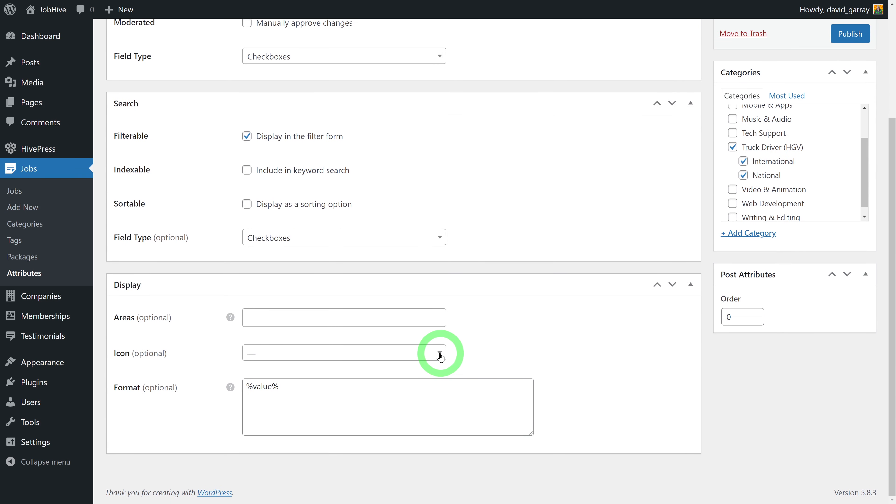
pyautogui.click(426, 361)
pyautogui.click(336, 218)
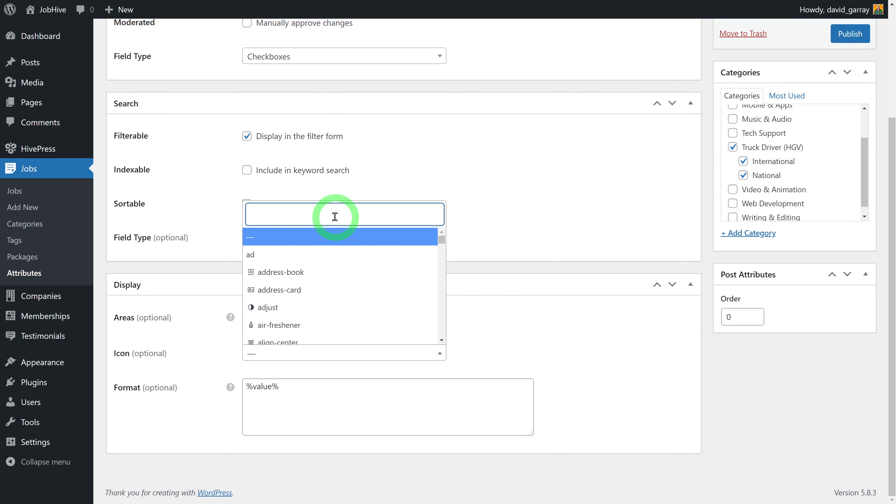
pyautogui.write('truck')
pyautogui.click(294, 262)
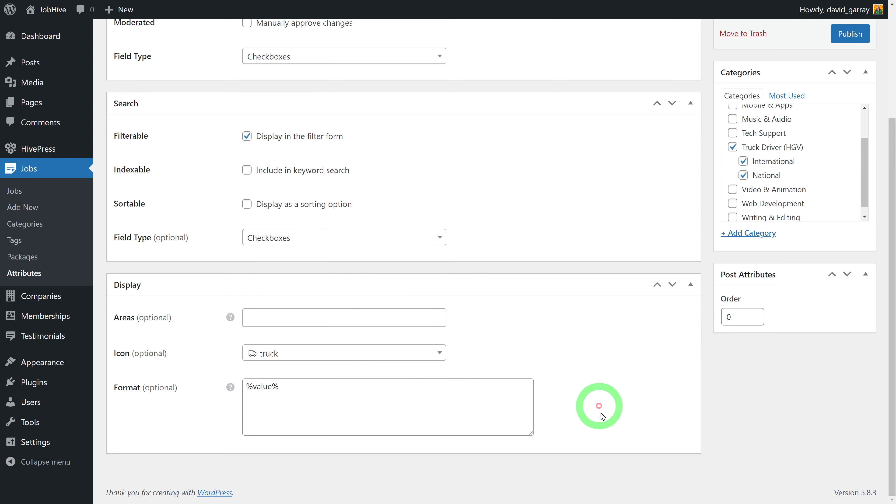
pyautogui.scroll(4, 612, 399)
pyautogui.click(859, 187)
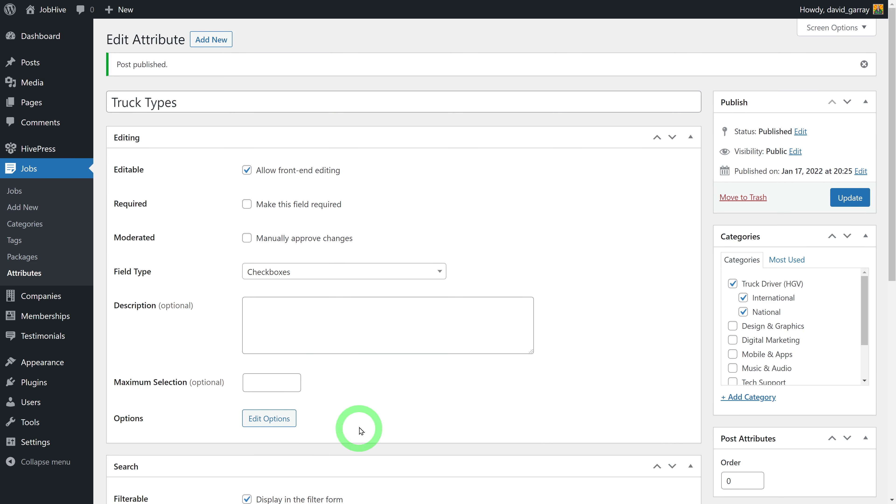
# Add Curtain Sider, Rigid and Low Loader as the Truck Types options
pyautogui.click(271, 429)
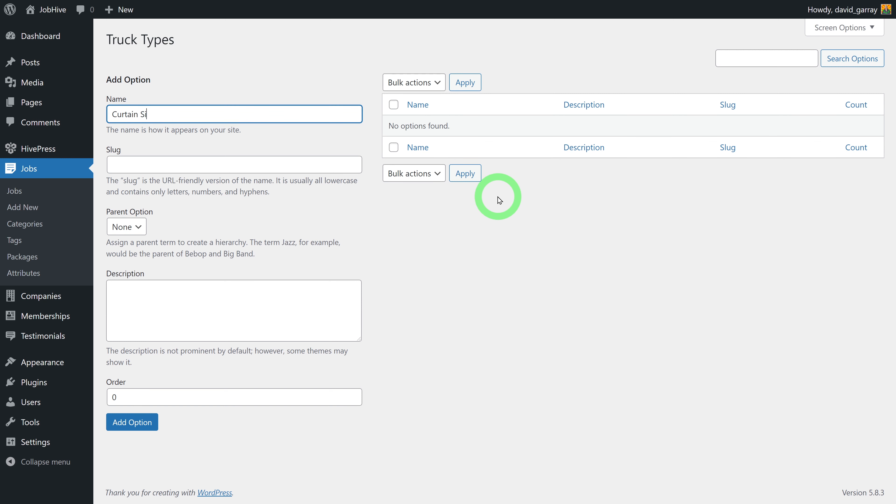
pyautogui.click(155, 428)
pyautogui.click(222, 115)
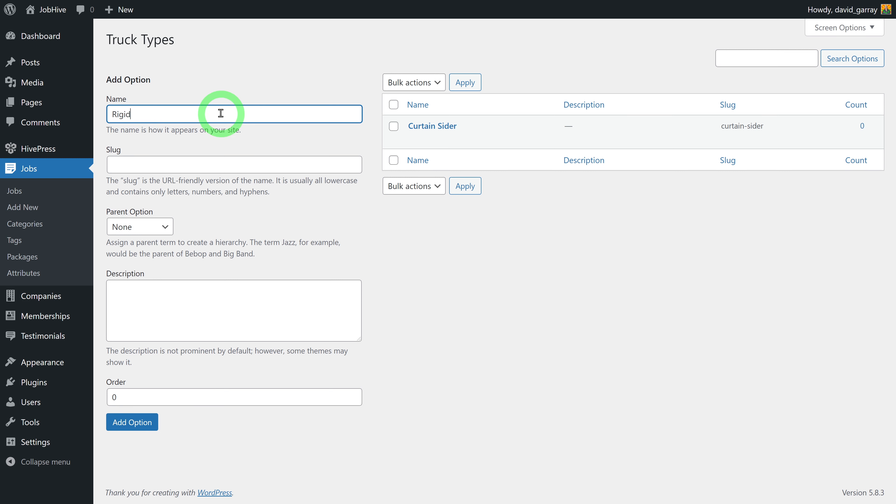
pyautogui.click(132, 423)
pyautogui.click(194, 119)
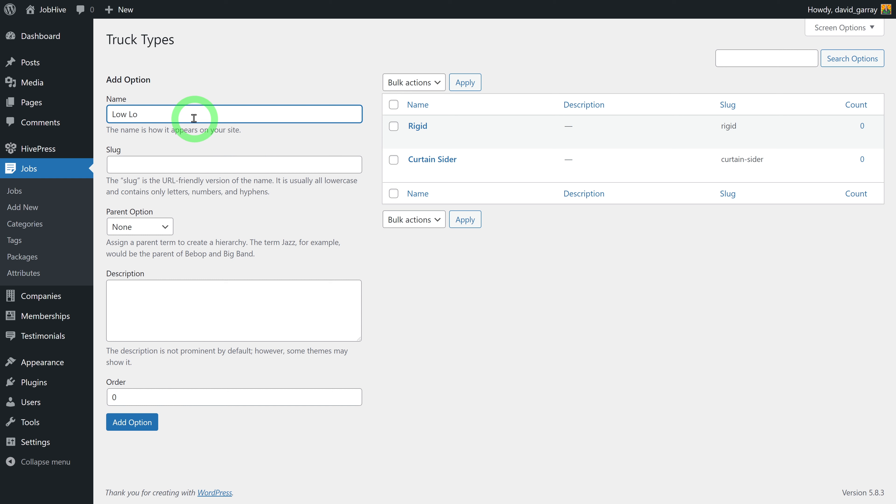
pyautogui.write('Low Loader')
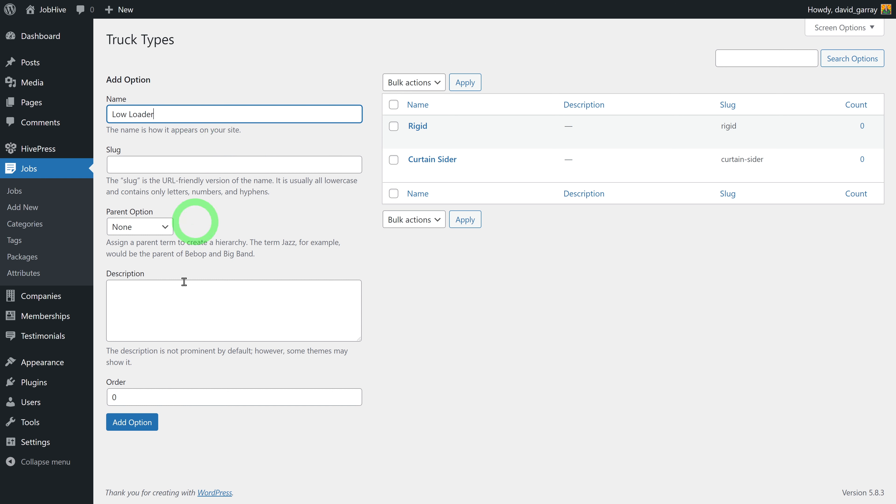
pyautogui.click(147, 422)
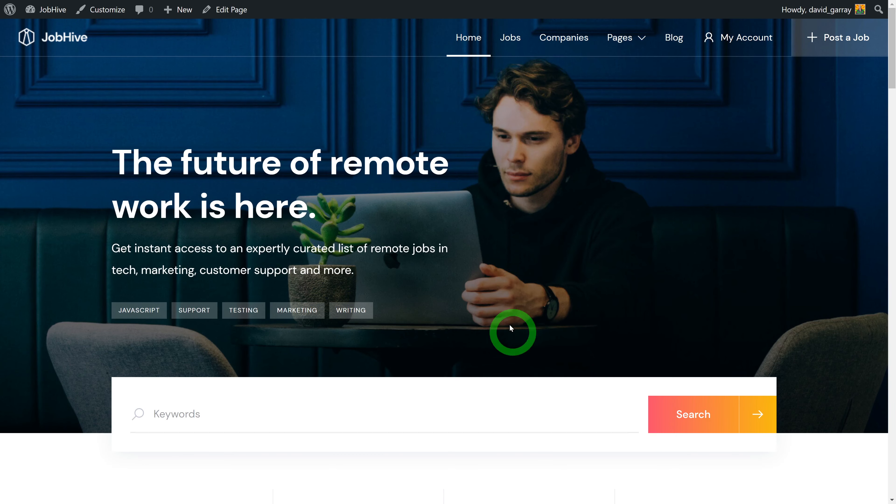
# On the live site, open Truck Driver (HGV) and try the Curtain Sider, Low Loader and Rigid filters
pyautogui.scroll(-6, 471, 301)
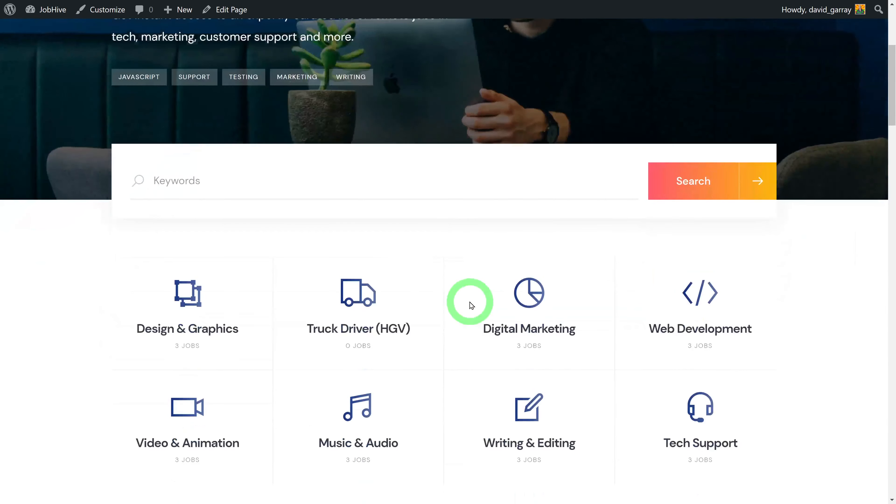
pyautogui.scroll(-3, 471, 304)
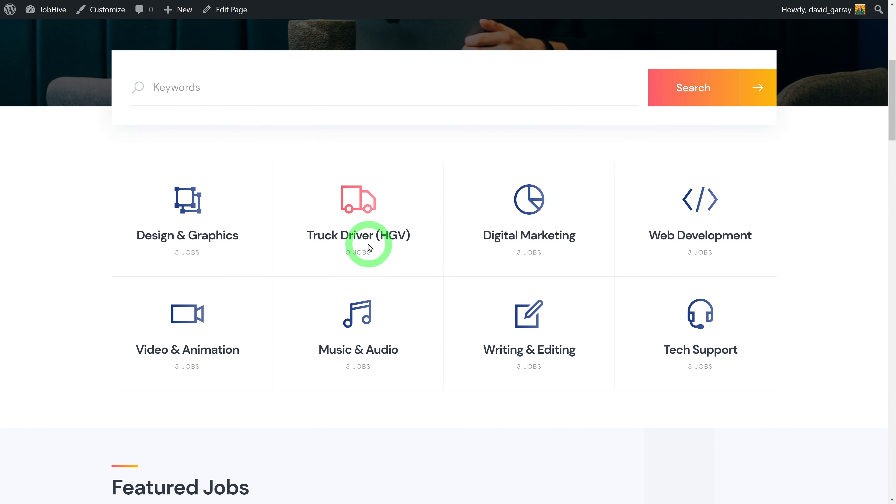
pyautogui.click(368, 270)
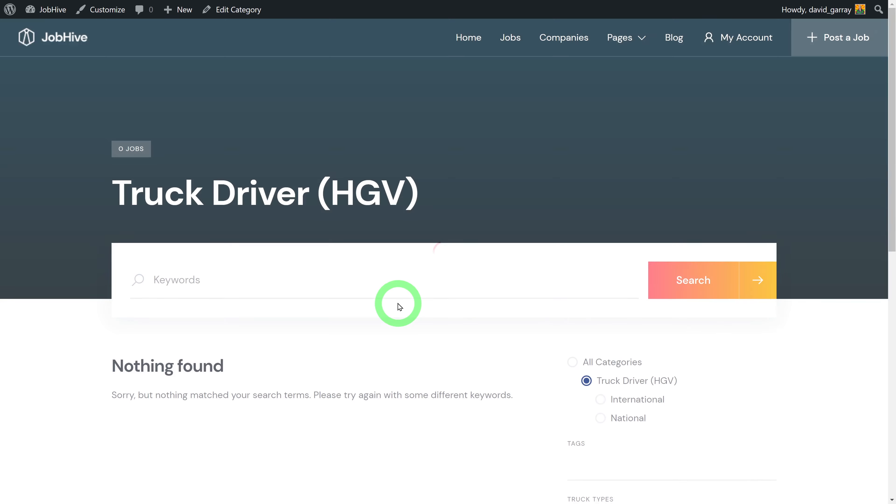
pyautogui.scroll(-9, 831, 332)
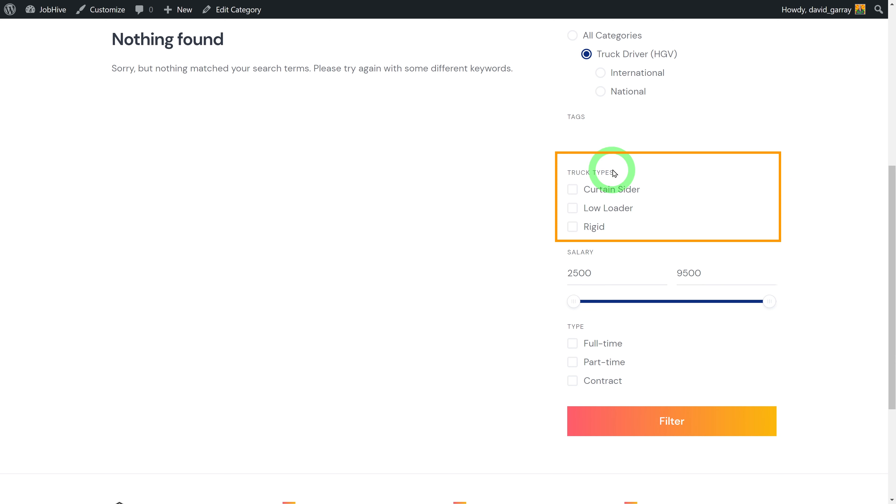
pyautogui.scroll(1, 783, 257)
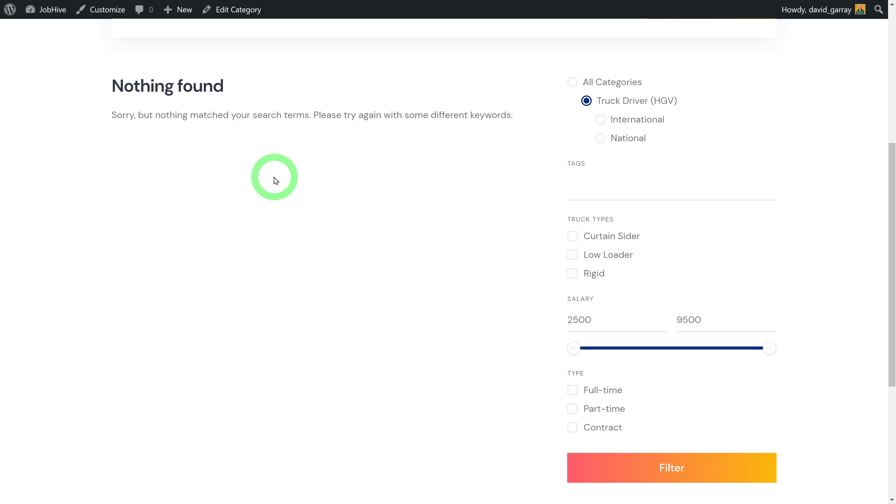
pyautogui.click(573, 236)
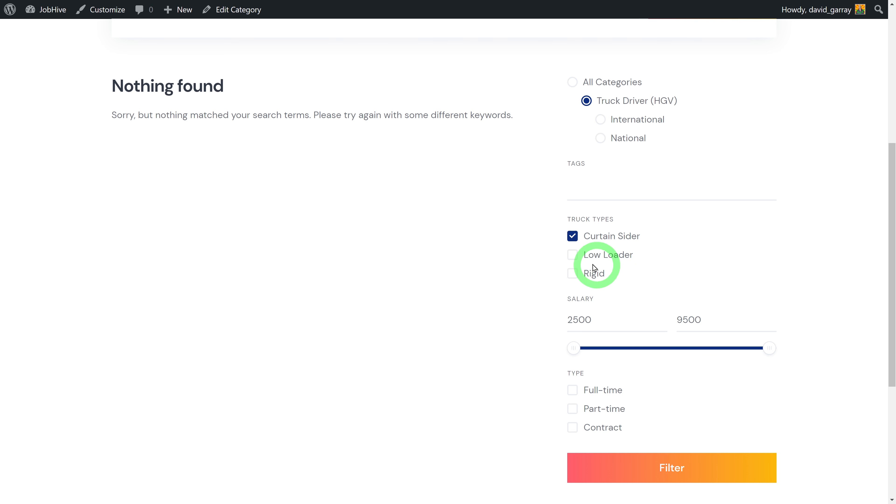
pyautogui.click(573, 255)
pyautogui.click(573, 236)
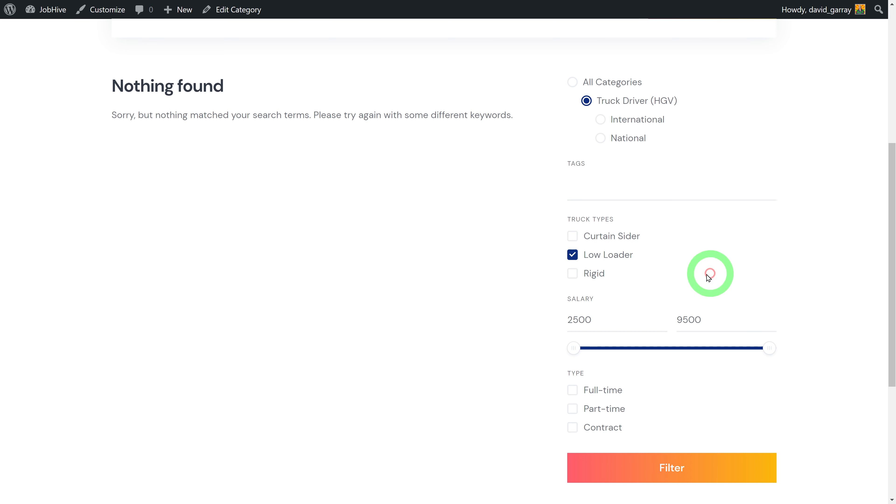
pyautogui.click(573, 255)
pyautogui.click(573, 273)
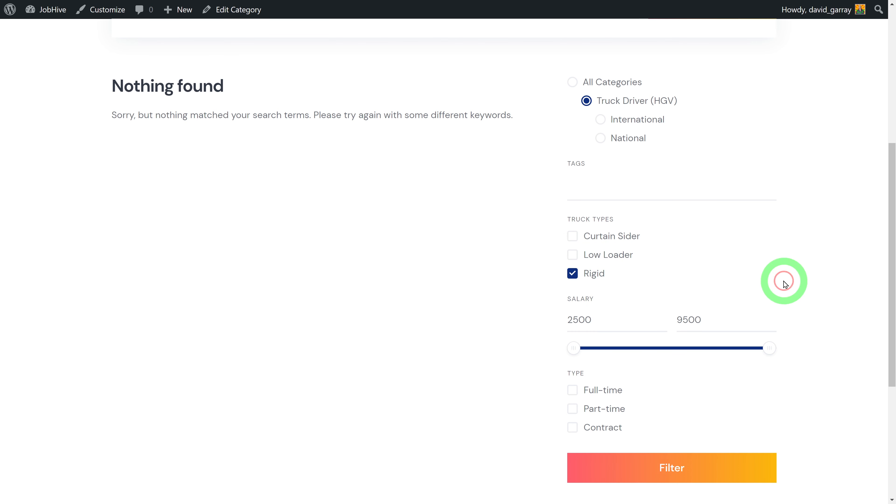
pyautogui.doubleClick(572, 278)
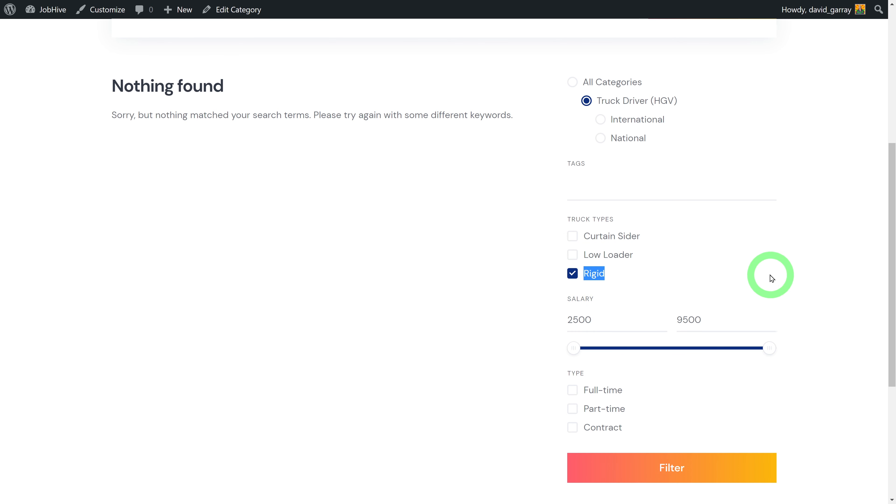
pyautogui.click(578, 274)
pyautogui.click(810, 271)
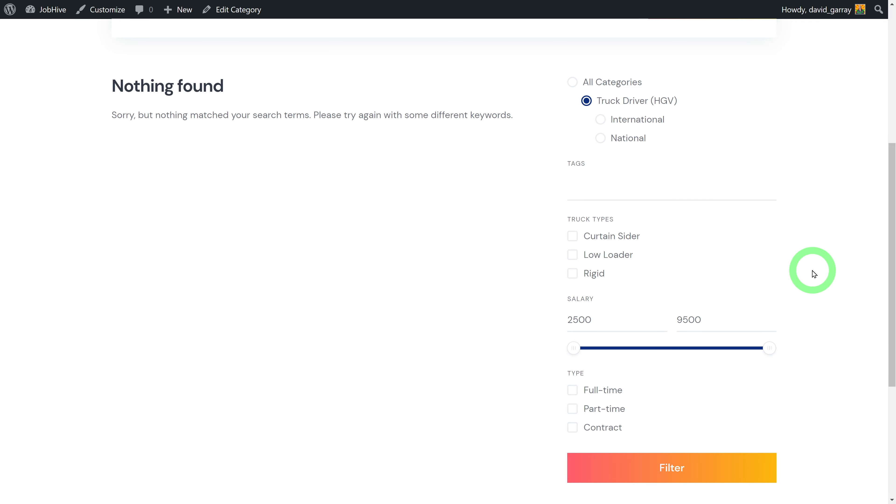
# Compare the Design & Graphics category page, then reopen the Truck Driver (HGV) page
pyautogui.scroll(6, 814, 274)
pyautogui.click(414, 221)
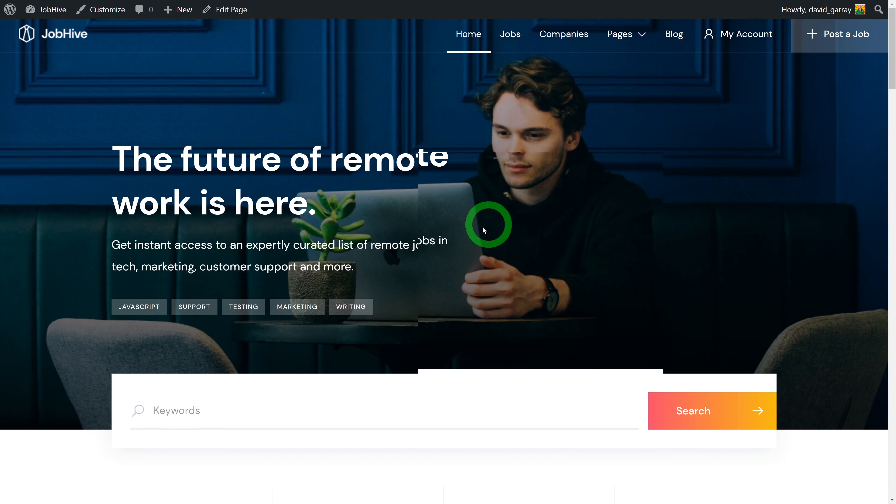
pyautogui.scroll(-4, 400, 263)
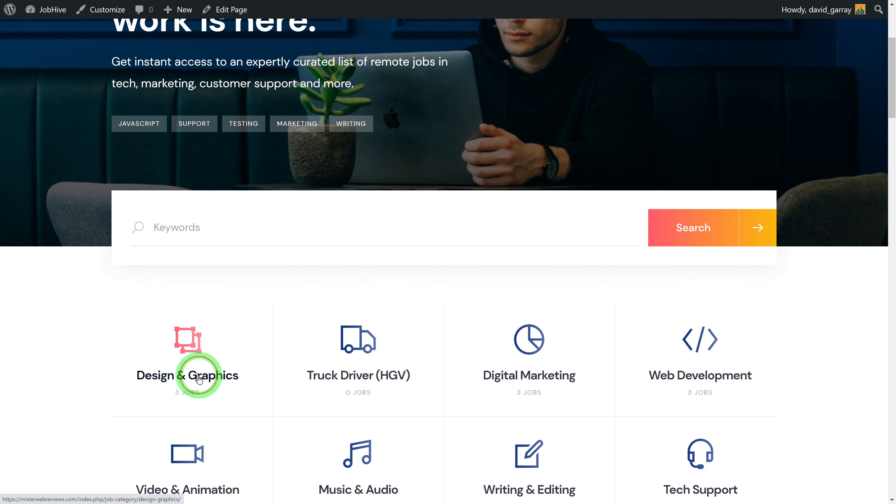
pyautogui.click(208, 364)
pyautogui.scroll(-6, 830, 340)
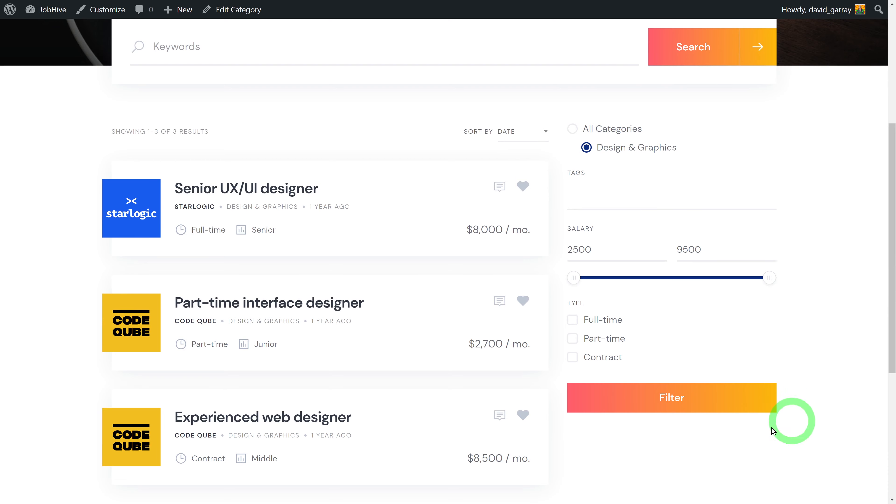
pyautogui.scroll(6, 856, 366)
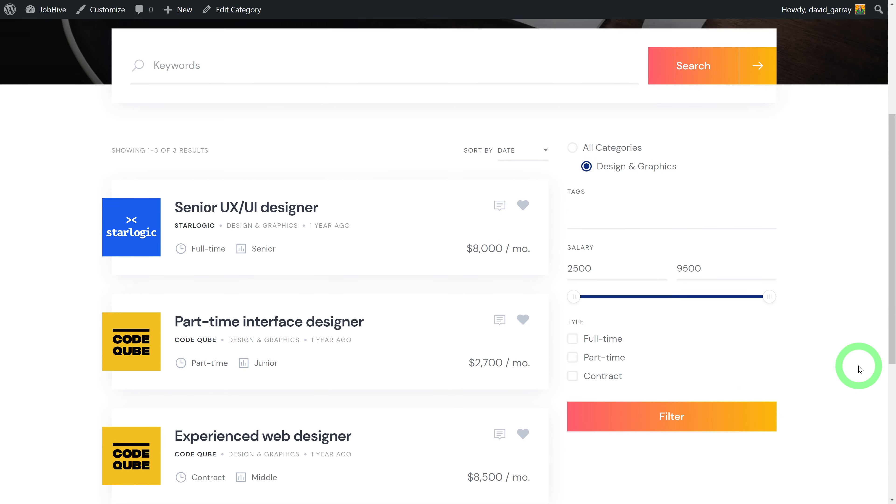
pyautogui.click(457, 36)
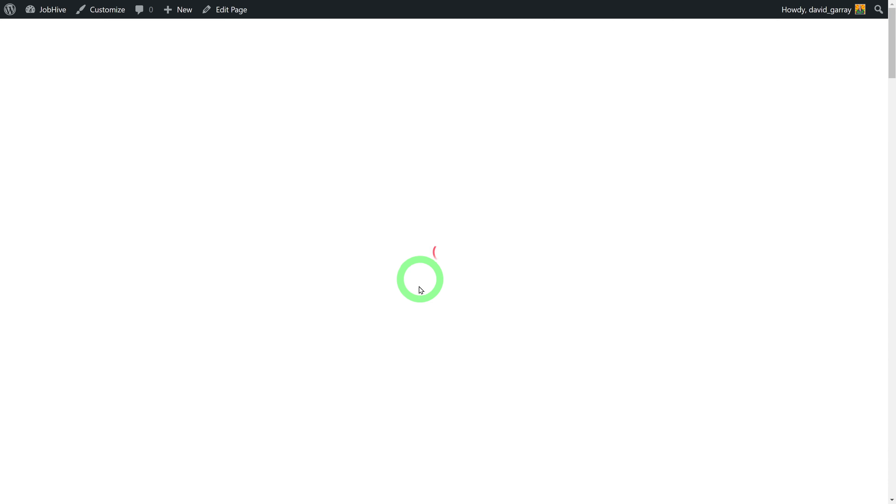
pyautogui.scroll(-6, 419, 291)
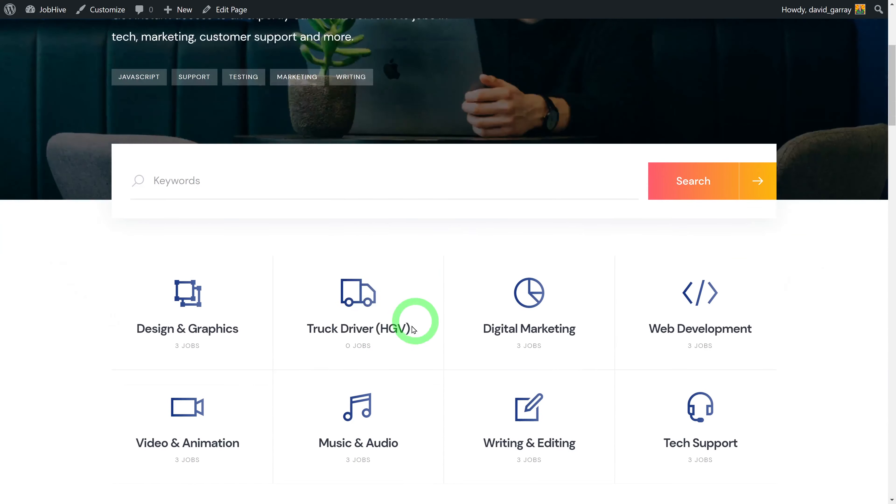
pyautogui.click(372, 330)
pyautogui.scroll(-8, 808, 364)
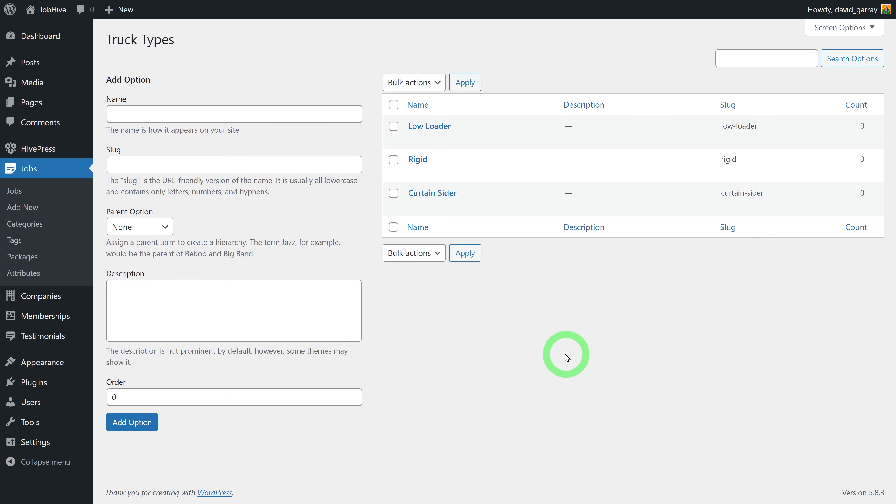
# View the job Attributes list showing Truck Types, then go to the JobHive front page
pyautogui.click(23, 273)
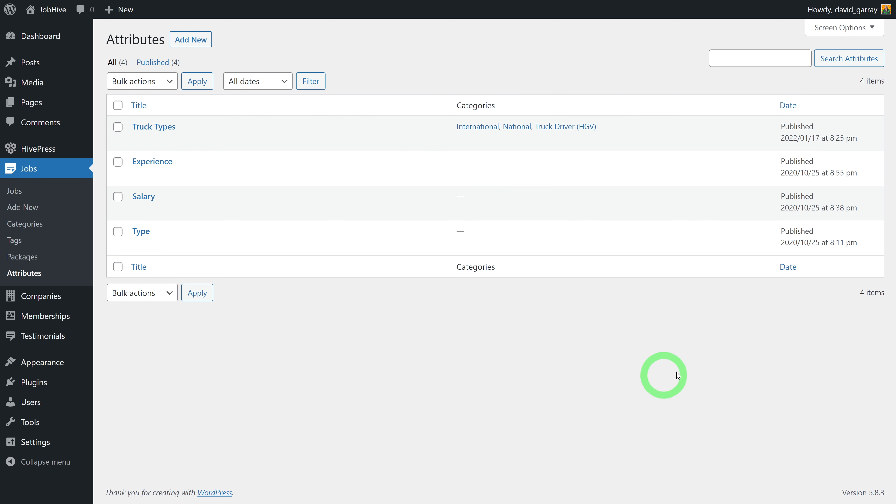
pyautogui.click(32, 259)
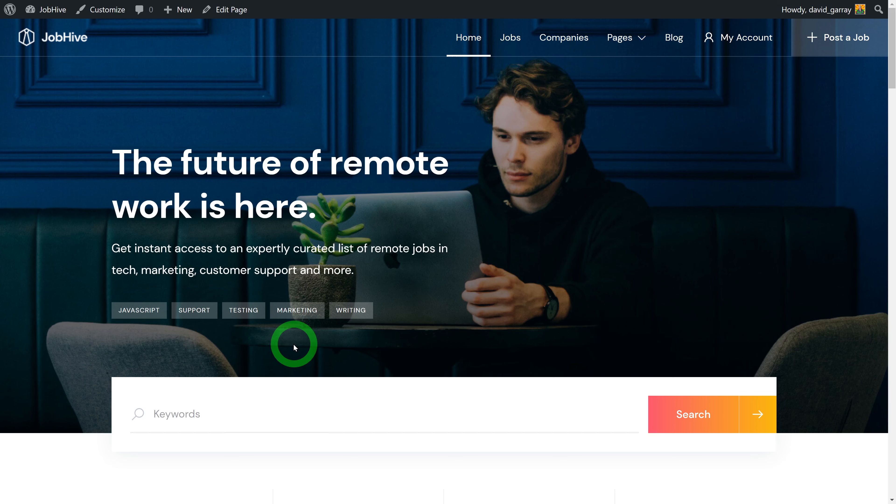
# Scroll the home page down to the Basic, Standard and Premium Job Packages
pyautogui.moveTo(893, 34); pyautogui.dragTo(887, 414)
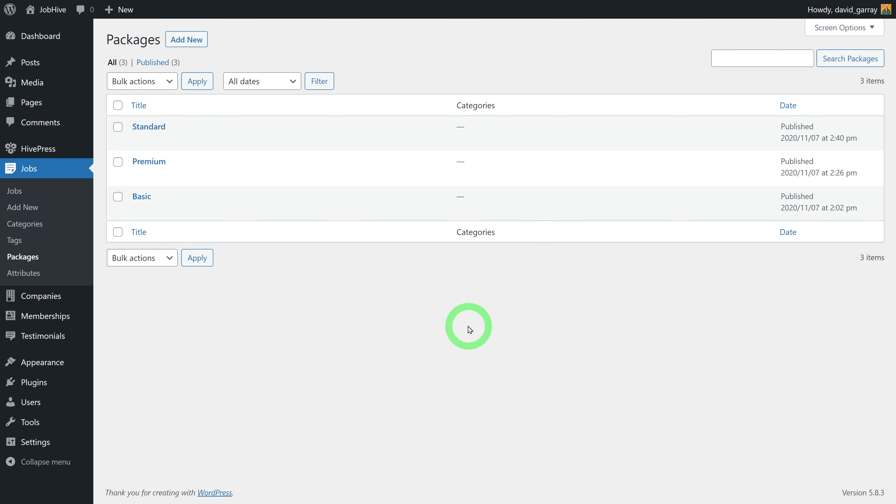
# Open the Basic package, review its 1-listing, 7-day settings, and try the Featured and Recommend boxes
pyautogui.click(146, 199)
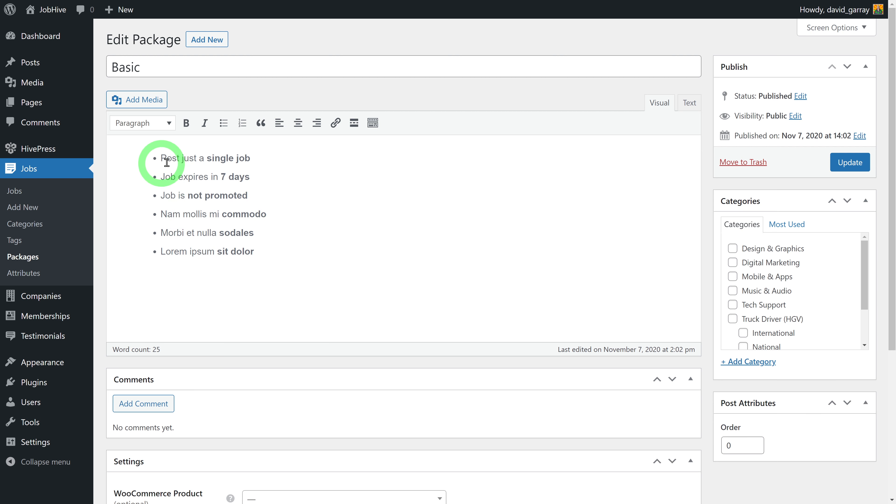
pyautogui.scroll(-3, 671, 282)
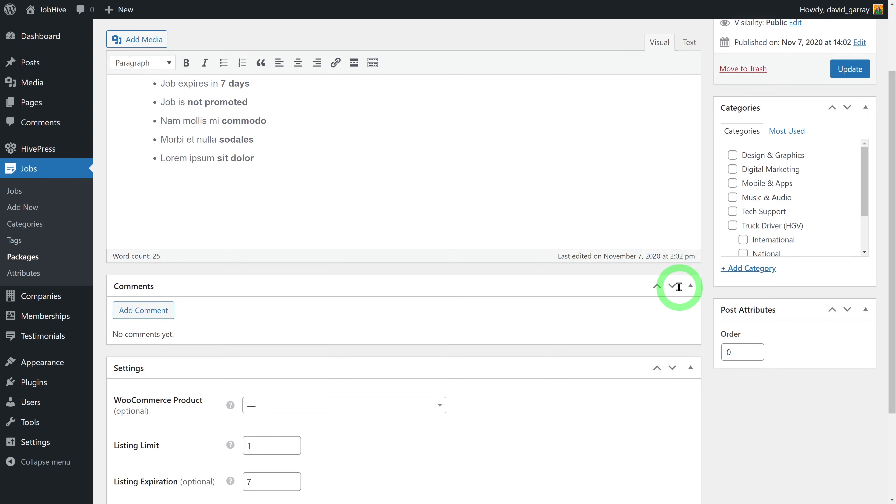
pyautogui.scroll(-3, 679, 287)
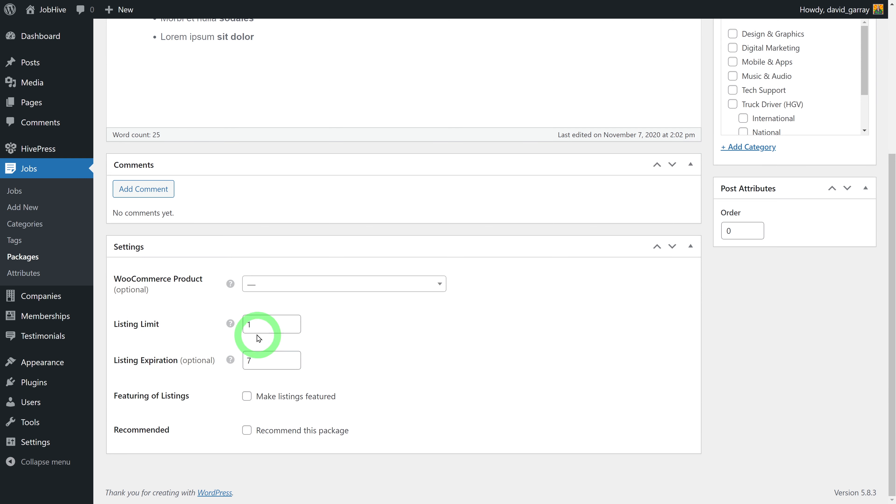
pyautogui.scroll(3, 526, 375)
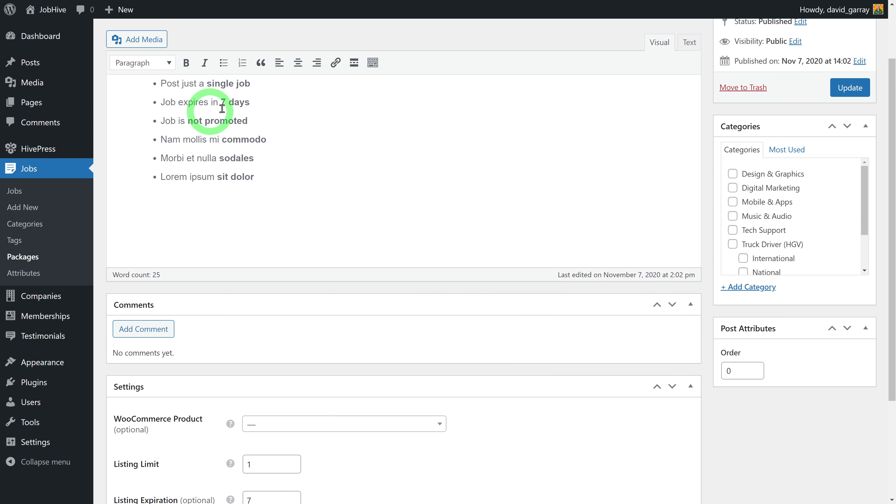
pyautogui.scroll(-2, 591, 452)
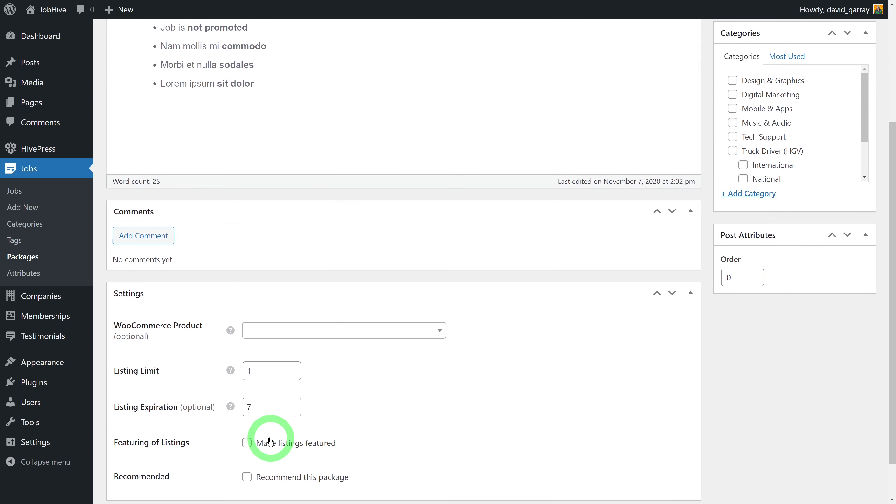
pyautogui.scroll(-1, 247, 431)
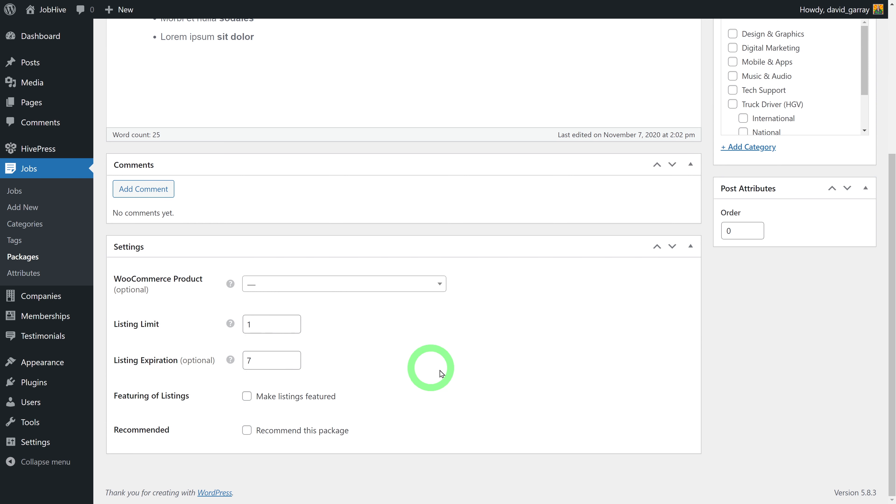
pyautogui.click(248, 399)
pyautogui.click(247, 397)
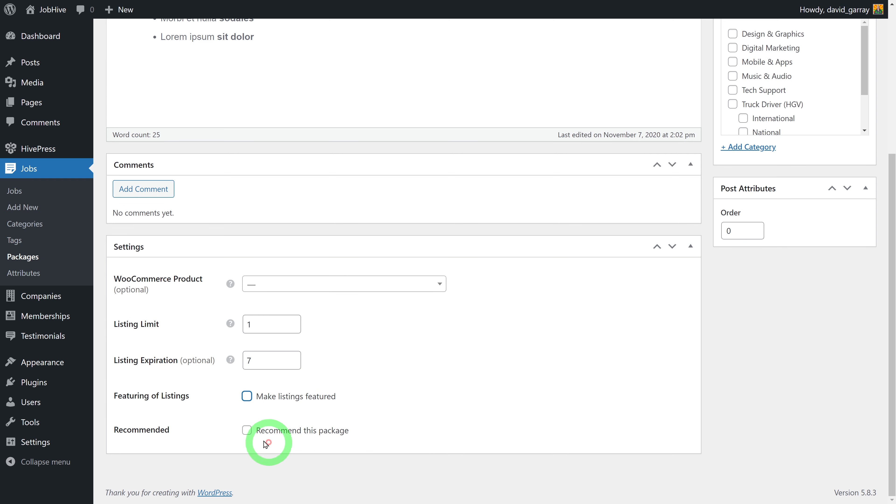
pyautogui.click(247, 430)
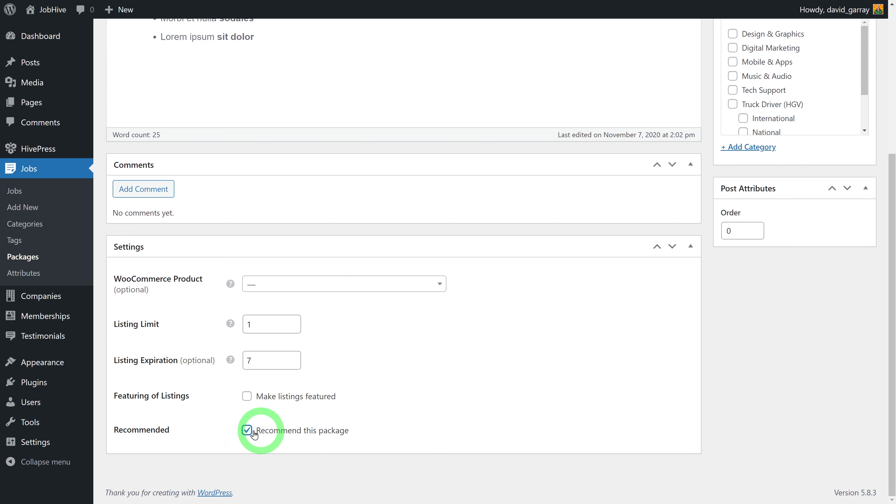
pyautogui.scroll(5, 632, 358)
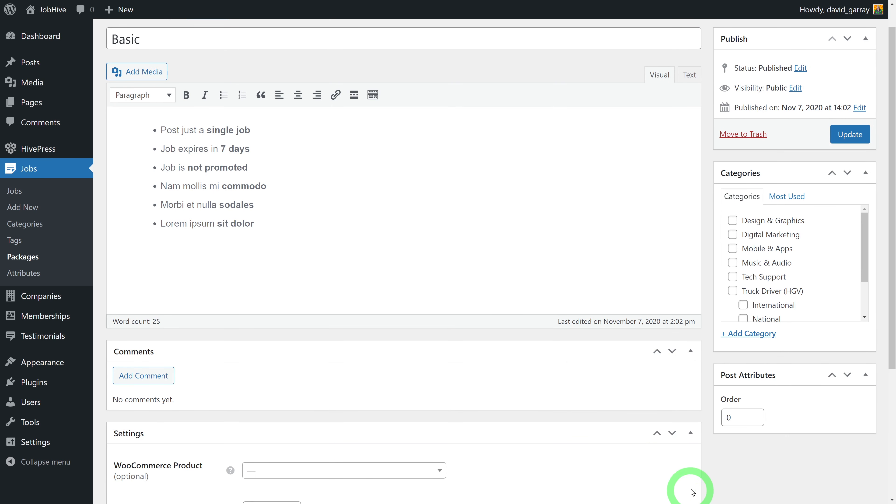
pyautogui.scroll(-5, 686, 499)
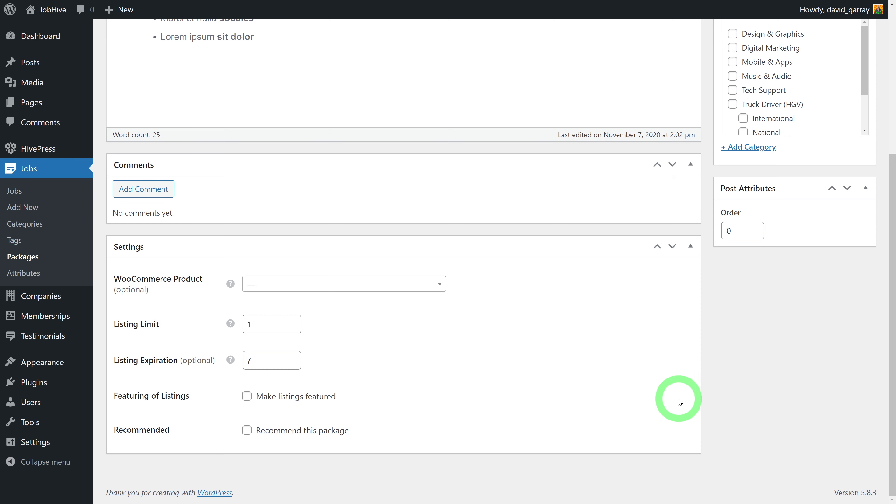
pyautogui.scroll(6, 681, 402)
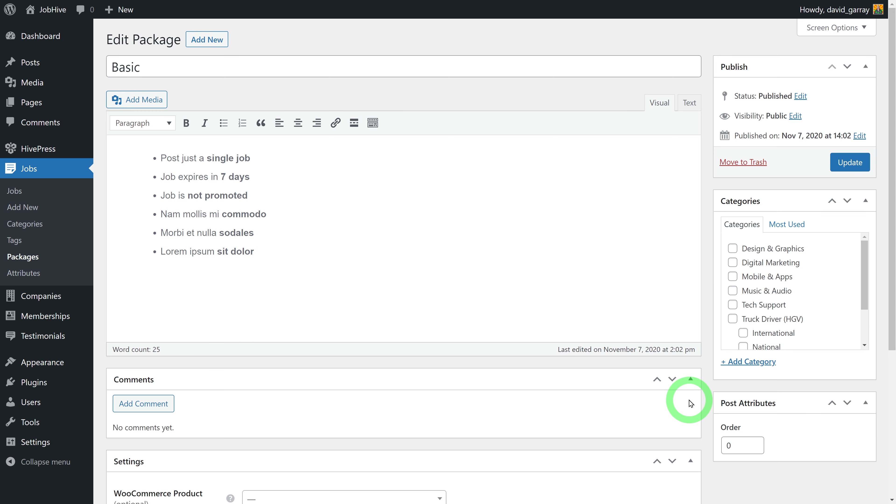
# Open the Premium package and check its 15 listings, 30-day expiry and featured setting
pyautogui.click(23, 258)
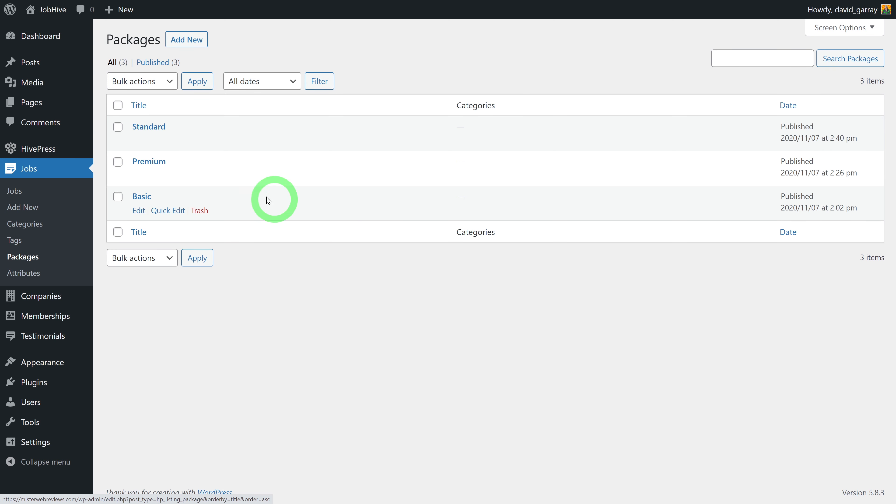
pyautogui.click(148, 163)
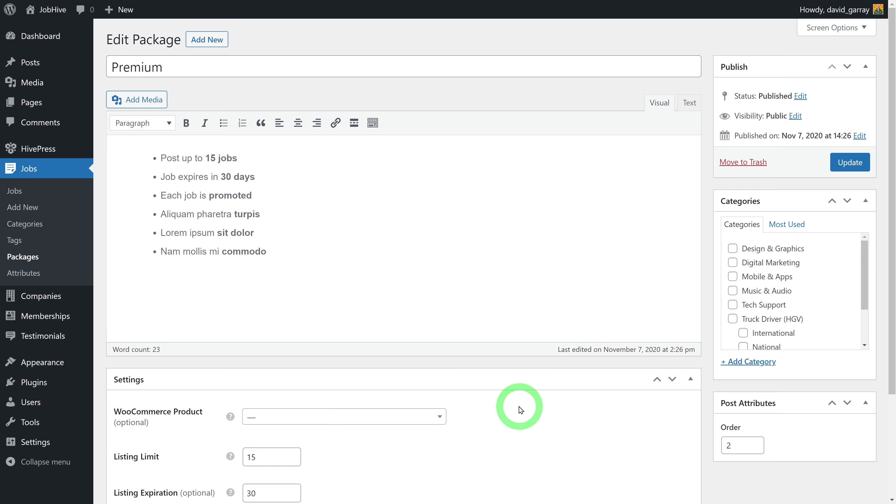
pyautogui.scroll(-4, 519, 409)
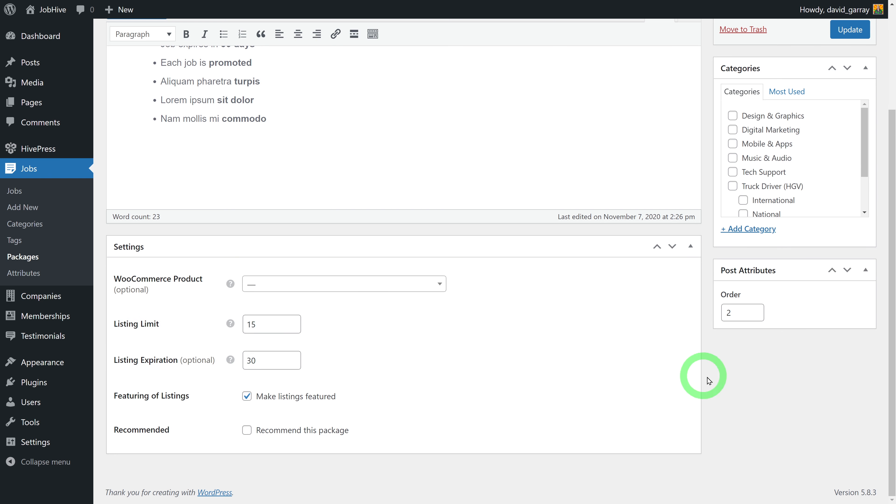
pyautogui.scroll(4, 680, 386)
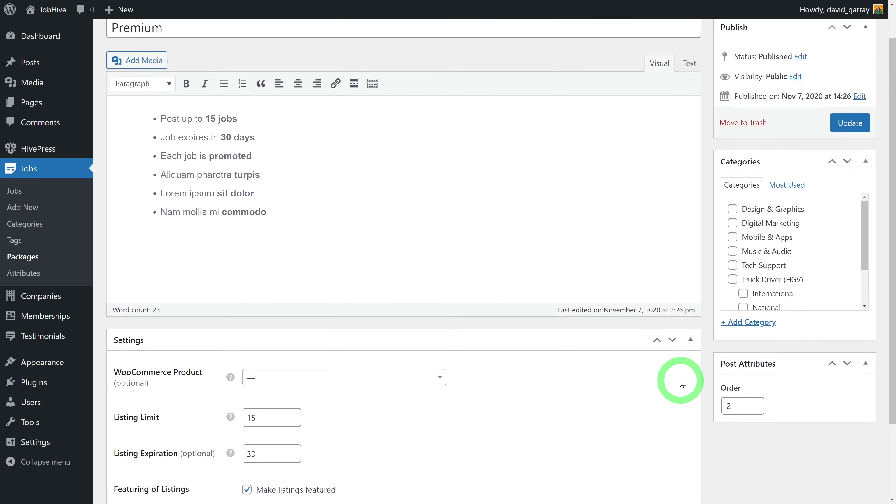
pyautogui.scroll(-4, 681, 384)
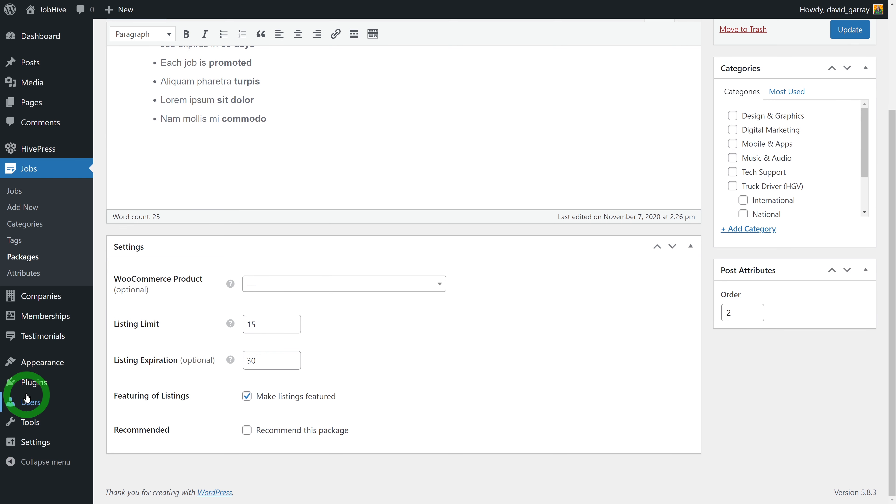
# Install and activate WooCommerce from Plugins > Add New
pyautogui.moveTo(28, 390)
pyautogui.click(129, 408)
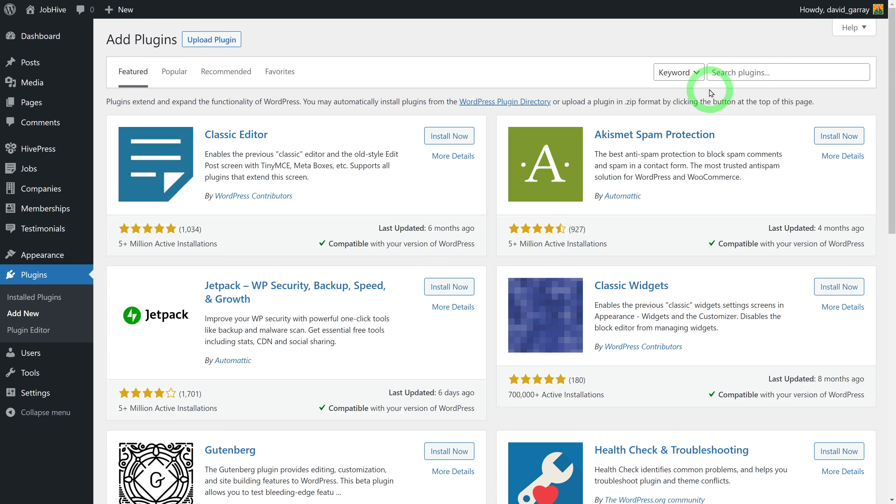
pyautogui.click(730, 73)
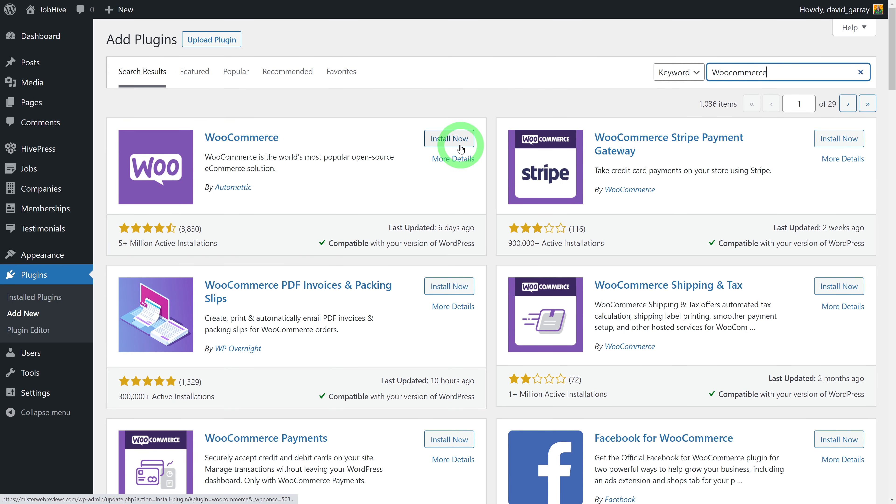
pyautogui.click(456, 140)
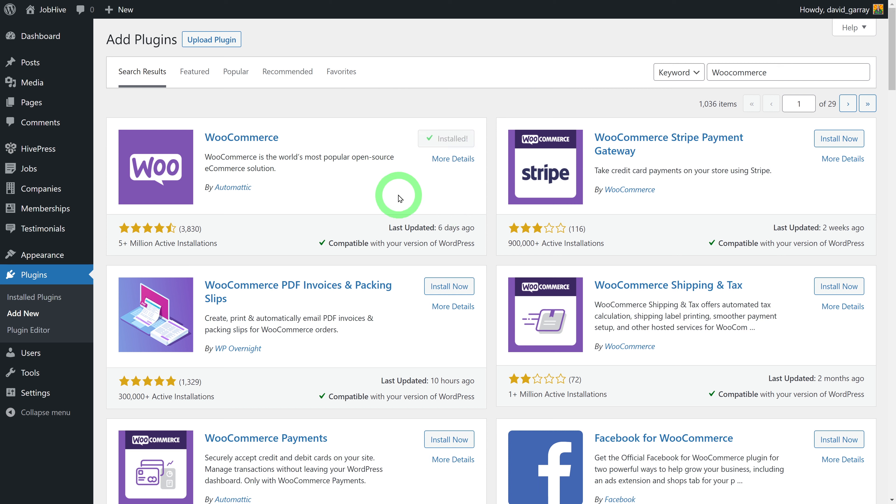
pyautogui.click(455, 139)
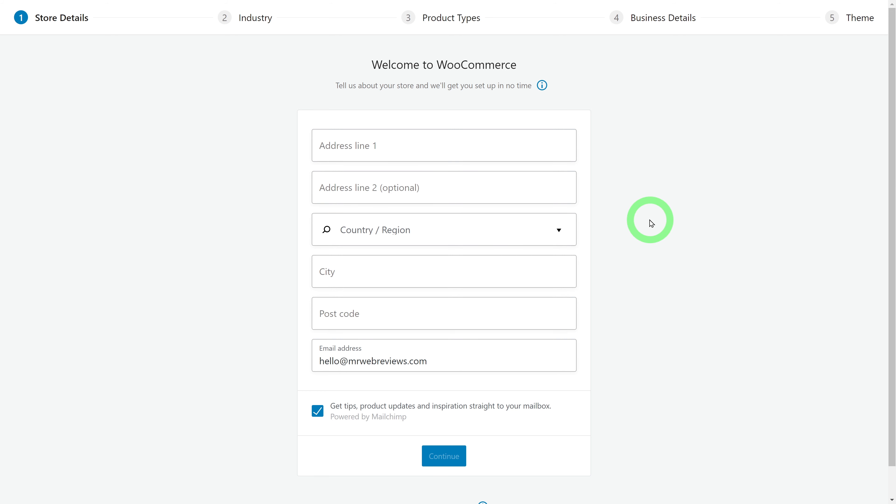
# Skip the WooCommerce store-details setup, decline usage tracking, and dismiss the welcome modal
pyautogui.scroll(-1, 651, 225)
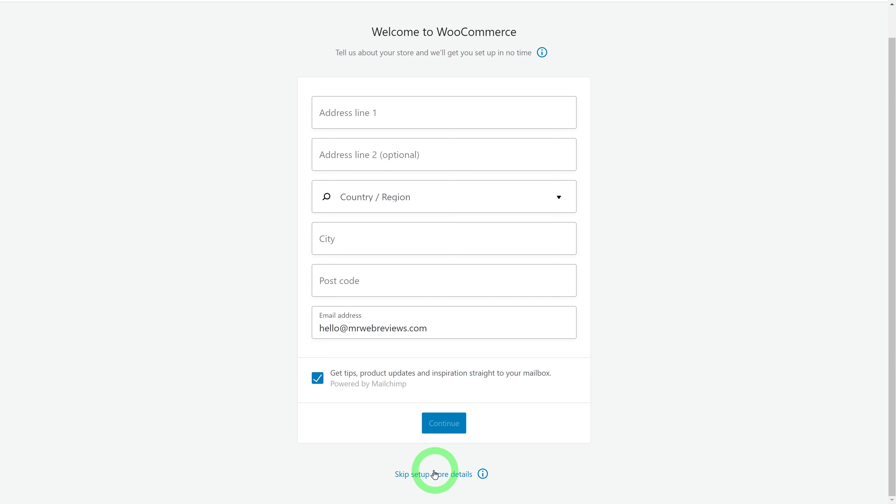
pyautogui.click(438, 478)
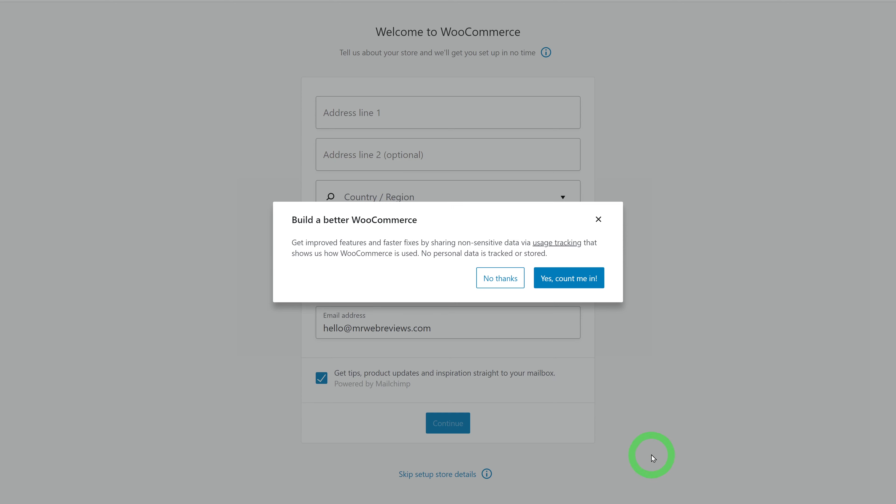
pyautogui.click(510, 282)
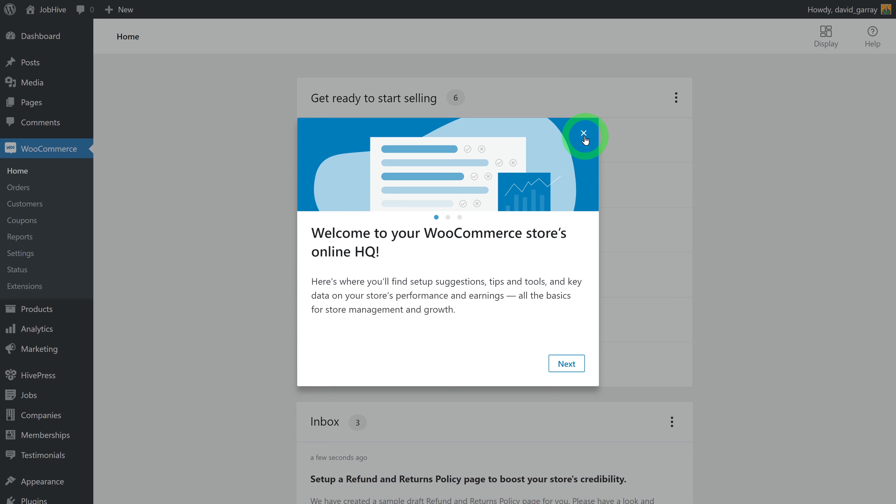
pyautogui.click(584, 135)
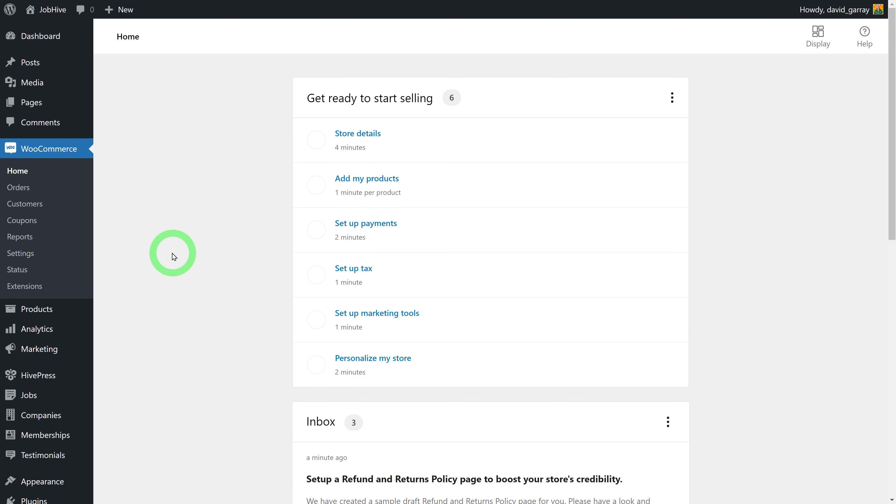
# Create a new product titled 'Premium Plan' with the description 'This is our premium plan'
pyautogui.moveTo(71, 312)
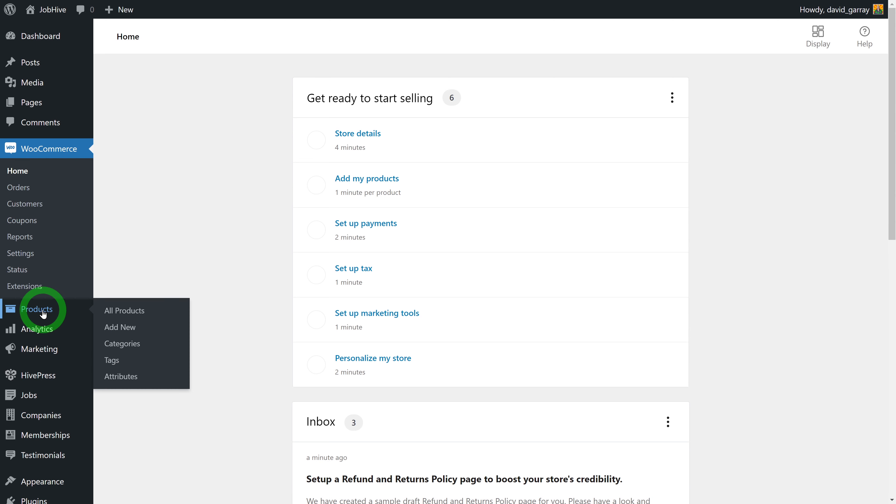
pyautogui.click(101, 312)
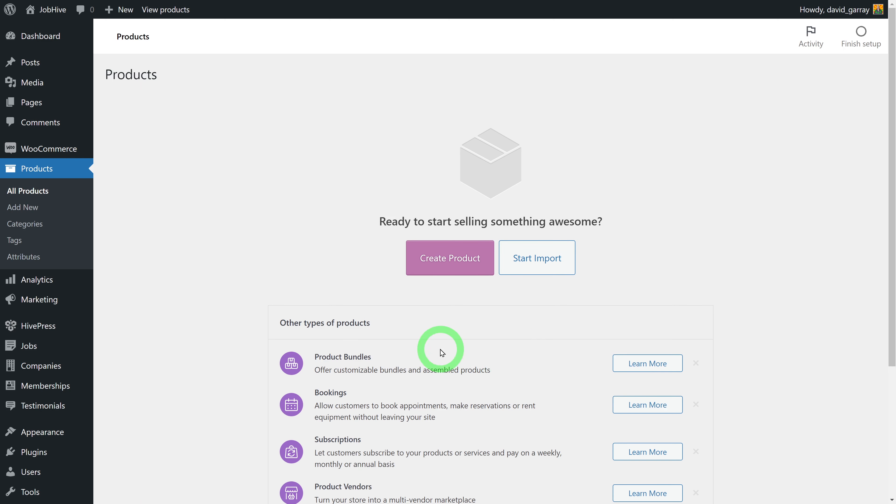
pyautogui.click(447, 272)
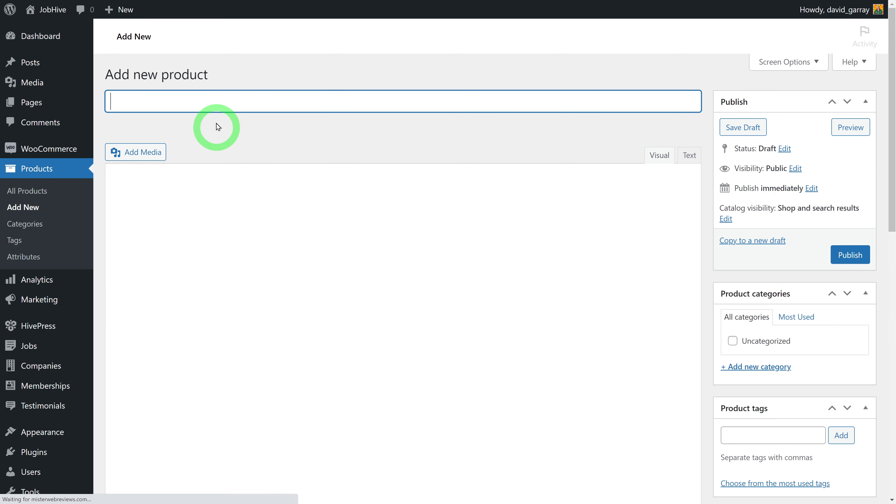
pyautogui.write('Premium Plan')
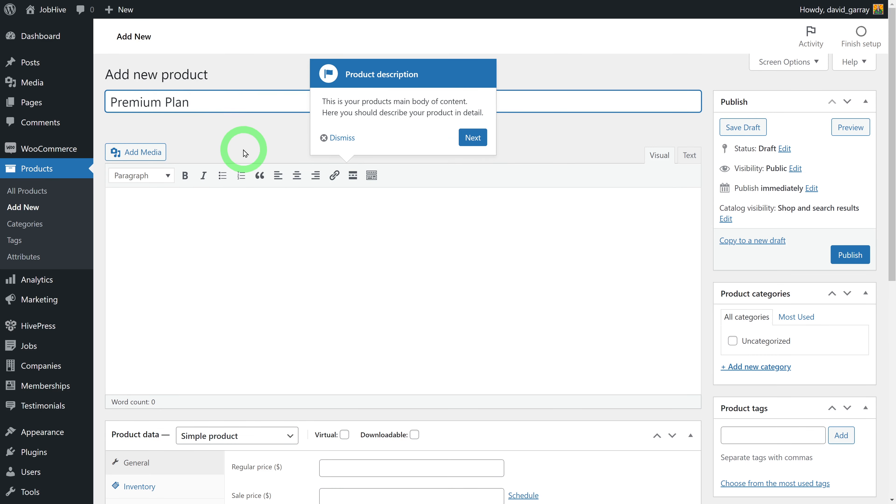
pyautogui.click(348, 138)
pyautogui.click(369, 294)
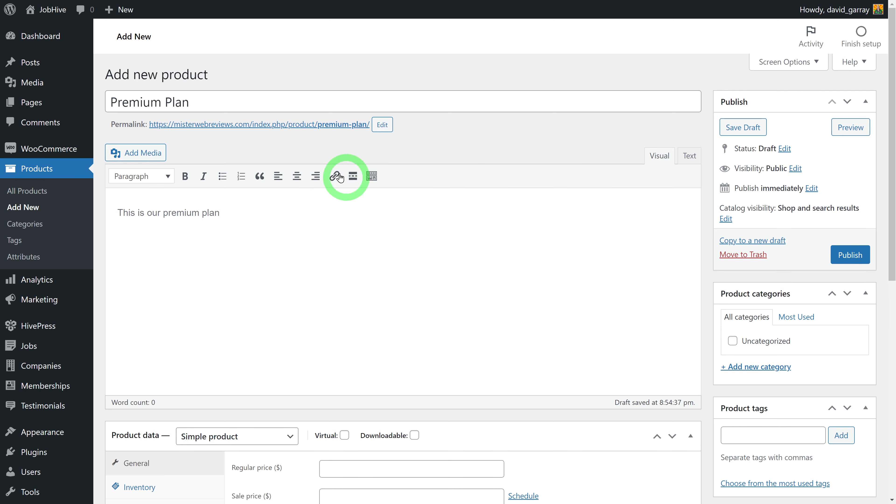
# Make it a virtual simple product with regular price 34.99 and publish it
pyautogui.scroll(-5, 623, 300)
pyautogui.scroll(-1, 624, 300)
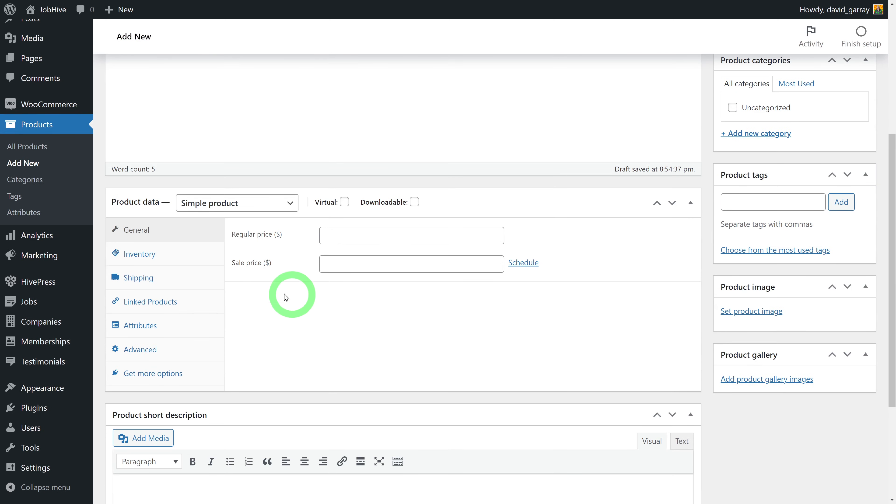
pyautogui.click(291, 203)
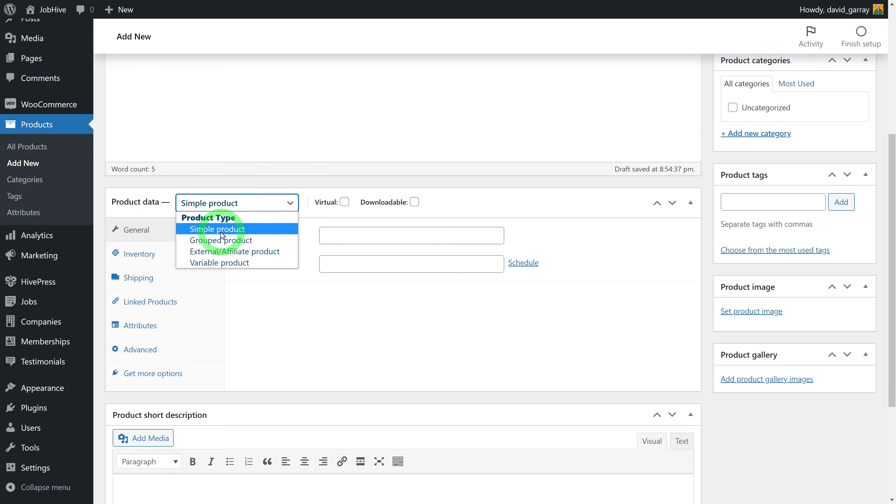
pyautogui.click(221, 229)
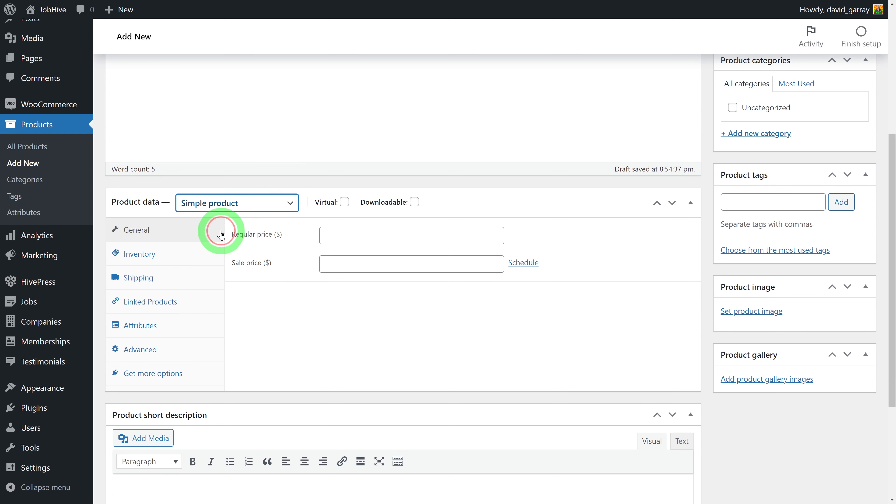
pyautogui.click(344, 204)
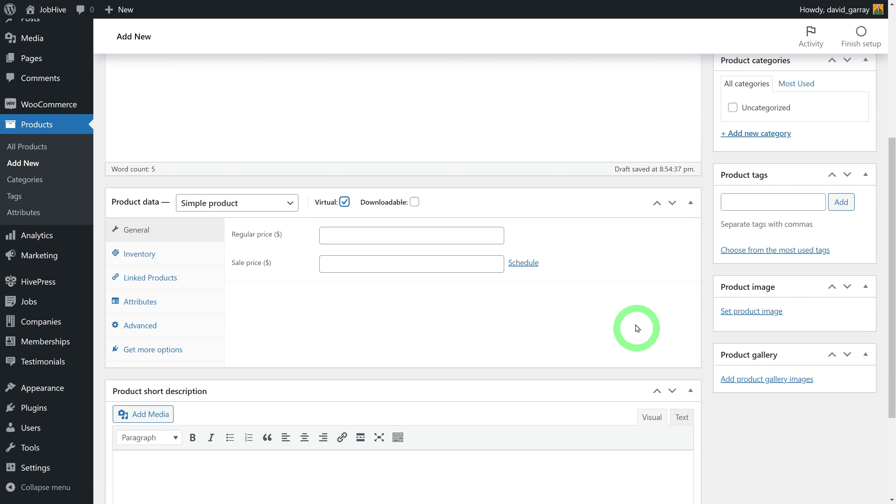
pyautogui.click(350, 235)
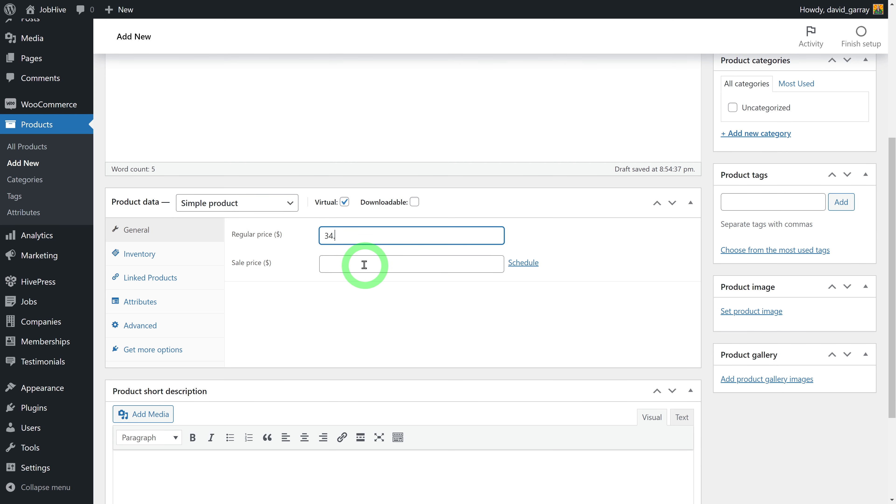
pyautogui.click(706, 355)
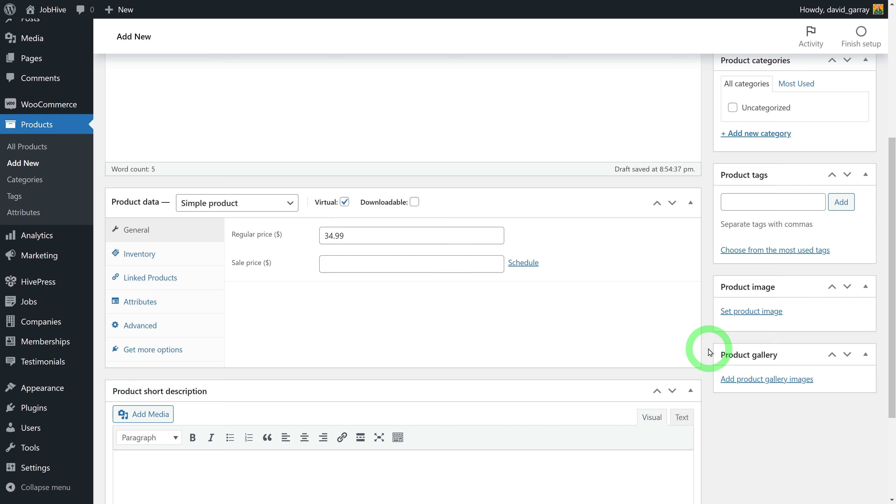
pyautogui.scroll(6, 708, 350)
pyautogui.click(849, 255)
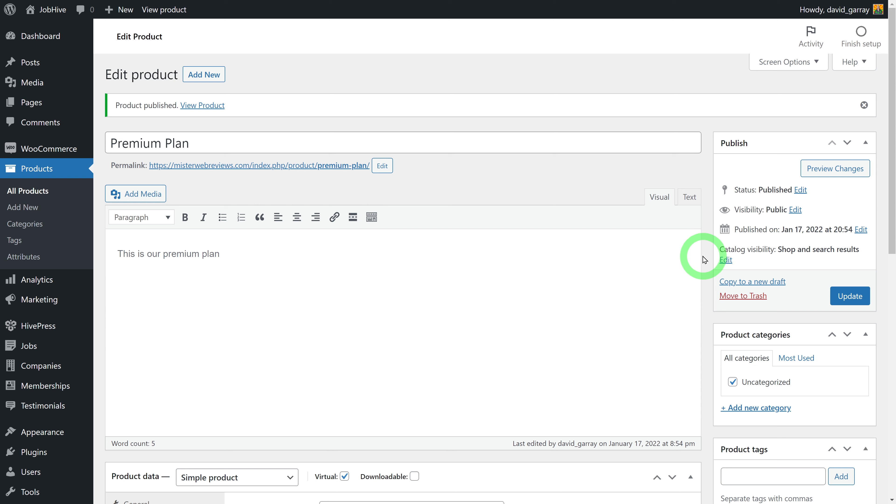
# Set the Premium job package's WooCommerce product to Premium Plan and update the package
pyautogui.moveTo(30, 351)
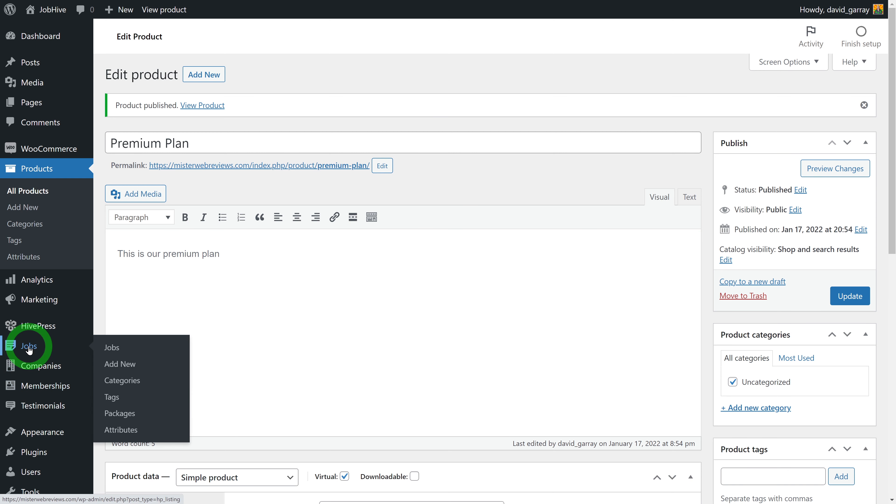
pyautogui.click(113, 417)
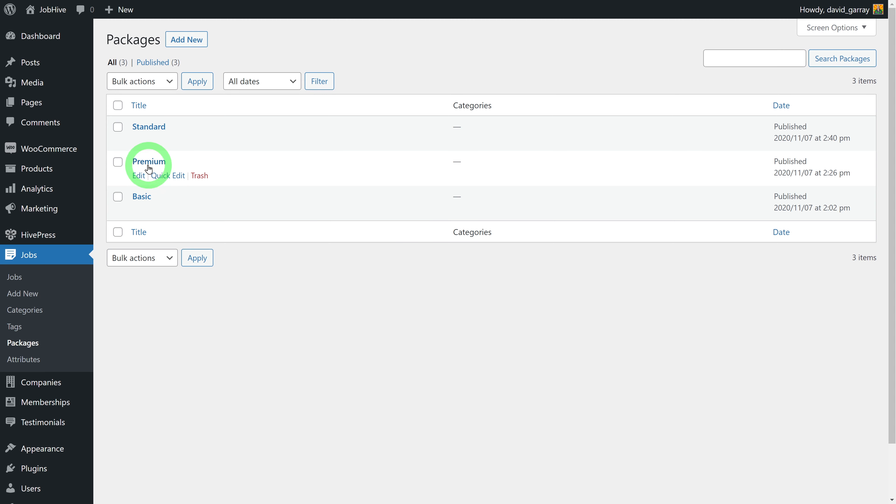
pyautogui.click(149, 166)
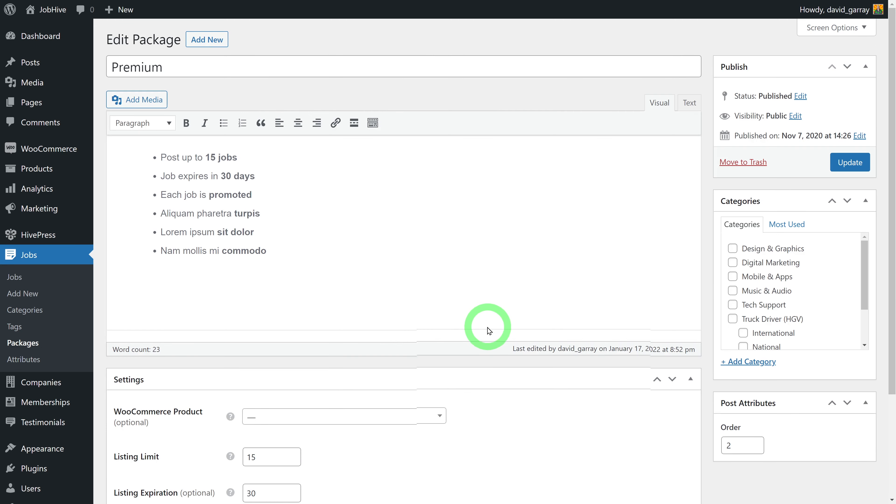
pyautogui.scroll(-3, 488, 330)
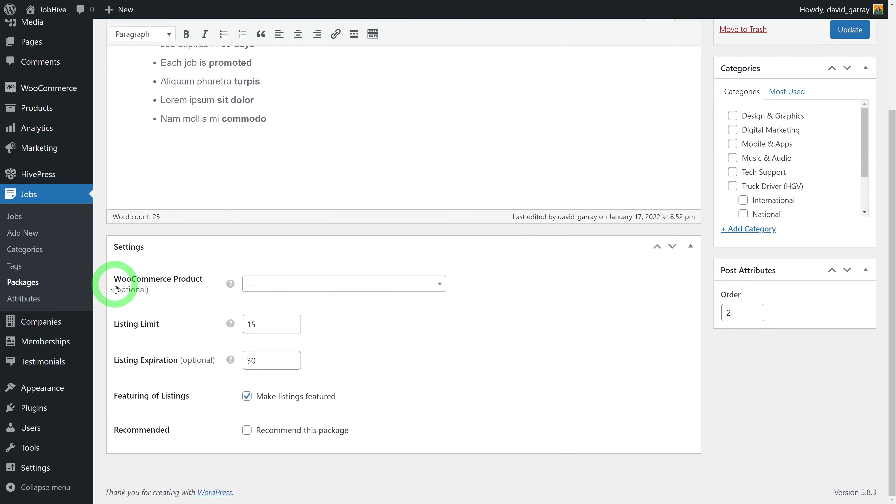
pyautogui.click(437, 284)
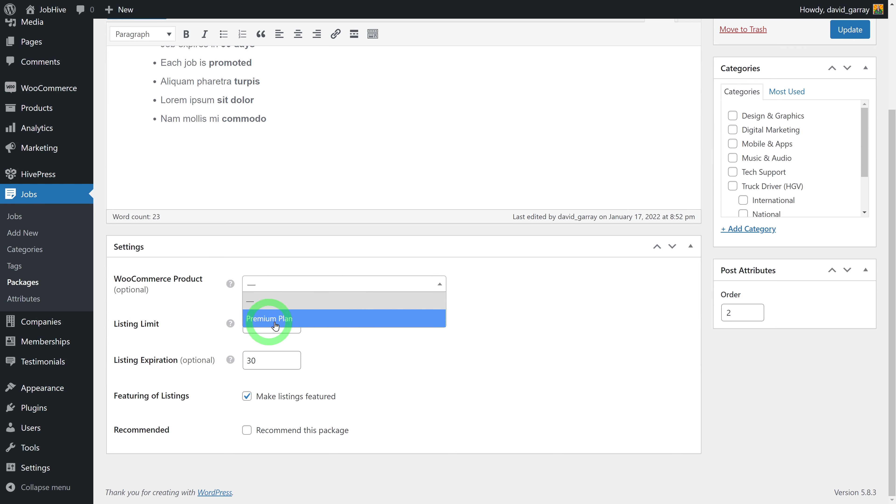
pyautogui.click(261, 318)
pyautogui.scroll(3, 741, 300)
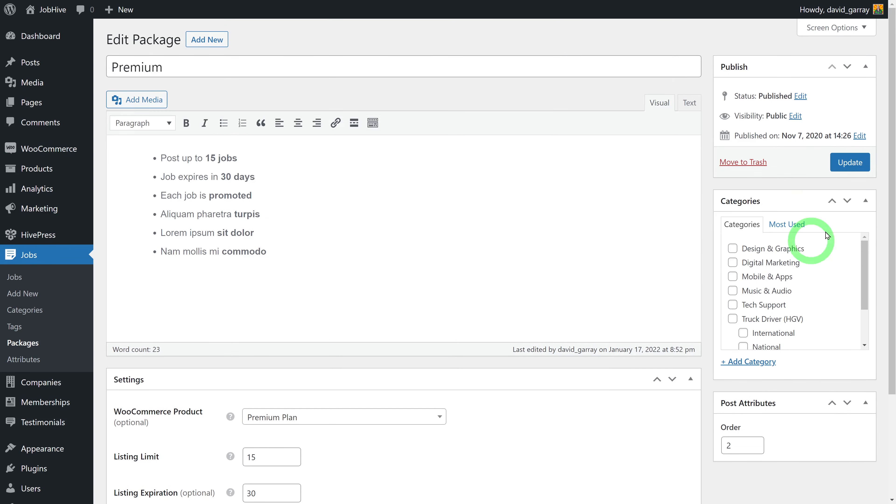
pyautogui.click(845, 162)
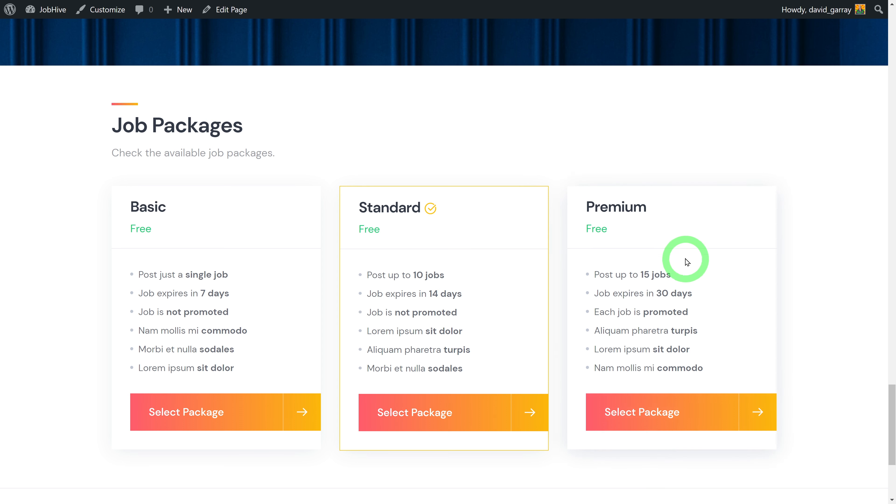
# Refresh the front-end Job Packages page to see Premium priced at $34.99
pyautogui.press('F5')
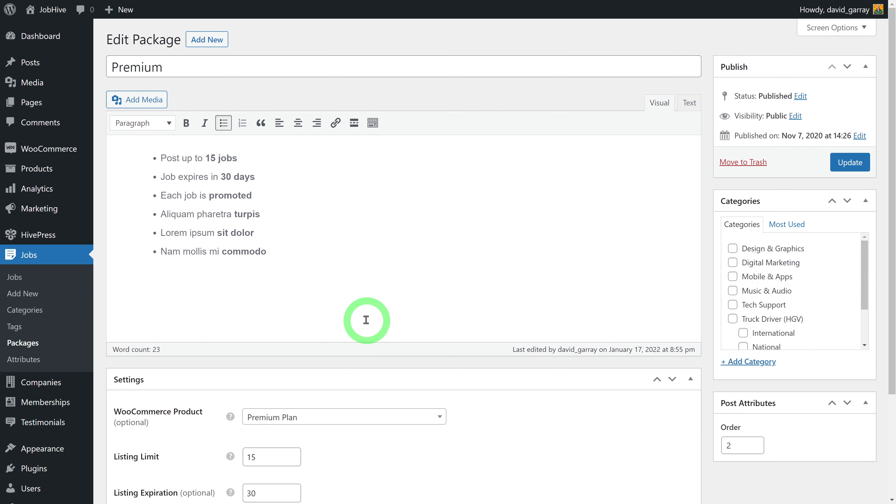
# Enable tax rates and calculations, keep US dollar currency, and save the general settings
pyautogui.moveTo(43, 154)
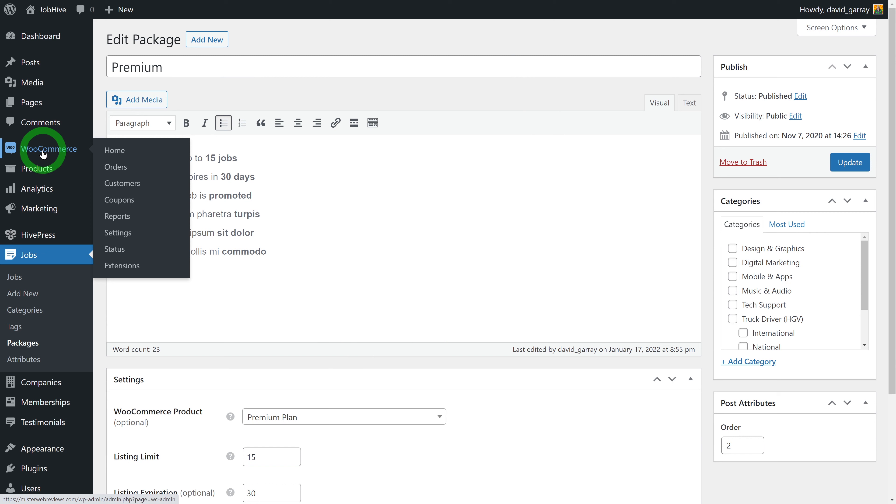
pyautogui.click(127, 232)
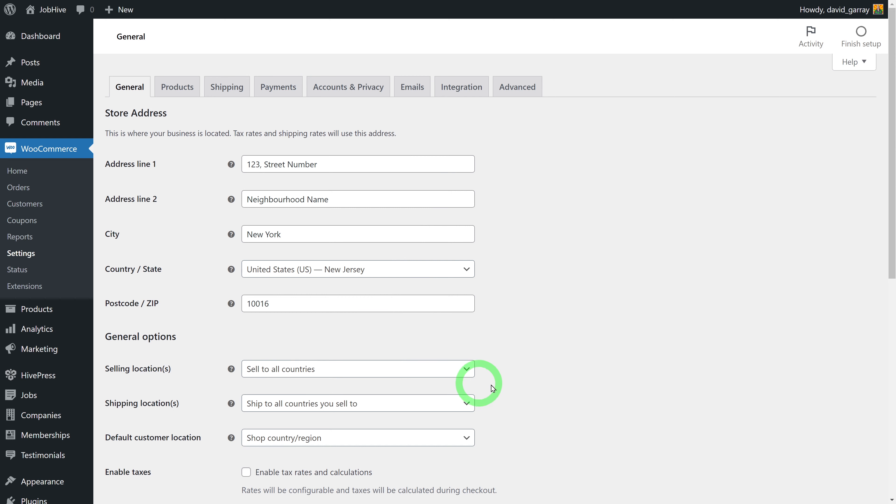
pyautogui.scroll(-3, 582, 374)
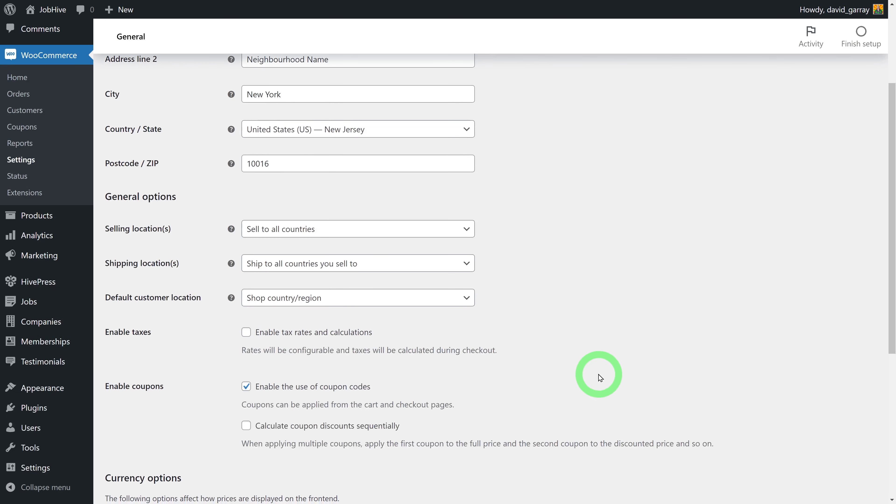
pyautogui.scroll(-1, 601, 378)
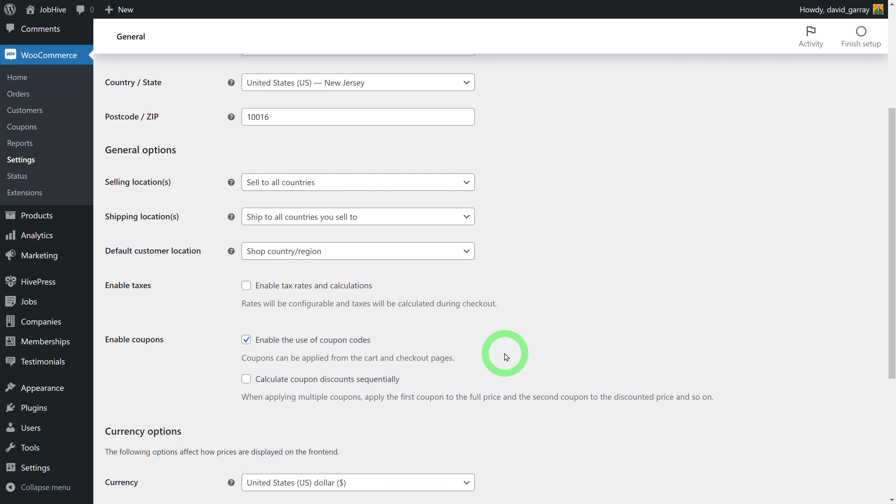
pyautogui.click(246, 285)
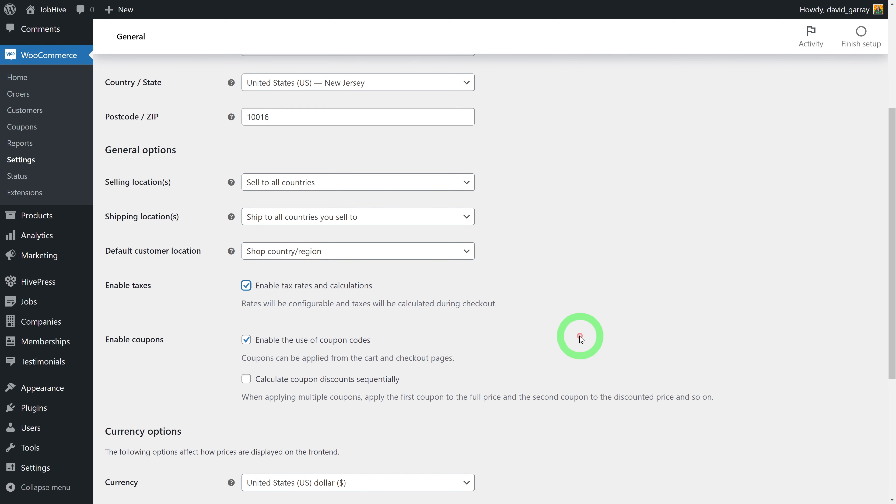
pyautogui.scroll(-5, 573, 328)
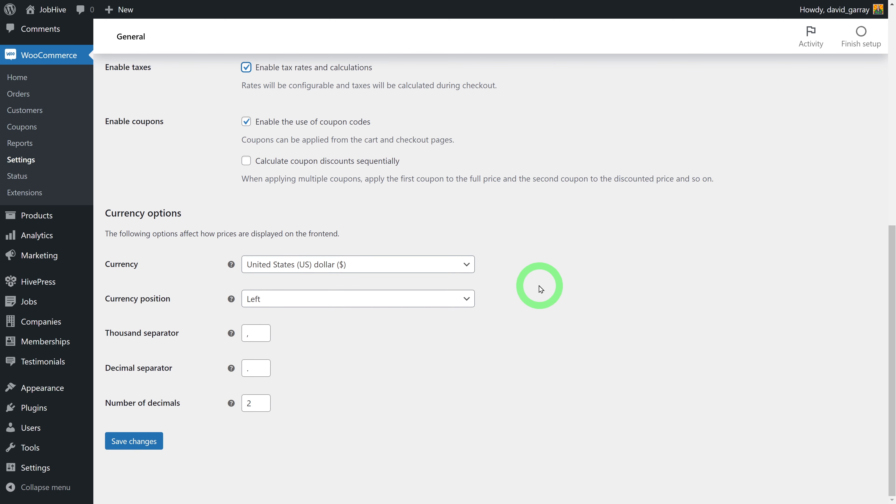
pyautogui.click(467, 266)
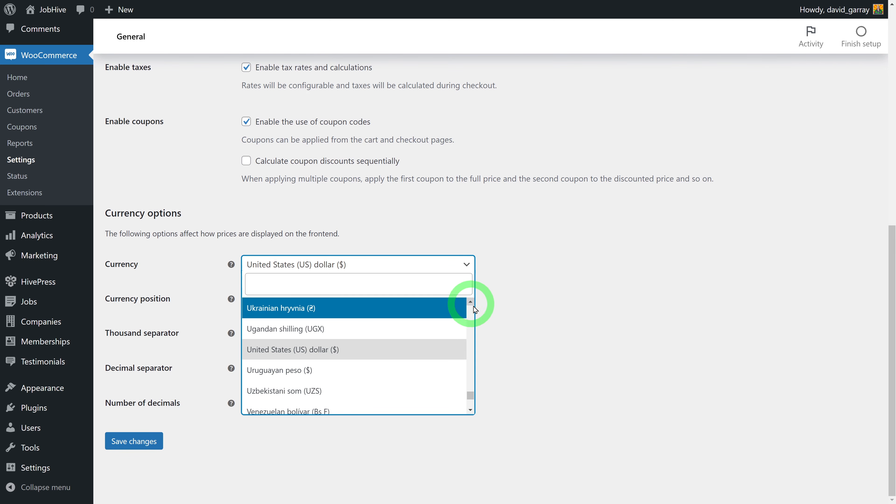
pyautogui.moveTo(471, 394); pyautogui.dragTo(470, 332)
pyautogui.scroll(3, 471, 339)
pyautogui.click(568, 356)
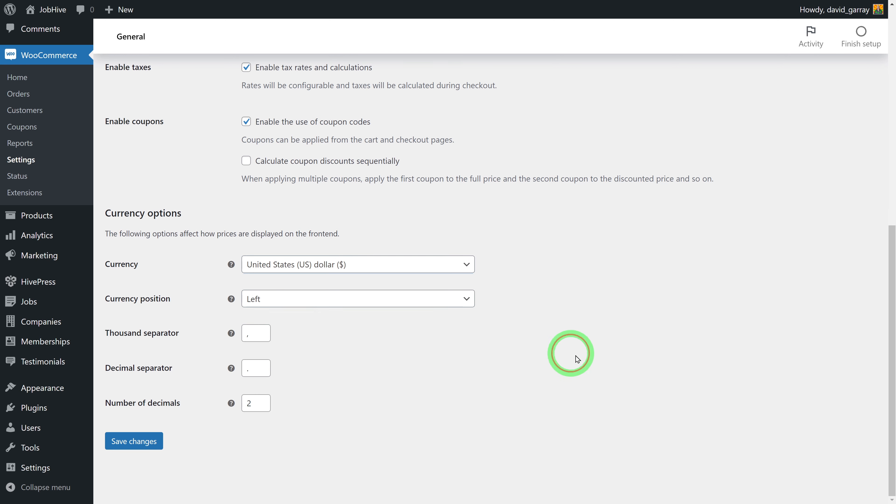
pyautogui.click(136, 441)
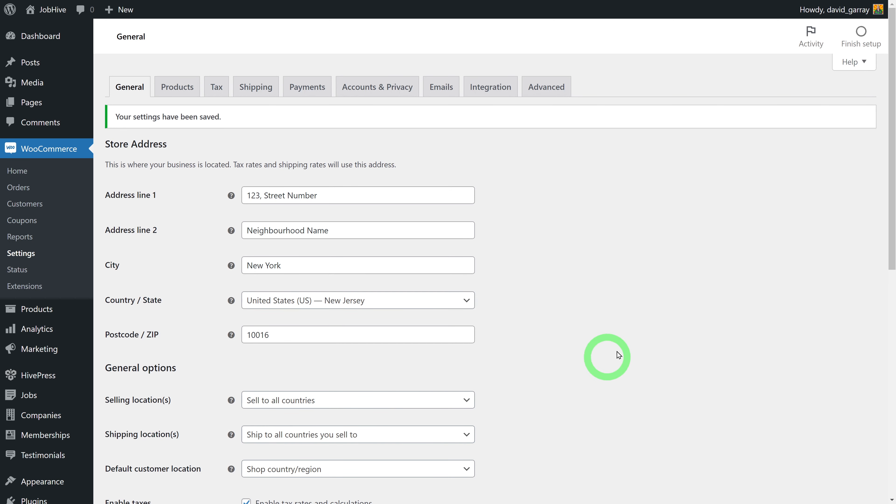
# Set shop and cart/checkout prices to display including tax, then save the tax options
pyautogui.click(216, 88)
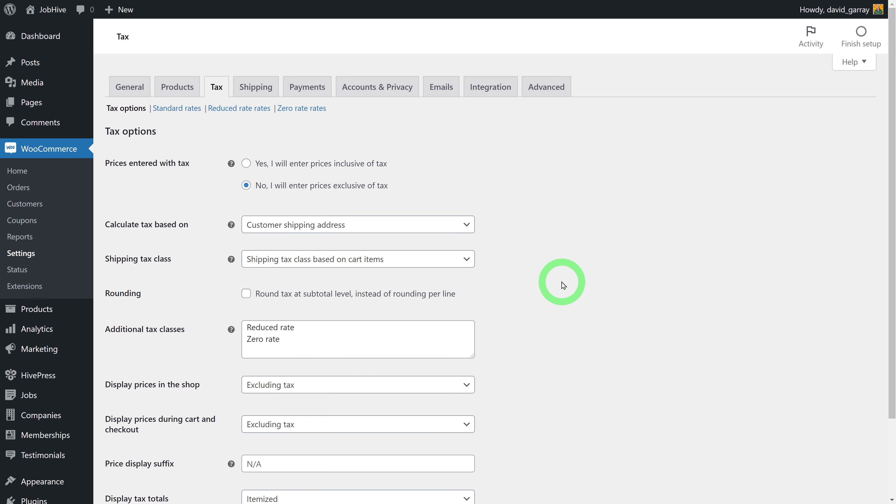
pyautogui.scroll(-3, 564, 286)
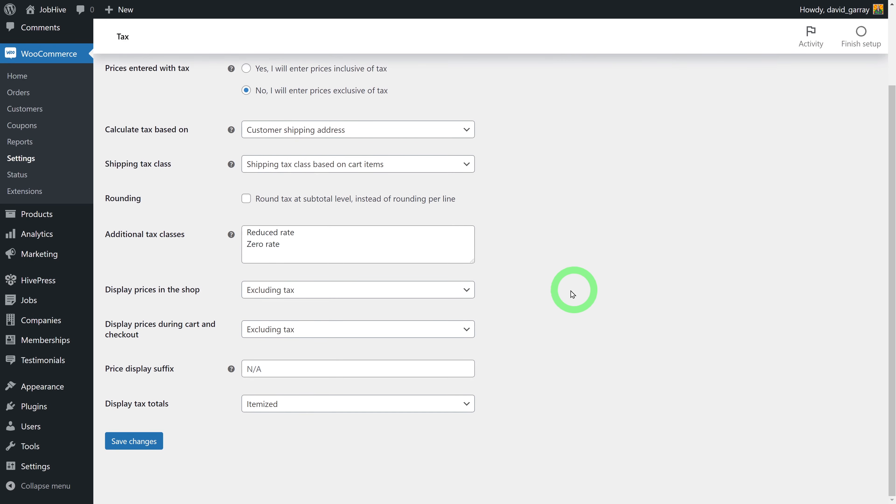
pyautogui.click(471, 296)
pyautogui.click(536, 301)
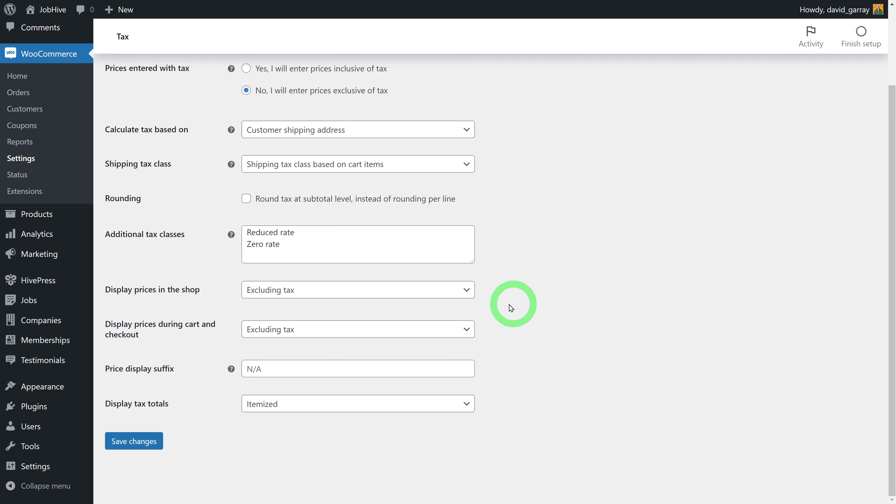
pyautogui.click(470, 296)
pyautogui.click(350, 325)
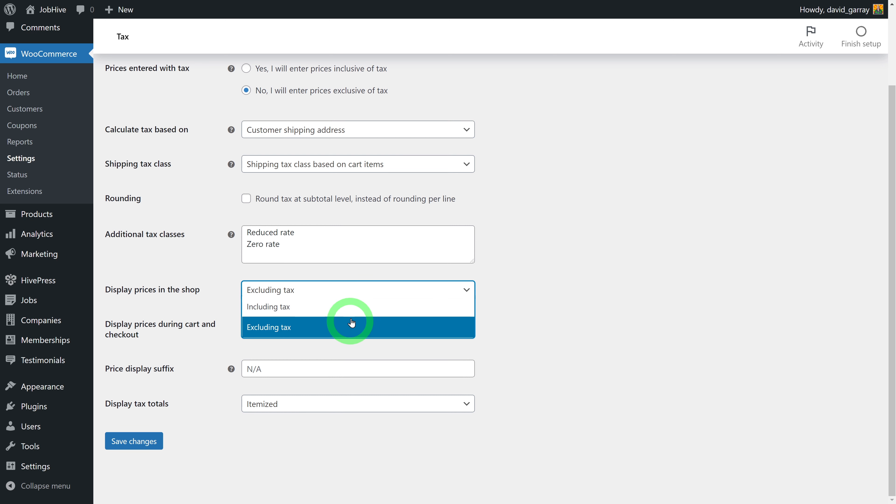
pyautogui.click(557, 325)
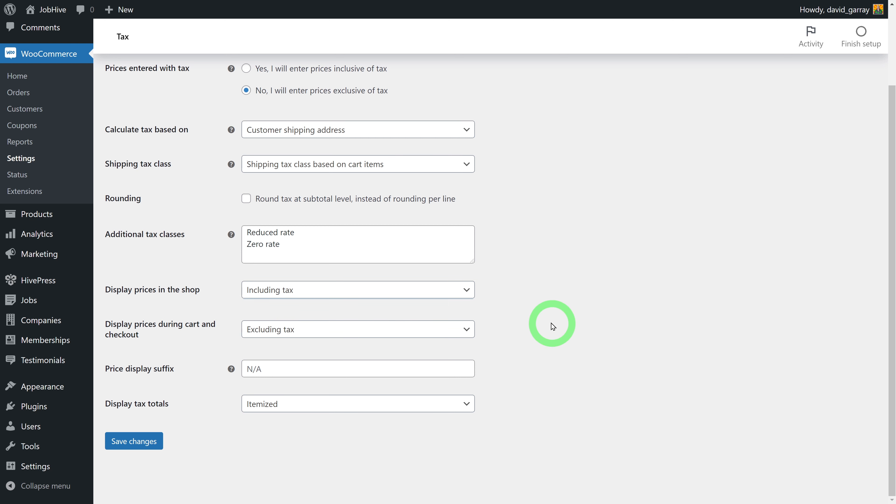
pyautogui.click(469, 330)
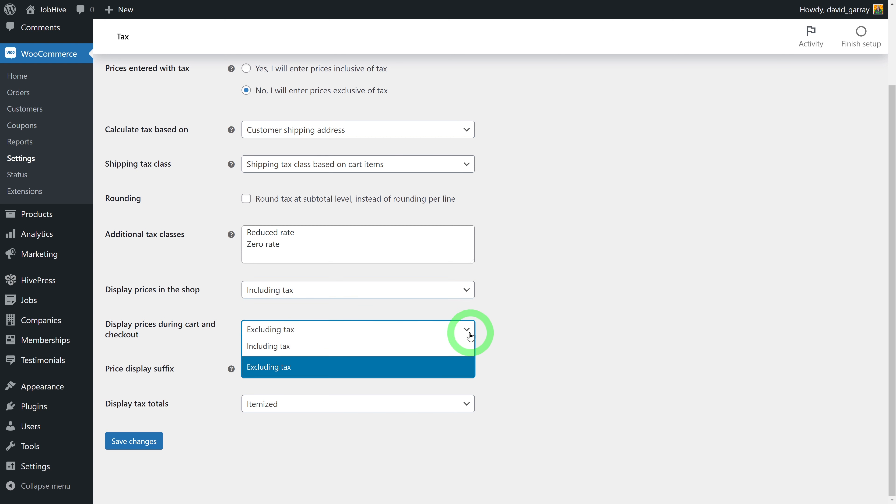
pyautogui.click(426, 348)
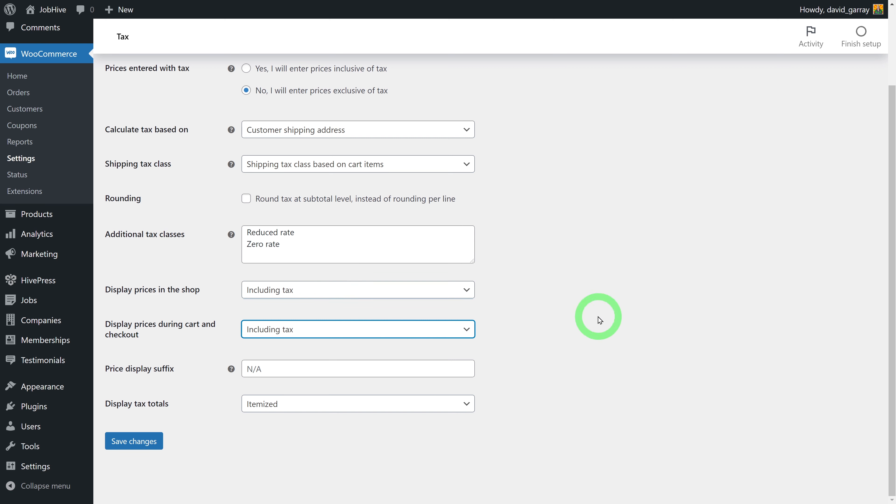
pyautogui.click(599, 316)
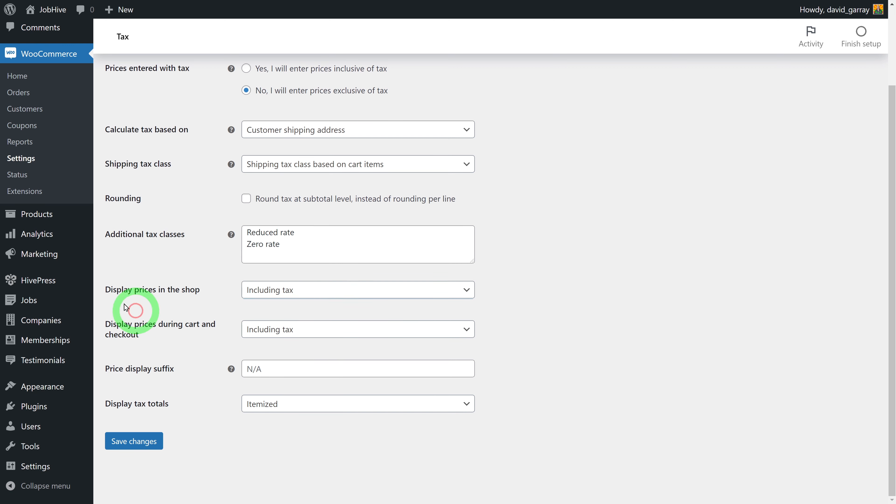
pyautogui.click(134, 442)
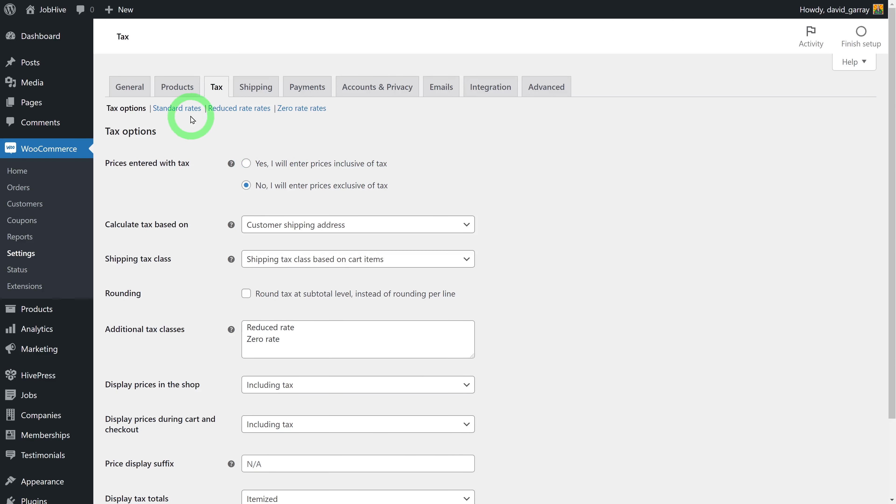
# Add a standard tax rate for the United States at 10% named US-10% and save it
pyautogui.click(177, 109)
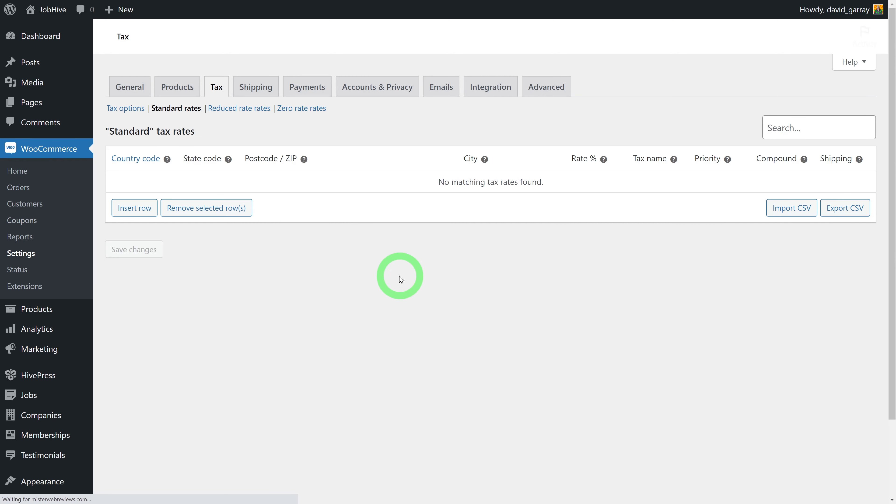
pyautogui.click(135, 208)
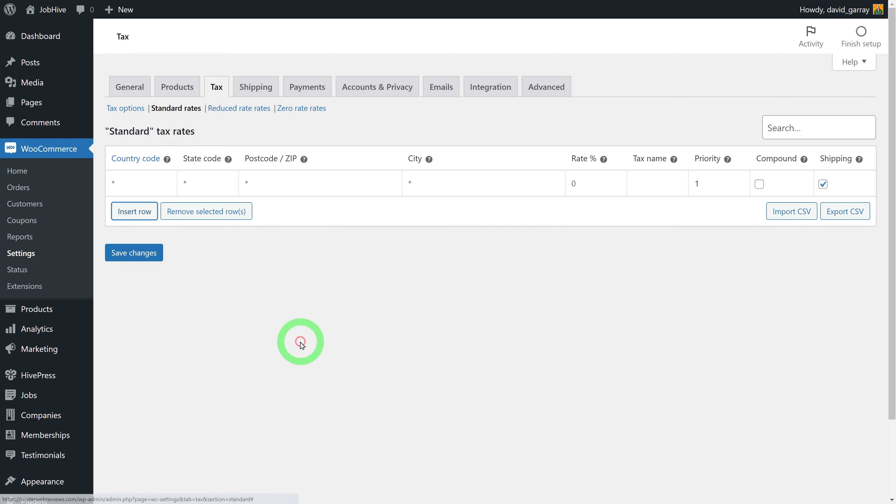
pyautogui.click(114, 183)
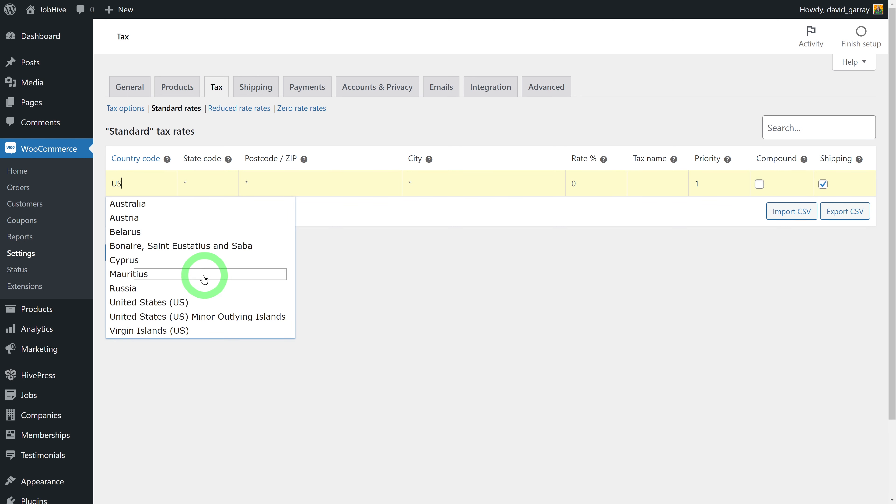
pyautogui.click(145, 304)
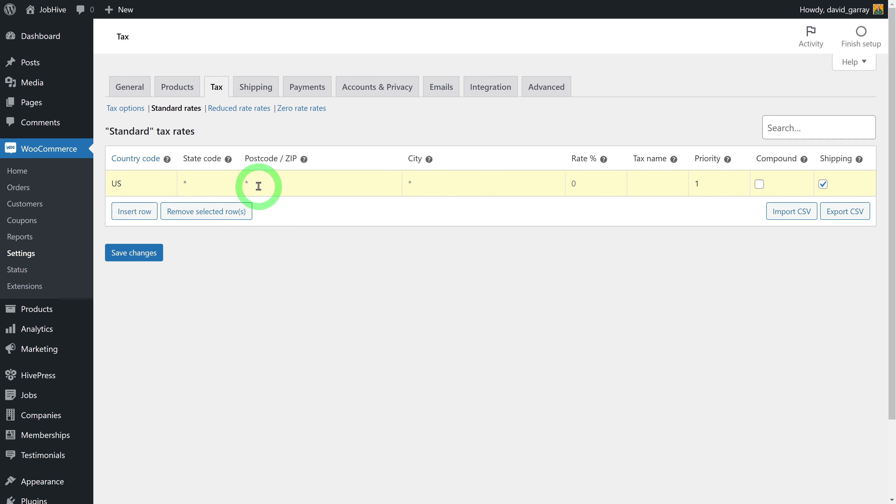
pyautogui.click(572, 184)
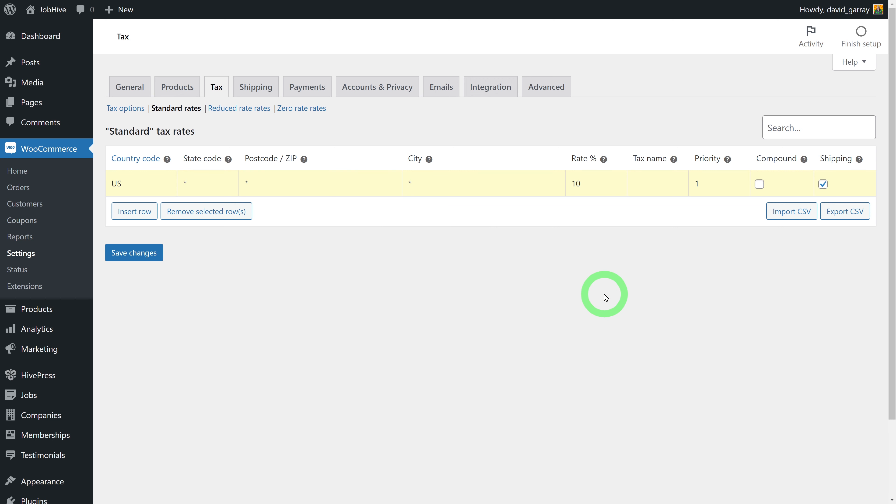
pyautogui.click(659, 185)
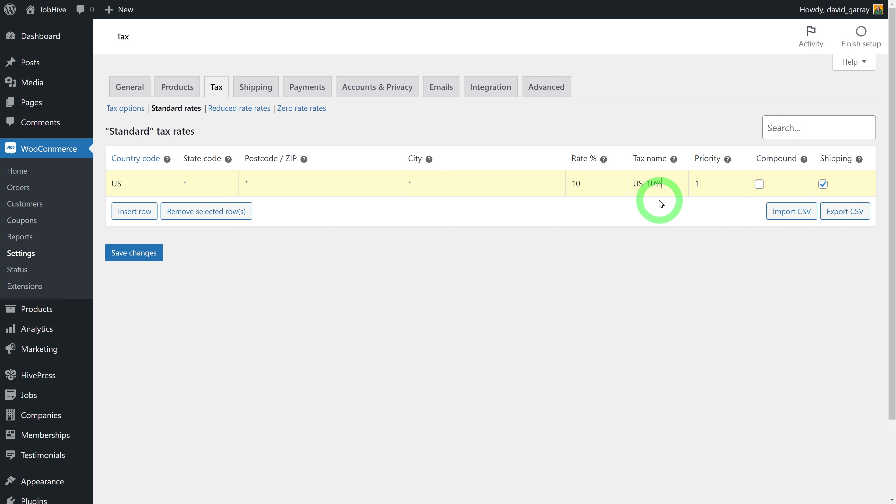
pyautogui.click(154, 256)
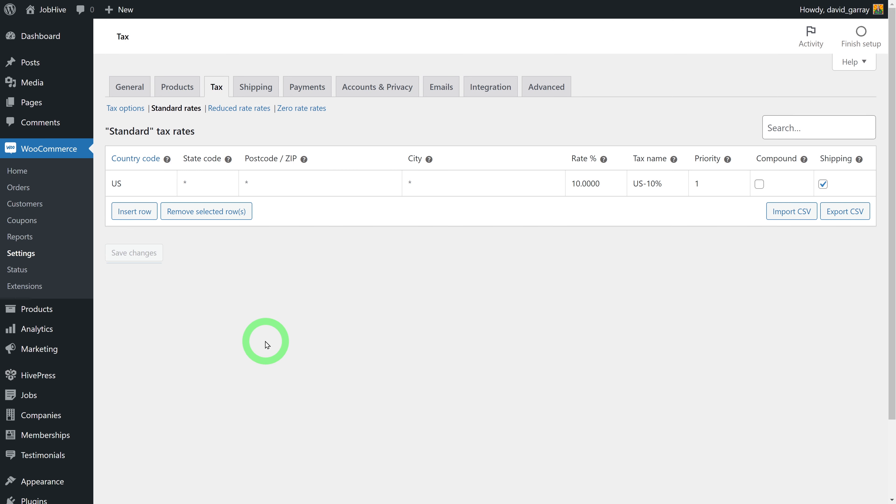
pyautogui.click(307, 87)
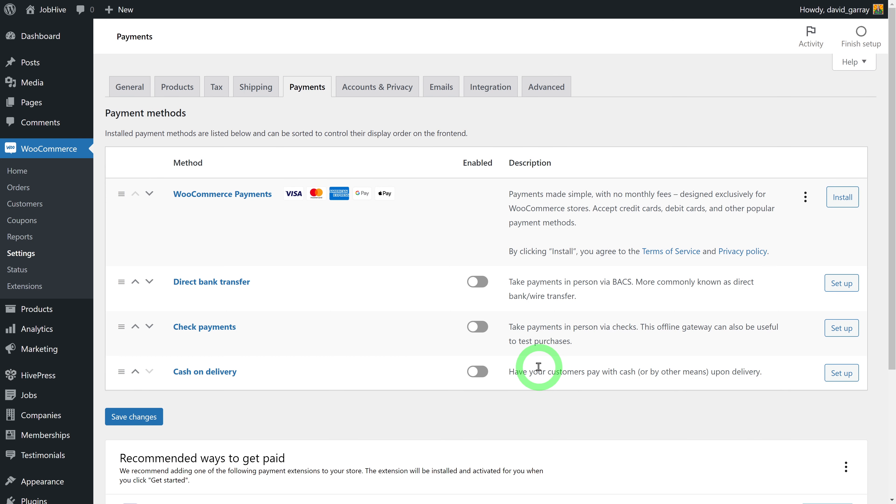
# Choose PayPal from the recommended payment options to begin its setup
pyautogui.scroll(-5, 542, 369)
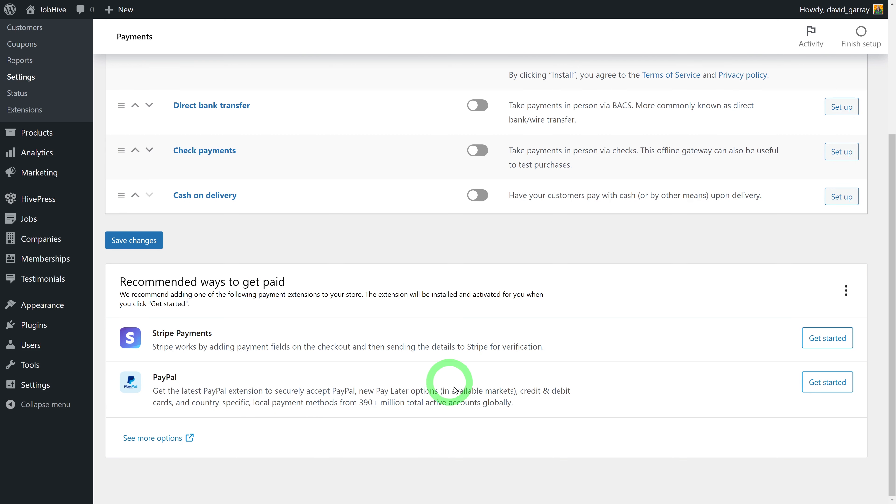
pyautogui.click(827, 384)
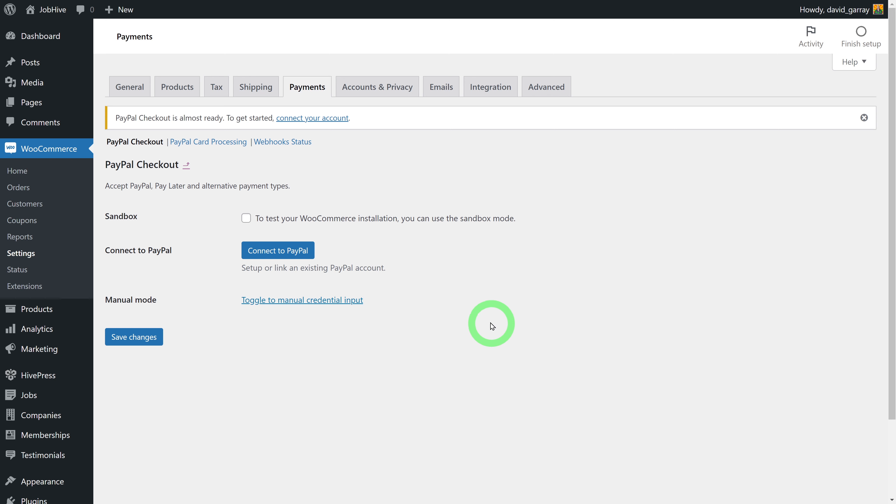
# Log in and connect a PayPal account to PayPal Checkout, then return to payment methods
pyautogui.click(293, 251)
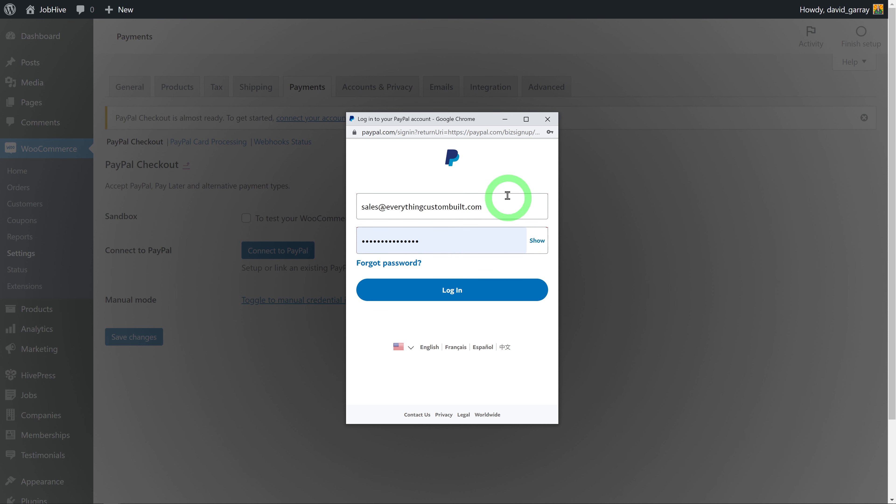
pyautogui.click(485, 237)
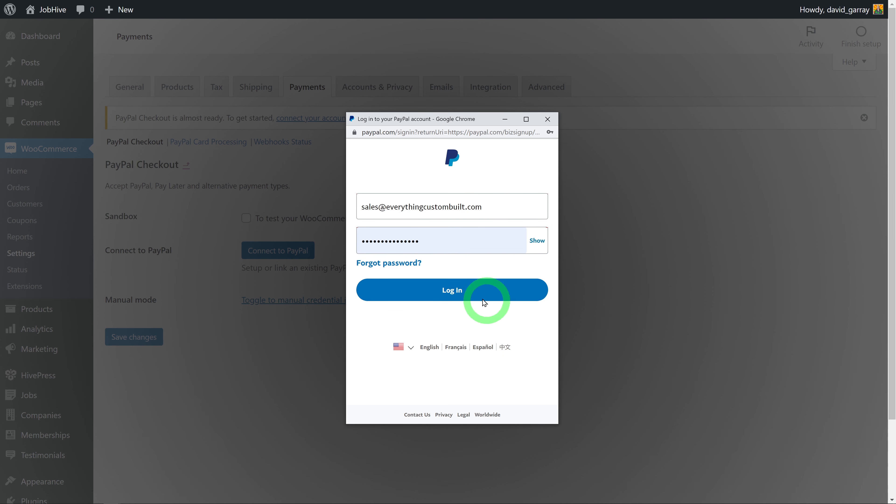
pyautogui.click(464, 295)
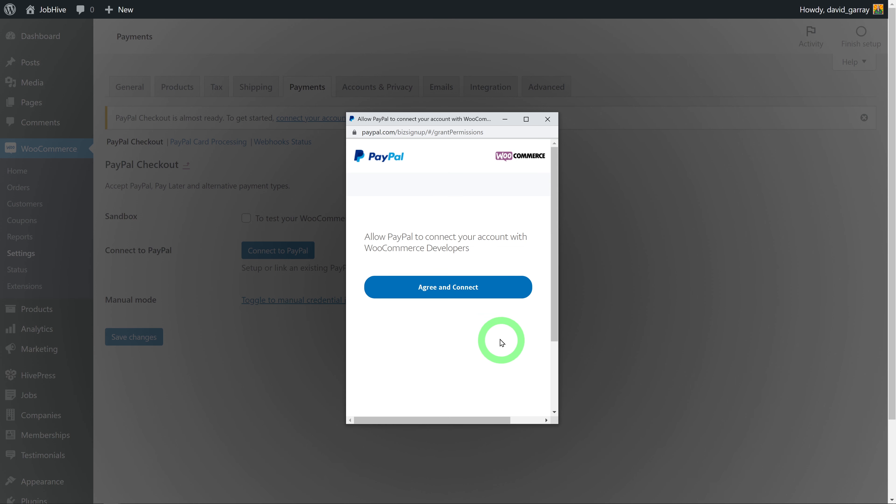
pyautogui.click(466, 285)
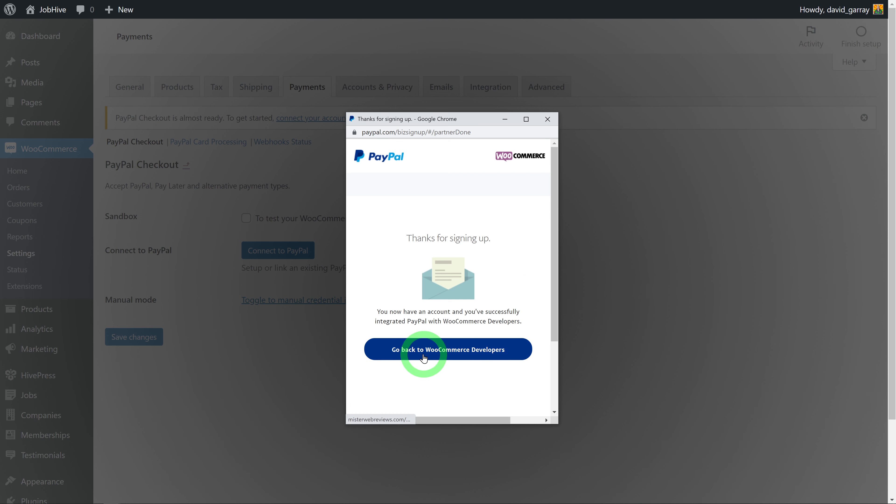
pyautogui.click(455, 359)
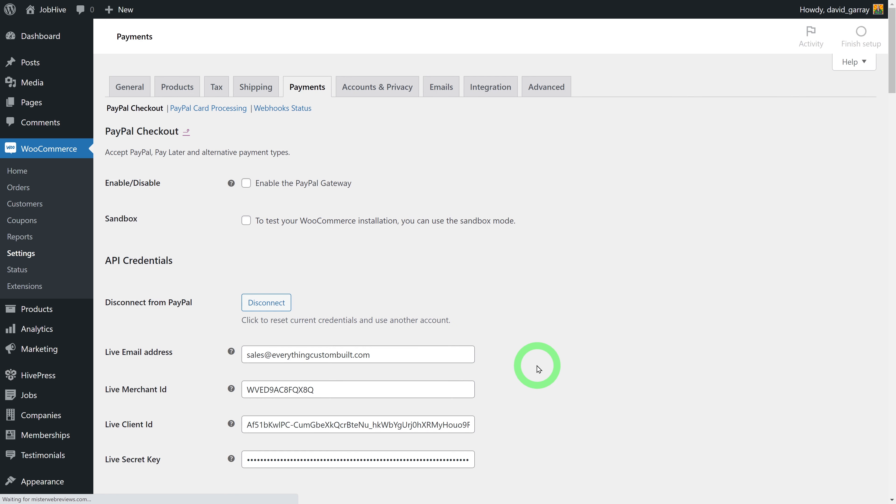
pyautogui.scroll(-1, 537, 369)
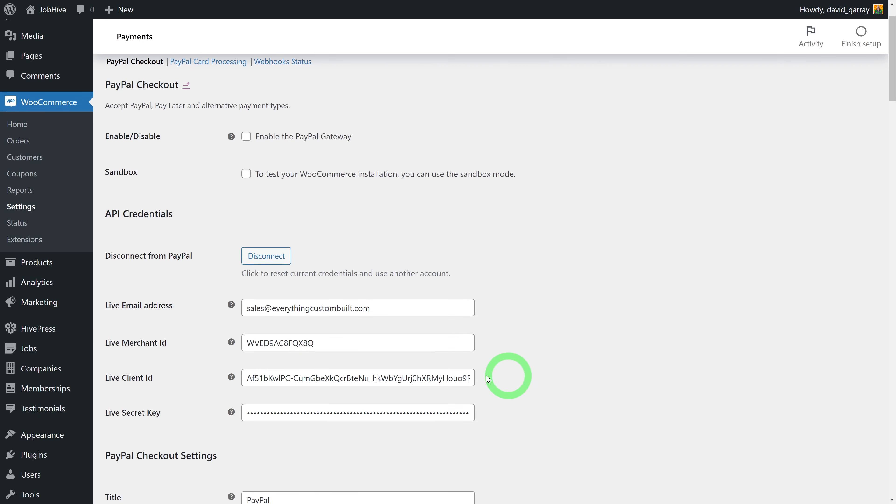
pyautogui.moveTo(236, 341)
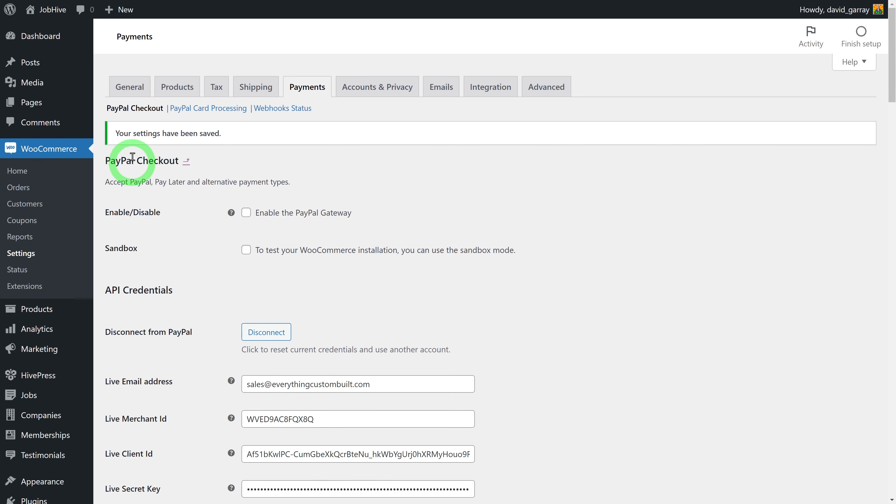
pyautogui.click(186, 162)
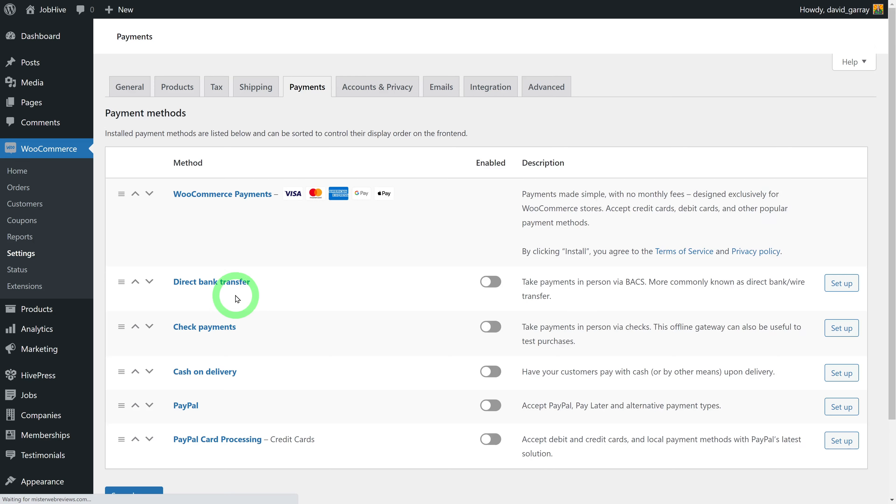
# Start Stripe setup, sign in with the store's Stripe account email and password, and connect it
pyautogui.scroll(-5, 587, 342)
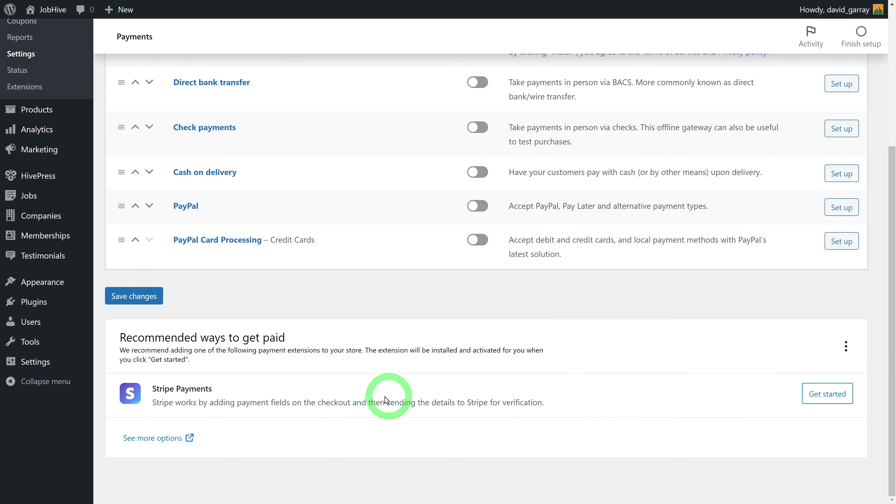
pyautogui.click(827, 393)
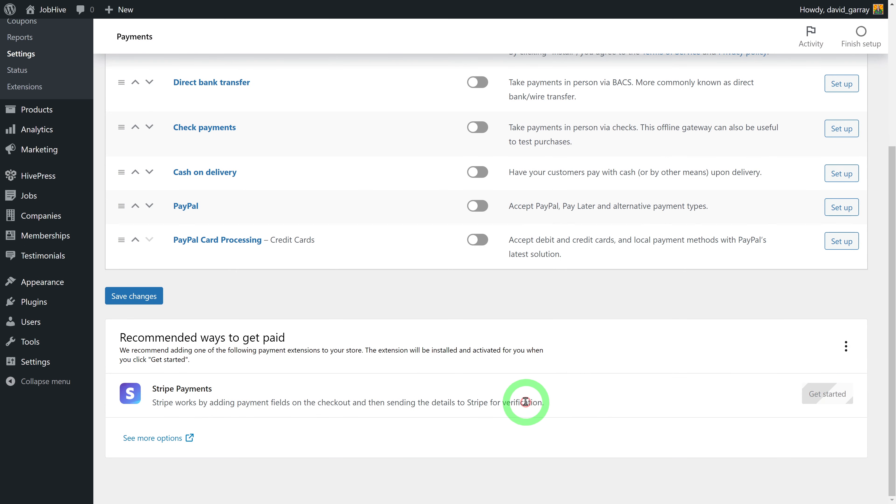
pyautogui.click(416, 312)
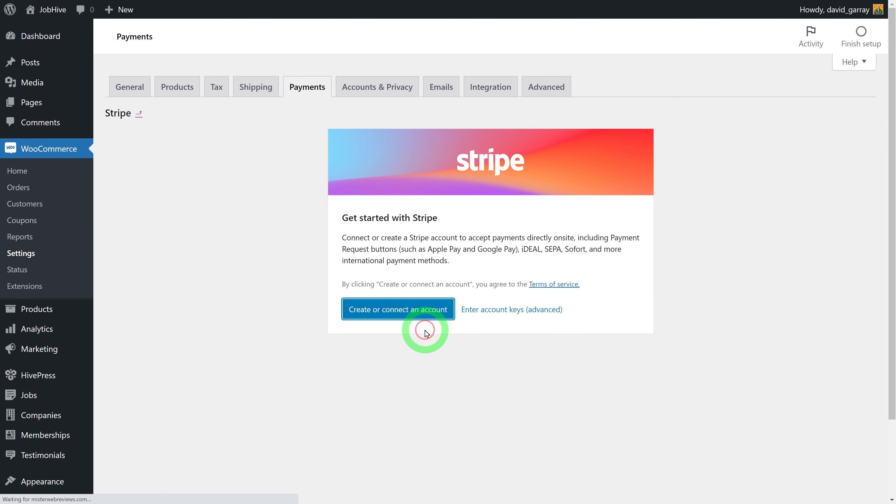
pyautogui.click(354, 162)
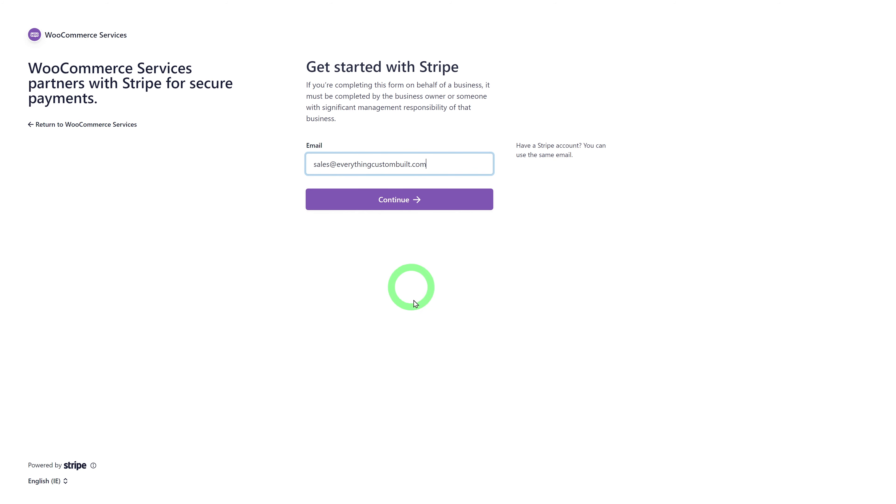
pyautogui.click(416, 301)
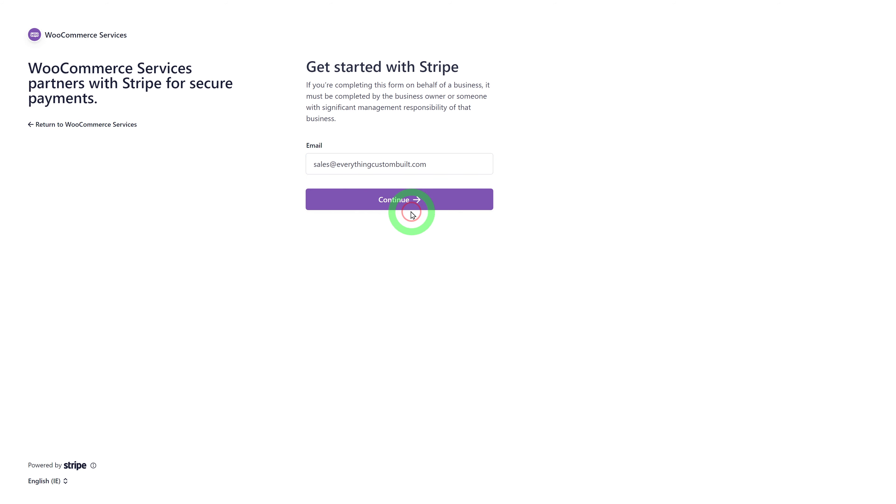
pyautogui.click(408, 204)
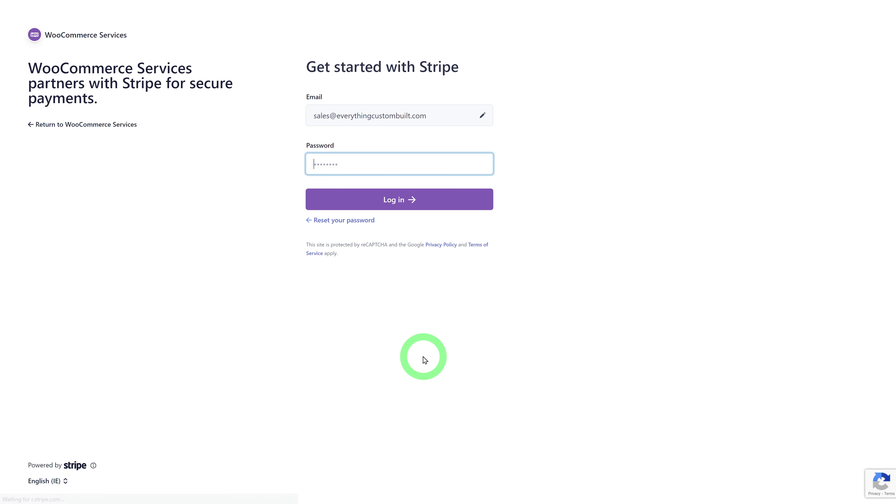
pyautogui.click(411, 196)
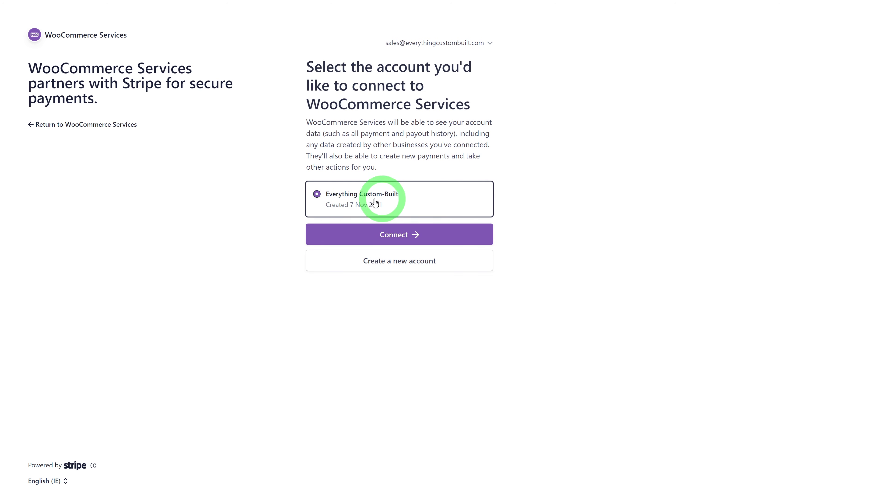
pyautogui.click(393, 234)
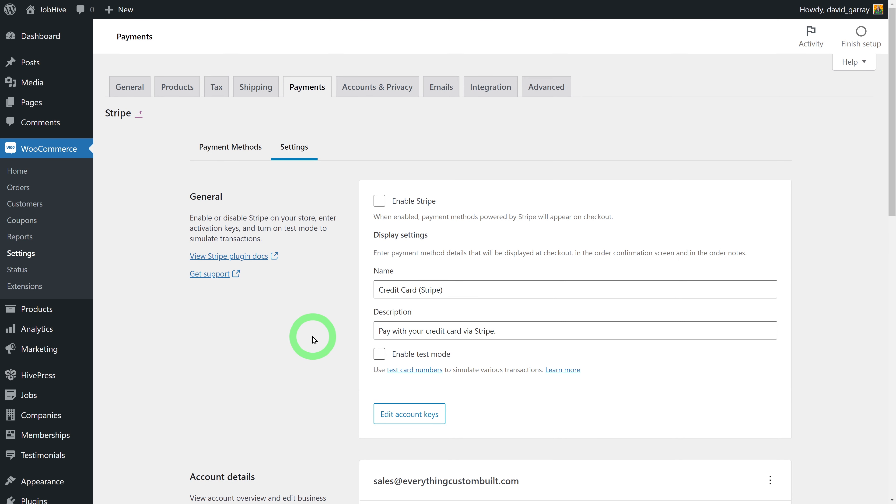
# Enable Stripe with test mode turned on and save the Stripe settings
pyautogui.click(379, 201)
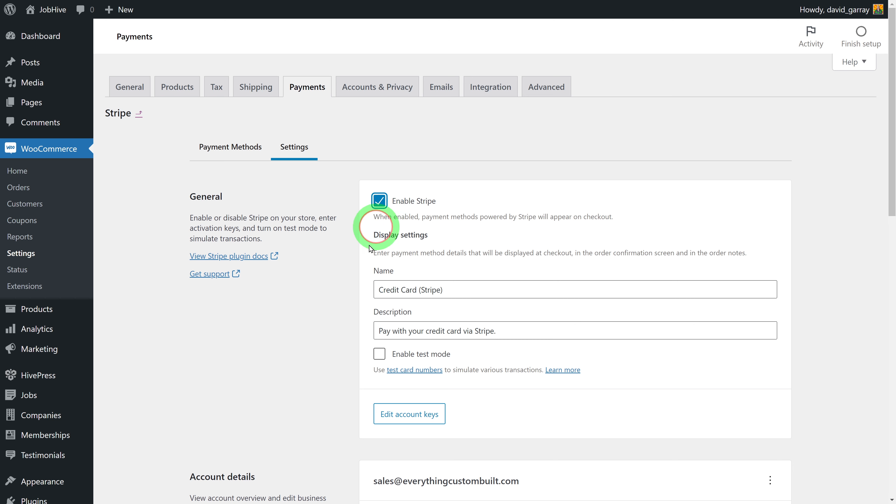
pyautogui.scroll(-1, 313, 360)
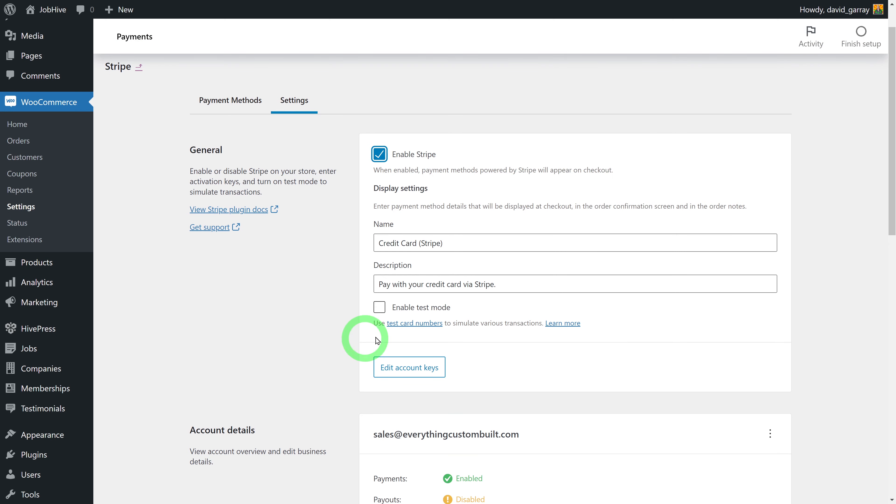
pyautogui.click(380, 308)
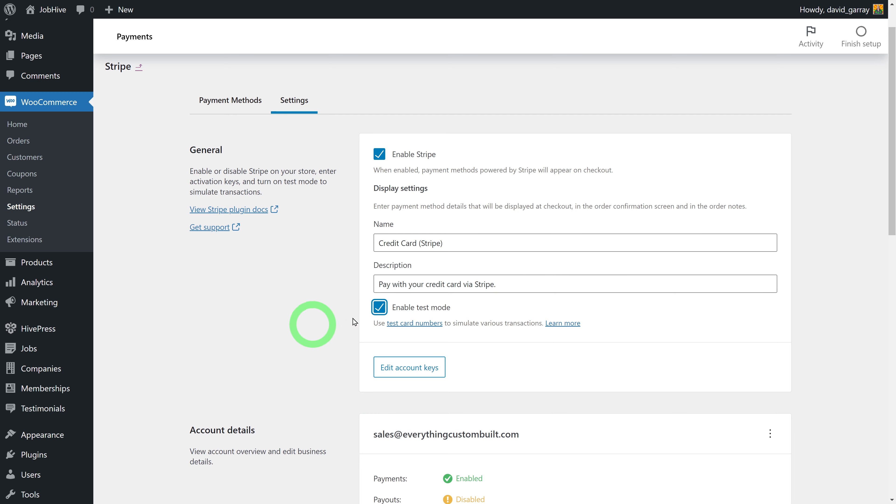
pyautogui.moveTo(892, 144); pyautogui.dragTo(884, 487)
pyautogui.click(773, 430)
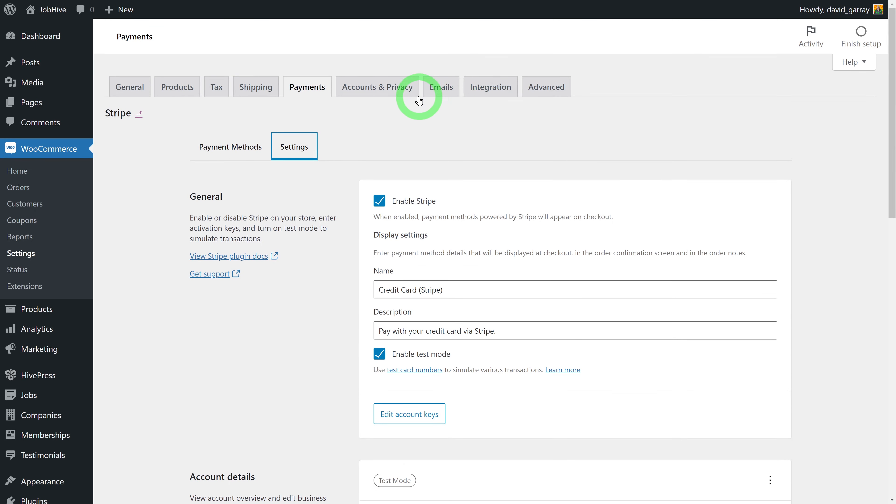
# Keep the Cart page as the WooCommerce cart page in Advanced settings and save
pyautogui.click(547, 92)
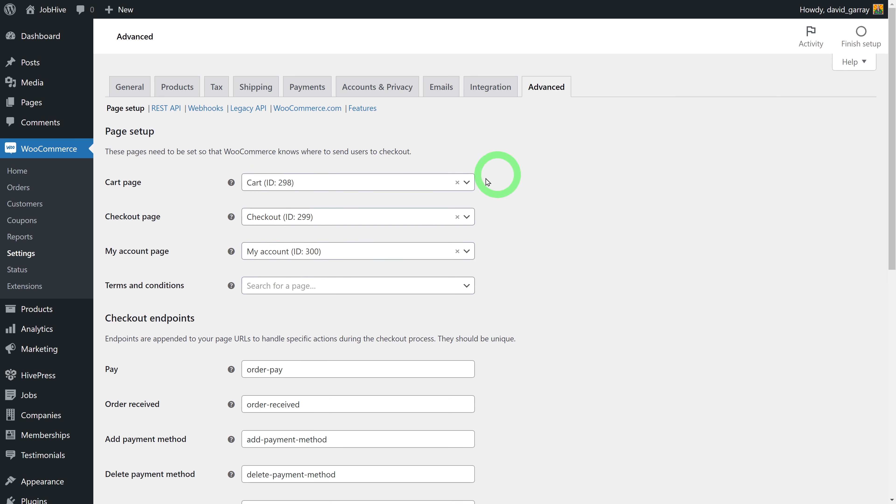
pyautogui.click(466, 182)
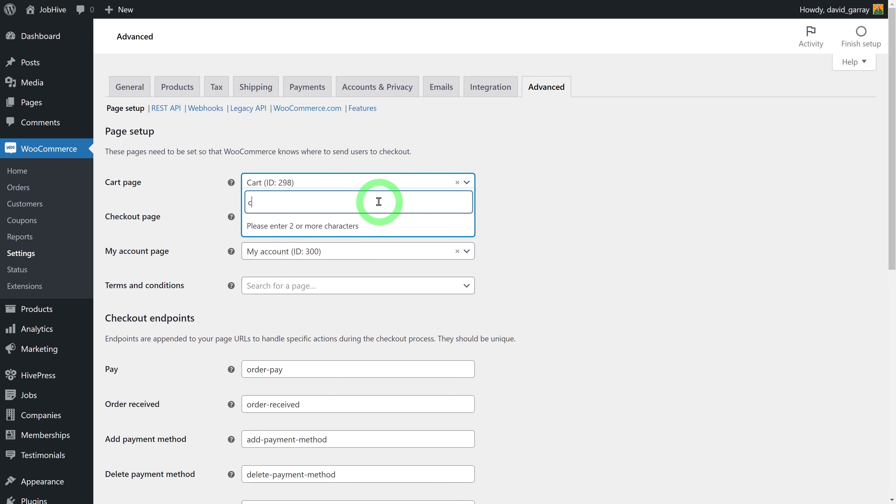
pyautogui.click(349, 225)
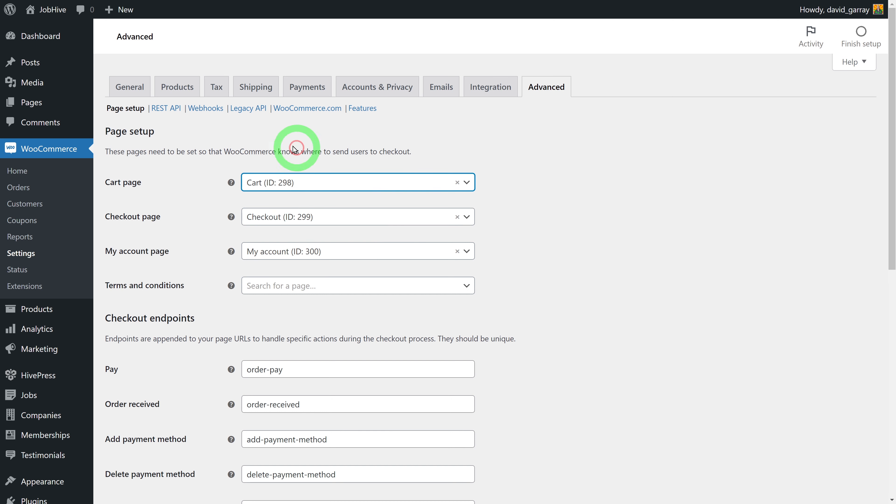
pyautogui.click(599, 223)
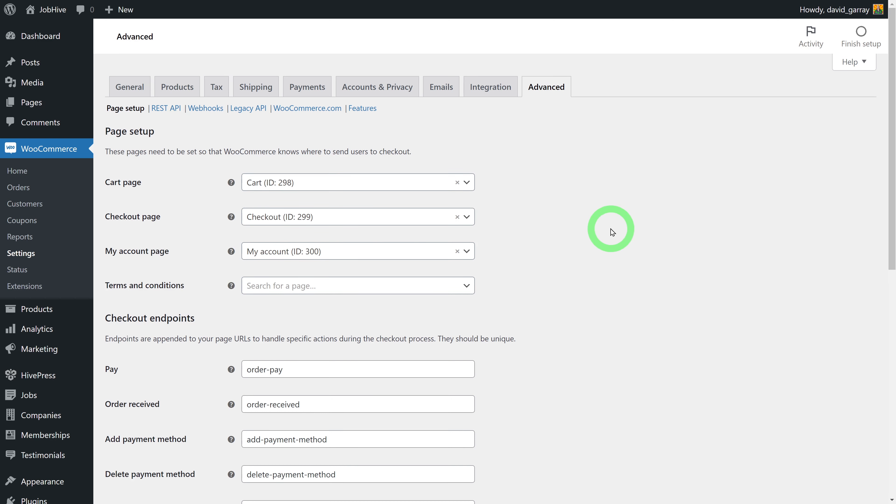
pyautogui.scroll(-10, 575, 225)
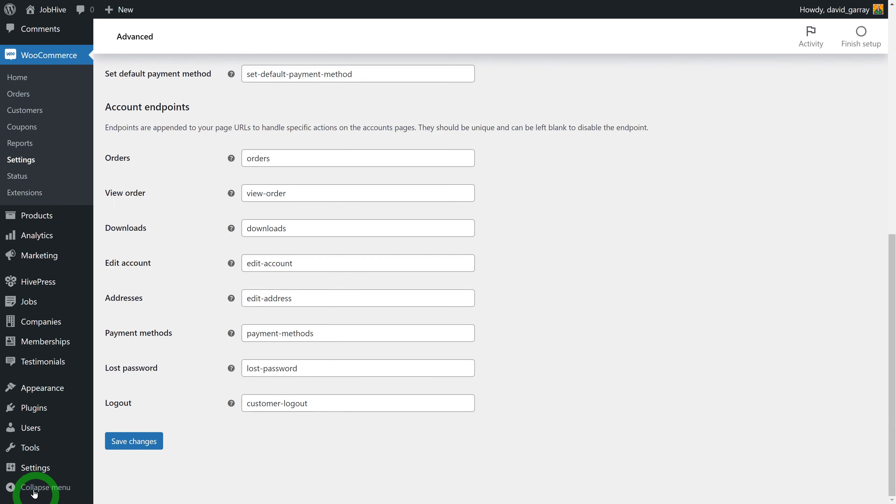
pyautogui.click(139, 442)
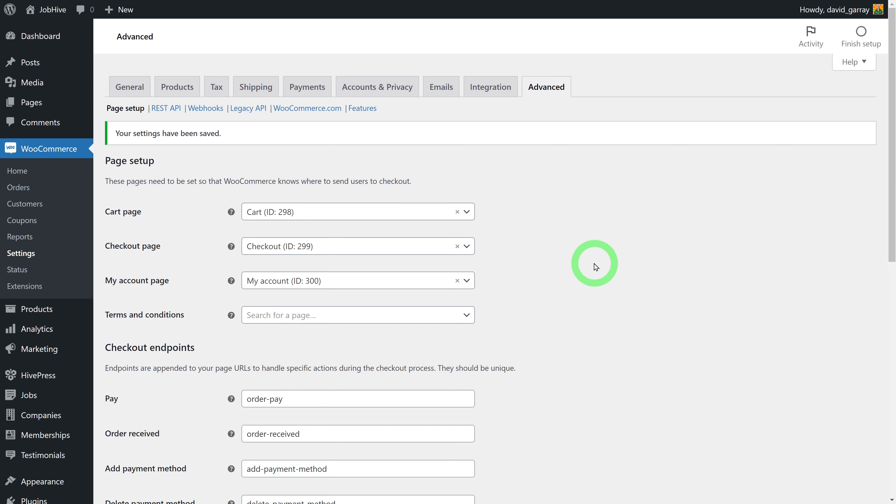
pyautogui.hotkey('ctrl', 'Tab')
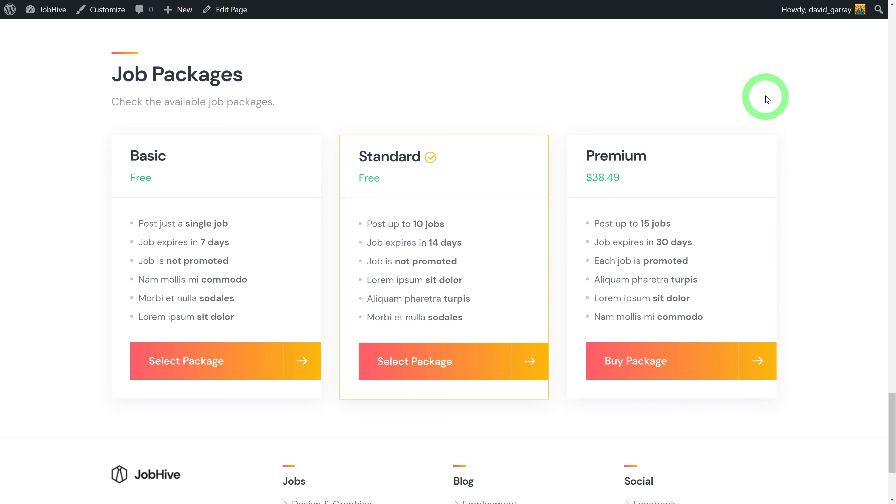
# Start buying the Premium package and review checkout, noting the TEST MODE ENABLED notice
pyautogui.click(660, 366)
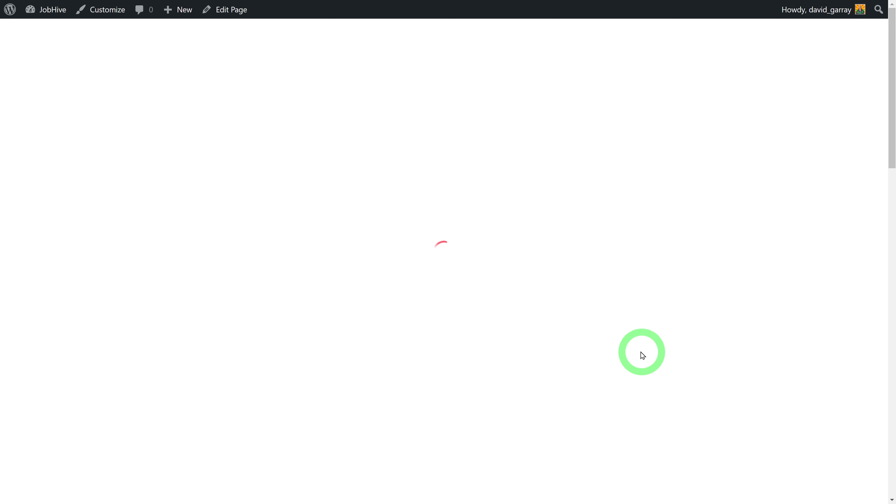
pyautogui.scroll(-5, 682, 331)
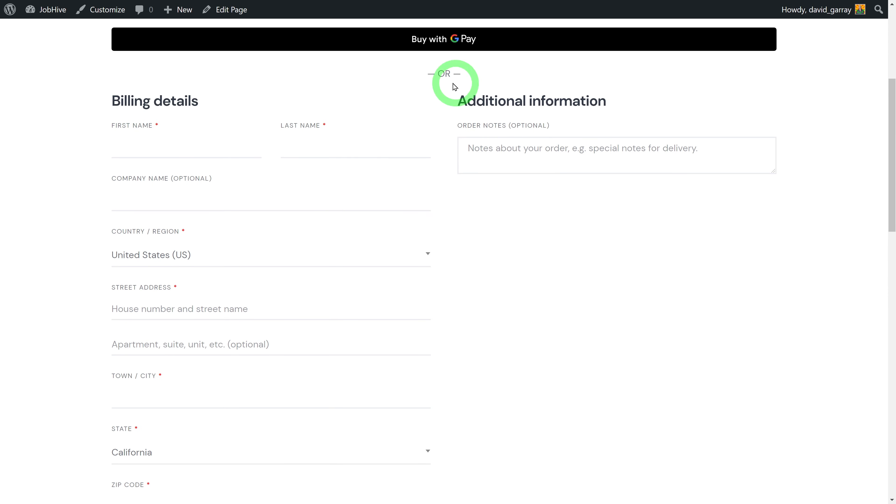
pyautogui.scroll(-4, 670, 363)
pyautogui.scroll(-9, 669, 363)
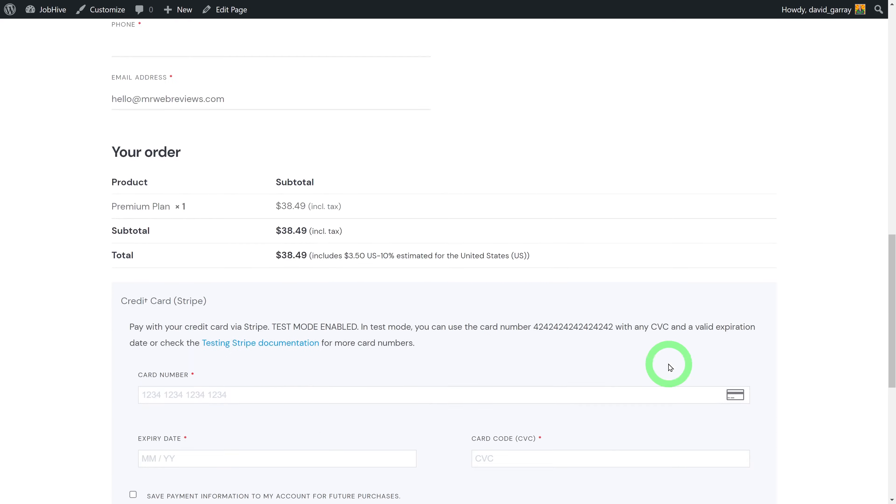
pyautogui.scroll(12, 565, 367)
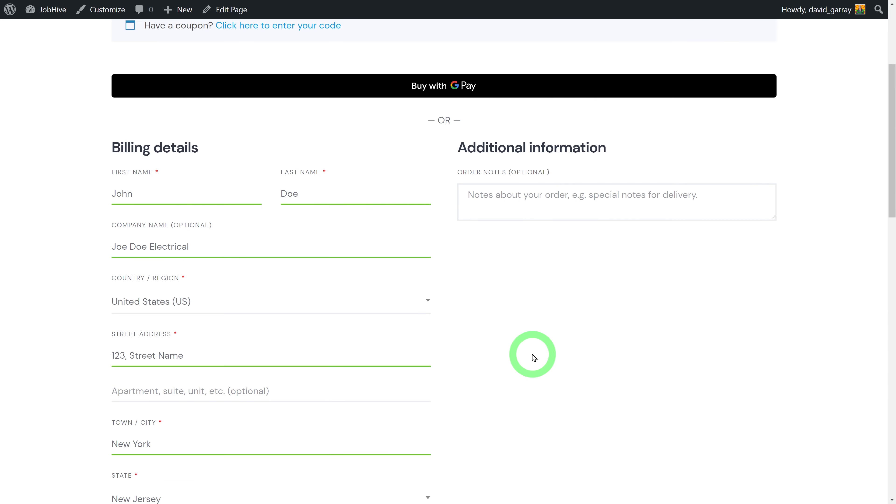
pyautogui.scroll(-3, 531, 353)
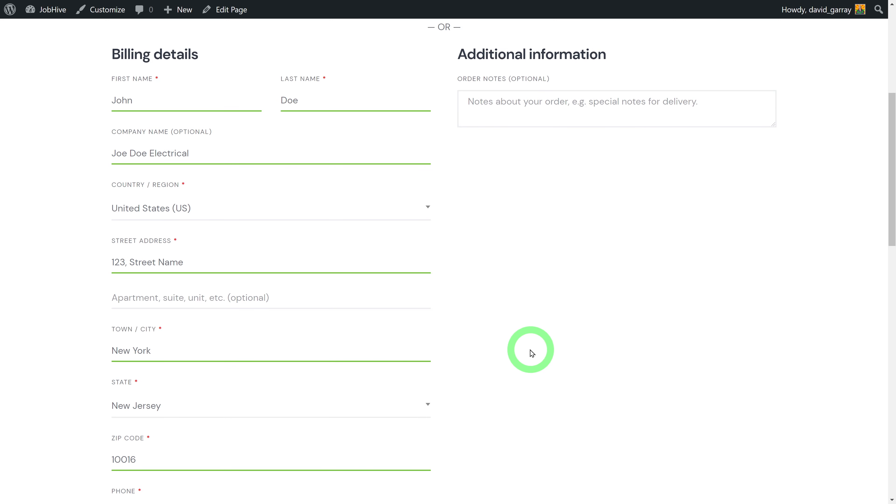
pyautogui.scroll(-9, 532, 353)
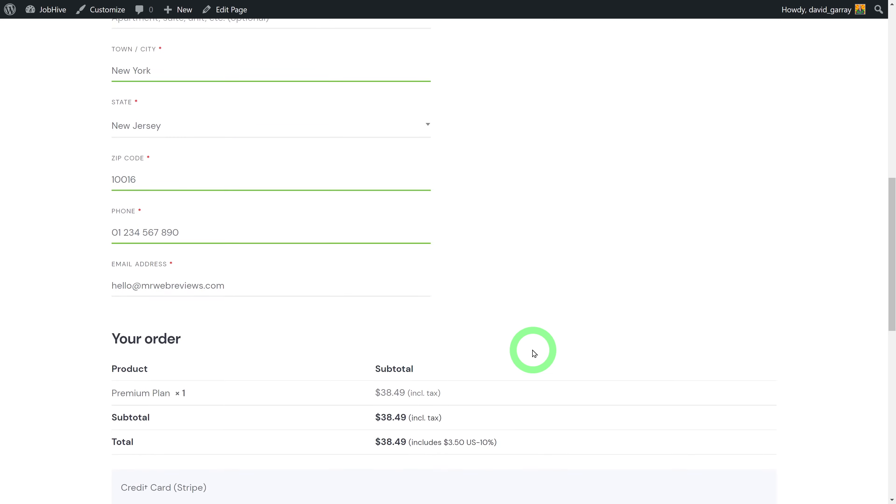
pyautogui.scroll(-12, 534, 351)
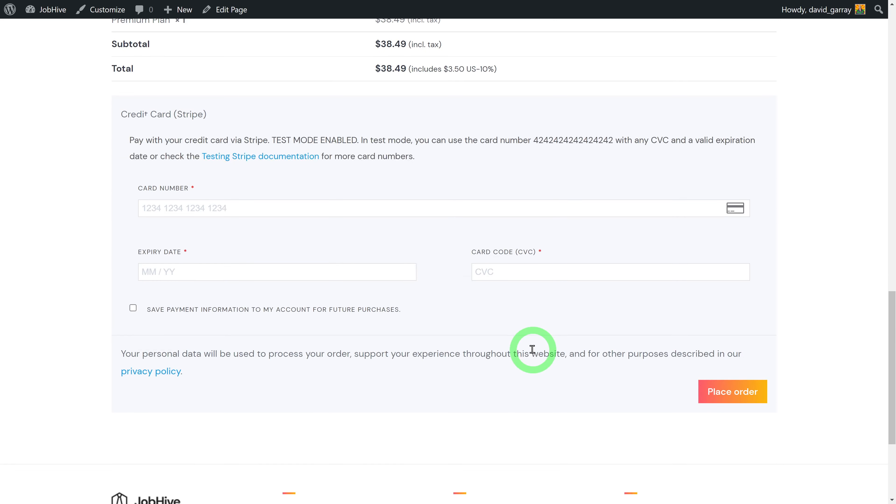
pyautogui.scroll(-2, 533, 349)
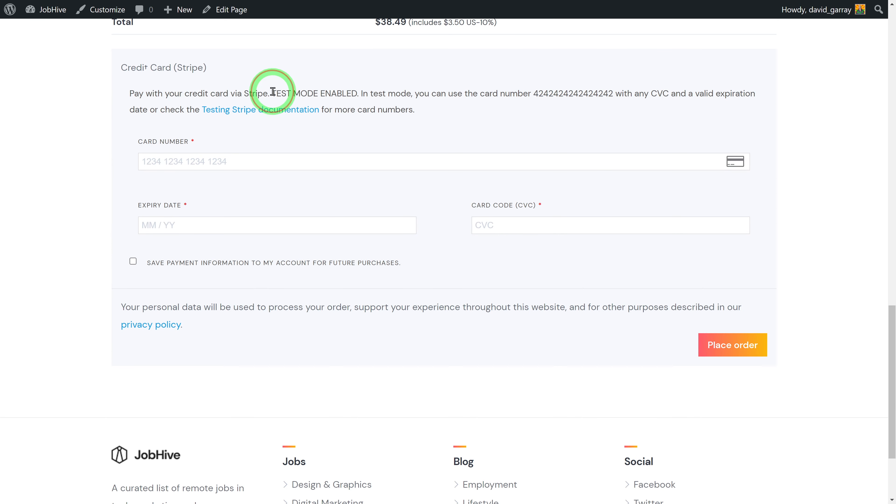
pyautogui.moveTo(273, 92); pyautogui.dragTo(354, 88)
pyautogui.click(53, 141)
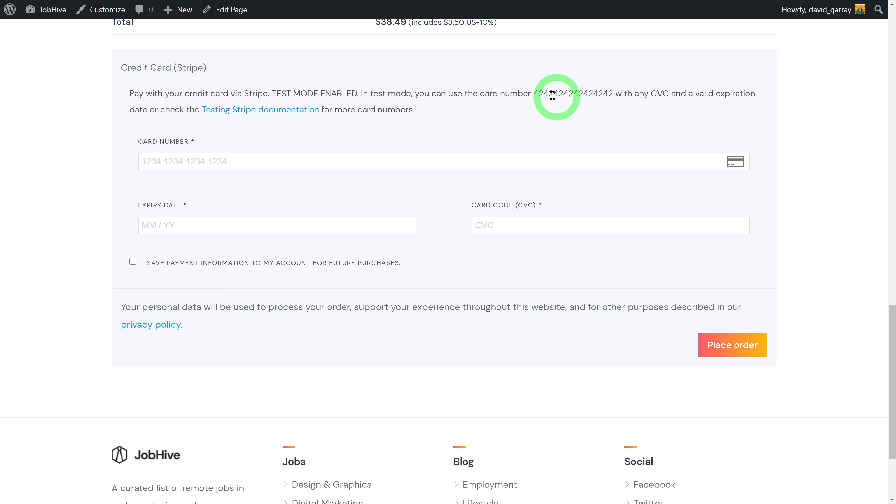
# Pay with the Stripe 4242 test card and expiry, placing the $38.49 order
pyautogui.moveTo(534, 93); pyautogui.dragTo(613, 94)
pyautogui.hotkey('ctrl', 'c')
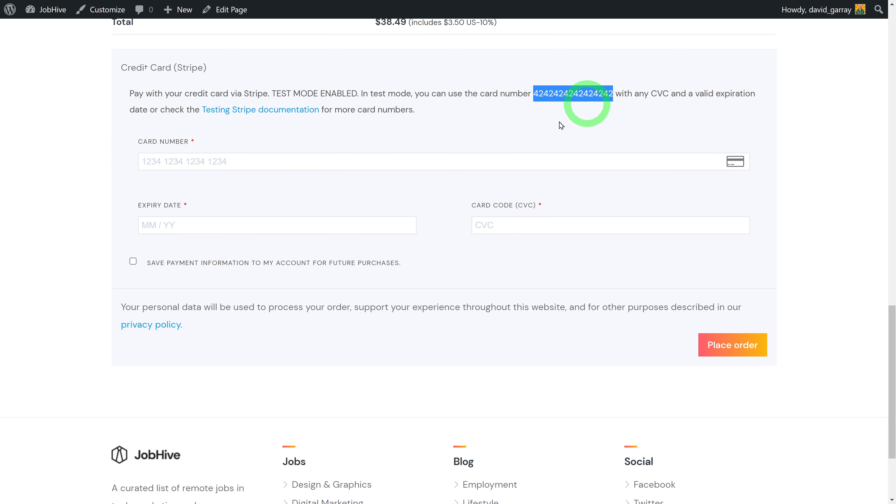
pyautogui.click(300, 164)
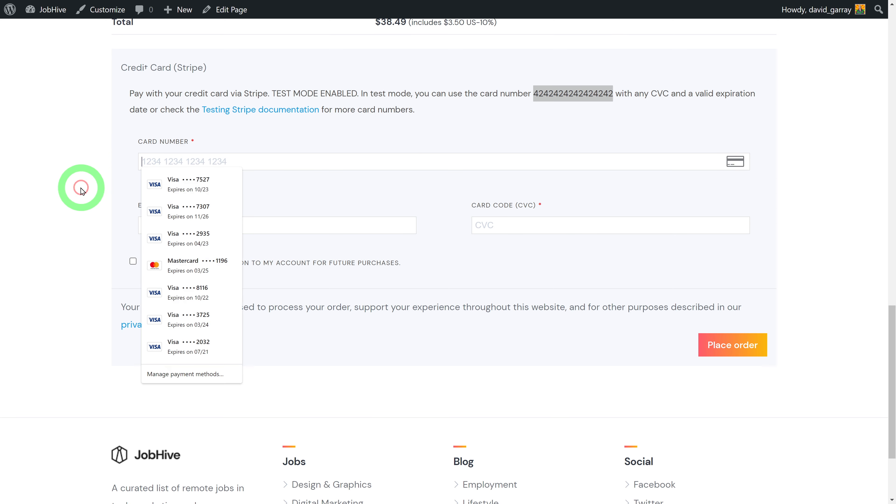
pyautogui.hotkey('ctrl', 'v')
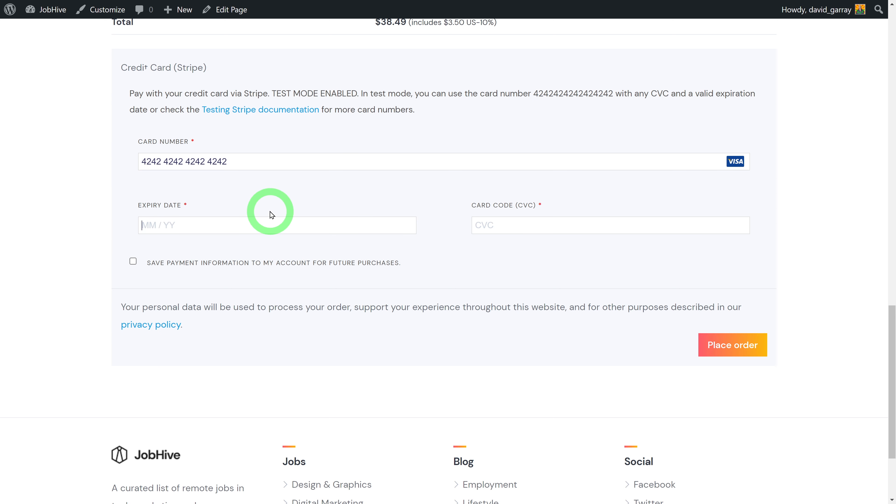
pyautogui.write('01 / 24')
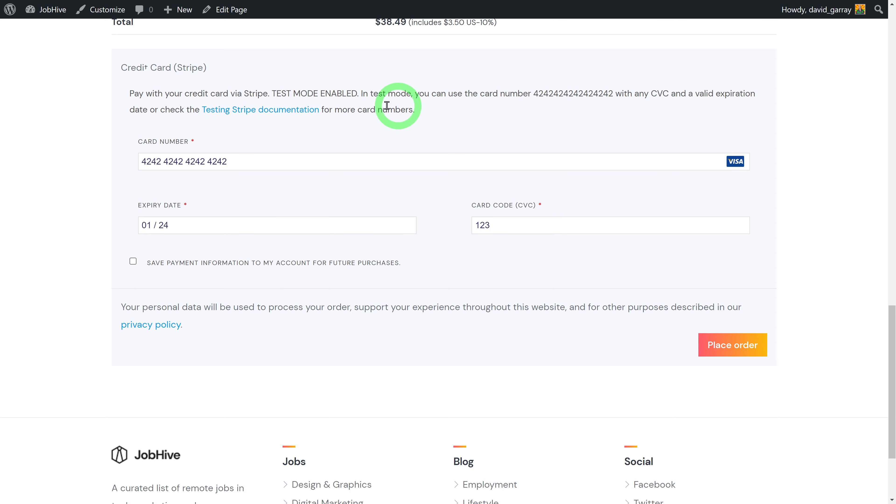
pyautogui.click(742, 344)
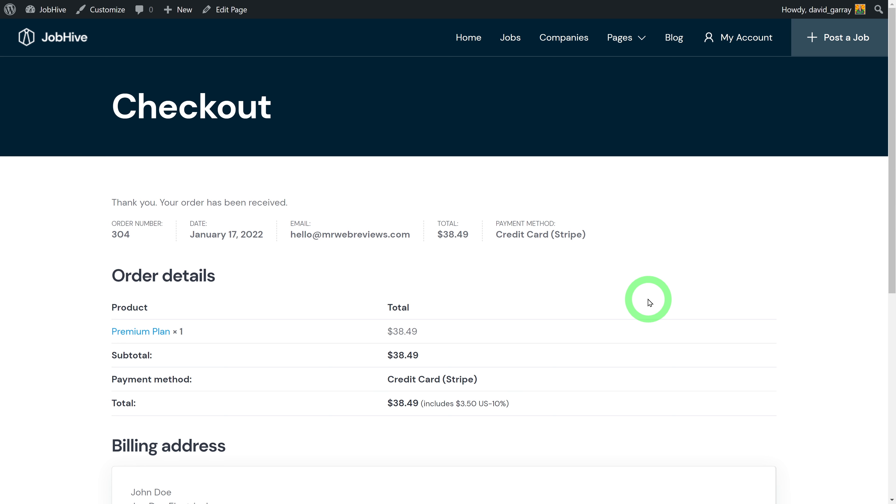
# View My Account > Packages, listing Premium with 15 and Basic with 1
pyautogui.click(740, 42)
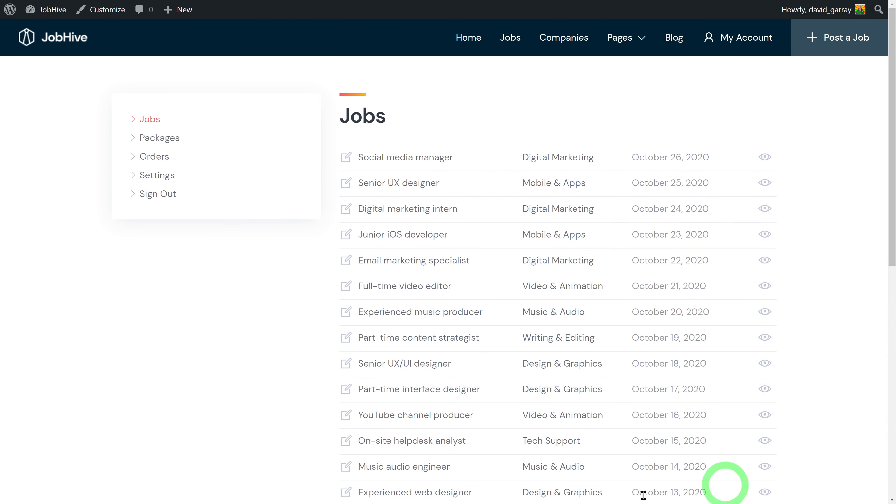
pyautogui.click(159, 142)
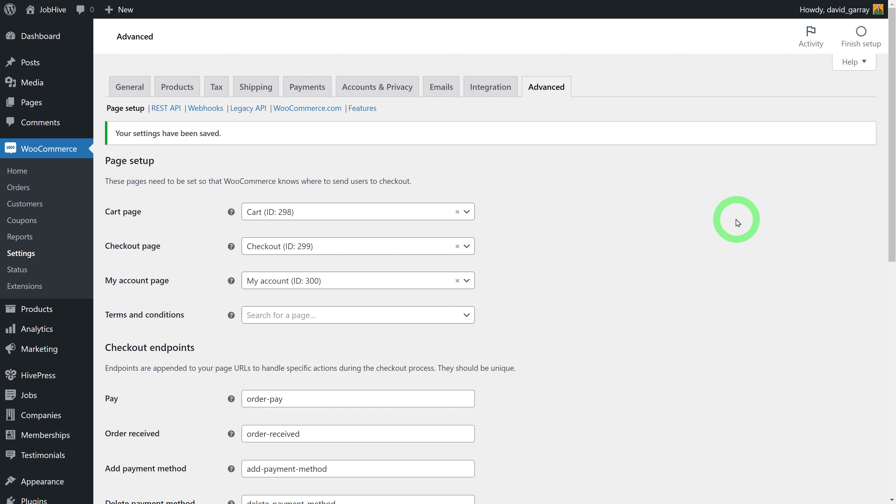
# Browse the admin Jobs > Companies list of six published companies, including Royal Post
pyautogui.click(24, 398)
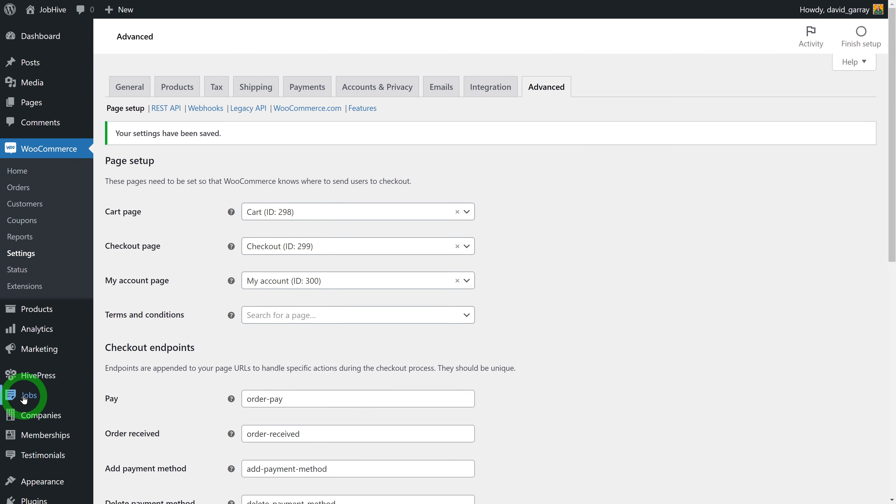
pyautogui.click(49, 423)
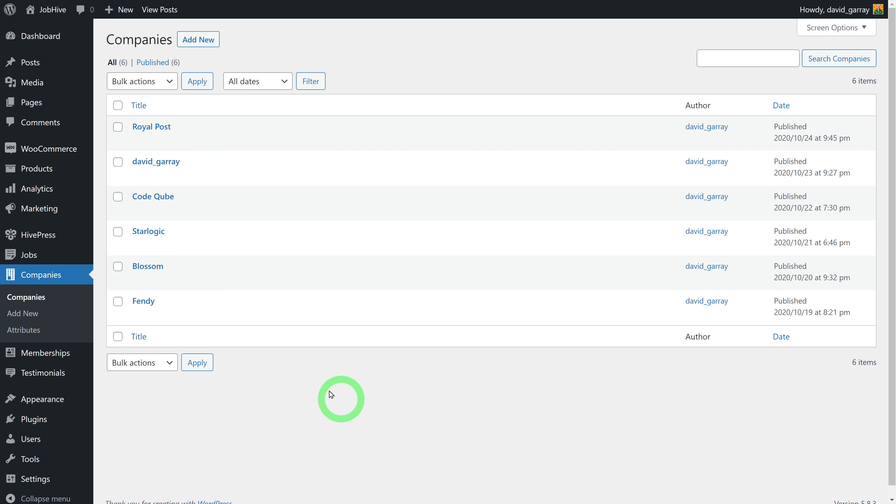
pyautogui.click(40, 316)
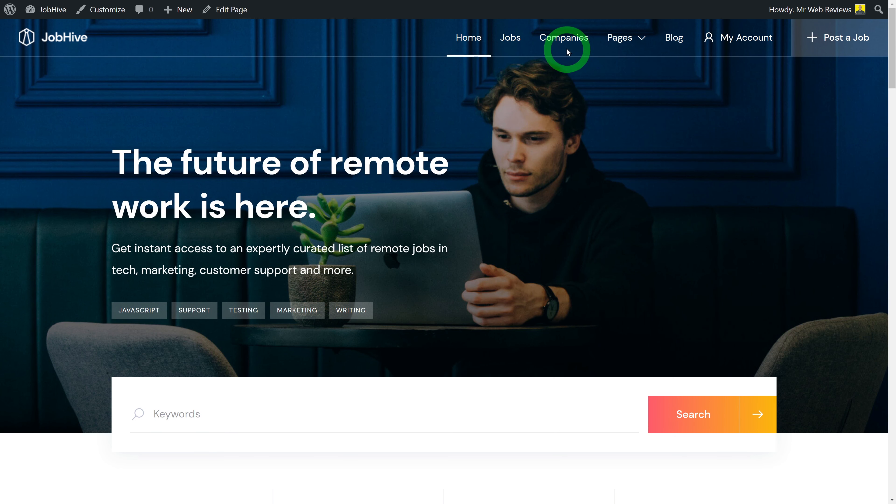
# Browse the site's Companies page showing 6 results like Royal Post and Code Qube
pyautogui.click(565, 39)
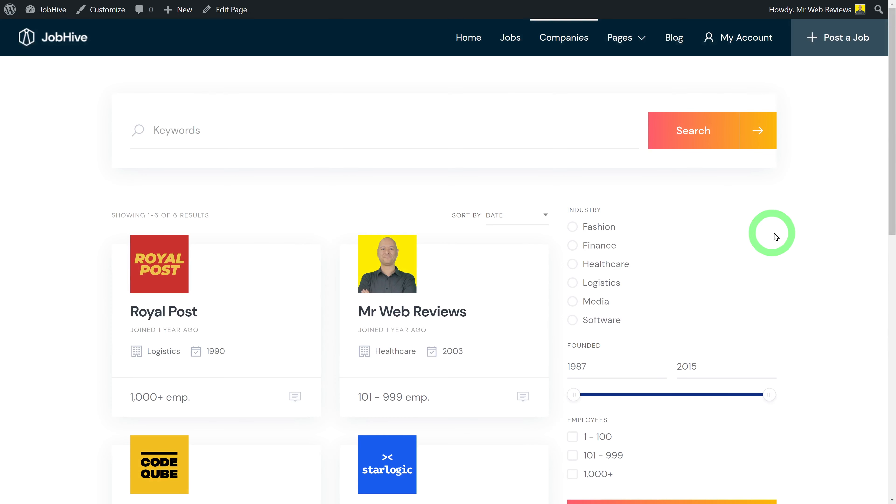
pyautogui.scroll(-2, 819, 238)
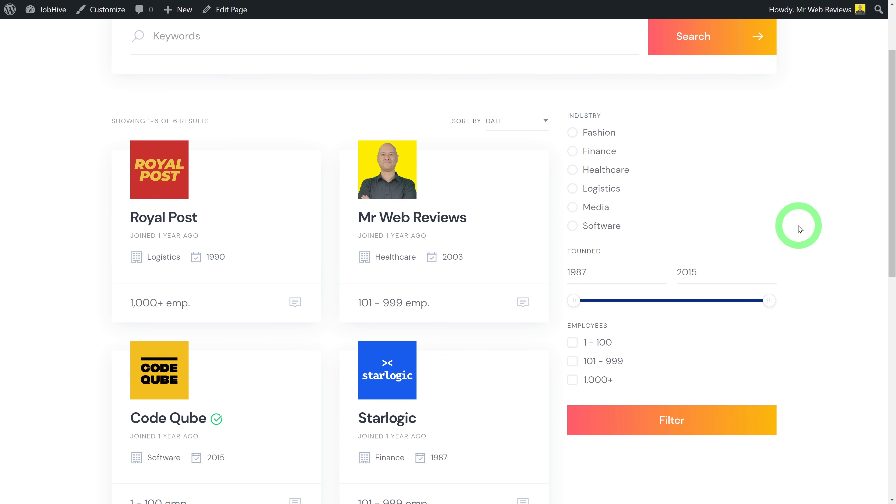
pyautogui.scroll(-2, 824, 241)
pyautogui.scroll(1, 830, 236)
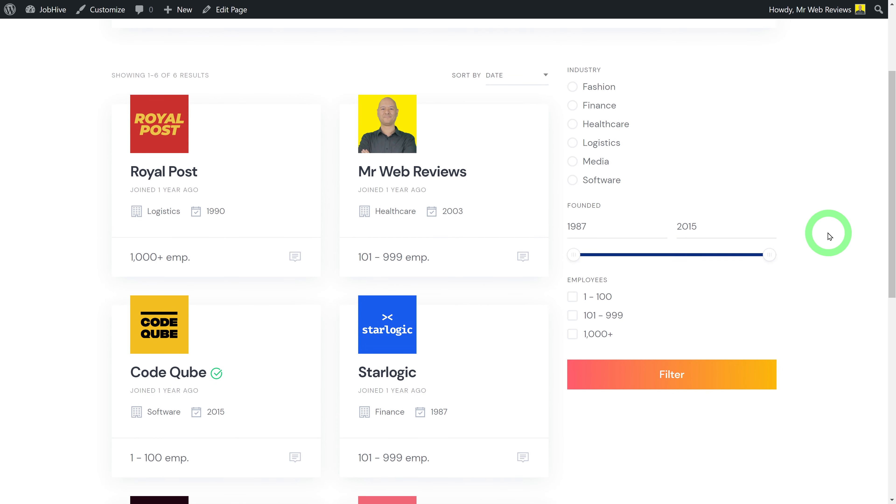
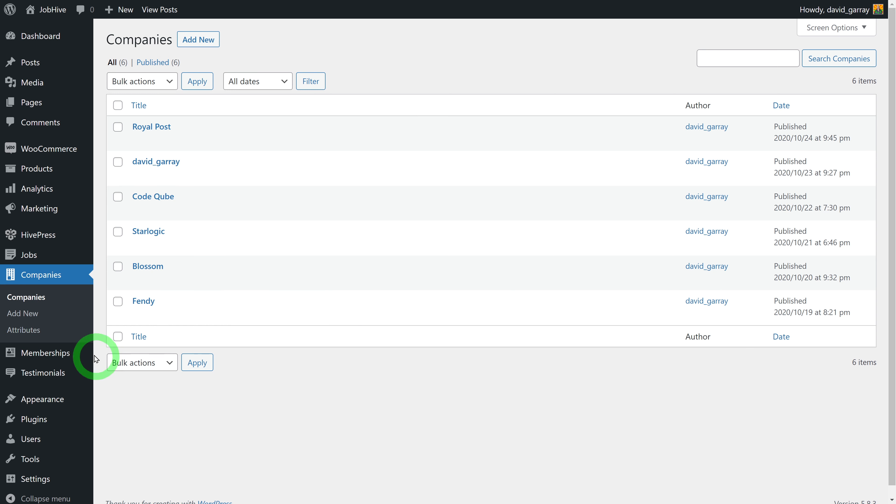
# Start a new company attribute named Fleet with front-end editing allowed
pyautogui.click(33, 335)
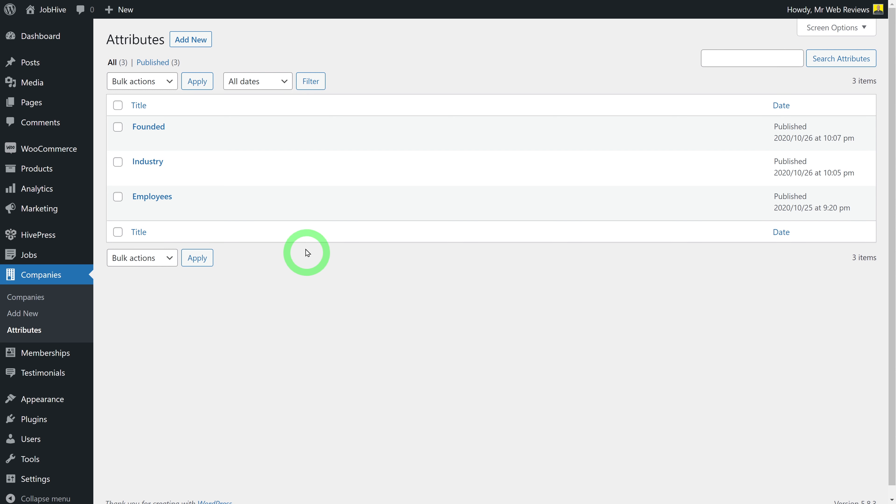
pyautogui.click(192, 40)
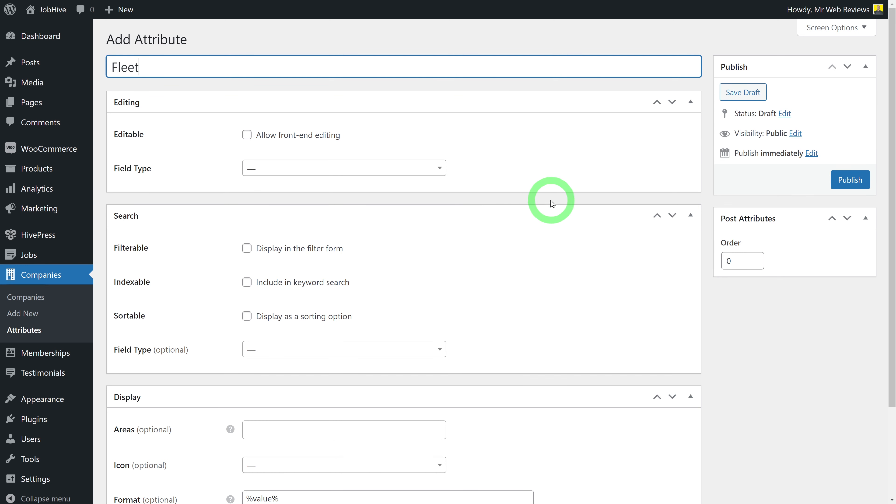
pyautogui.moveTo(44, 256)
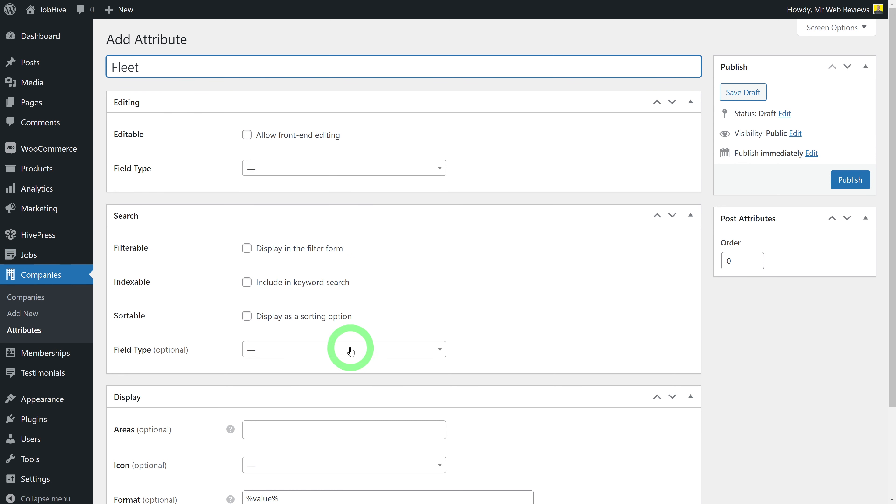
pyautogui.click(247, 135)
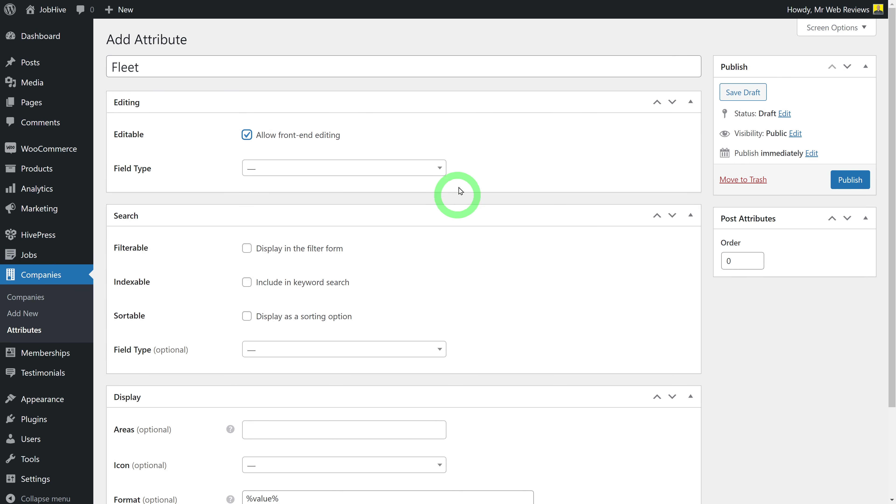
# Make Fleet a Radio Buttons field that is filterable and indexed for keyword search
pyautogui.click(441, 170)
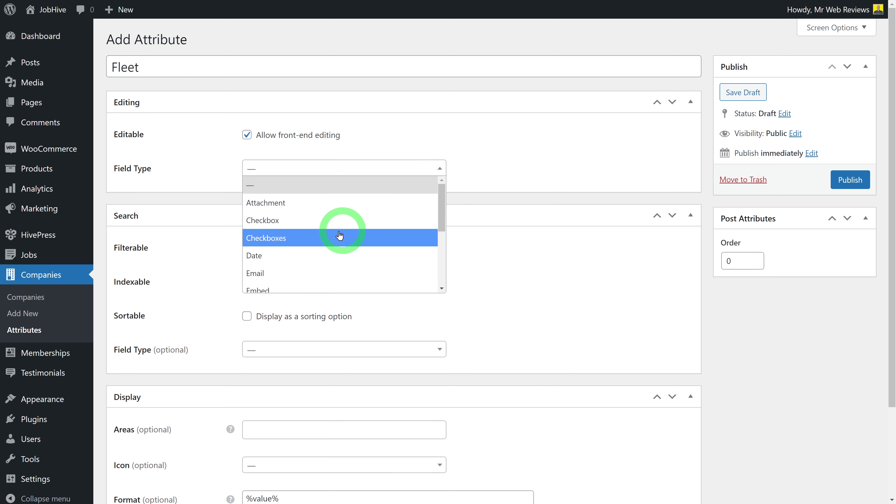
pyautogui.scroll(-3, 326, 238)
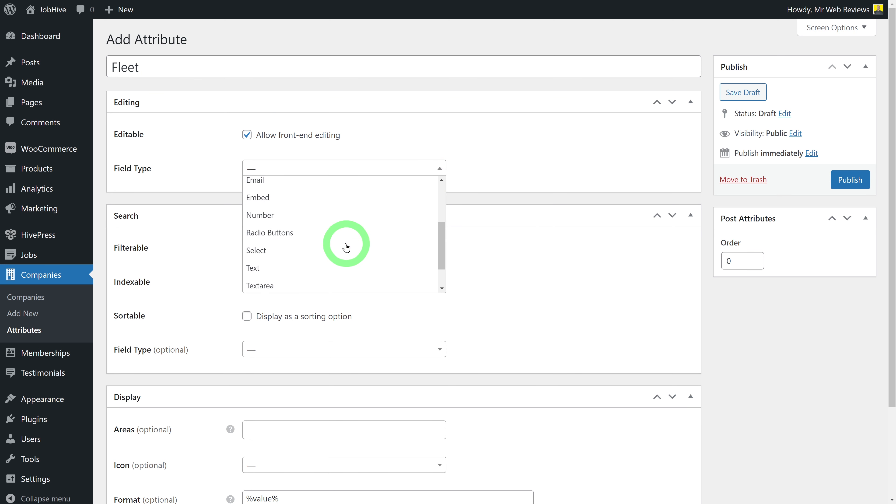
pyautogui.click(319, 241)
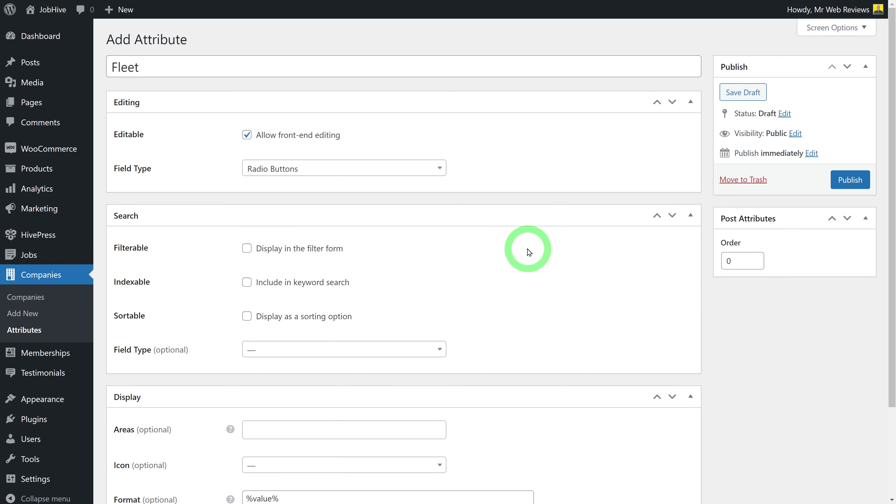
pyautogui.scroll(-1, 526, 261)
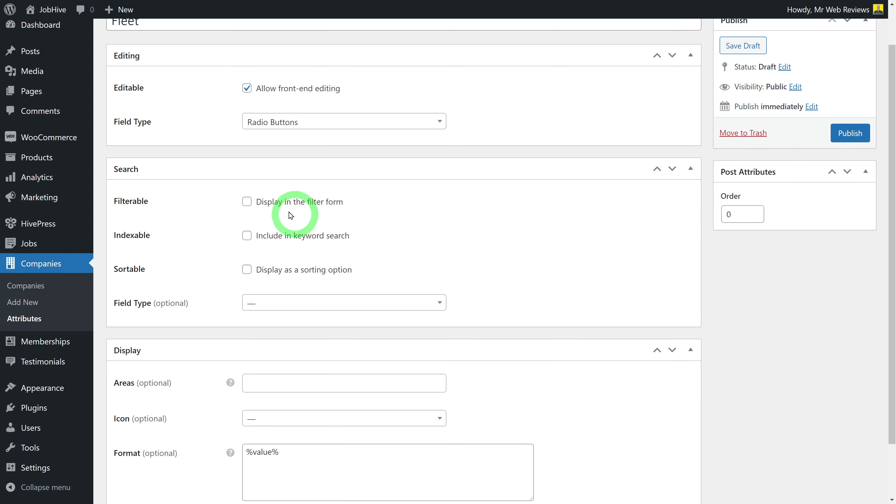
pyautogui.click(247, 203)
pyautogui.click(247, 236)
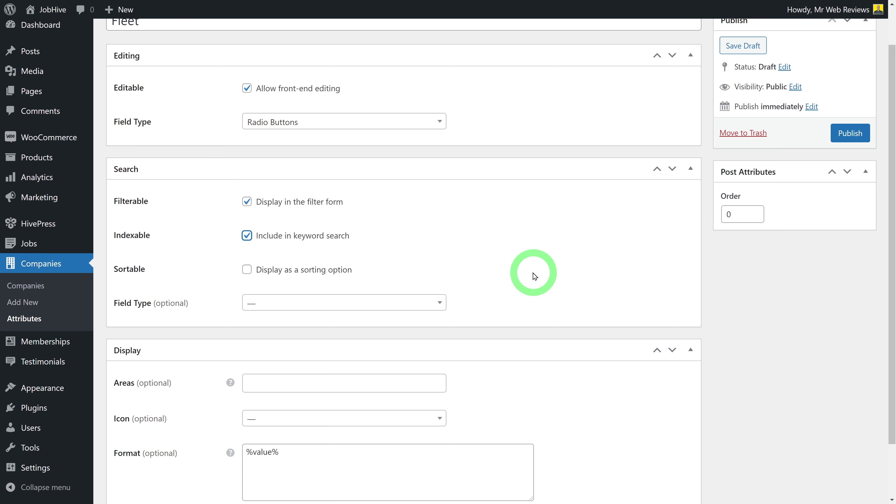
# Set the attribute's search field type to Radio Buttons
pyautogui.scroll(-1, 533, 273)
pyautogui.click(439, 257)
pyautogui.scroll(-1, 390, 344)
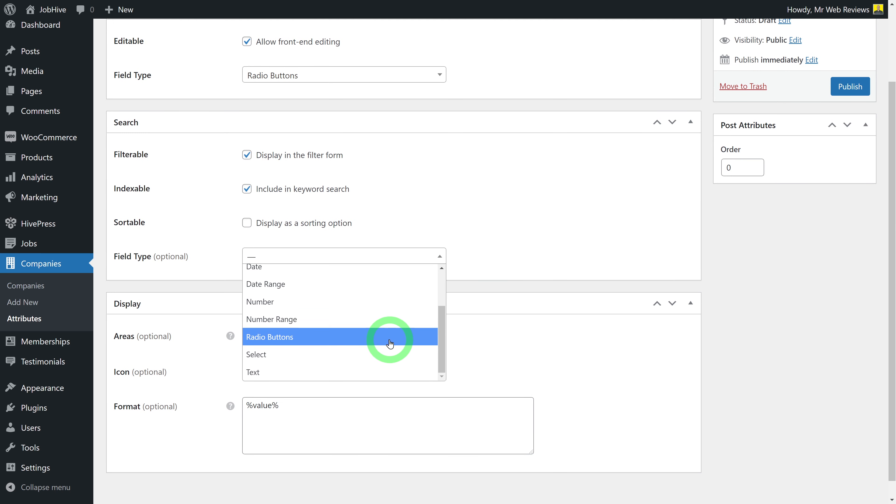
pyautogui.click(326, 337)
# Give the Fleet attribute a truck icon and publish it
pyautogui.scroll(-1, 550, 304)
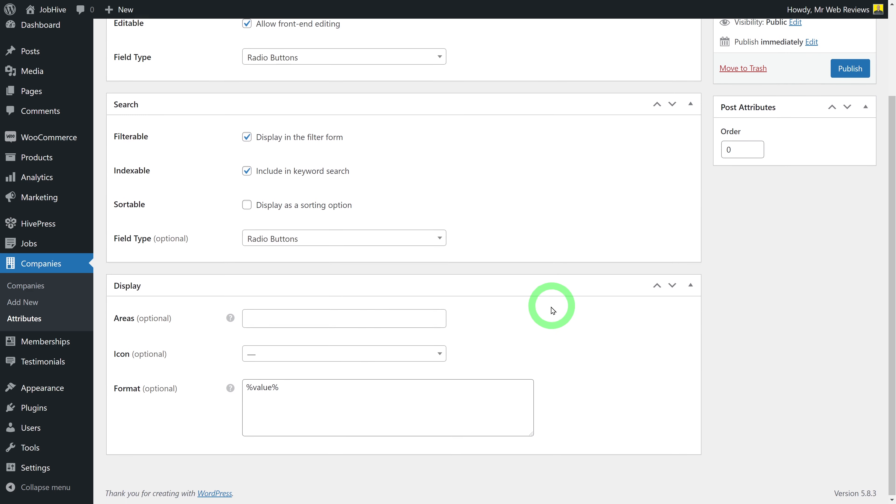
pyautogui.click(397, 356)
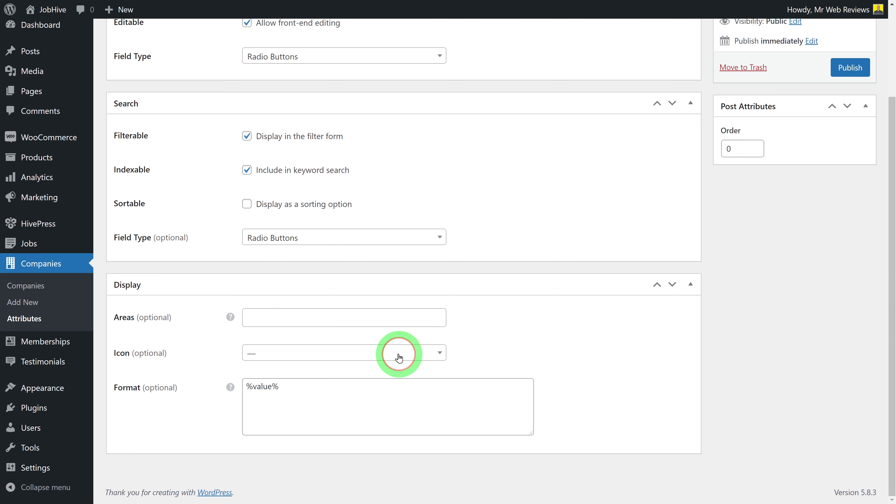
pyautogui.click(298, 214)
pyautogui.write('tru')
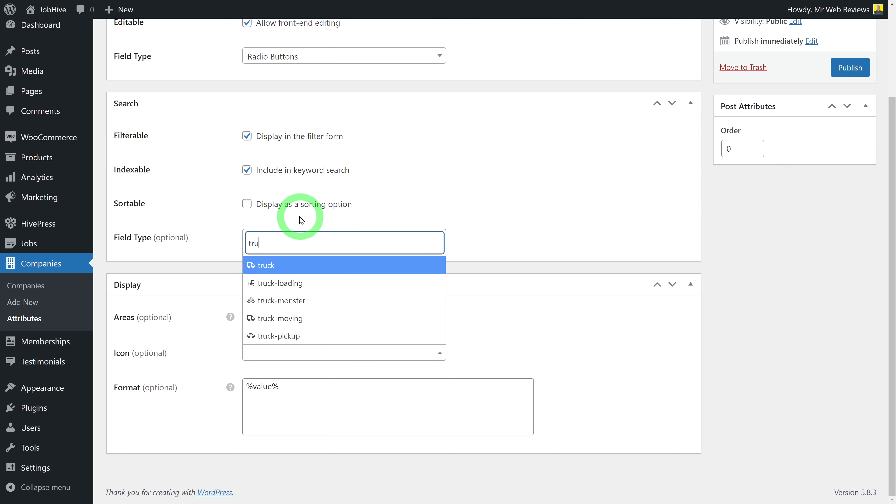
pyautogui.click(286, 260)
pyautogui.scroll(3, 735, 332)
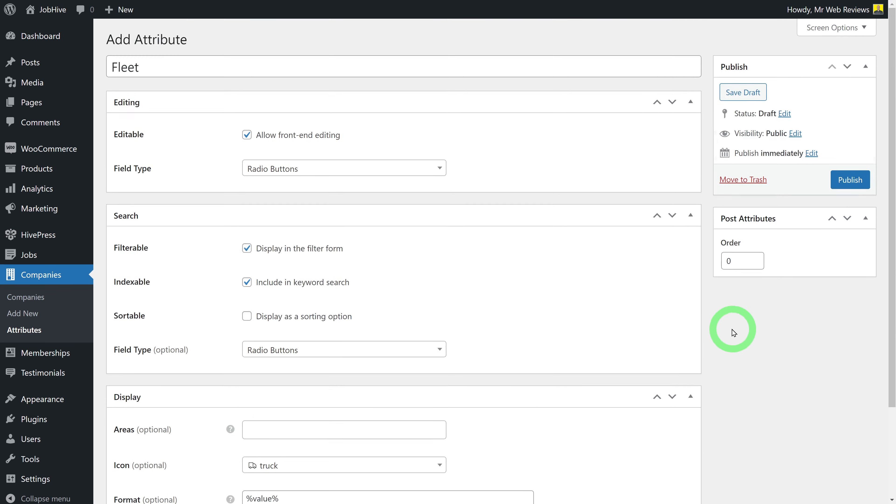
pyautogui.click(845, 179)
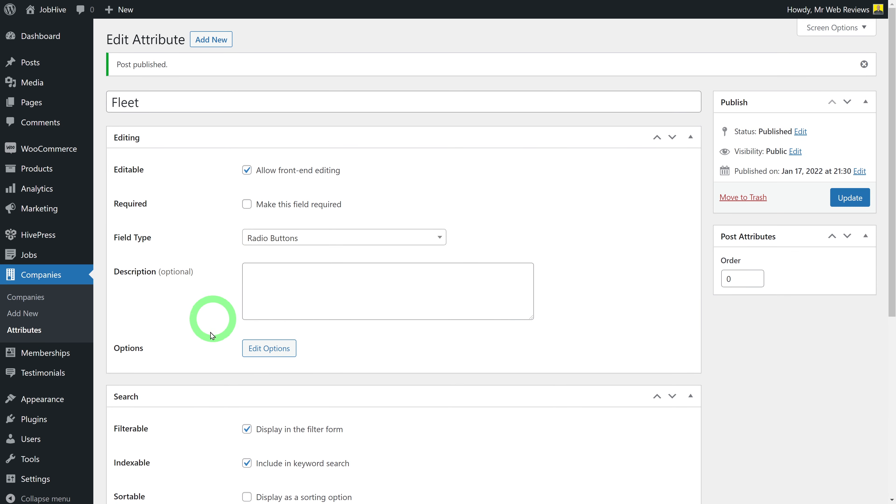
# Add the options 1 – 10, 11 – 50, 51 – 100 and 100 + to Fleet
pyautogui.click(270, 349)
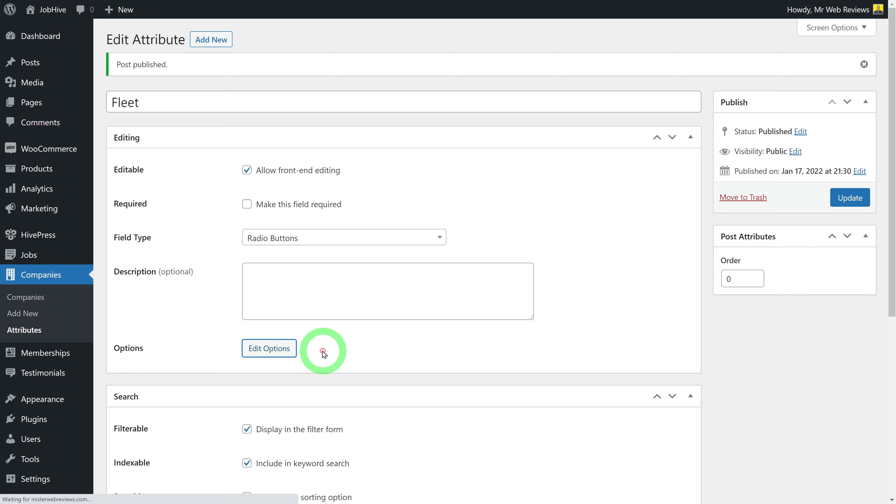
pyautogui.click(259, 120)
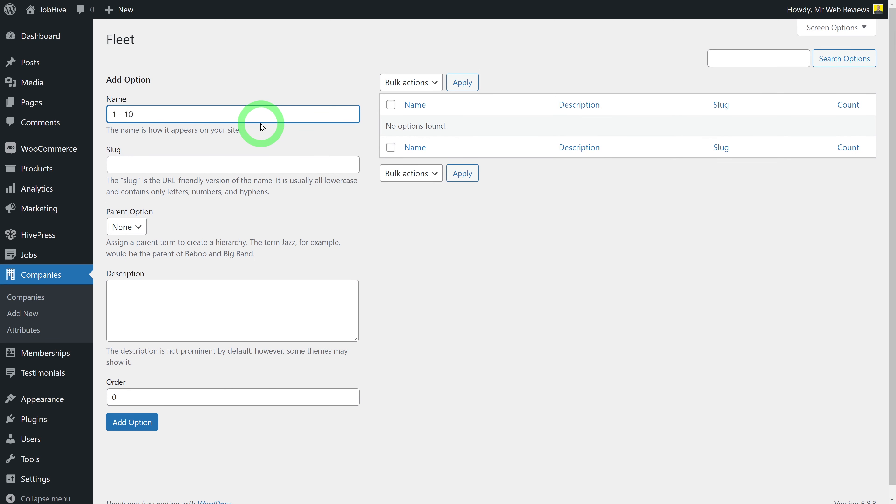
pyautogui.click(134, 422)
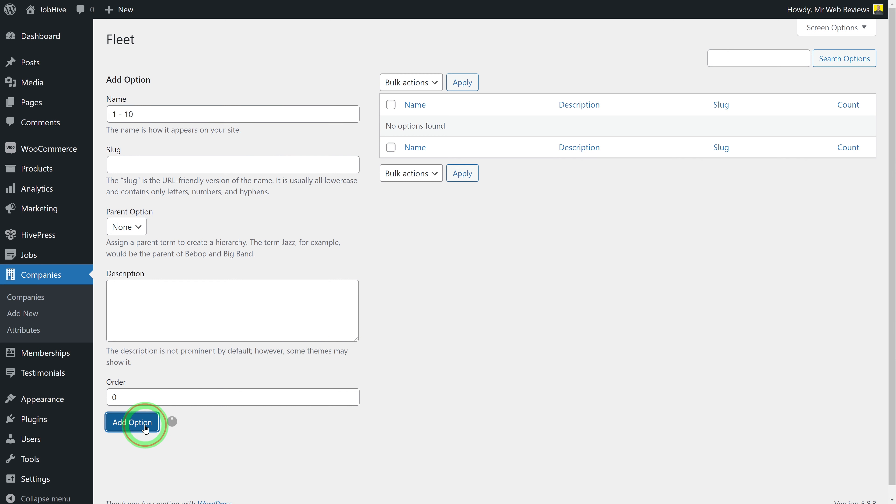
pyautogui.click(172, 115)
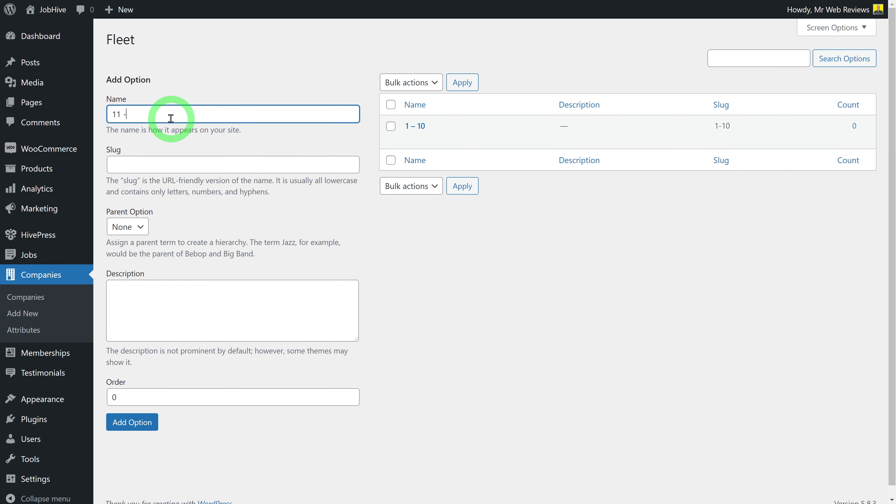
pyautogui.write('11 - 50')
pyautogui.click(130, 423)
pyautogui.click(148, 122)
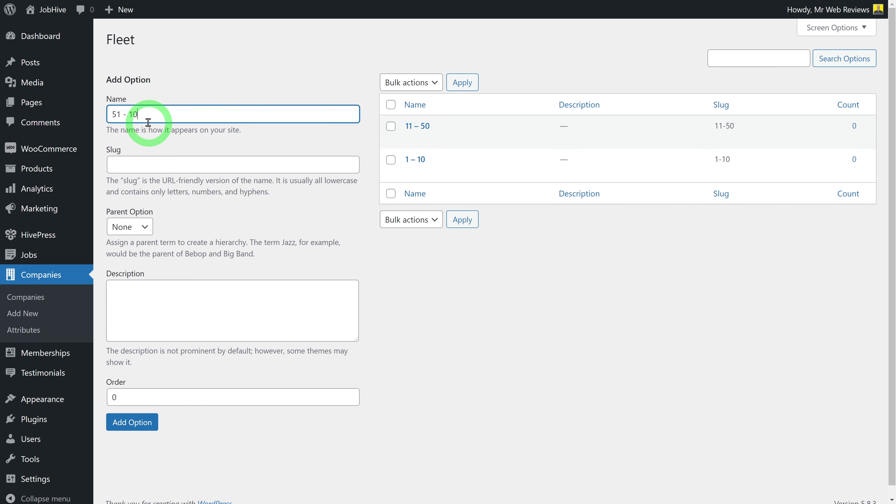
pyautogui.click(146, 423)
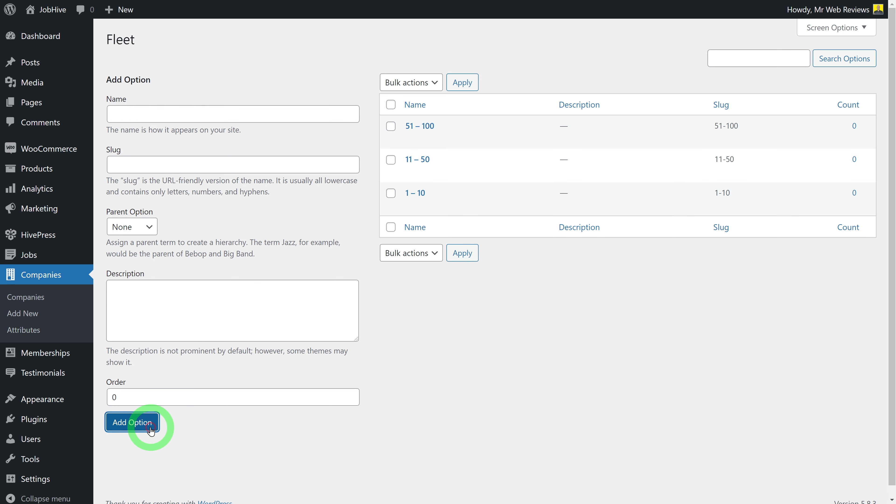
pyautogui.click(140, 115)
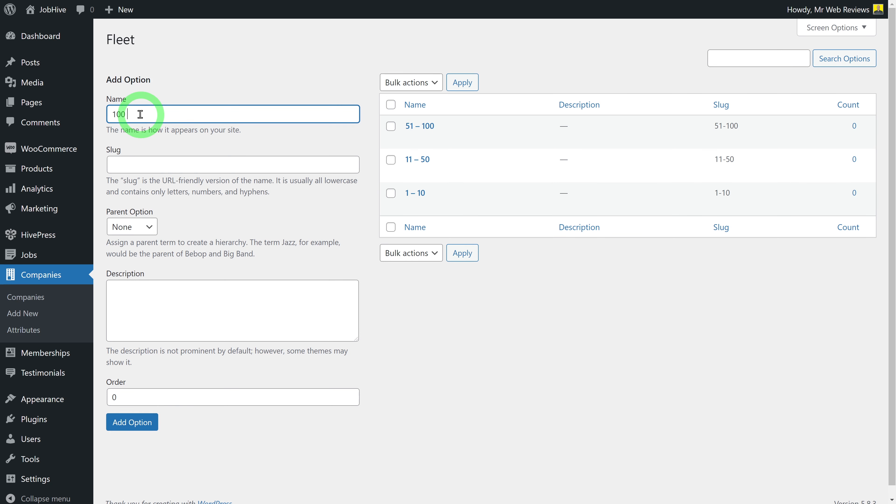
pyautogui.click(124, 422)
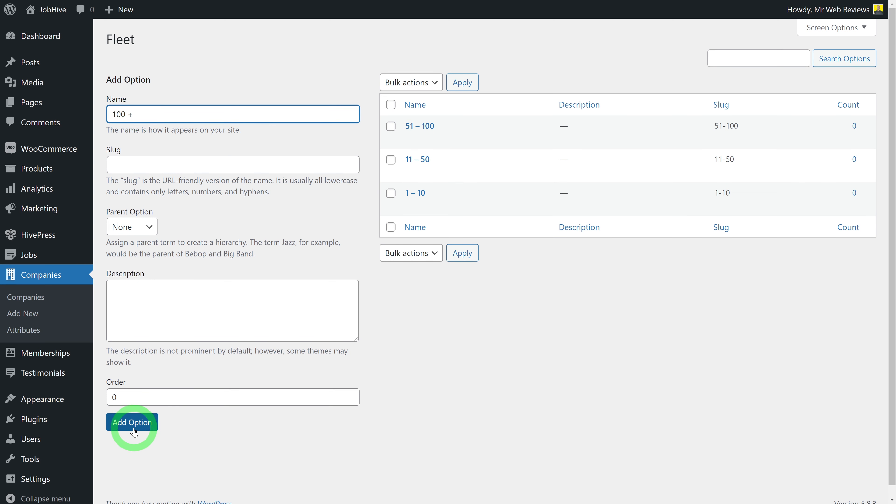
pyautogui.click(604, 373)
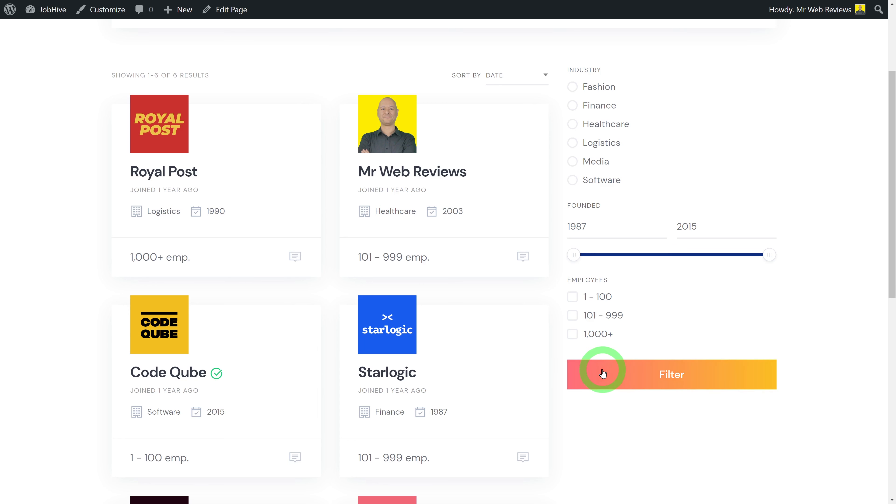
pyautogui.click(749, 223)
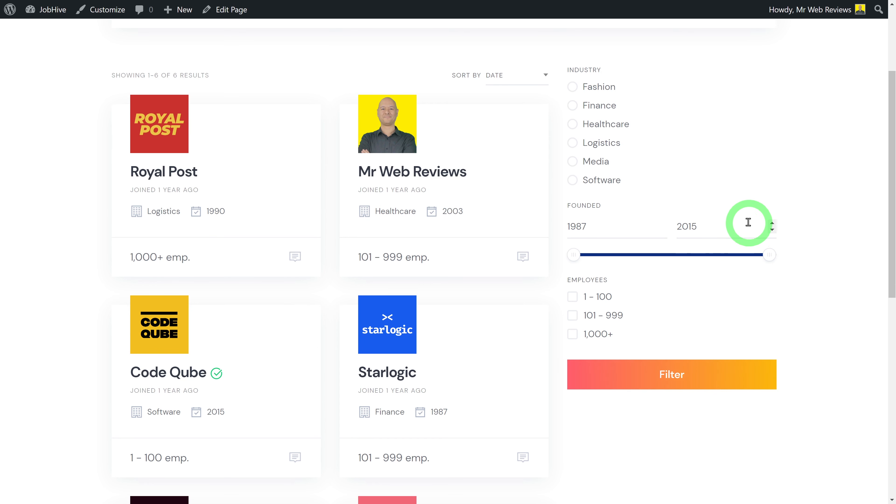
pyautogui.press('F5')
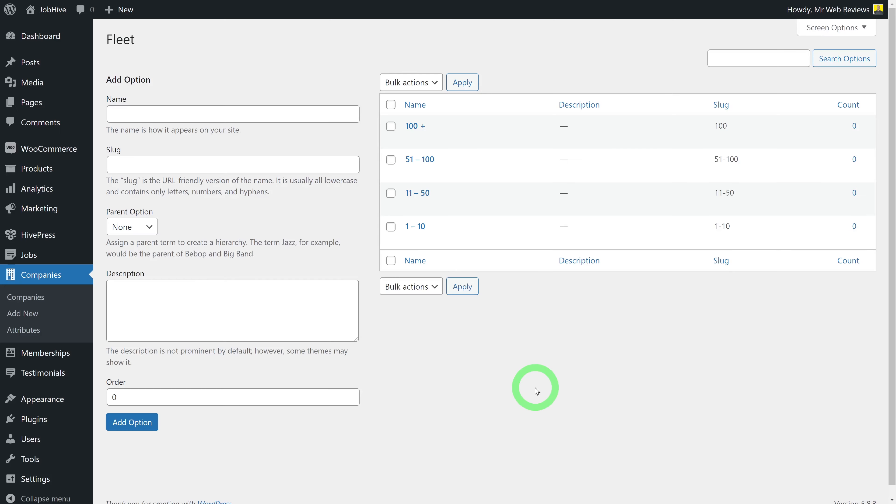
# Go from the Companies list to the empty Memberships list
pyautogui.click(40, 300)
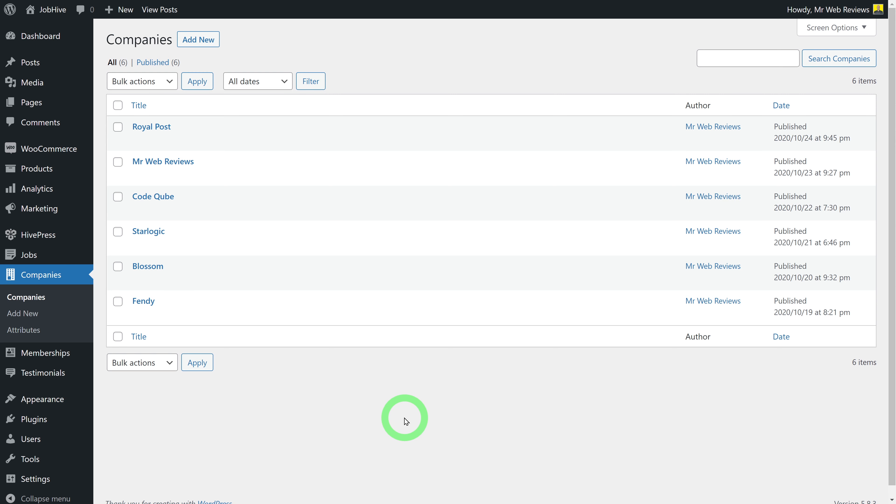
pyautogui.click(70, 358)
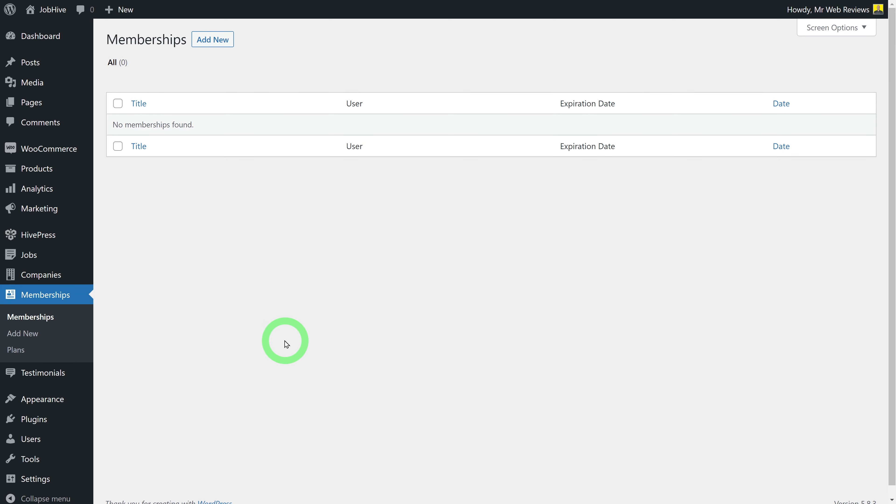
pyautogui.moveTo(25, 256)
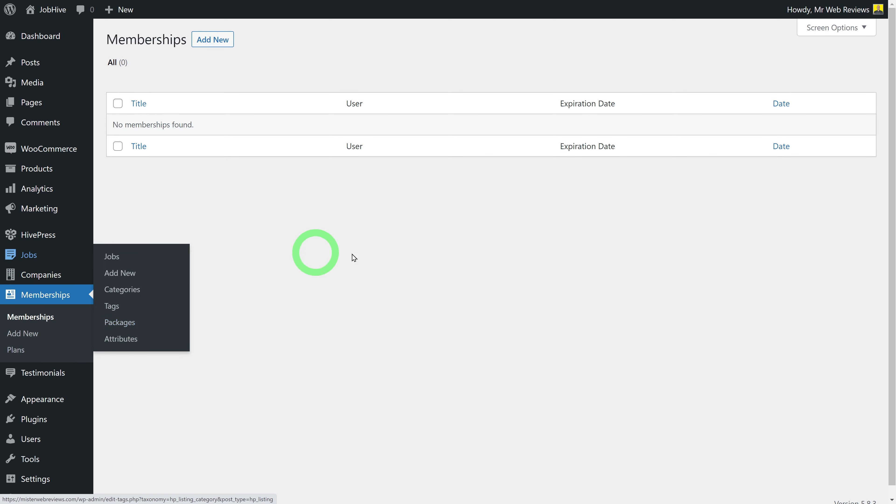
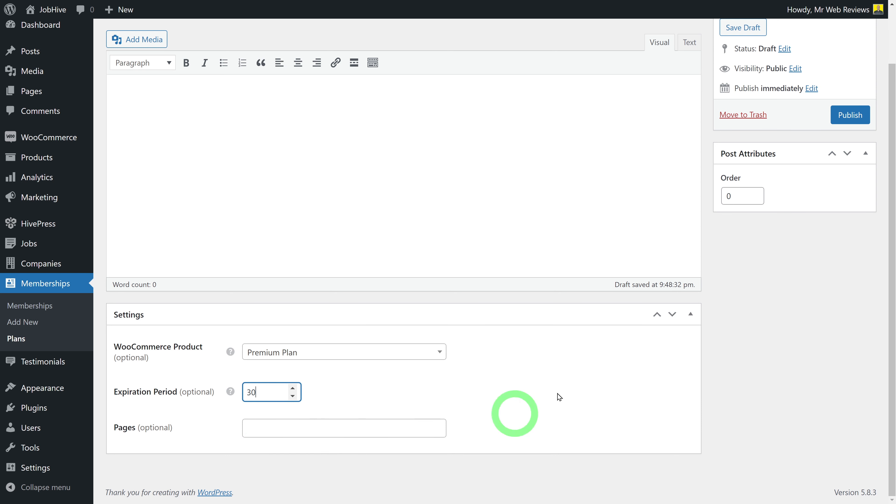
# Publish Membership PLAN (Premium Plan, 30 expiration period) and go to the Memberships list
pyautogui.scroll(1, 743, 305)
pyautogui.click(842, 178)
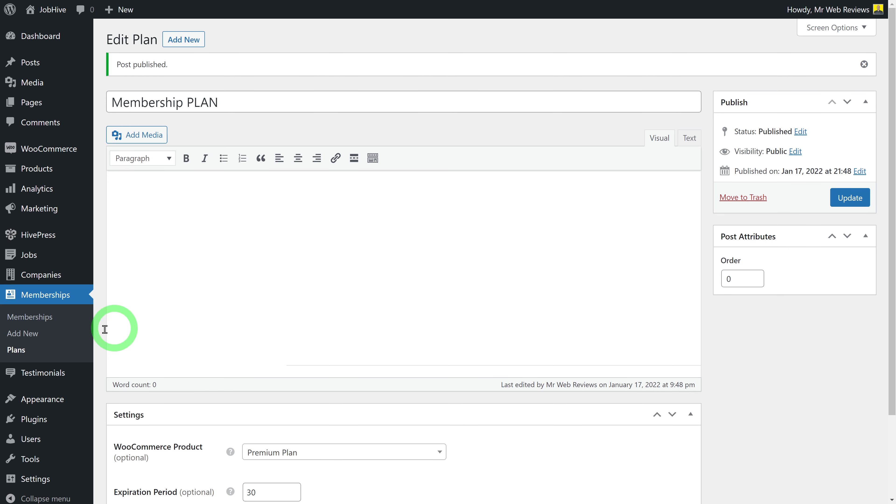
pyautogui.click(40, 319)
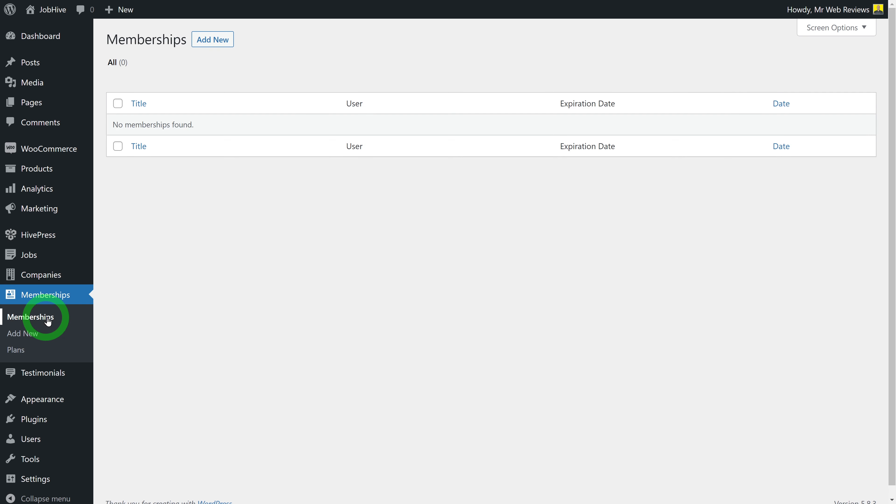
# Publish a new membership 'Plan 1' assigned to Membership PLAN, then go to the Plans list
pyautogui.click(215, 40)
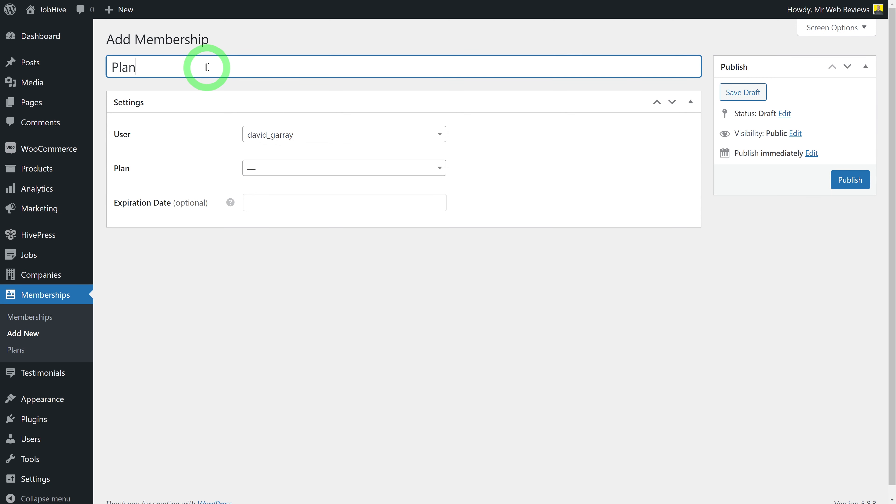
pyautogui.click(354, 170)
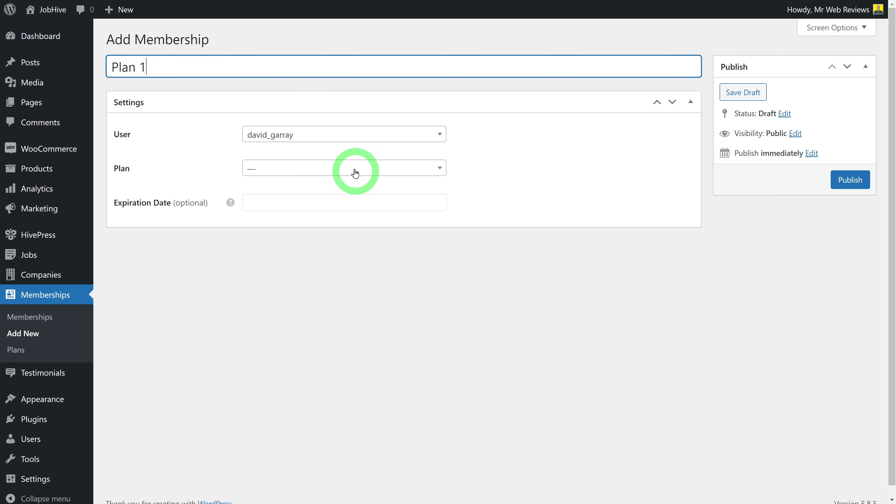
pyautogui.click(282, 205)
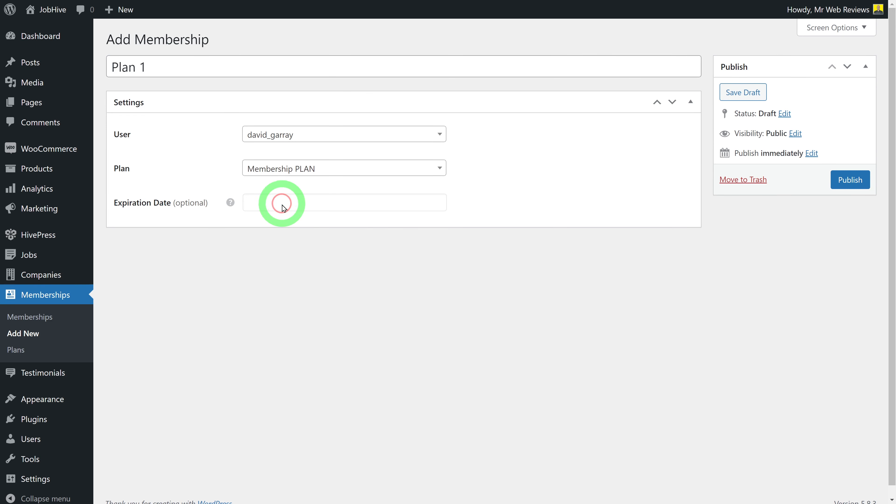
pyautogui.click(850, 180)
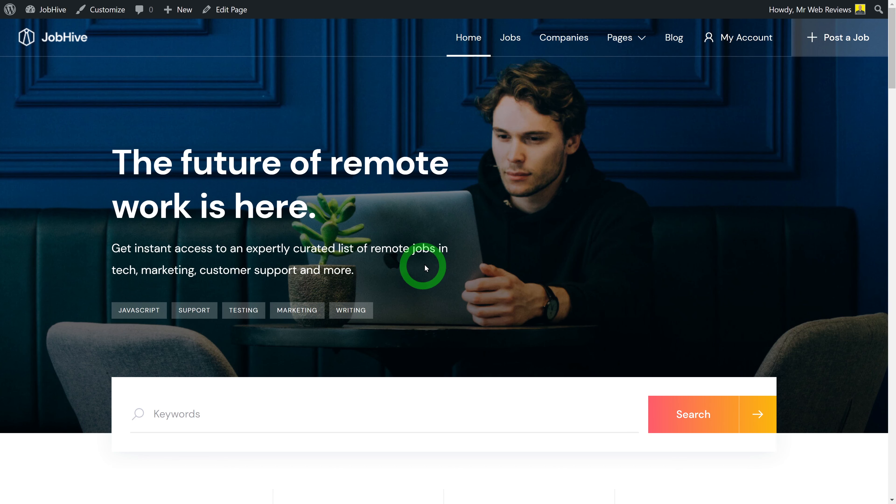
pyautogui.click(510, 40)
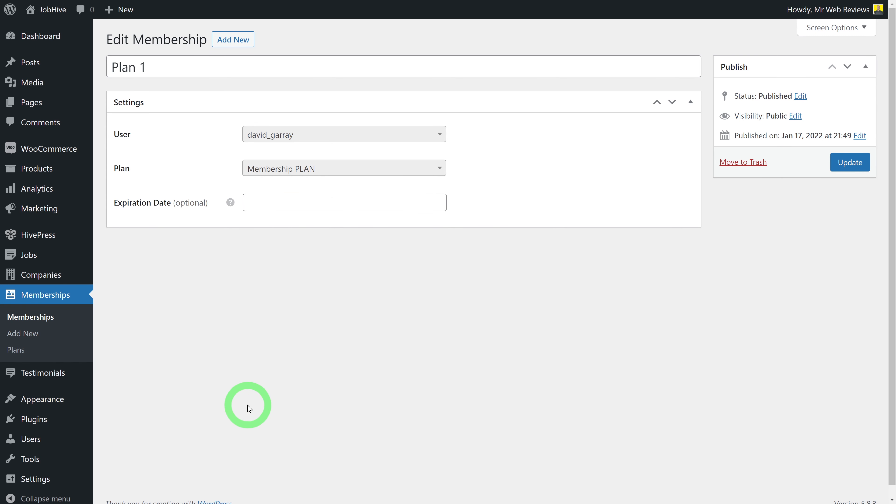
pyautogui.click(16, 349)
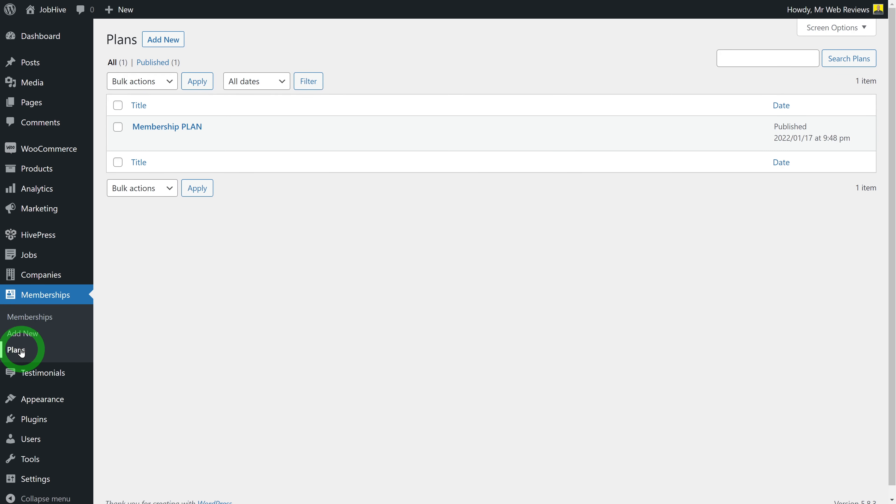
# Remove and re-add the Jobs page in Membership PLAN's Pages field, then update the plan
pyautogui.click(151, 127)
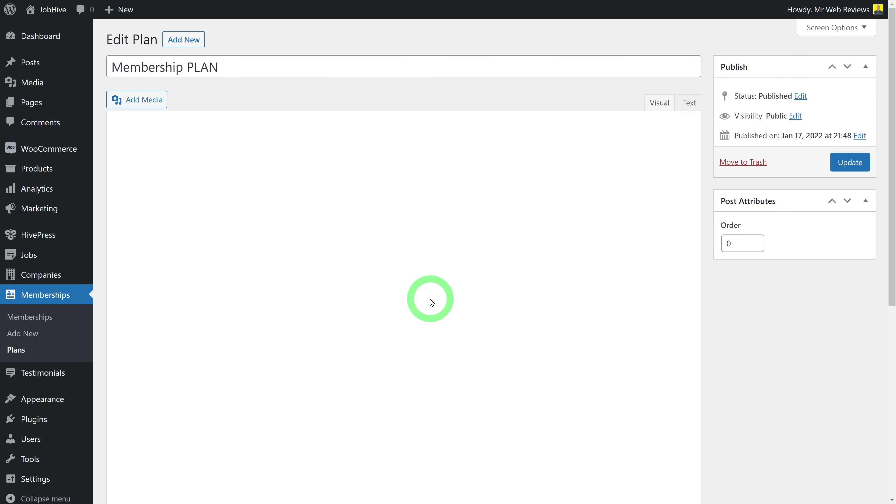
pyautogui.scroll(-2, 549, 354)
pyautogui.scroll(1, 283, 452)
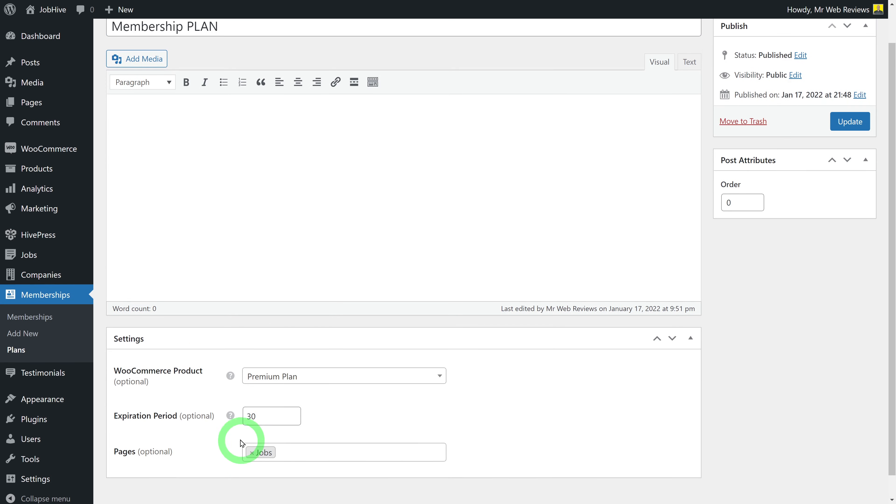
pyautogui.click(252, 453)
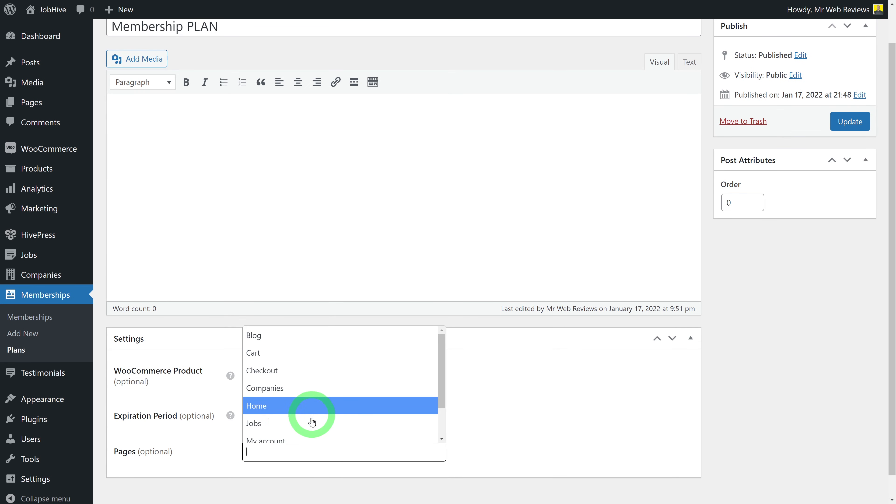
pyautogui.scroll(-1, 318, 396)
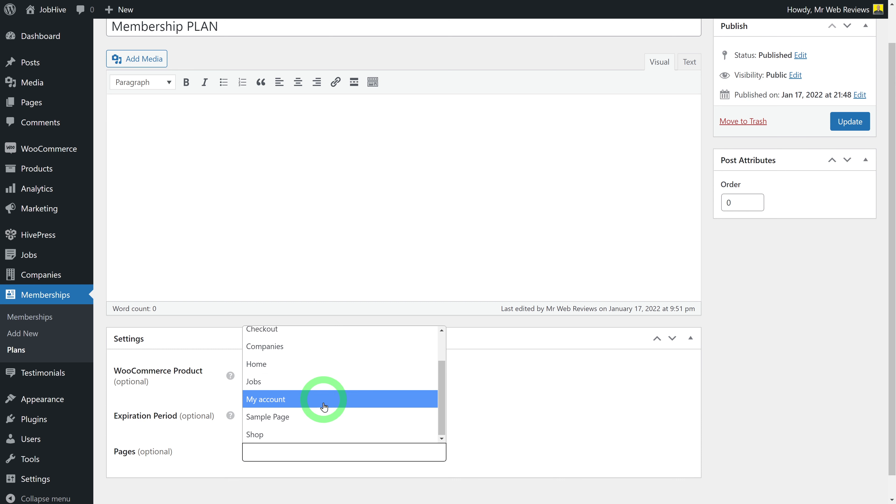
pyautogui.click(263, 384)
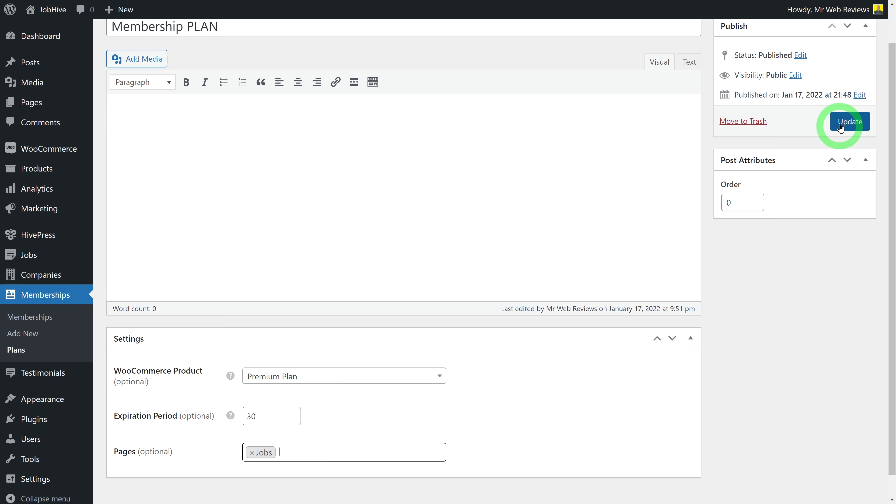
pyautogui.click(851, 122)
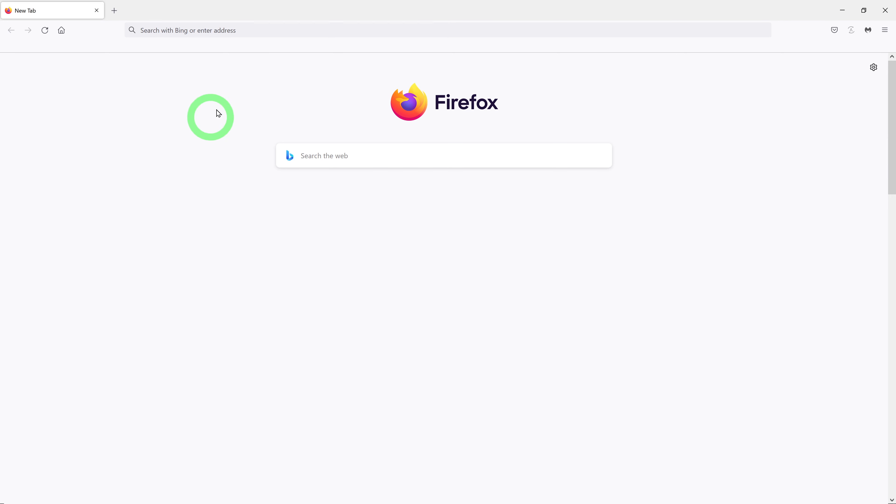
pyautogui.click(250, 30)
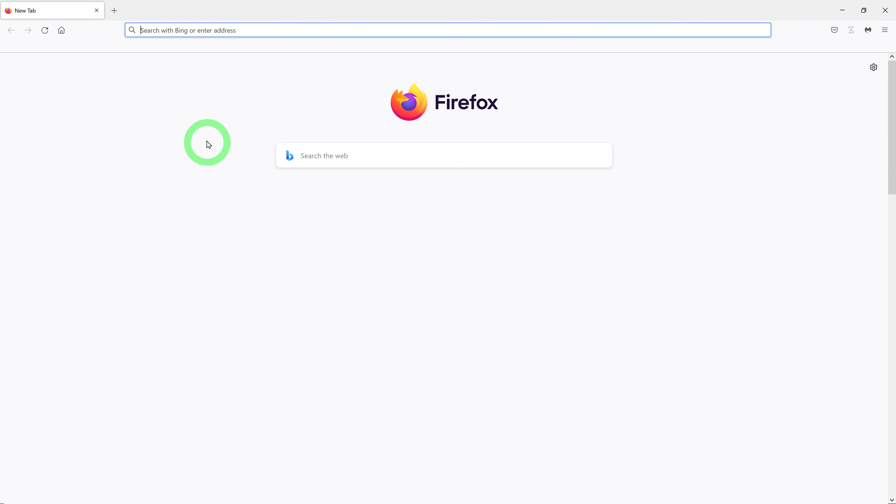
pyautogui.write('https://misterwebreviews.com/')
pyautogui.press('Return')
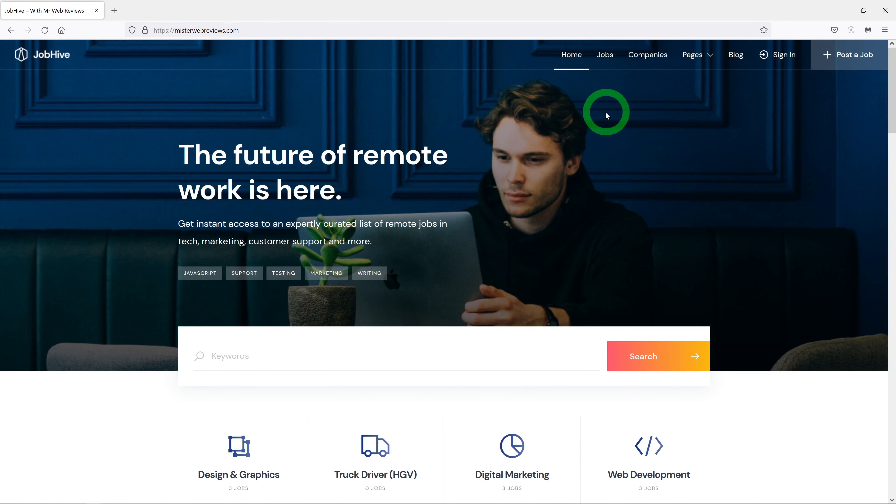
pyautogui.click(605, 56)
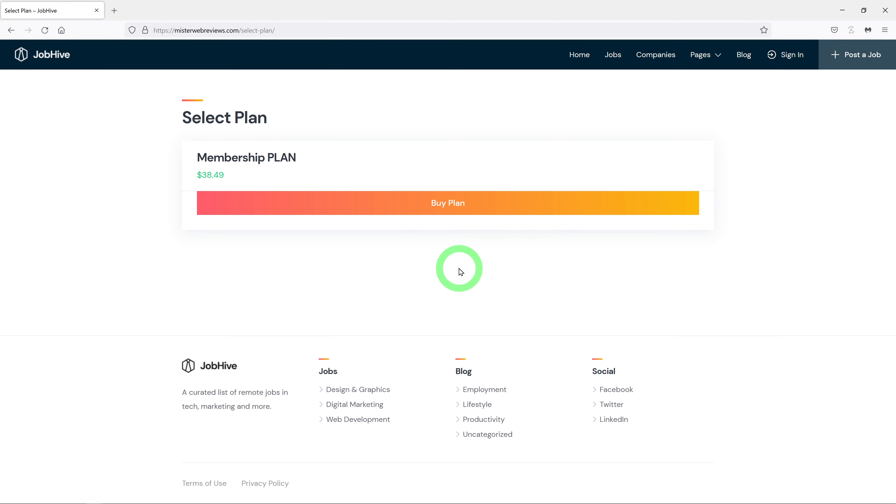
pyautogui.click(452, 212)
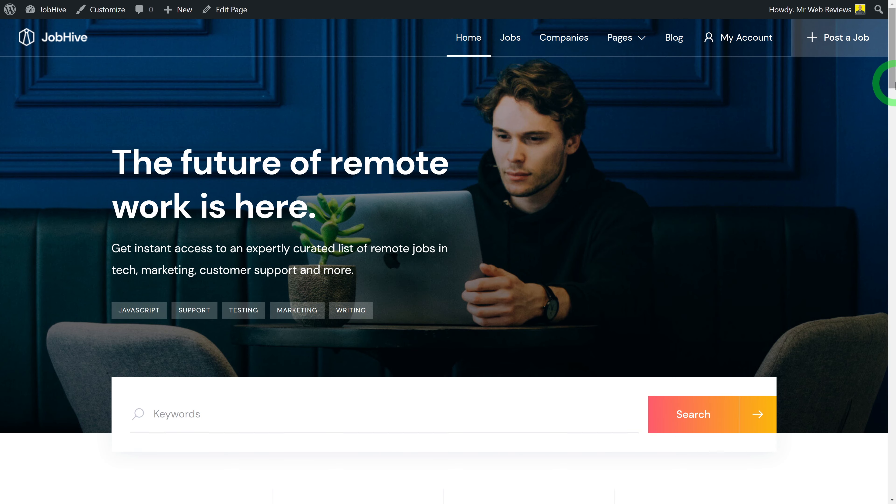
# Open the Home page from Pages > All Pages in the block editor
pyautogui.moveTo(895, 78); pyautogui.dragTo(894, 493)
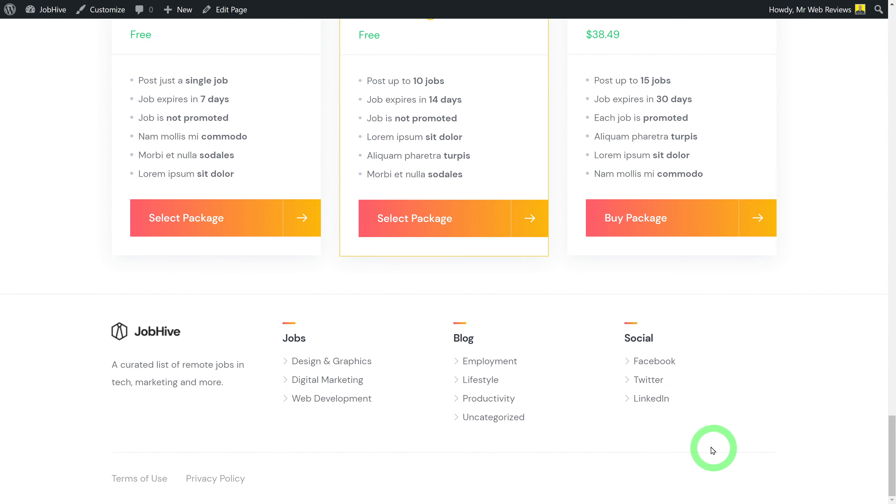
pyautogui.moveTo(894, 475); pyautogui.dragTo(894, 43)
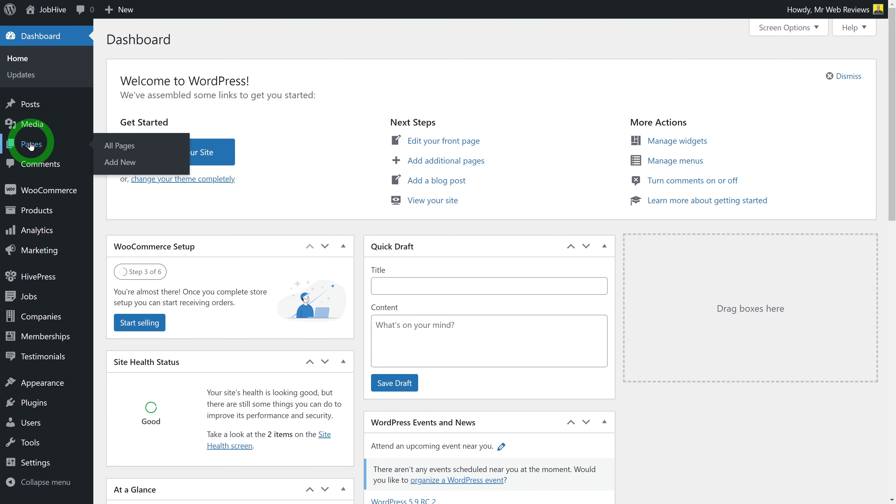
pyautogui.click(31, 145)
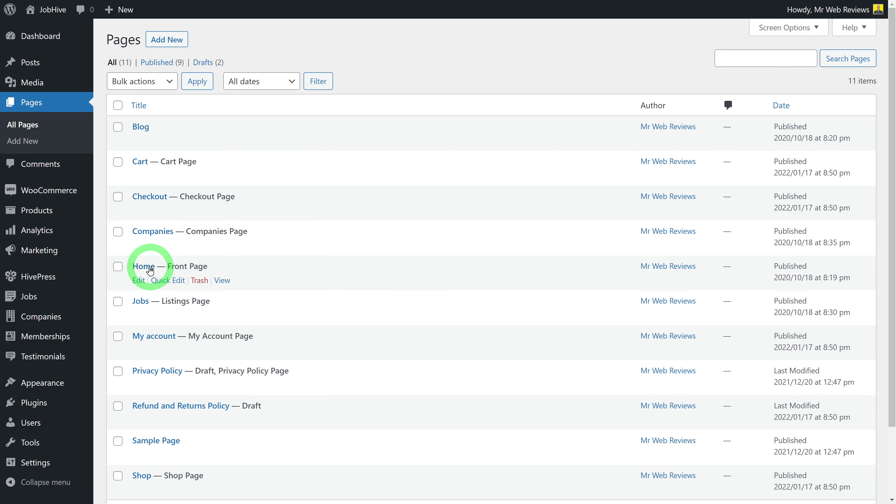
pyautogui.click(138, 281)
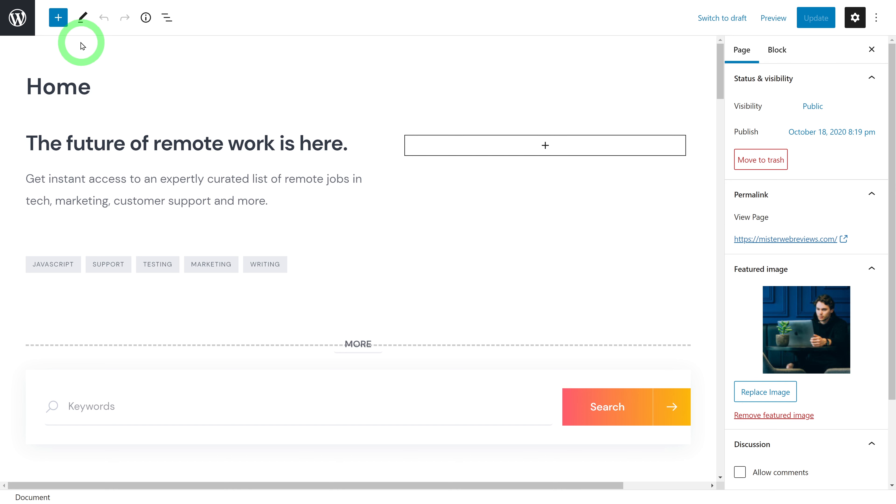
pyautogui.click(58, 22)
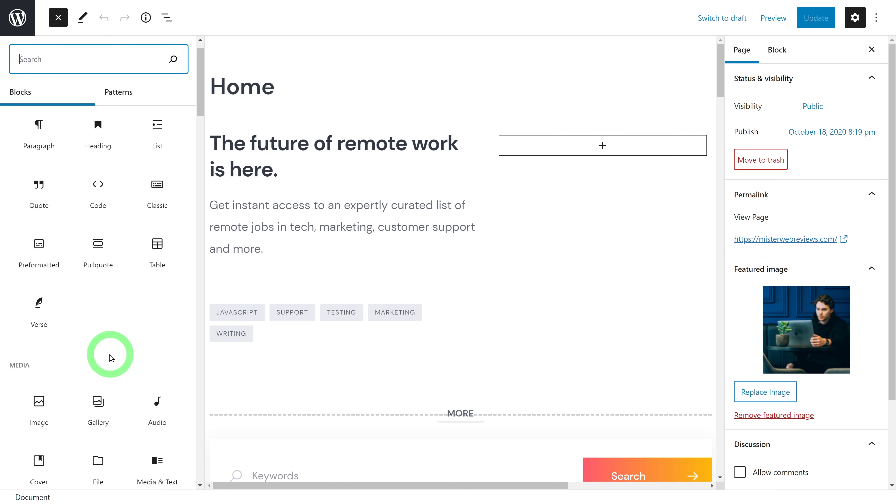
pyautogui.scroll(-4, 51, 310)
pyautogui.scroll(-3, 106, 321)
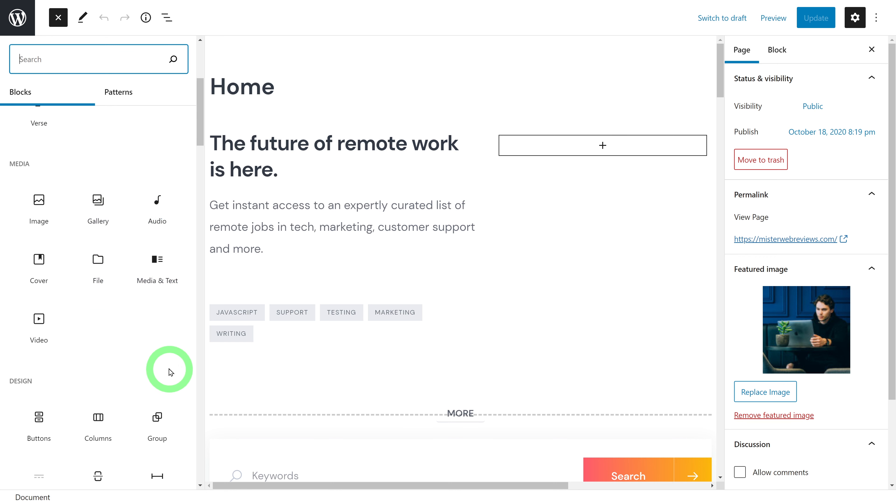
pyautogui.scroll(-3, 169, 357)
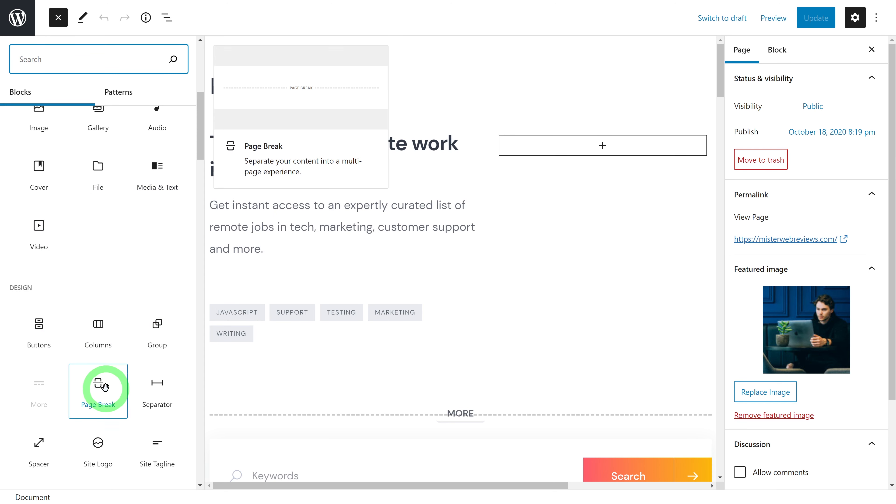
pyautogui.scroll(6, 106, 387)
pyautogui.scroll(3, 108, 384)
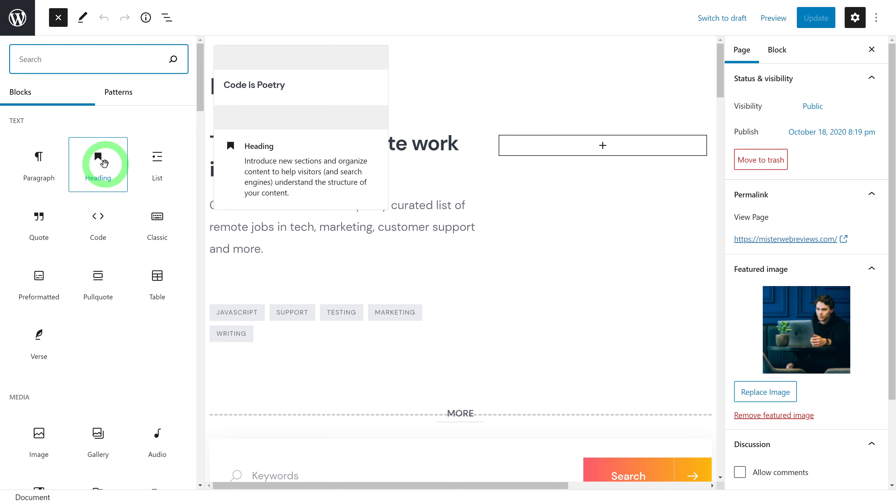
pyautogui.click(99, 160)
pyautogui.moveTo(99, 159); pyautogui.dragTo(566, 144)
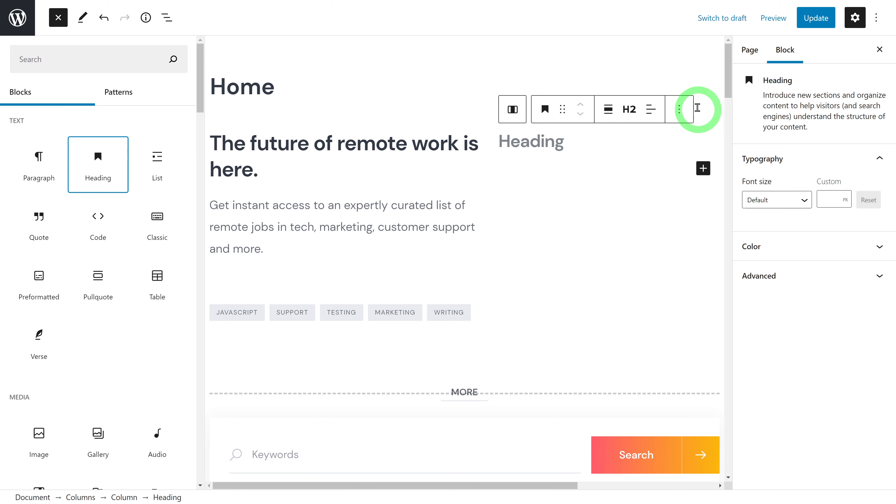
pyautogui.click(681, 109)
pyautogui.click(585, 109)
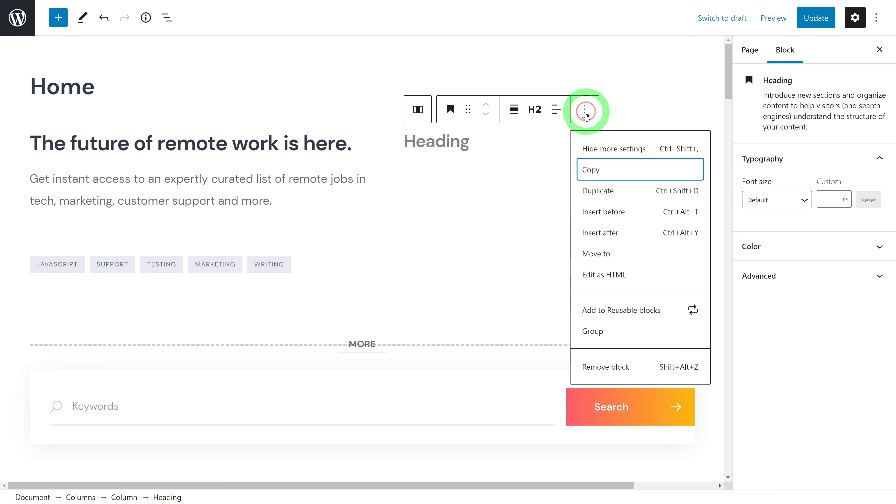
pyautogui.click(614, 368)
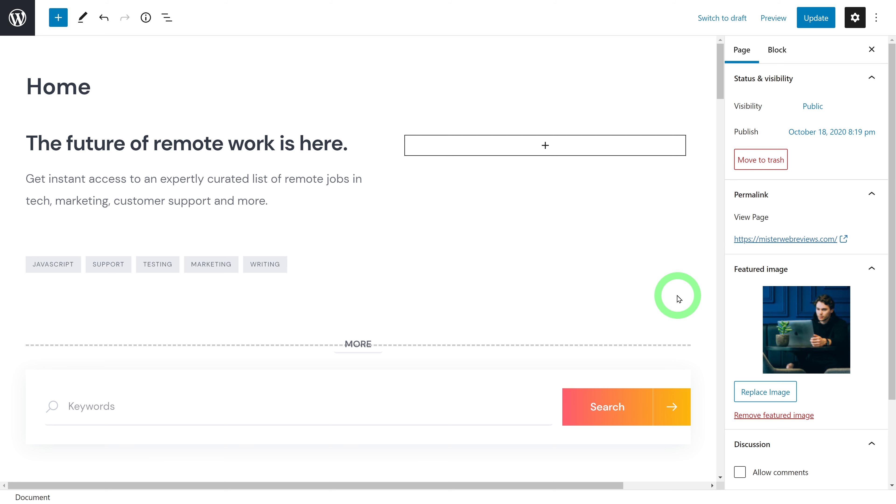
# Upload the truck-driving JPG and set it as the Home page's featured image, then reload
pyautogui.click(787, 390)
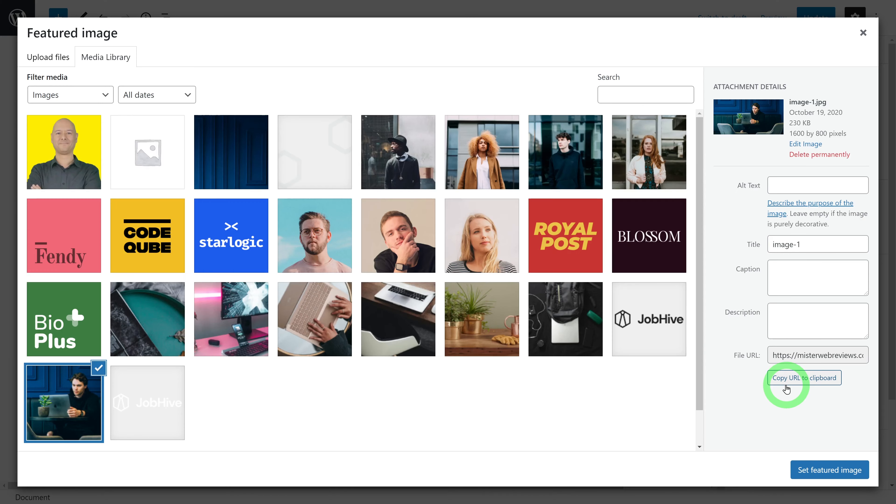
pyautogui.click(57, 62)
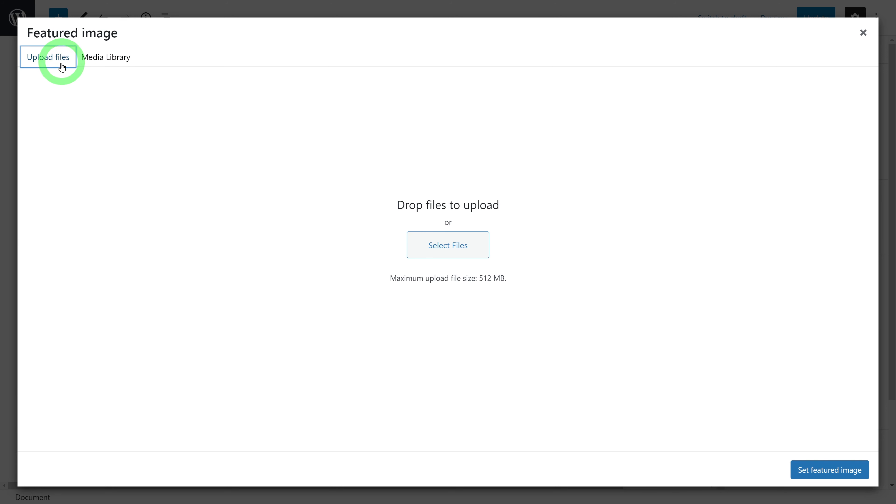
pyautogui.click(446, 248)
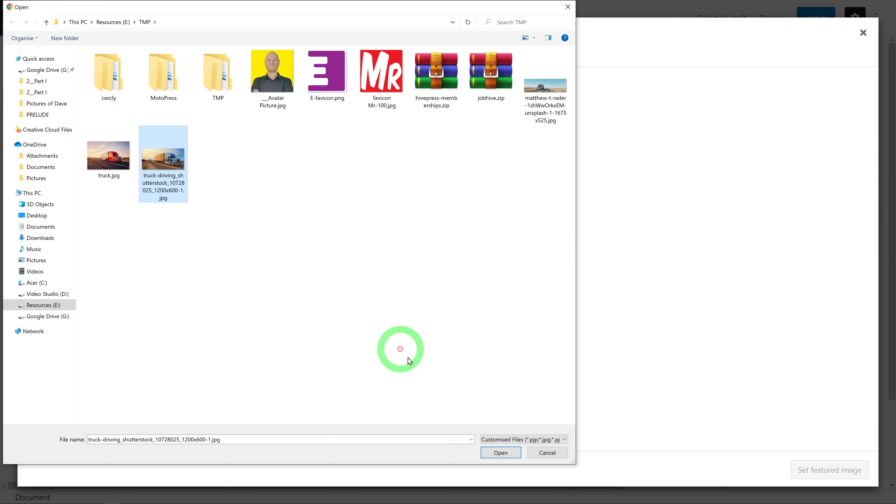
pyautogui.click(491, 457)
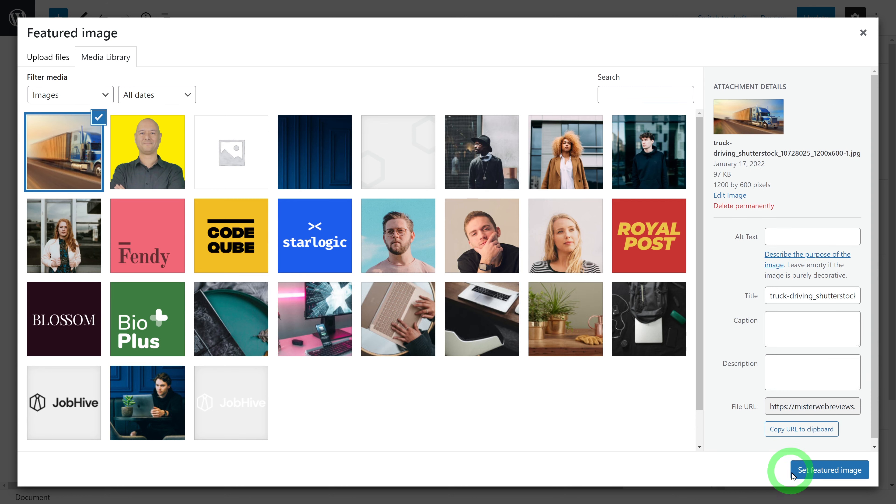
pyautogui.click(808, 473)
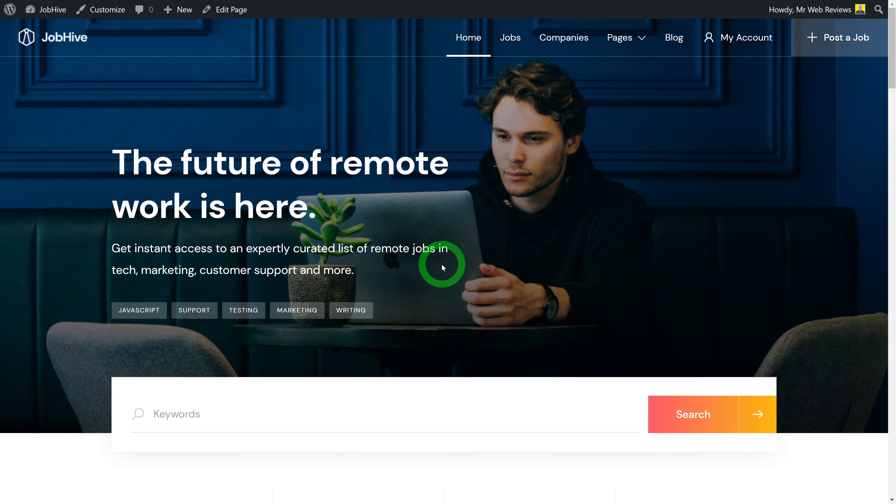
pyautogui.press('F5')
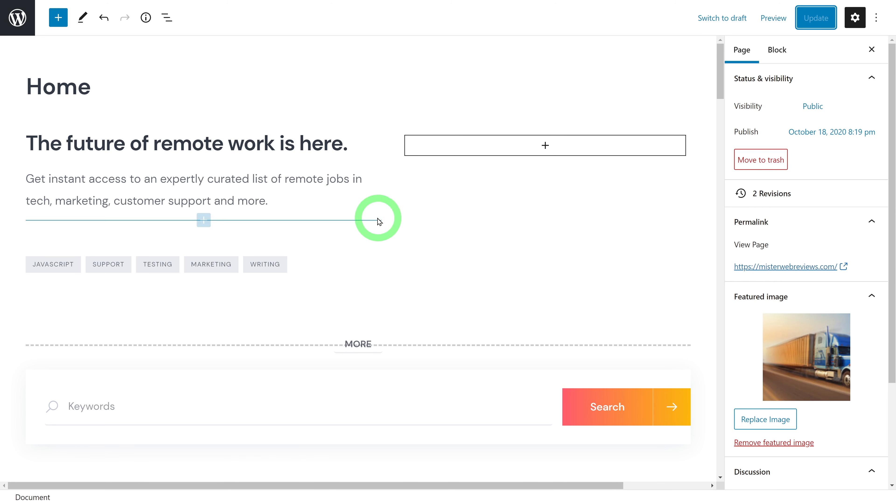
# Retitle the hero 'Jobs for Truck Drivers', replace the subtitle with truck-driver wording, and update
pyautogui.click(182, 144)
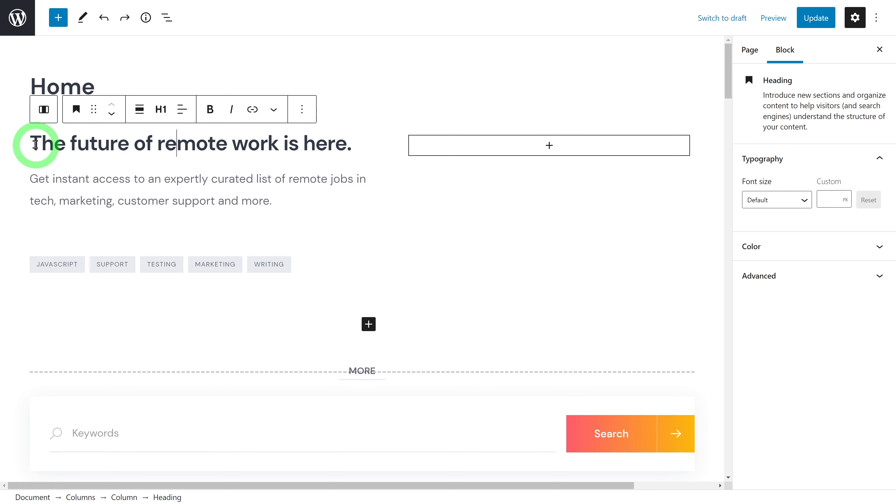
pyautogui.moveTo(41, 144); pyautogui.dragTo(297, 169)
pyautogui.write('Jobs for Truck Drivers')
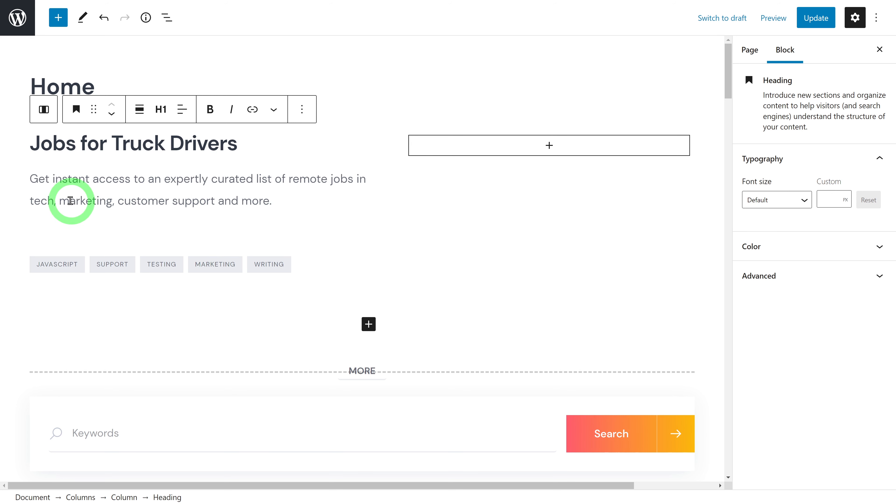
pyautogui.tripleClick(213, 201)
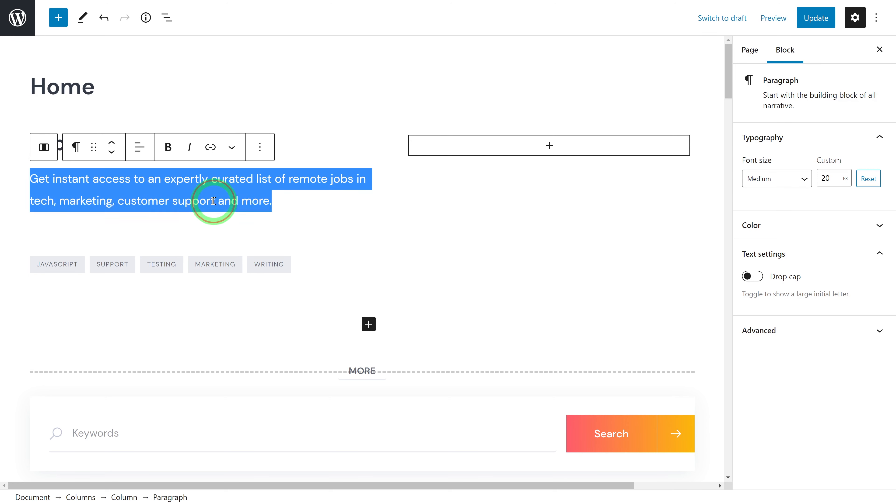
pyautogui.write('Get instant access to hundreds of jobs dedicated for Truck Drivers within the United States and Canada.')
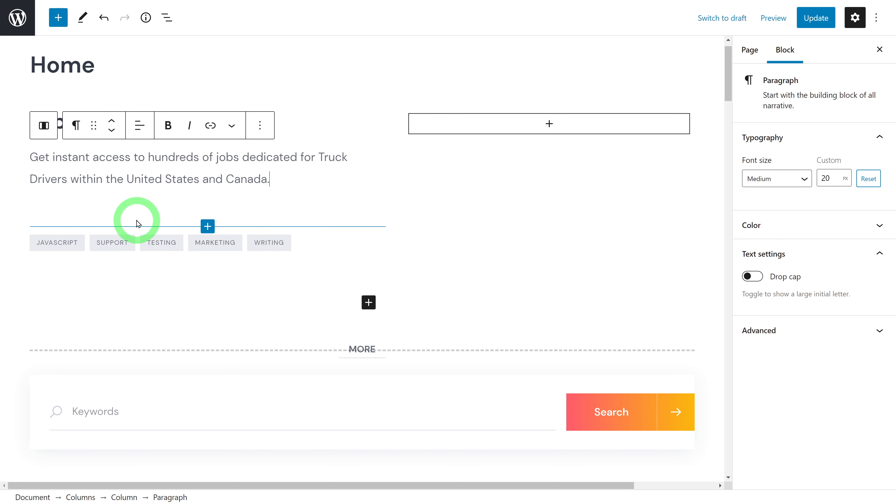
pyautogui.click(812, 18)
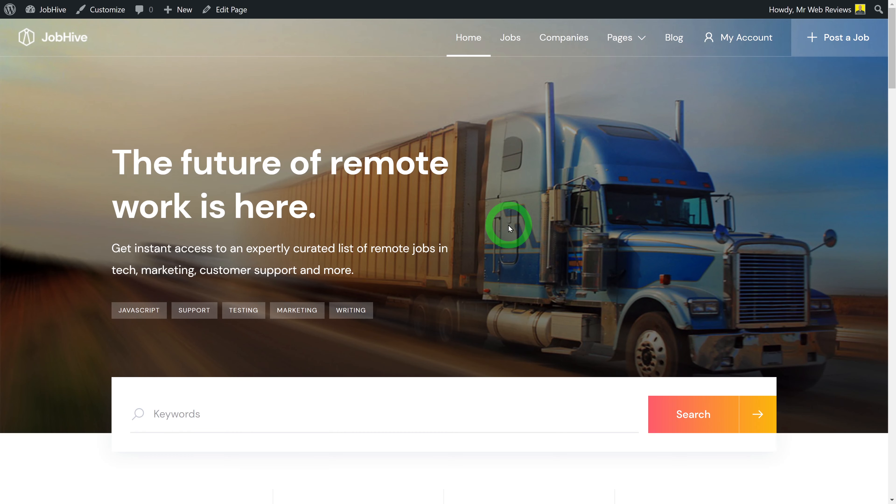
pyautogui.press('F5')
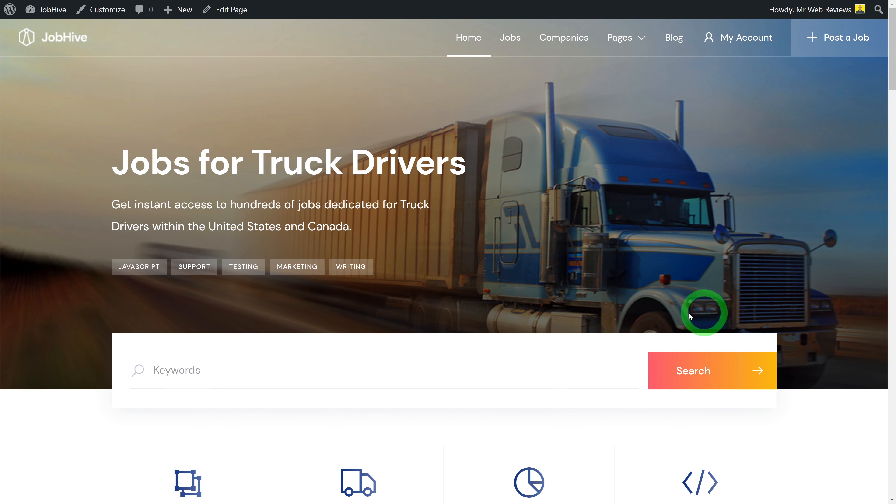
# Move the Job Search Form block below Job Categories, update, and view the live page
pyautogui.scroll(-5, 236, 424)
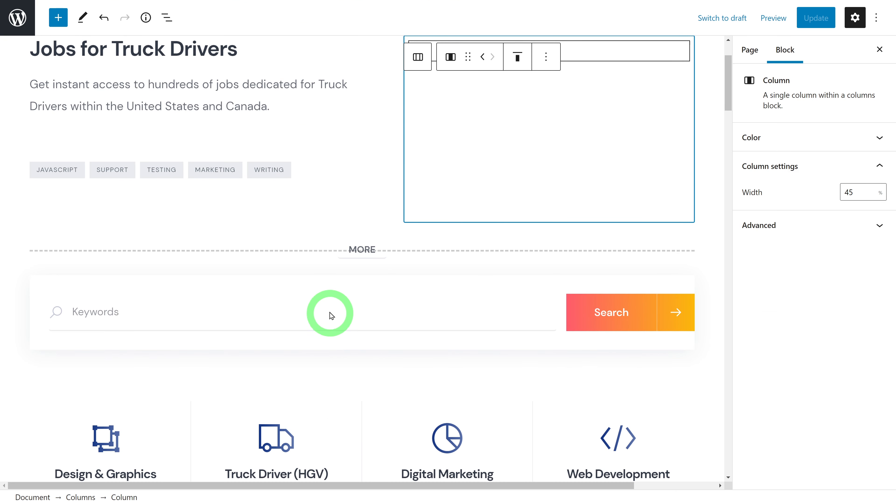
pyautogui.click(342, 312)
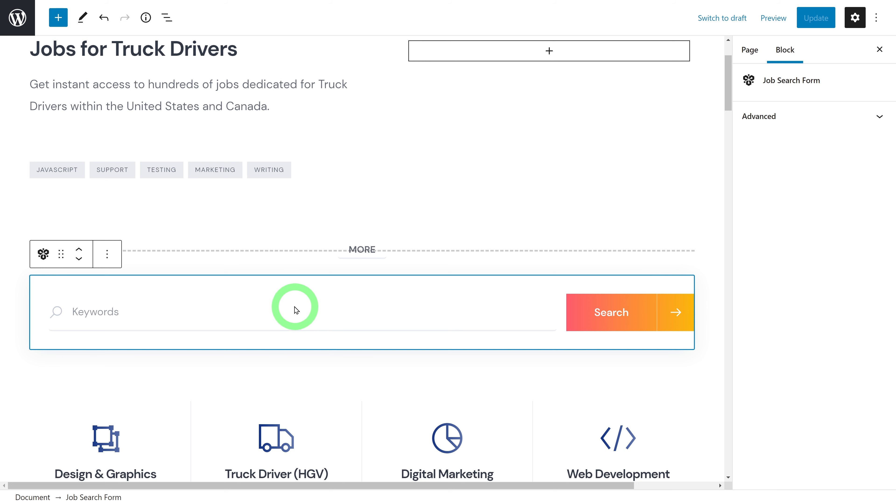
pyautogui.click(79, 260)
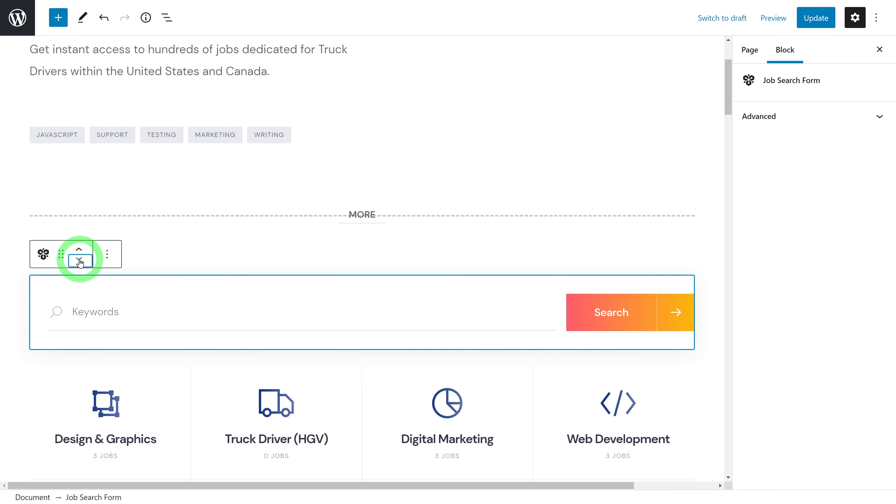
pyautogui.click(714, 267)
pyautogui.scroll(1, 714, 272)
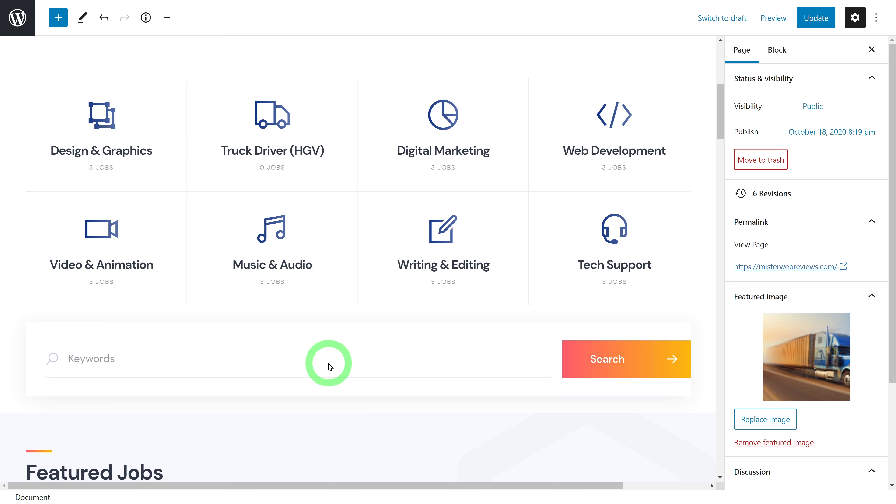
pyautogui.click(816, 18)
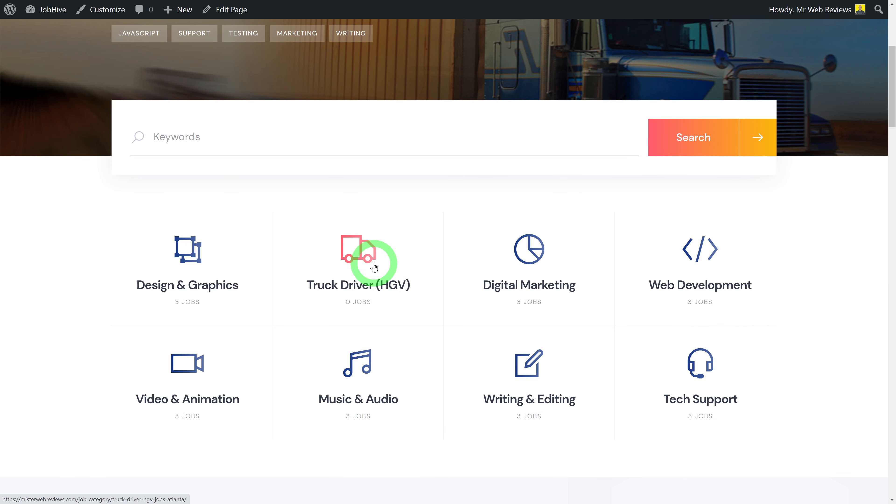
pyautogui.click(374, 267)
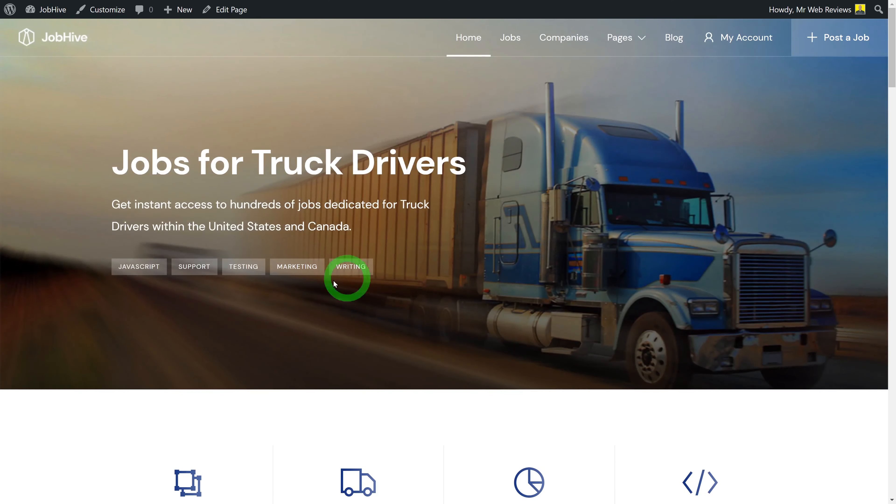
# Review the live category grid, then select the Job Search Form block in the editor
pyautogui.scroll(-6, 729, 303)
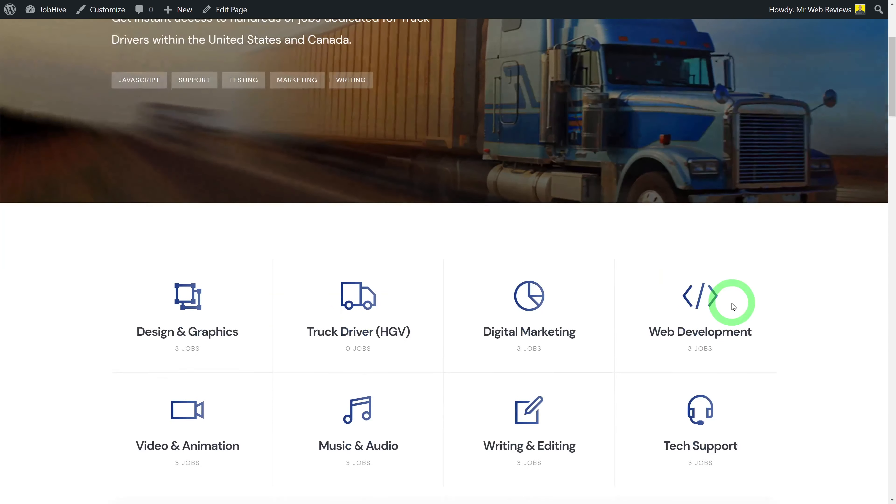
pyautogui.scroll(-6, 781, 320)
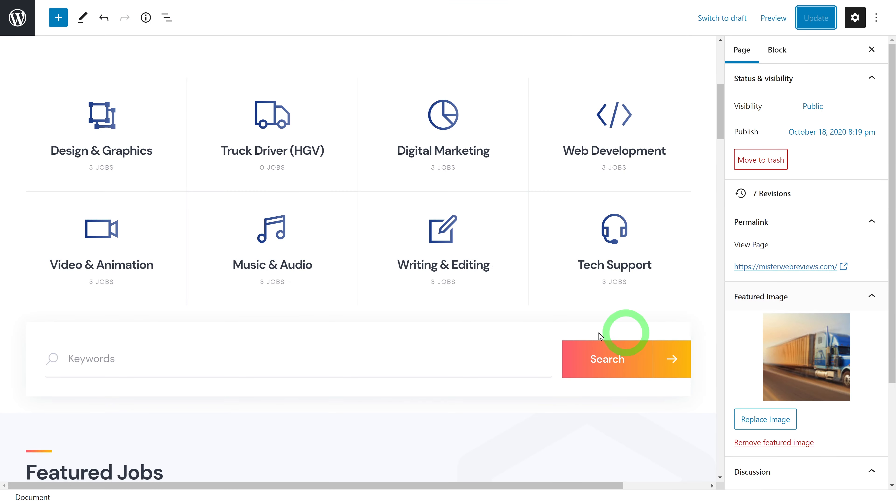
pyautogui.click(152, 334)
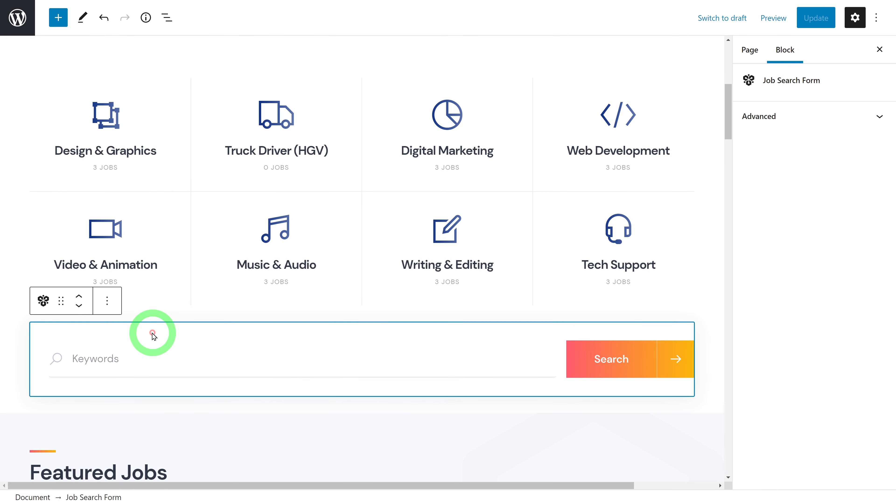
# Move the Job Search Form block back above Job Categories and update the Home page
pyautogui.click(80, 298)
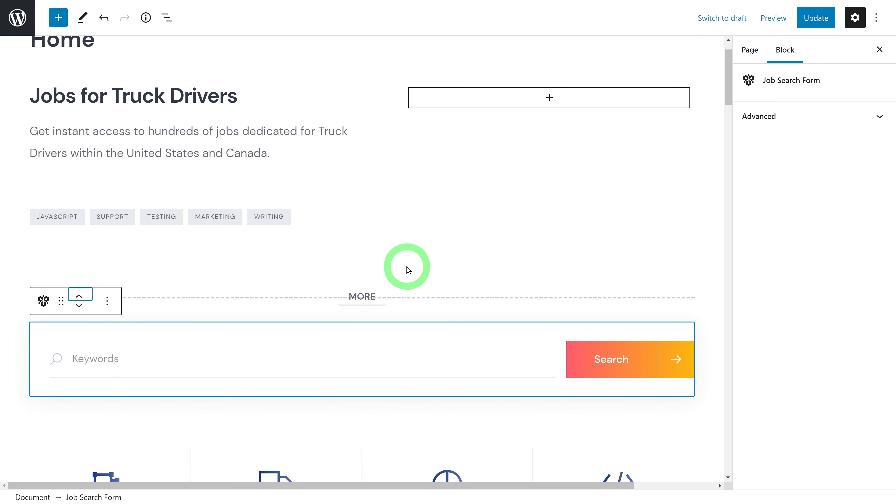
pyautogui.click(813, 22)
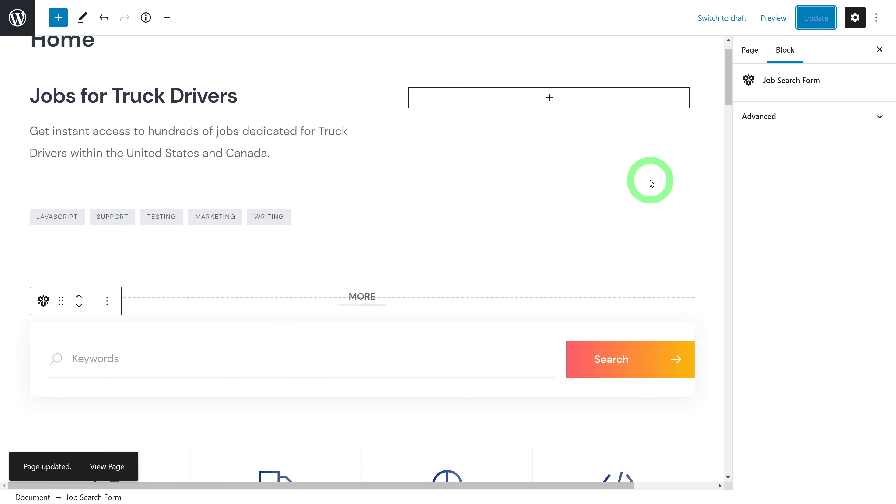
pyautogui.scroll(-6, 671, 216)
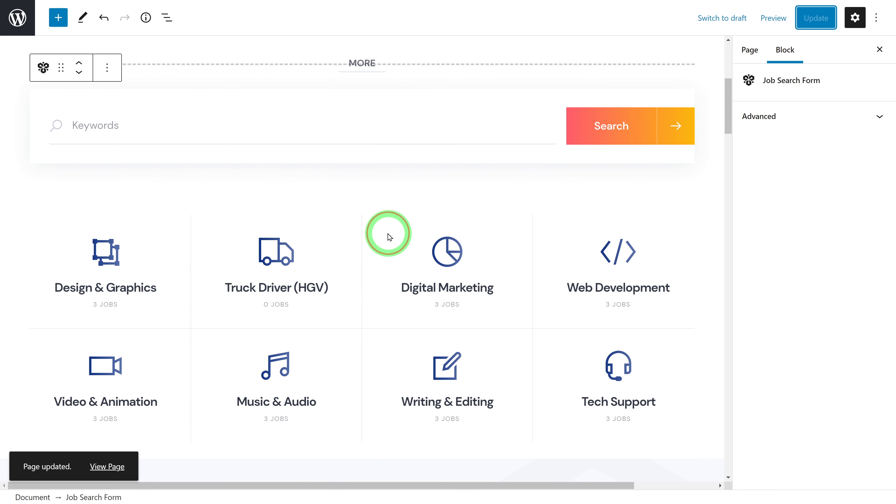
pyautogui.click(390, 235)
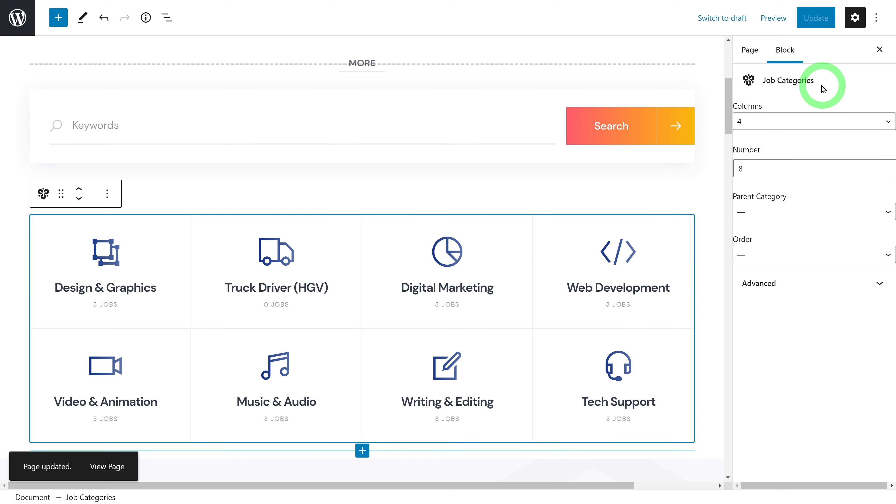
# Lay out the Job Categories block in 3 columns showing 9 categories, including Truck Driver (HGV)
pyautogui.scroll(-1, 300, 99)
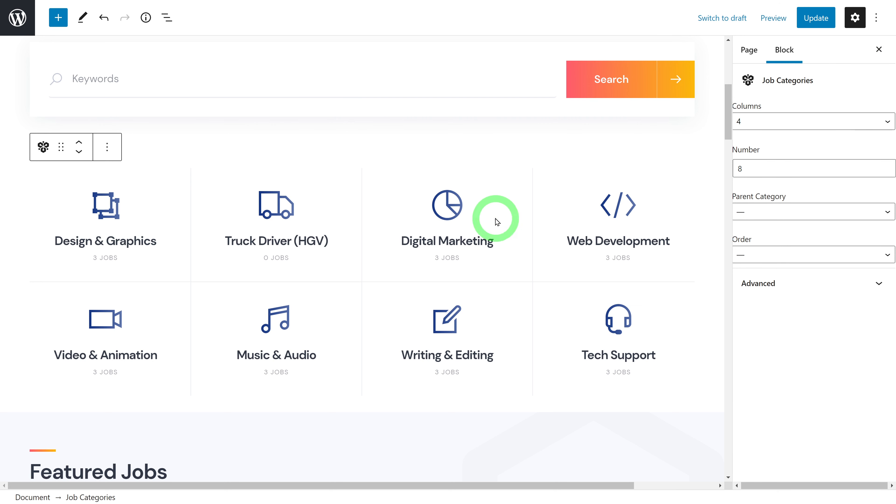
pyautogui.click(893, 122)
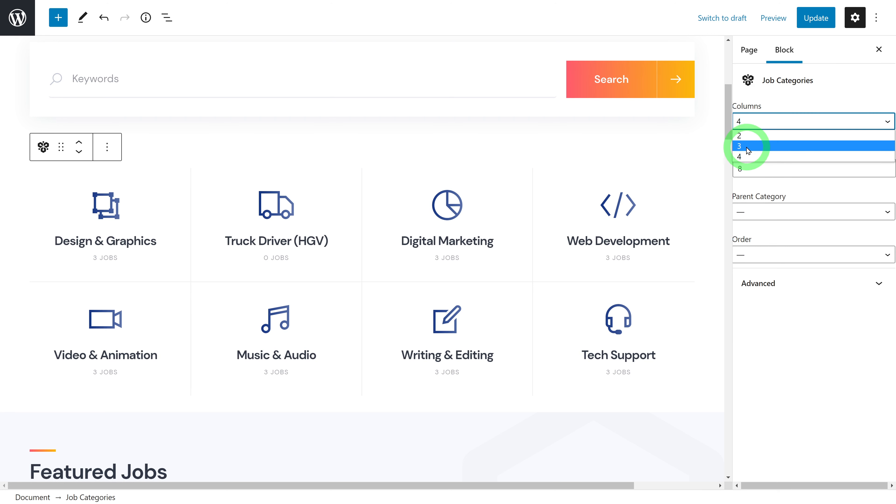
pyautogui.click(758, 148)
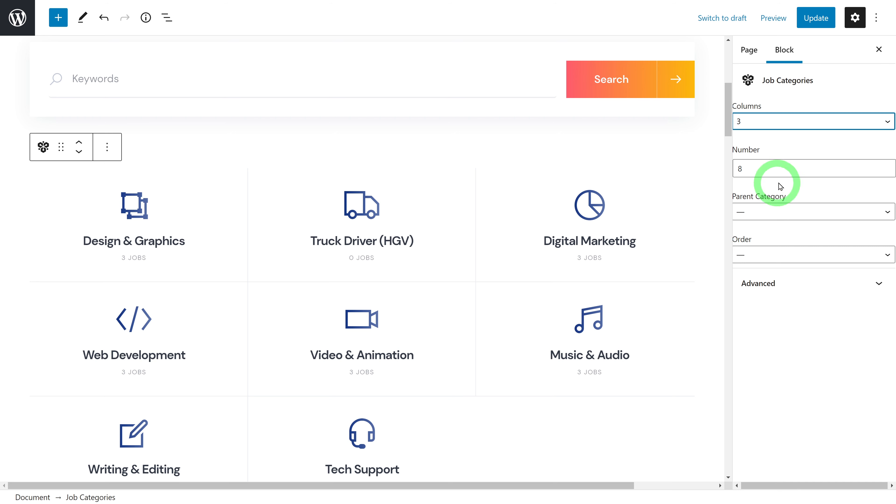
pyautogui.click(887, 166)
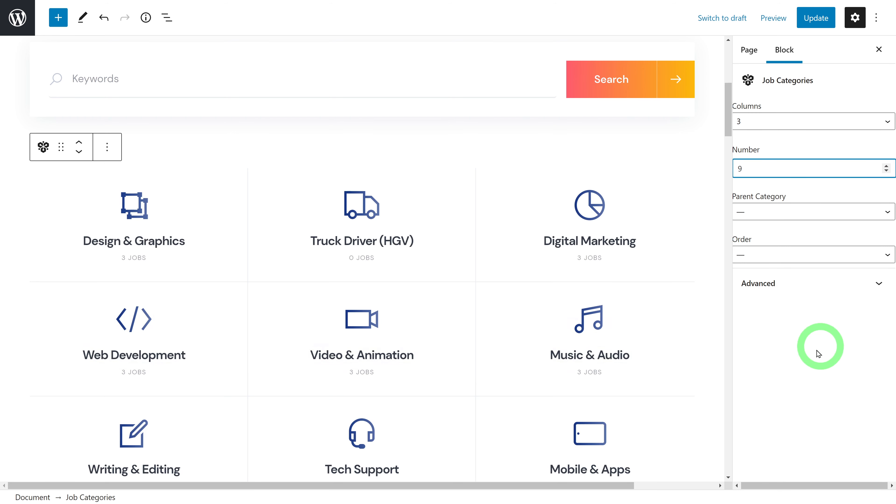
pyautogui.scroll(-2, 701, 377)
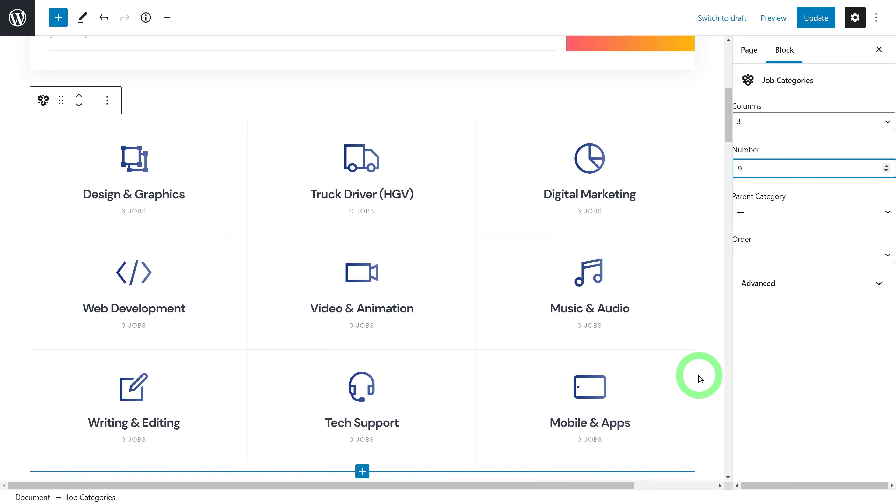
pyautogui.scroll(1, 700, 380)
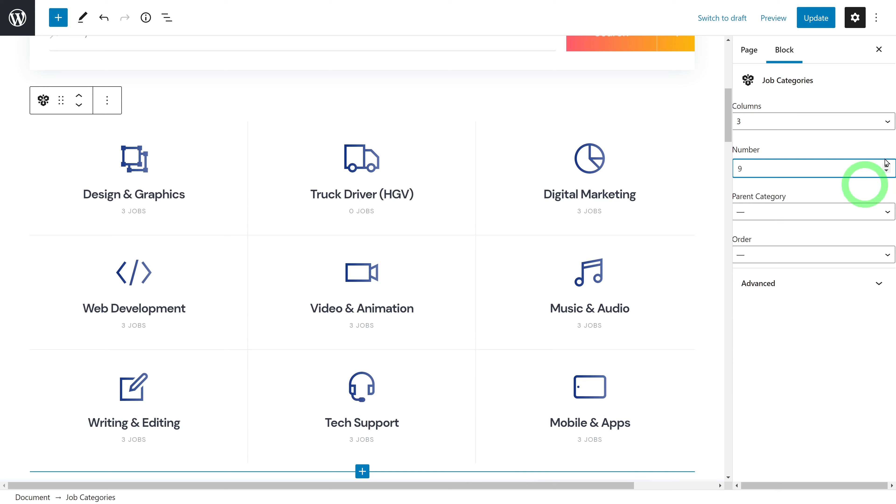
pyautogui.click(887, 172)
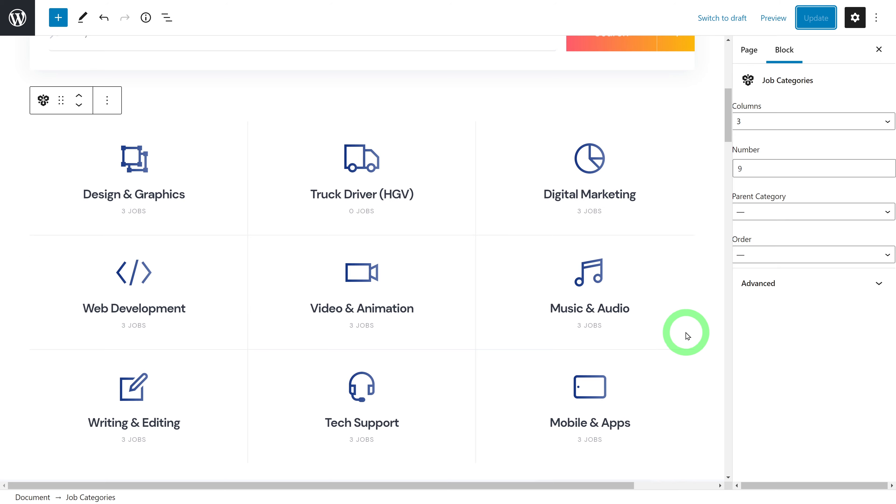
pyautogui.scroll(-10, 686, 335)
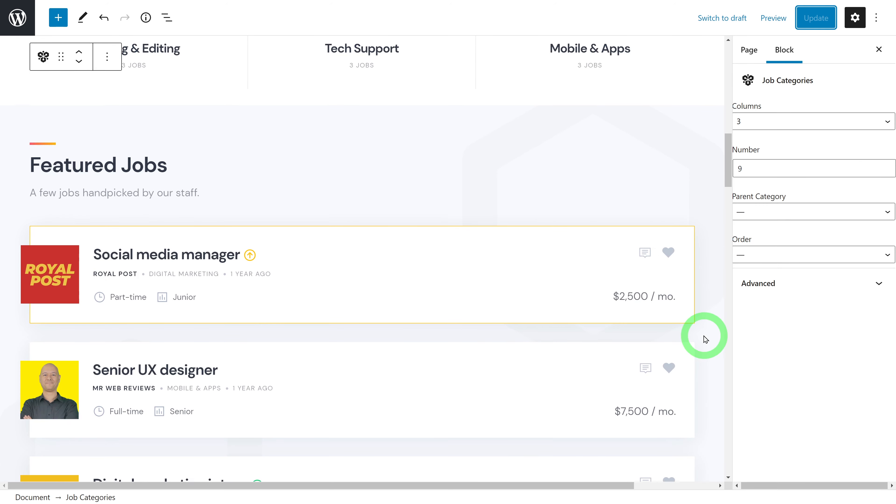
pyautogui.scroll(-1, 706, 339)
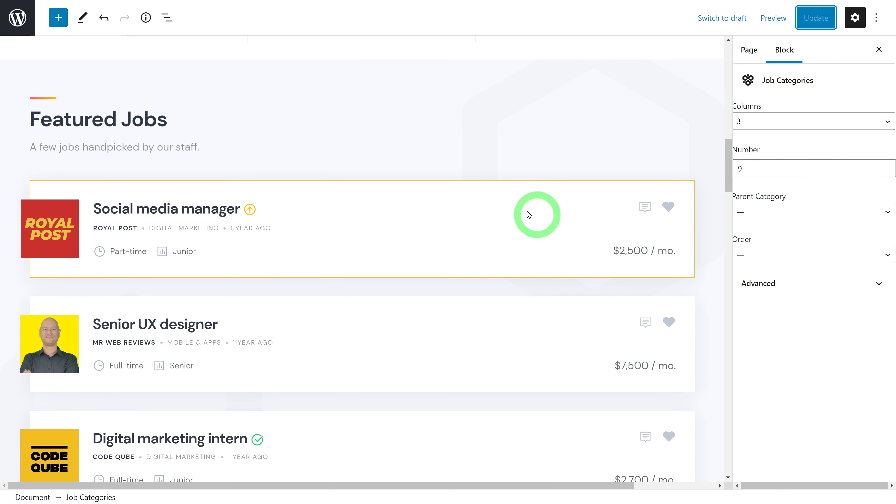
# Set the Featured Jobs block to a single column listing 4 jobs
pyautogui.click(342, 194)
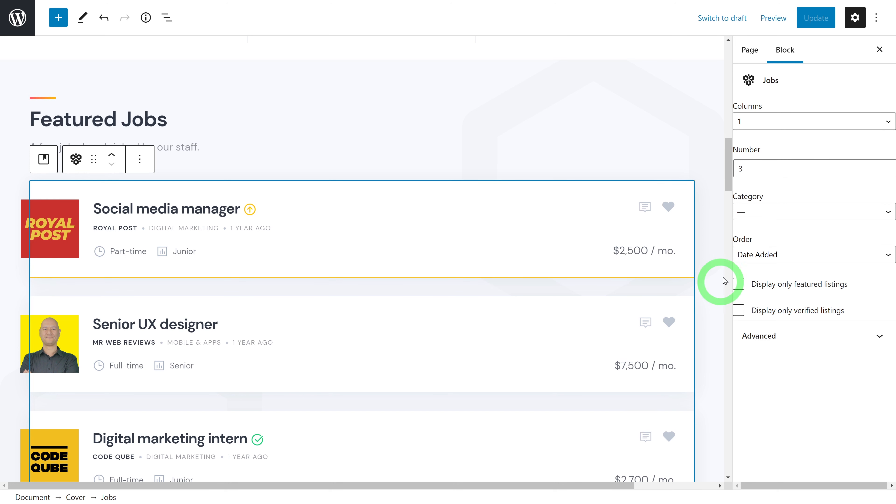
pyautogui.click(890, 122)
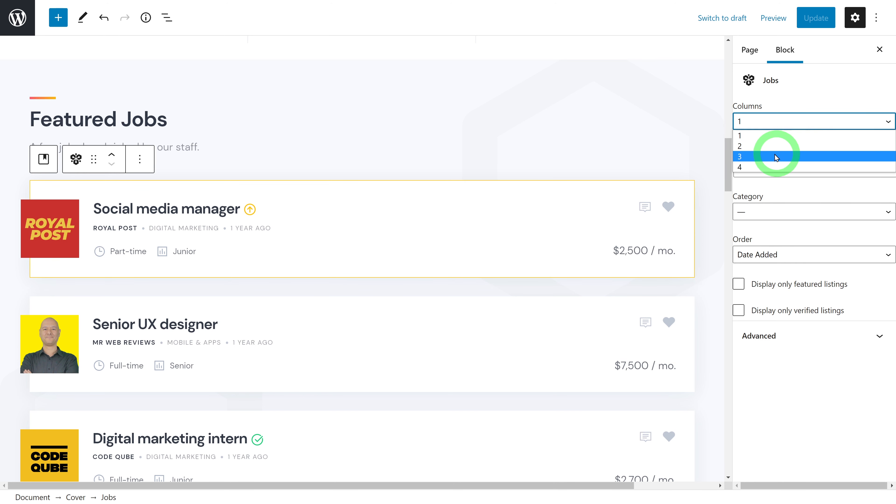
pyautogui.click(755, 157)
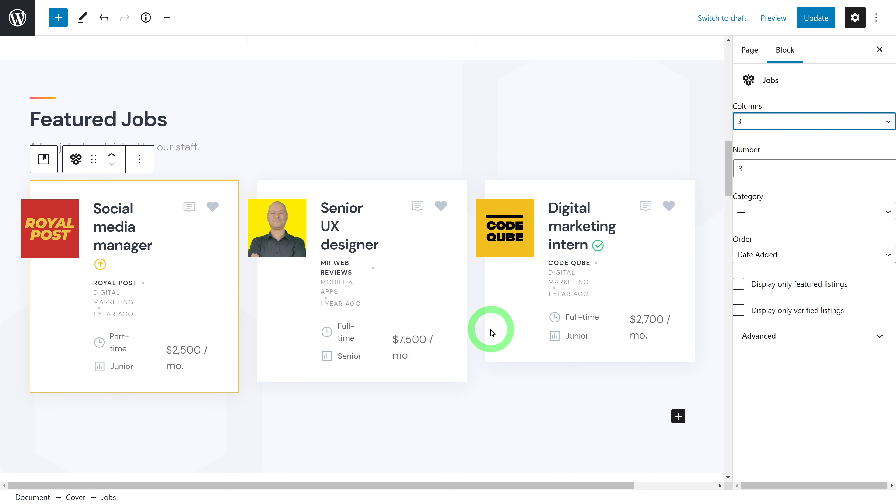
pyautogui.click(844, 121)
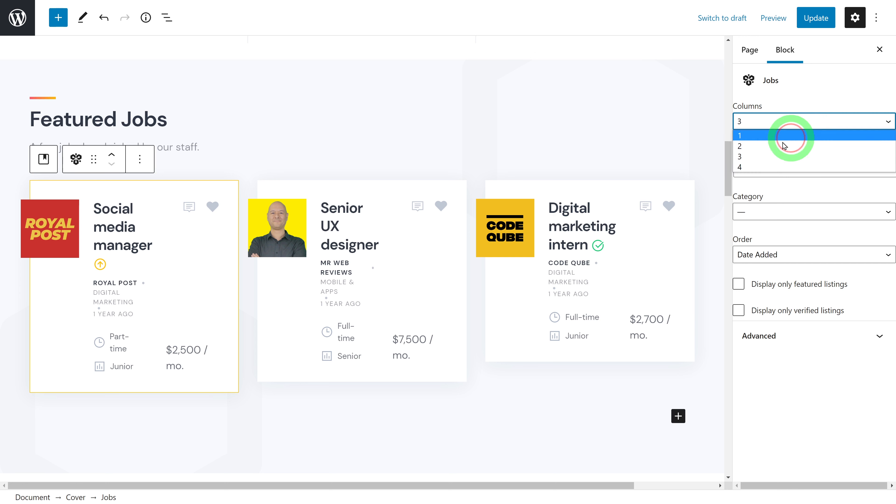
pyautogui.click(784, 143)
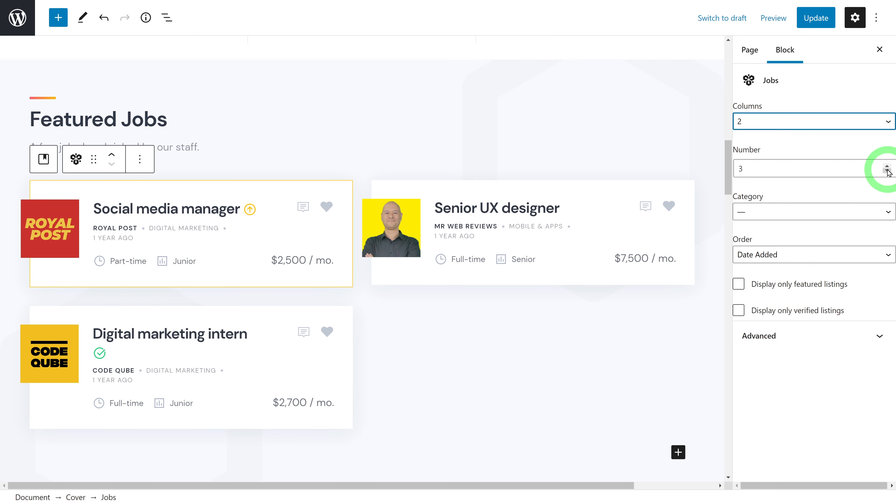
pyautogui.click(887, 166)
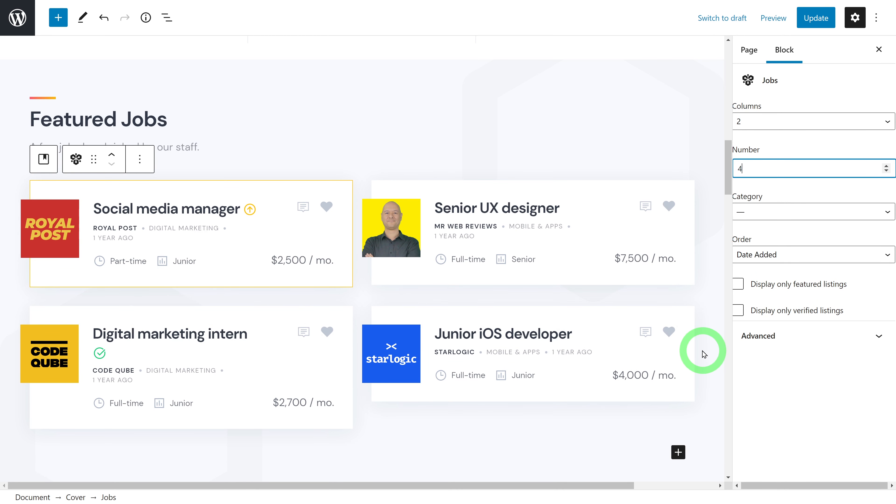
pyautogui.click(880, 121)
pyautogui.click(794, 142)
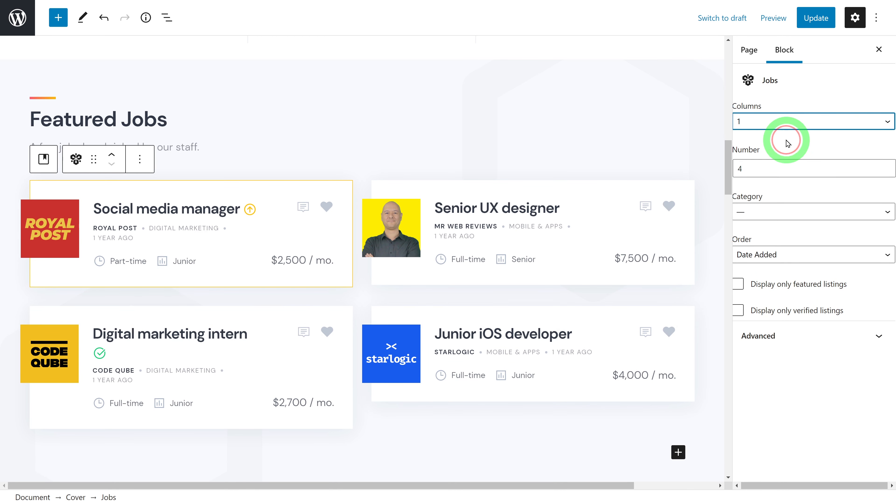
pyautogui.scroll(-3, 477, 287)
pyautogui.scroll(-7, 477, 286)
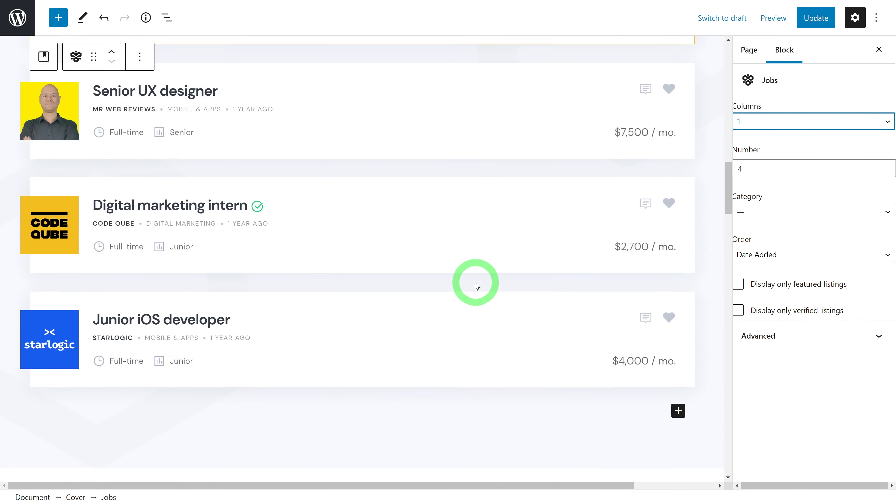
pyautogui.scroll(5, 478, 287)
pyautogui.scroll(5, 478, 287)
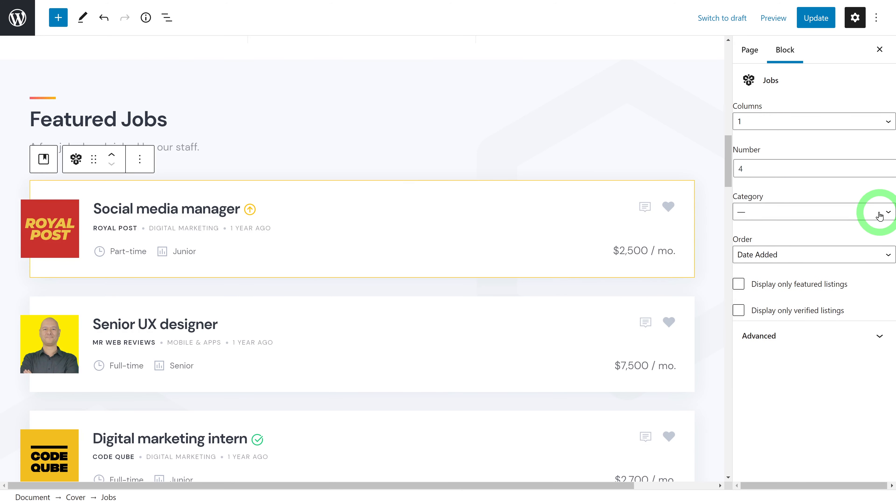
# Leave the jobs unfiltered by category and sorted by Date Added
pyautogui.click(880, 215)
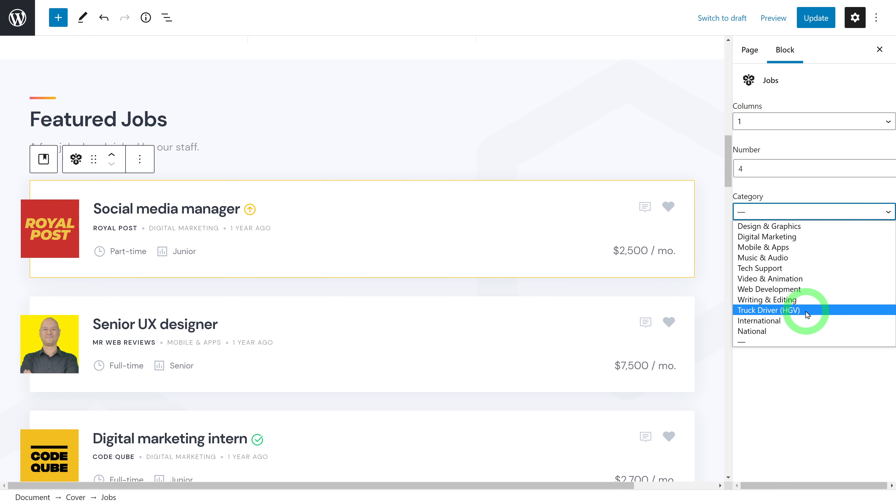
pyautogui.click(780, 193)
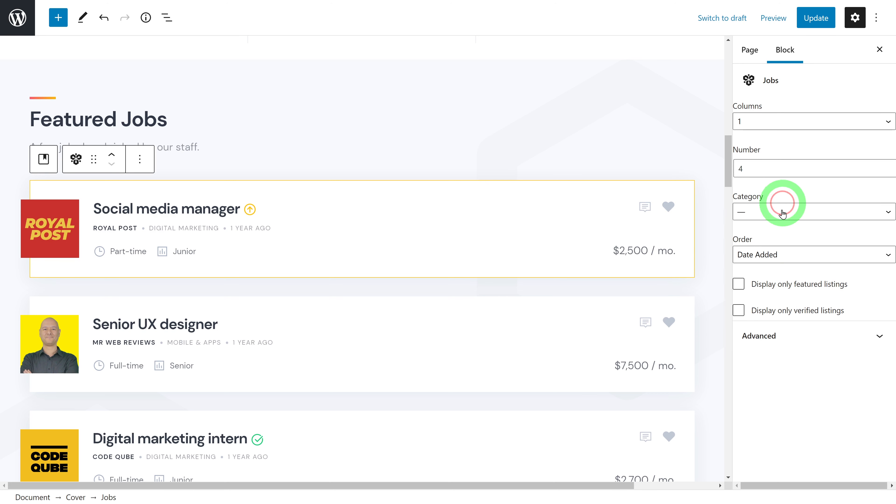
pyautogui.click(882, 259)
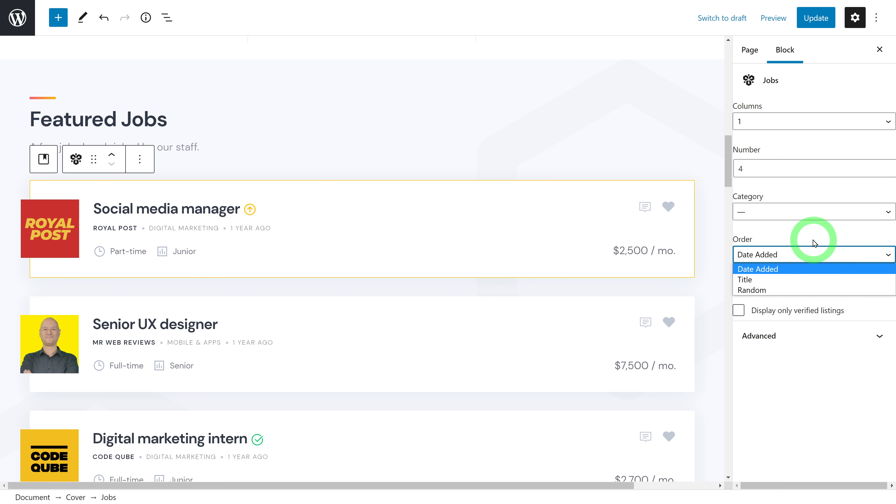
pyautogui.click(823, 270)
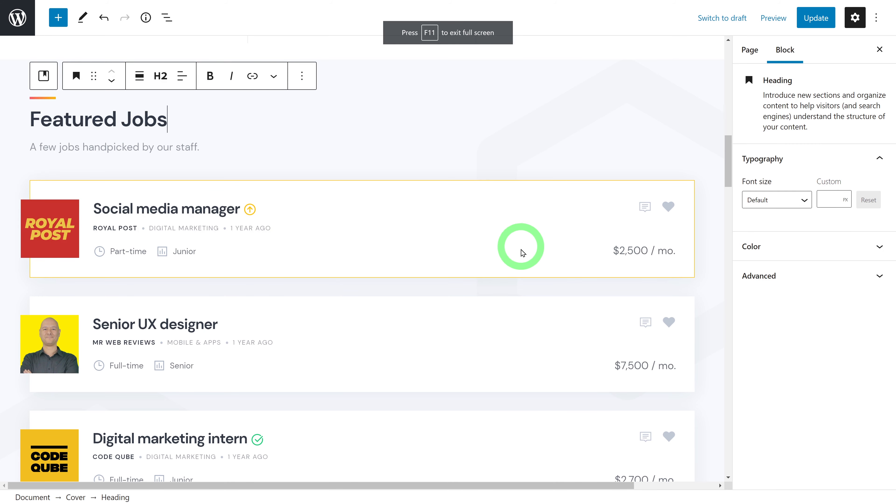
# Scroll down the Home page to the What People Say section
pyautogui.scroll(-12, 522, 253)
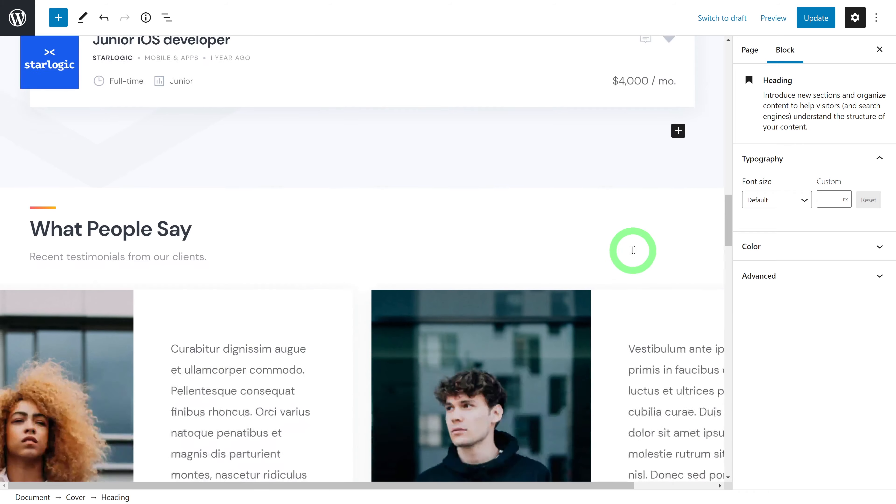
pyautogui.scroll(-4, 632, 250)
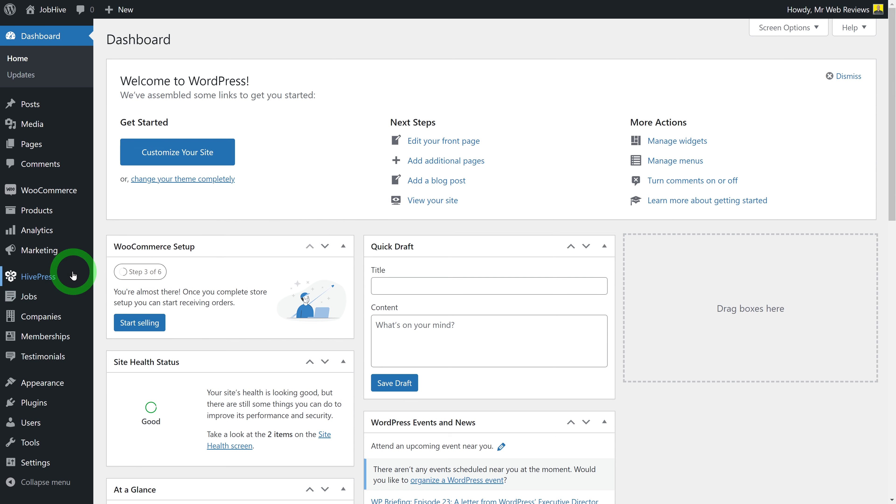
# Open the Testimonials list and look over the four published entries
pyautogui.moveTo(47, 367)
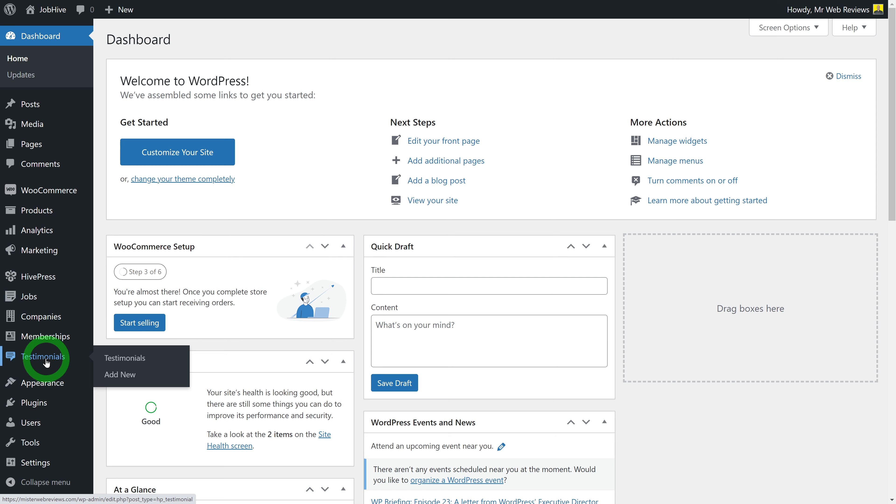
pyautogui.click(47, 361)
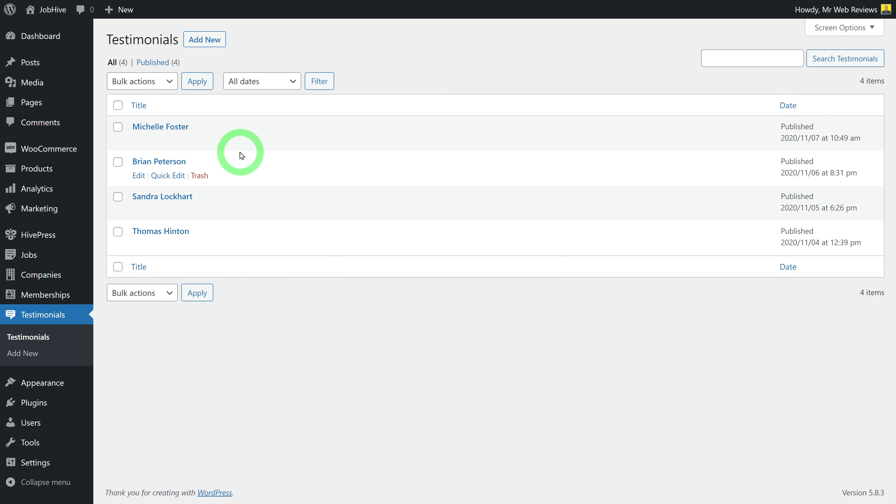
pyautogui.moveTo(171, 141)
pyautogui.moveTo(169, 197)
pyautogui.moveTo(216, 241)
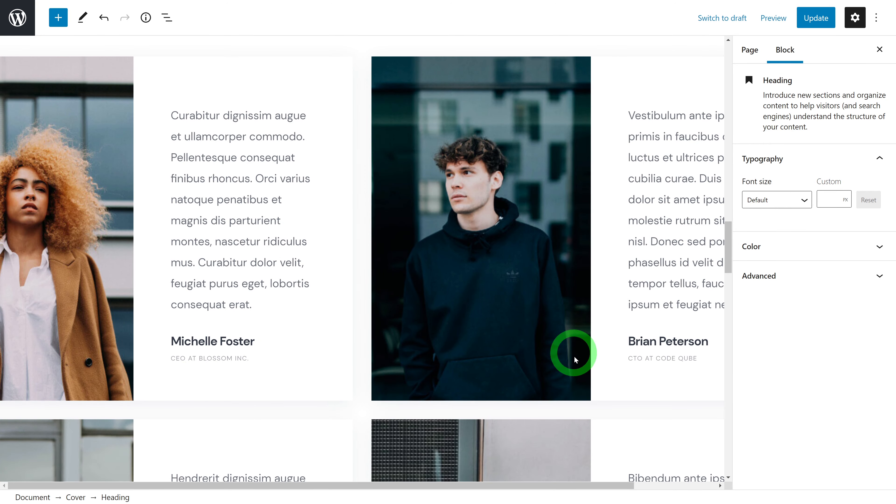
pyautogui.scroll(-10, 575, 359)
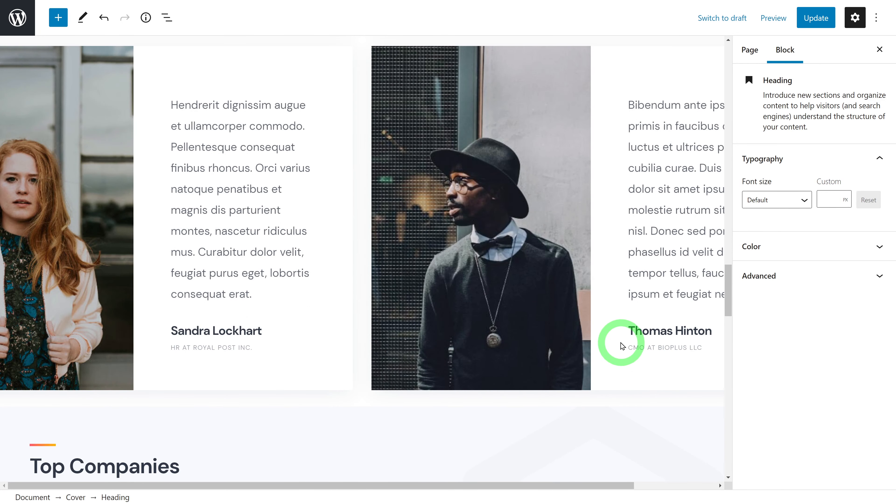
pyautogui.scroll(13, 551, 335)
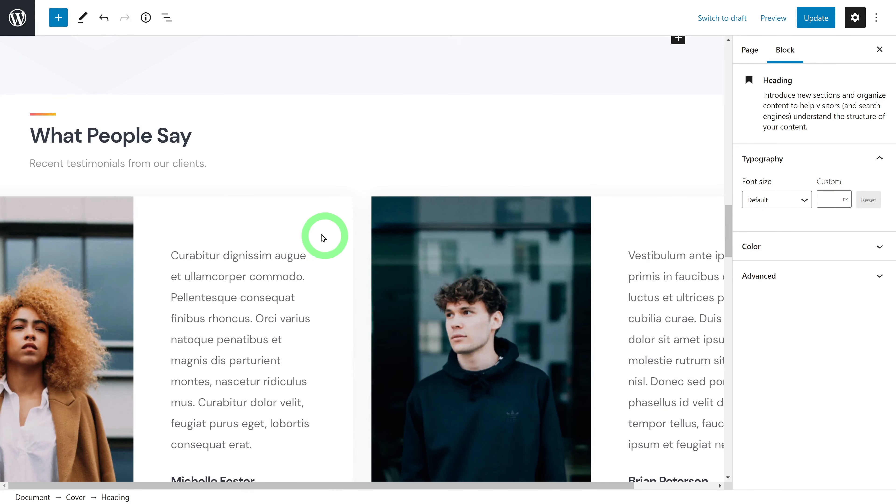
pyautogui.click(316, 234)
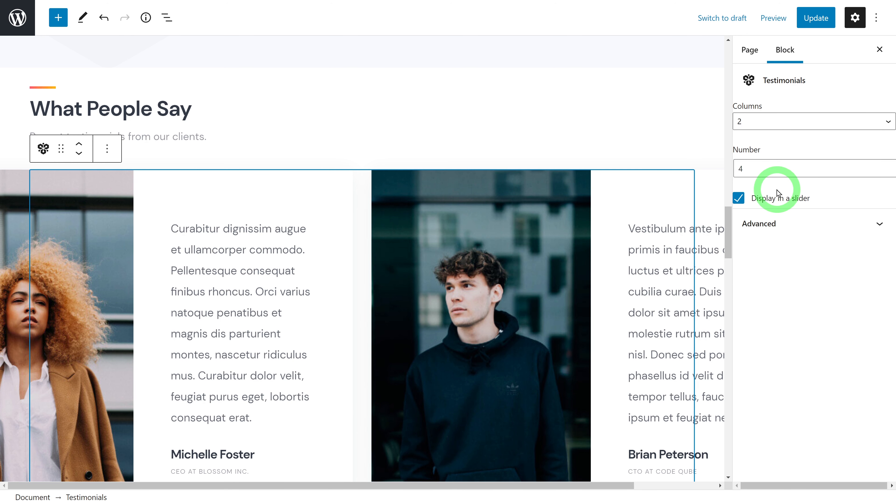
pyautogui.scroll(-3, 666, 300)
pyautogui.scroll(-8, 632, 310)
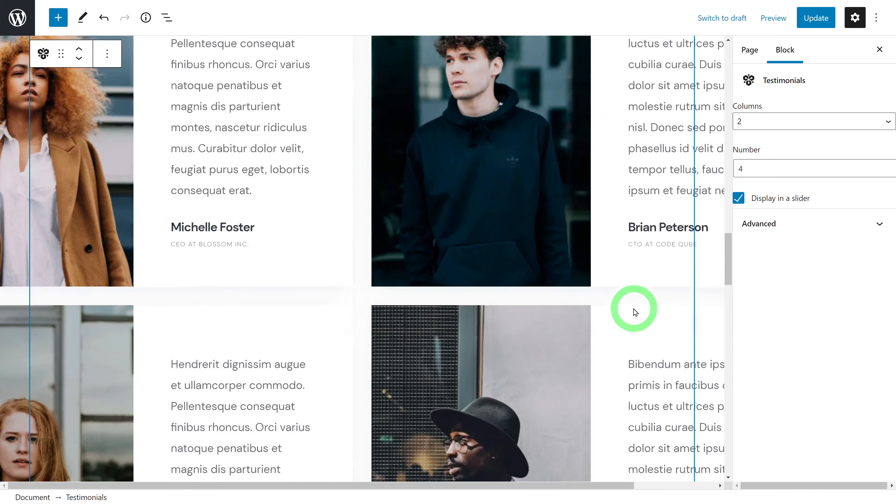
pyautogui.scroll(-7, 639, 313)
pyautogui.scroll(-2, 684, 314)
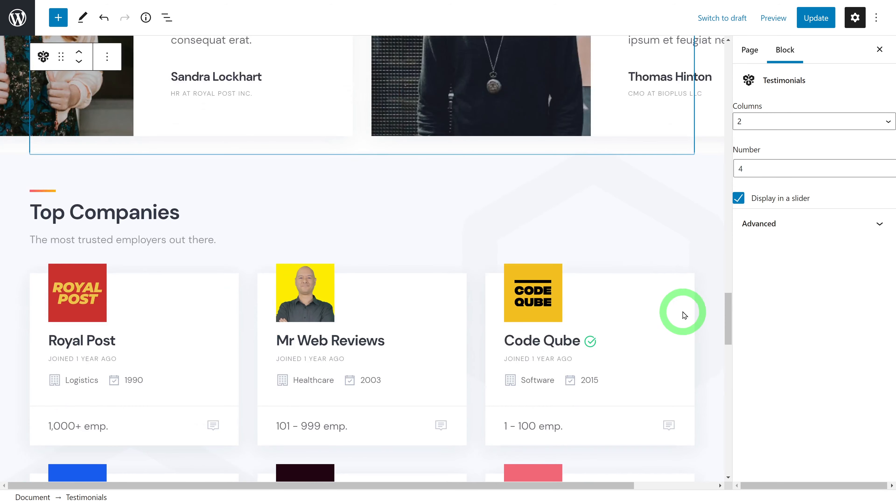
pyautogui.scroll(-1, 701, 313)
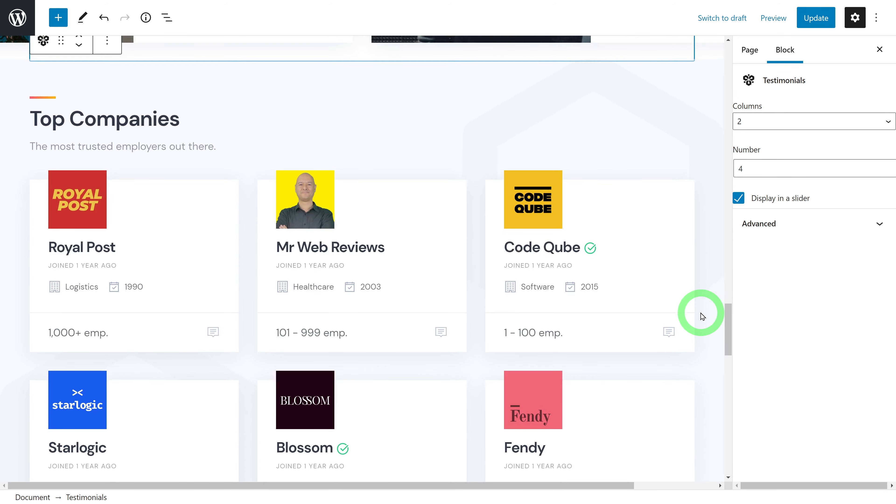
pyautogui.click(260, 211)
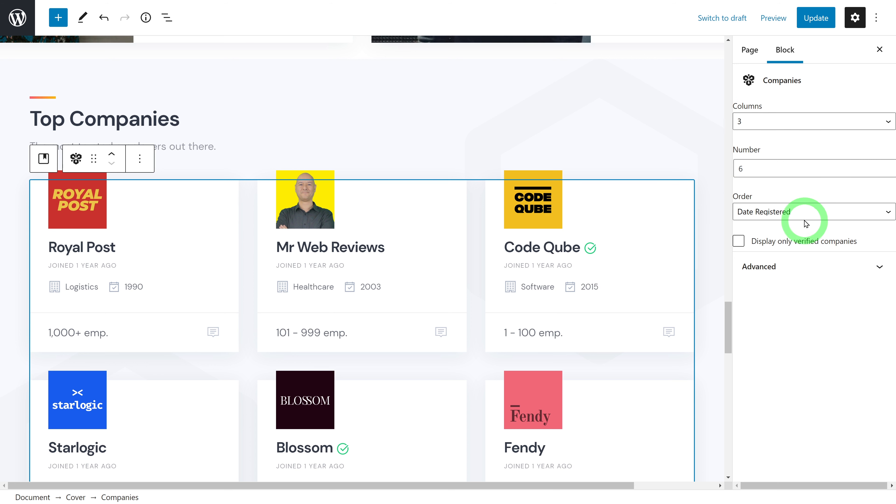
pyautogui.click(828, 213)
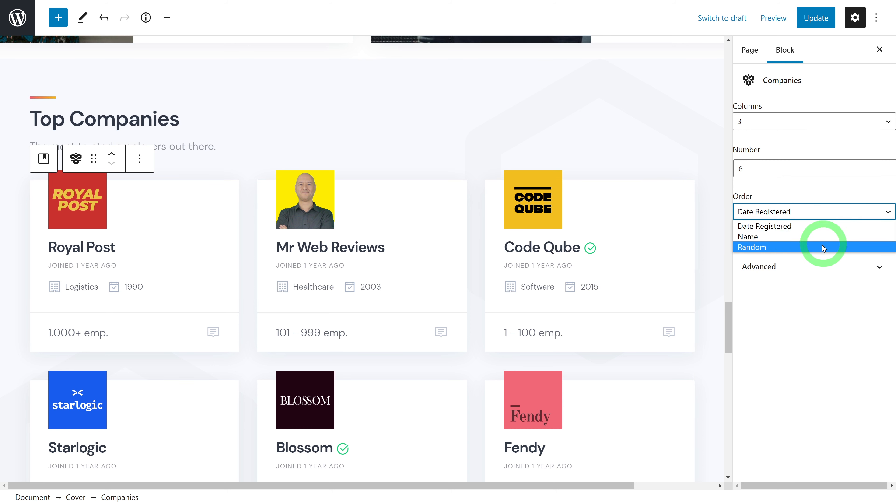
pyautogui.click(826, 198)
pyautogui.scroll(-5, 696, 255)
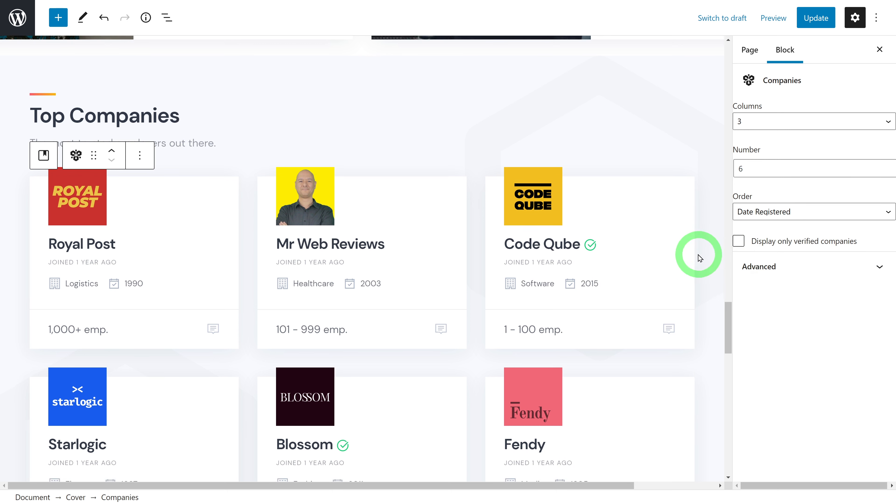
pyautogui.scroll(-8, 689, 263)
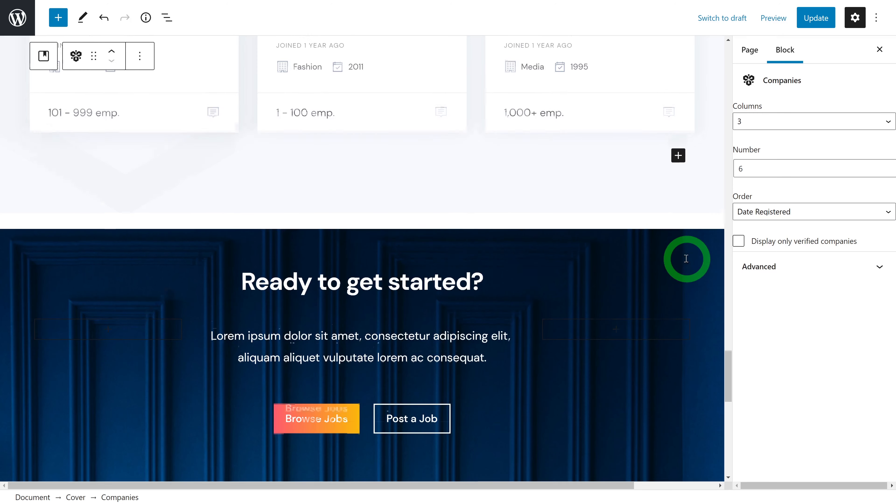
pyautogui.scroll(1, 686, 263)
pyautogui.scroll(-1, 684, 259)
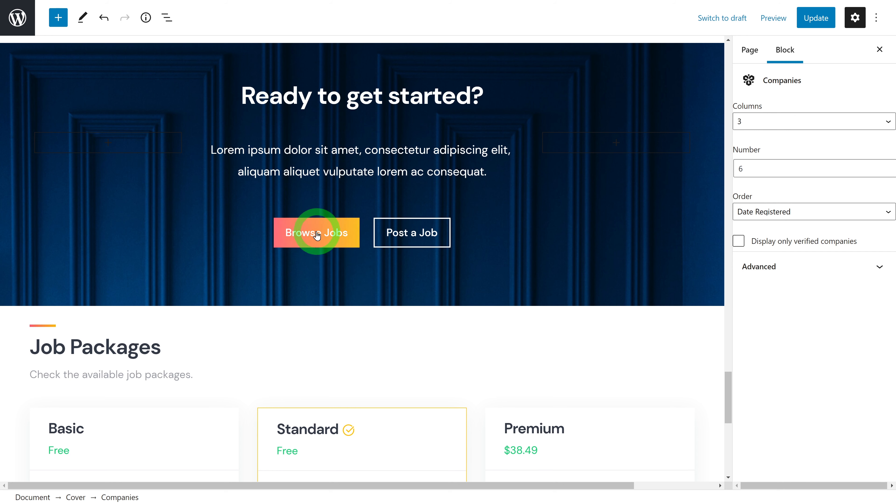
pyautogui.click(407, 239)
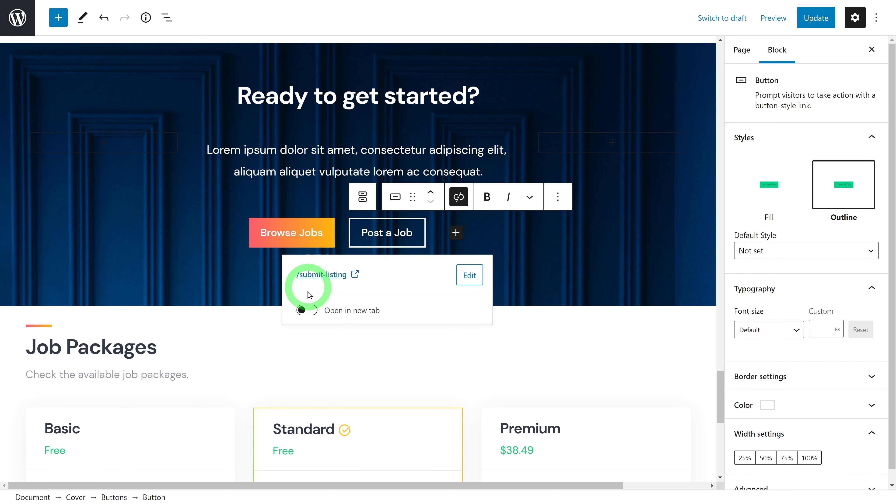
pyautogui.click(292, 233)
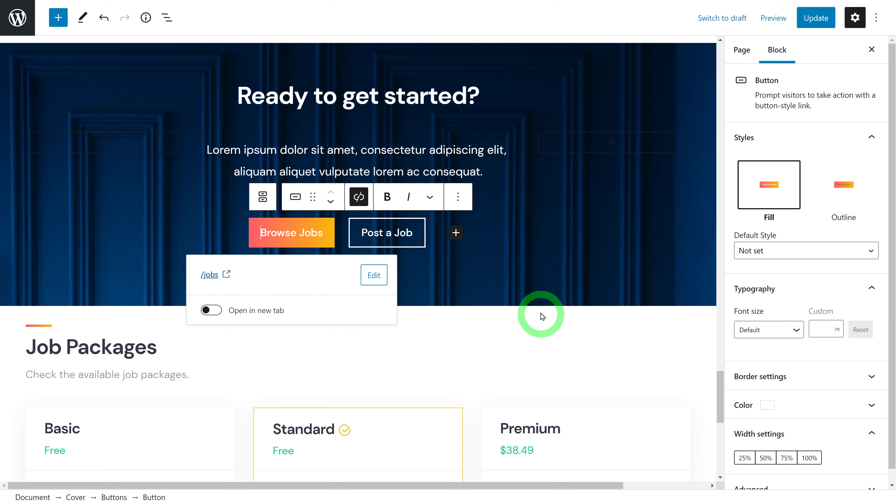
pyautogui.click(568, 327)
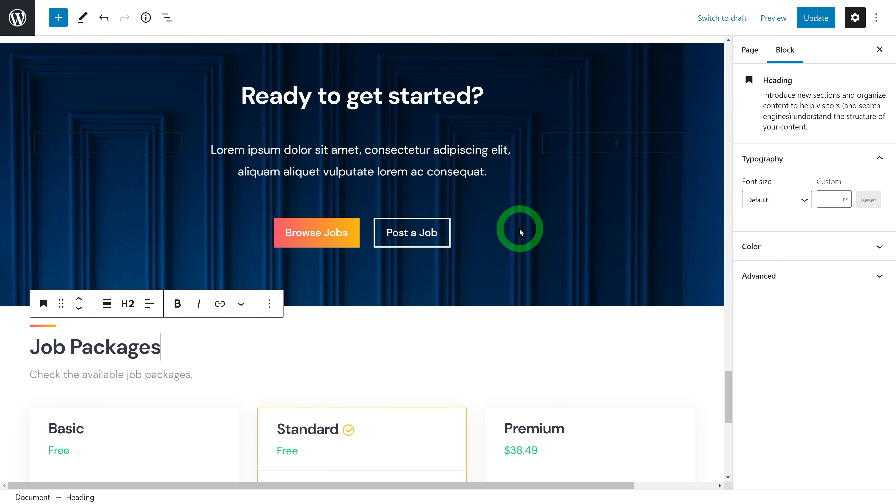
pyautogui.scroll(-7, 521, 232)
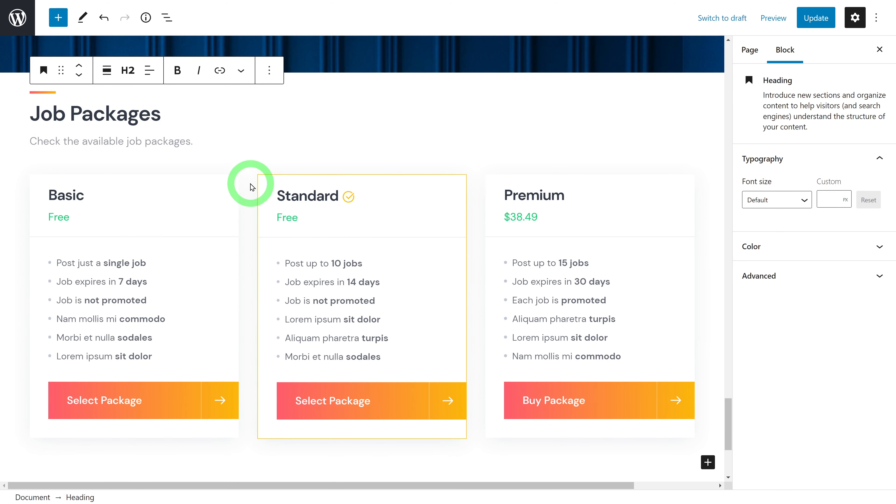
# Select the Job Packages block to check its 3 packages in 3 columns
pyautogui.click(254, 186)
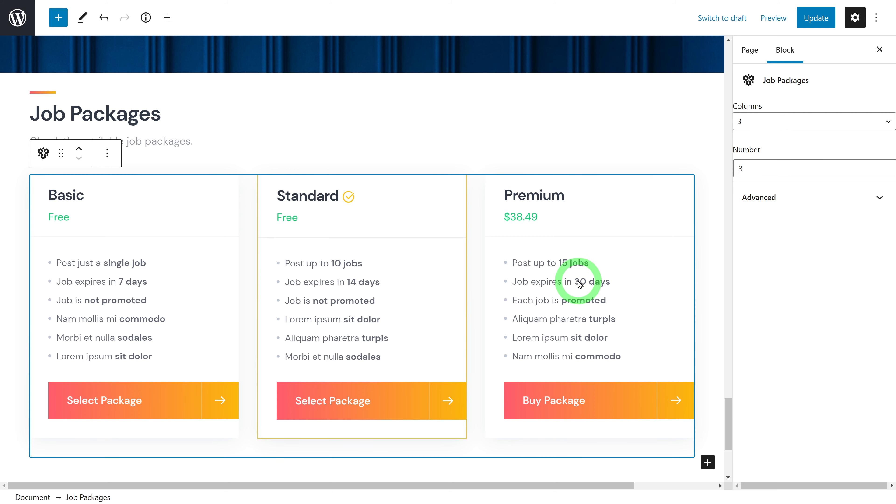
pyautogui.scroll(-5, 580, 284)
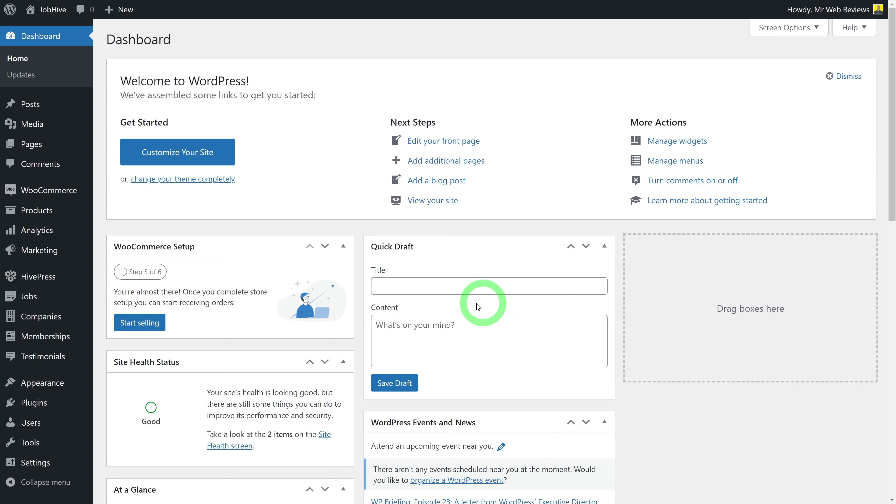
# Go to Appearance > Widgets and expand the Site (footer) widget area
pyautogui.moveTo(53, 383)
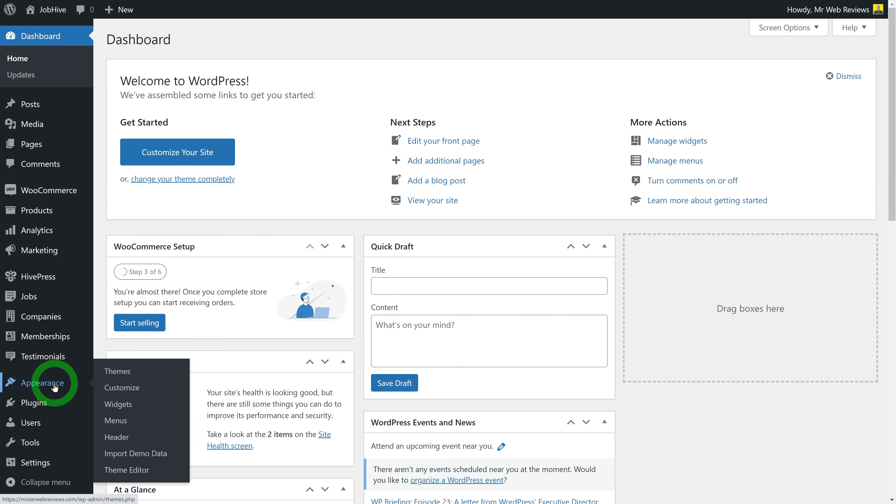
pyautogui.click(128, 405)
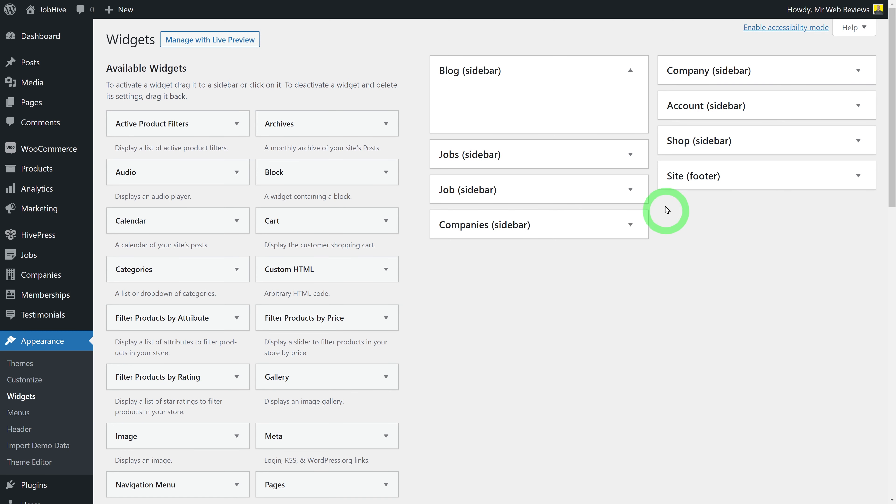
pyautogui.click(858, 176)
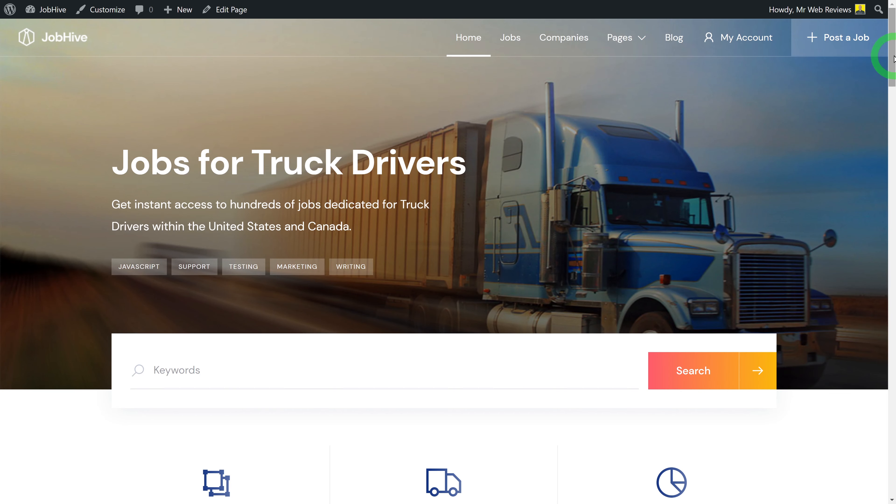
pyautogui.scroll(-1, 894, 122)
pyautogui.moveTo(894, 122); pyautogui.dragTo(894, 466)
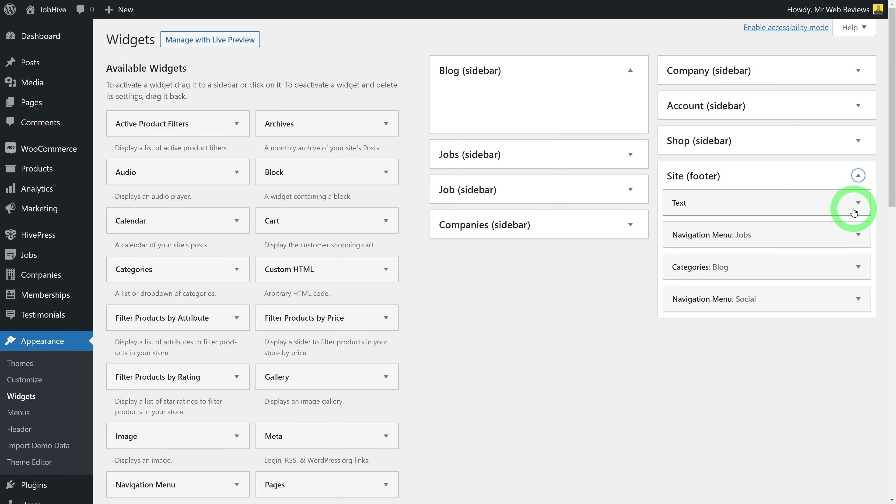
# Review the footer Text widget's JobHive logo and description paragraph
pyautogui.click(859, 204)
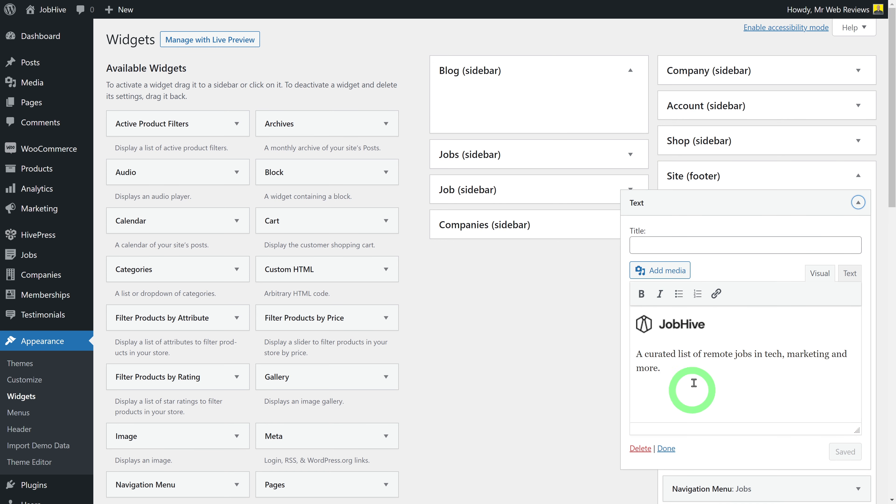
pyautogui.click(671, 324)
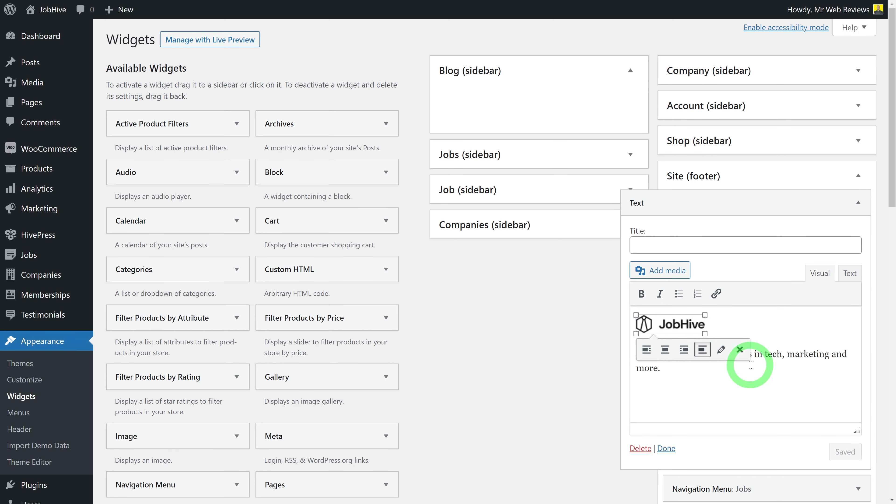
pyautogui.click(778, 376)
pyautogui.tripleClick(673, 380)
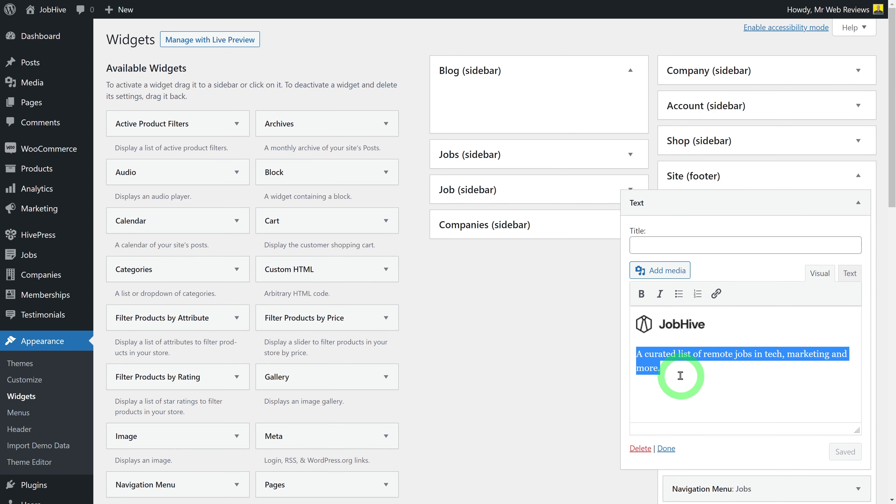
pyautogui.click(858, 202)
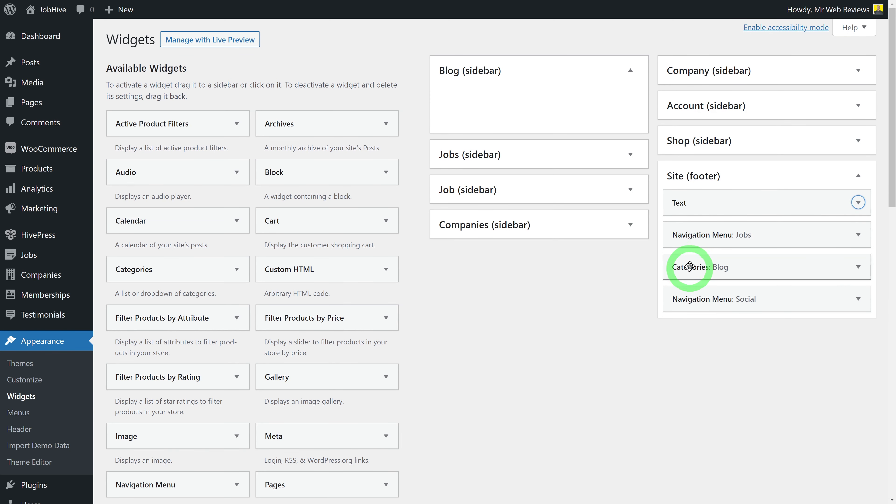
# Confirm the footer Navigation Menu widget shows Jobs, and open Appearance > Menus in a new tab
pyautogui.click(860, 235)
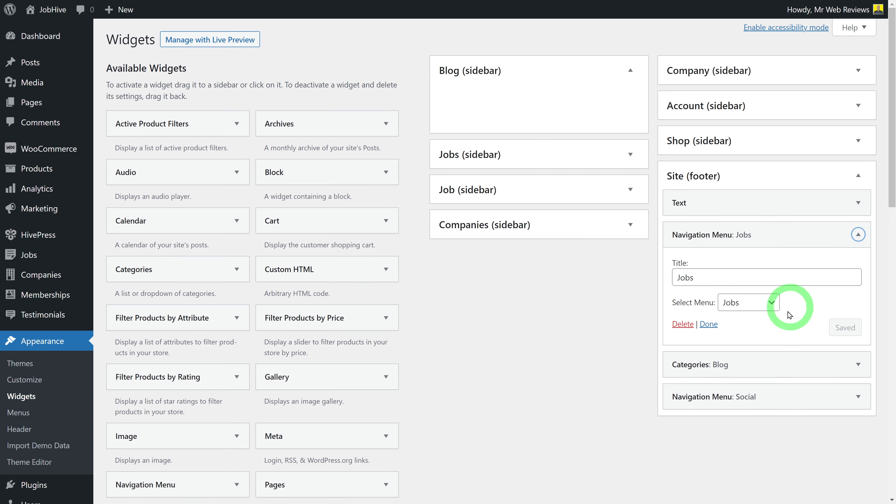
pyautogui.click(773, 306)
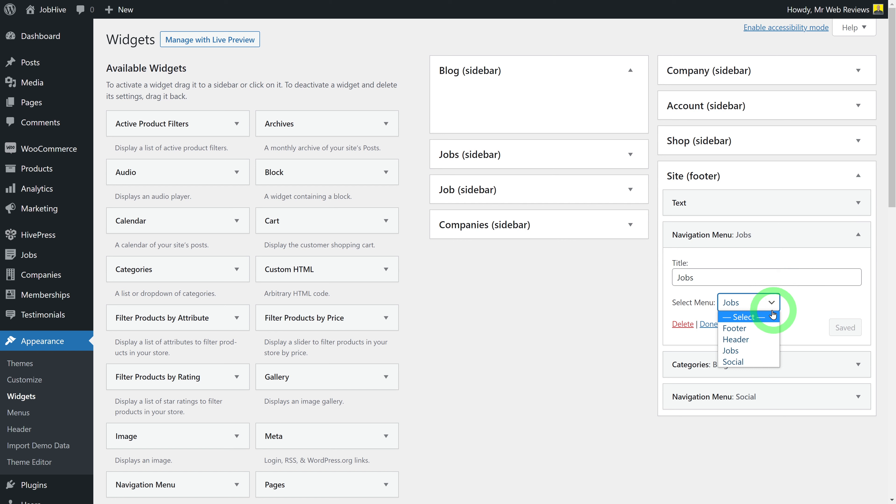
pyautogui.click(794, 309)
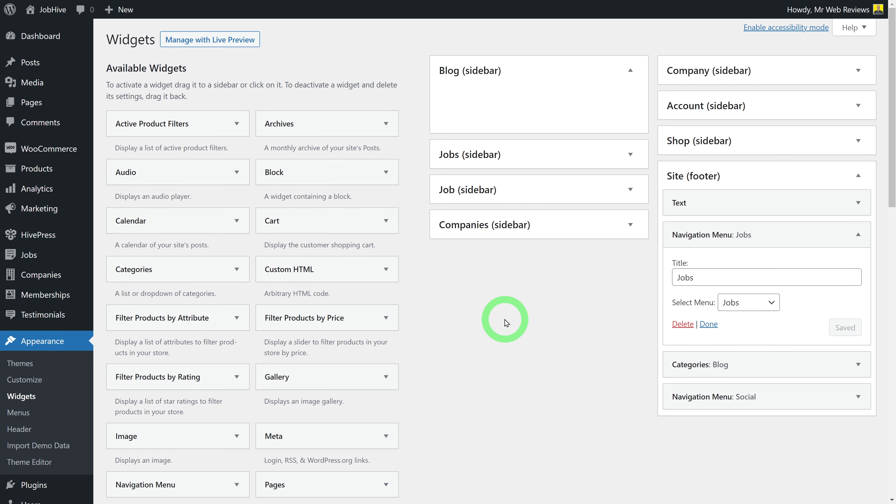
pyautogui.click(47, 342)
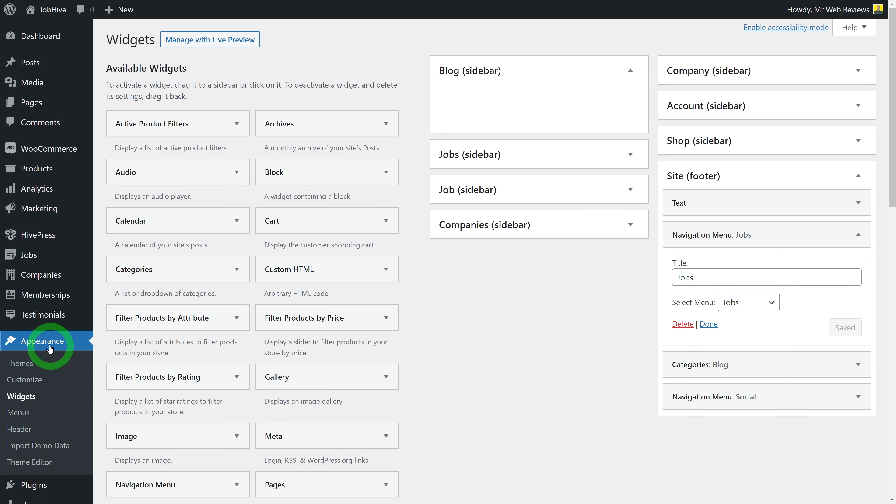
pyautogui.rightClick(28, 413)
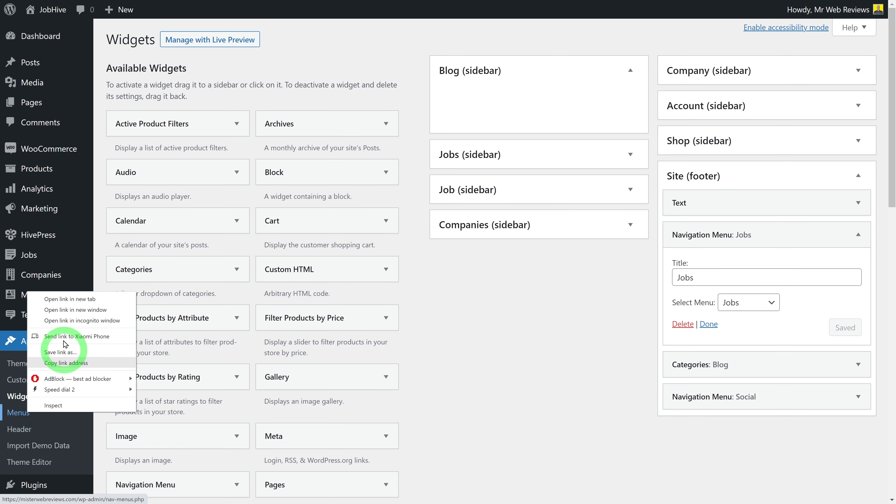
pyautogui.click(60, 299)
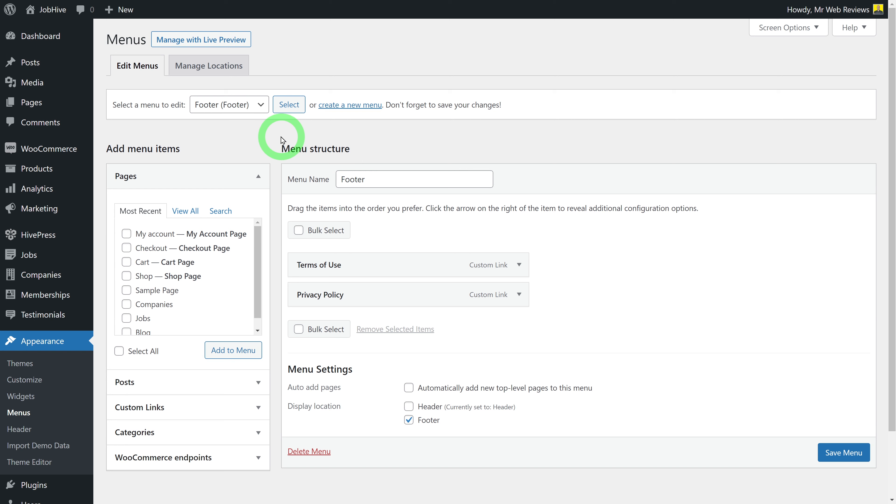
# Select the Jobs menu for editing
pyautogui.click(266, 114)
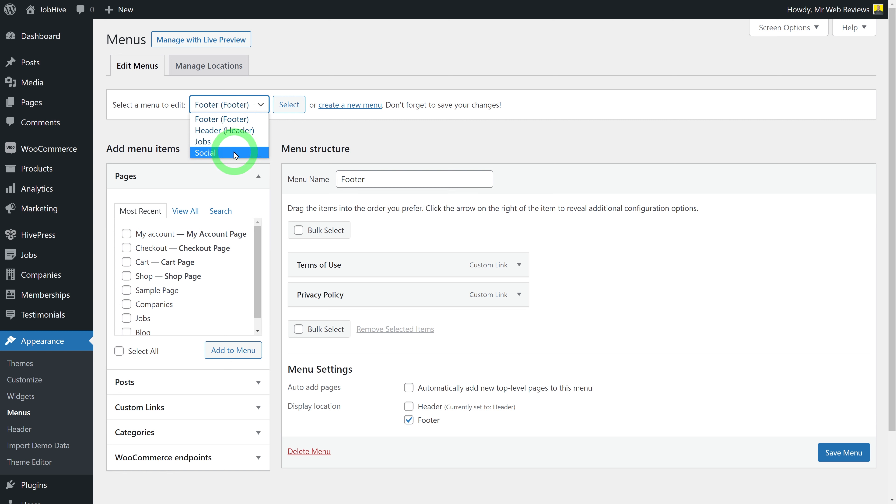
pyautogui.click(306, 140)
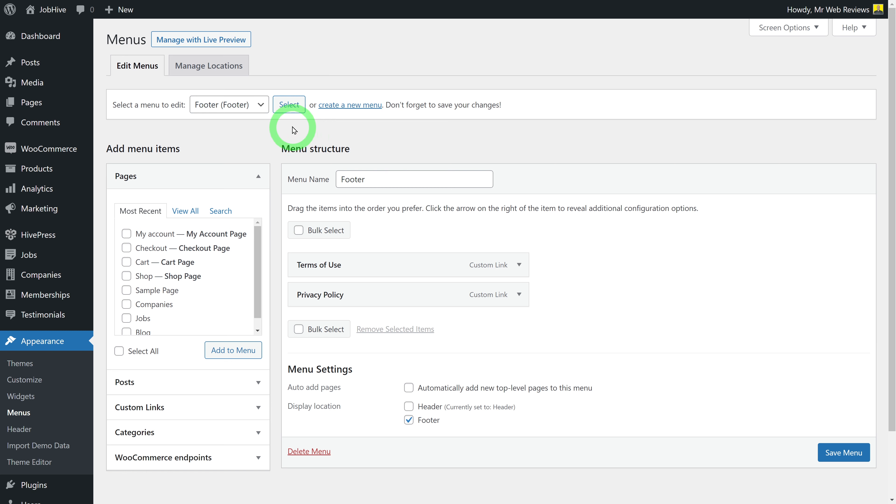
pyautogui.click(259, 106)
pyautogui.click(224, 142)
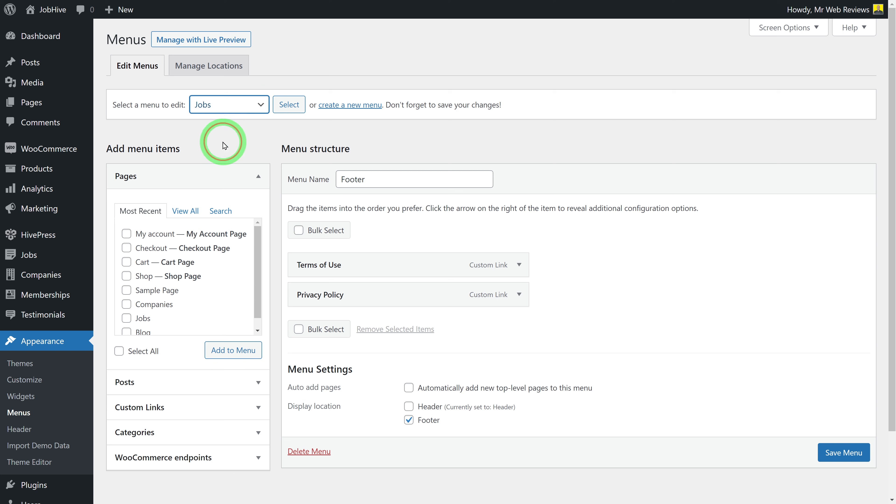
pyautogui.click(346, 147)
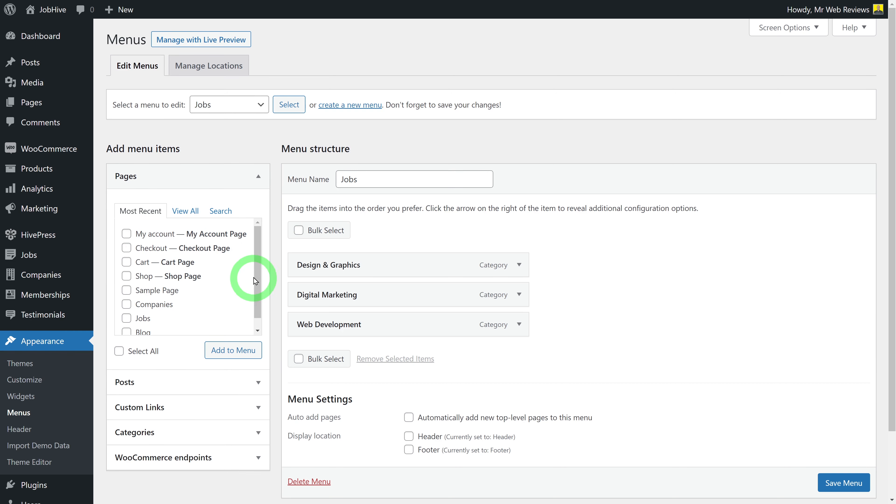
pyautogui.scroll(-1, 255, 284)
pyautogui.scroll(1, 260, 300)
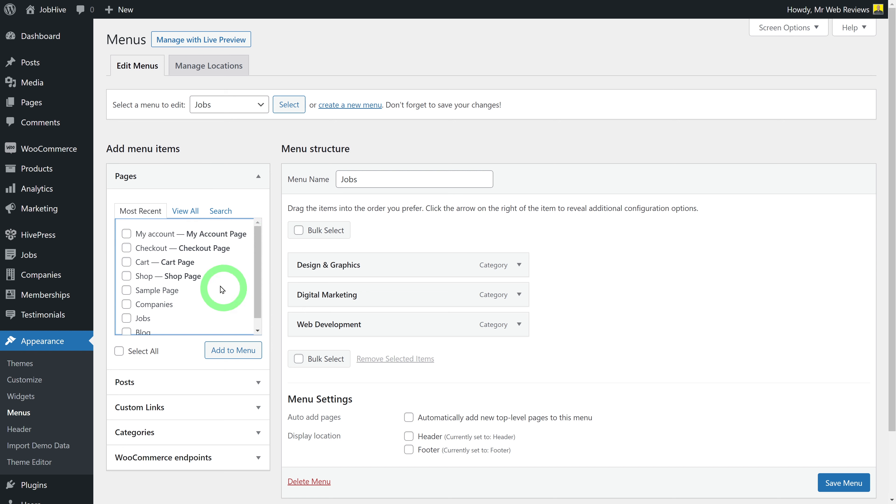
# Add the Companies and Jobs pages as top-level items and save the Jobs menu
pyautogui.click(186, 212)
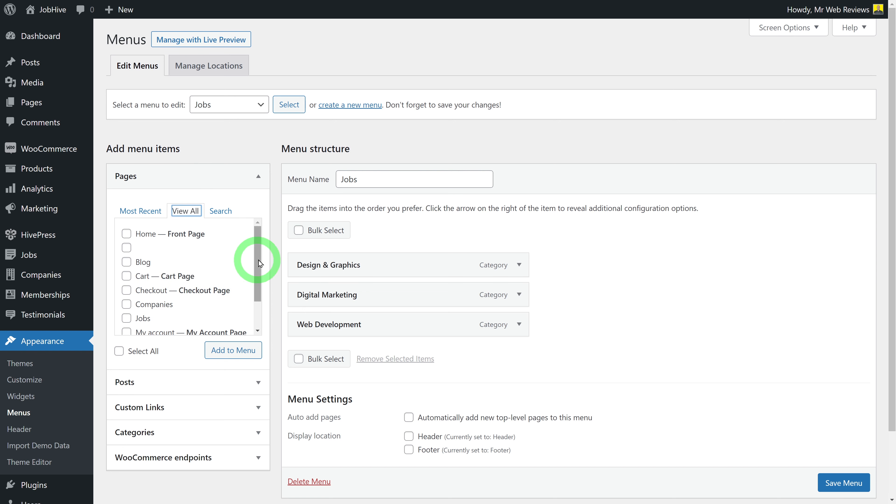
pyautogui.moveTo(257, 260); pyautogui.dragTo(257, 306)
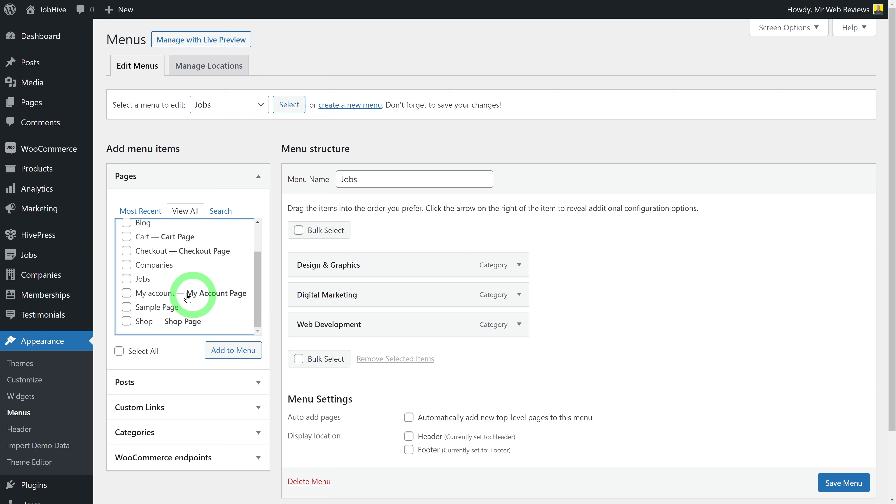
pyautogui.click(127, 266)
pyautogui.click(126, 279)
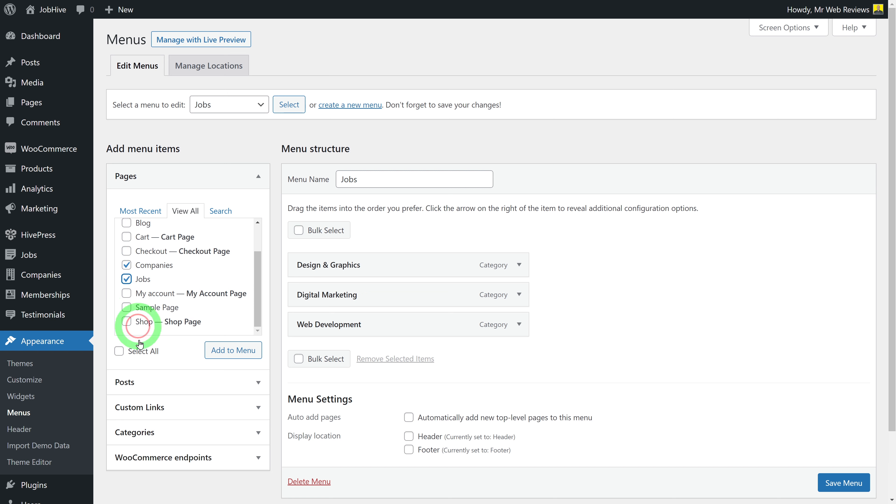
pyautogui.click(243, 354)
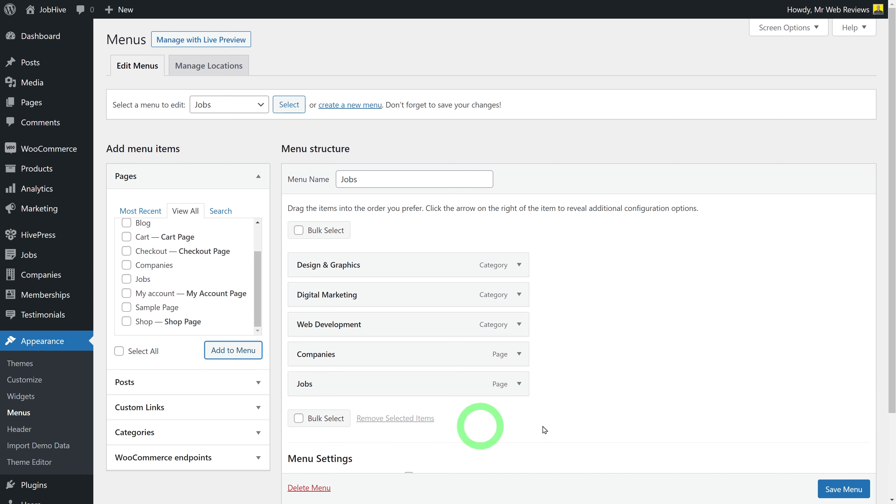
pyautogui.moveTo(389, 346); pyautogui.dragTo(353, 345)
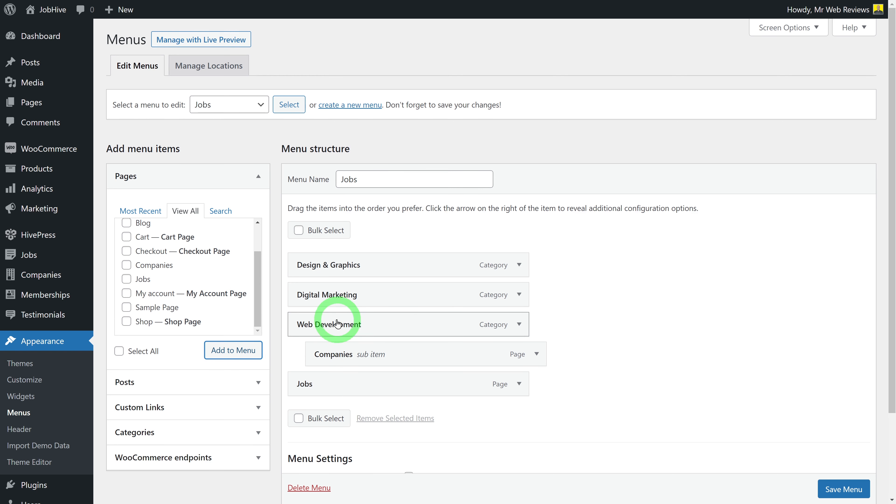
pyautogui.moveTo(348, 384)
pyautogui.mouseDown()
pyautogui.moveTo(395, 383)
pyautogui.moveTo(360, 359)
pyautogui.moveTo(353, 383)
pyautogui.mouseUp()
pyautogui.click(395, 394)
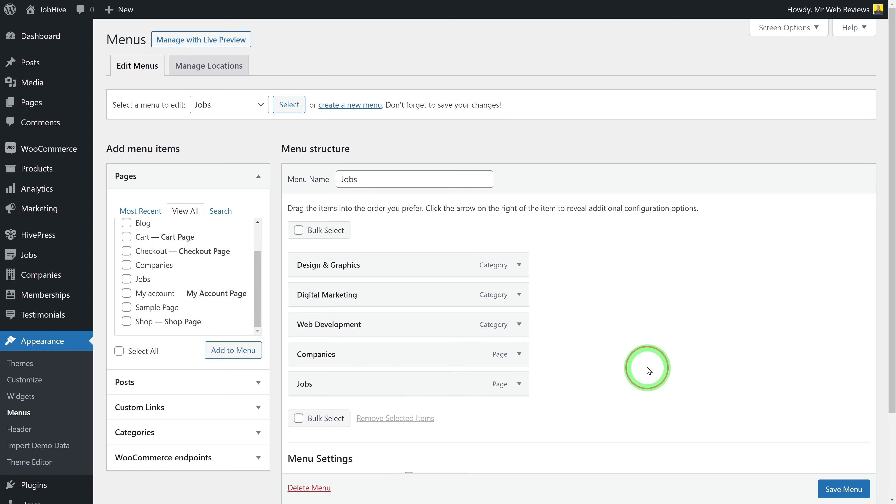
pyautogui.click(860, 494)
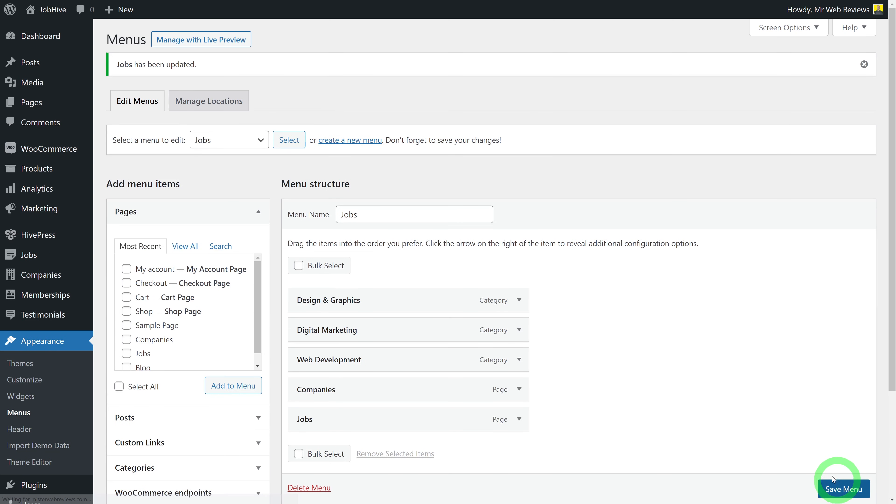
pyautogui.click(628, 370)
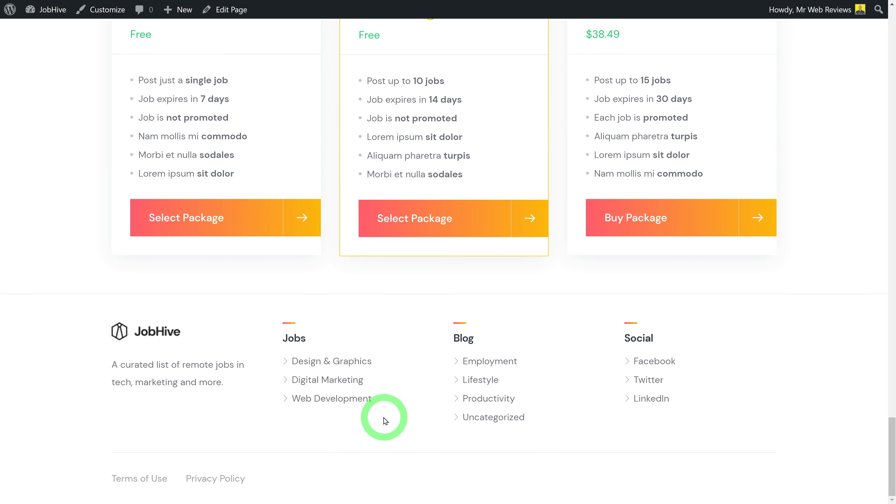
pyautogui.press('F5')
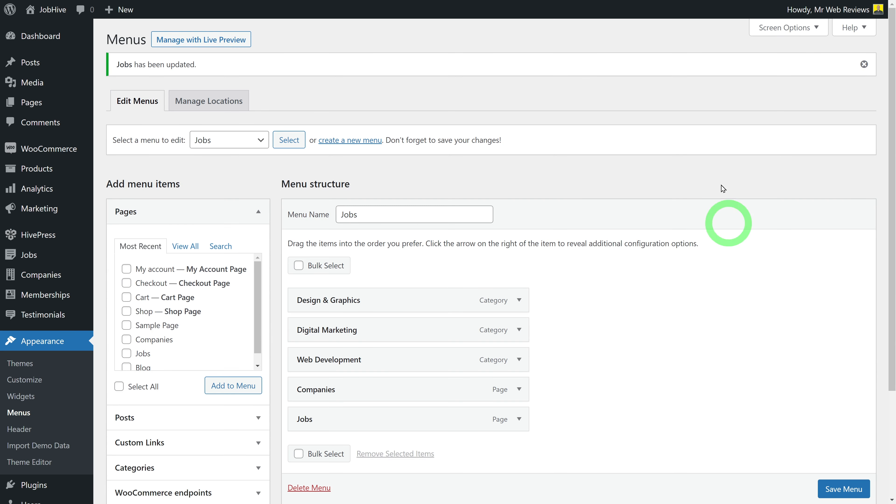
# Load the Social menu and add a Youtube custom link with the YouTube channel URL
pyautogui.click(258, 142)
pyautogui.click(222, 188)
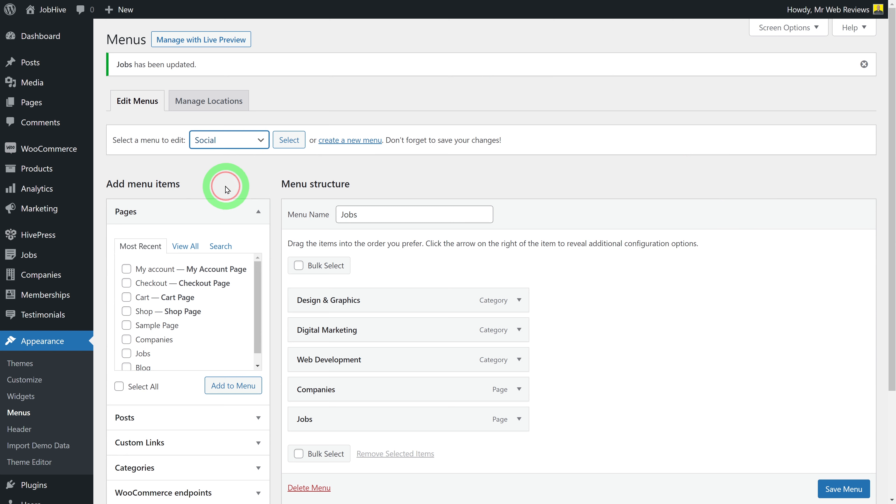
pyautogui.click(288, 140)
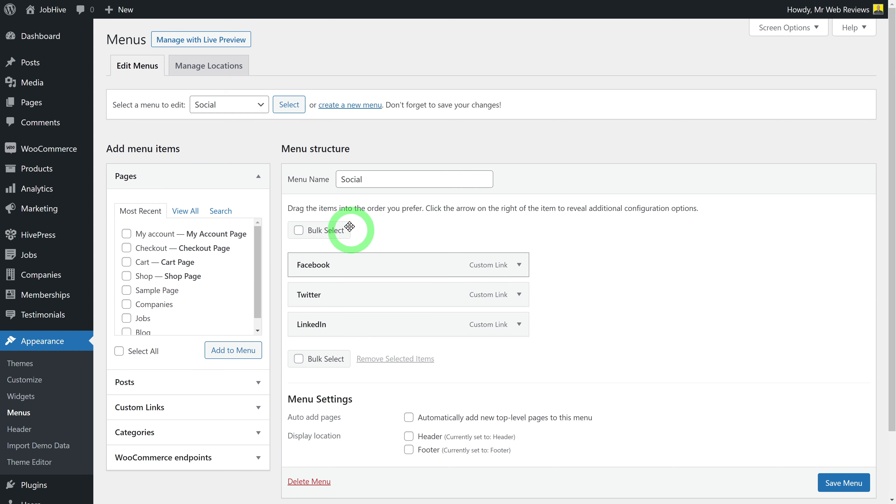
pyautogui.click(253, 407)
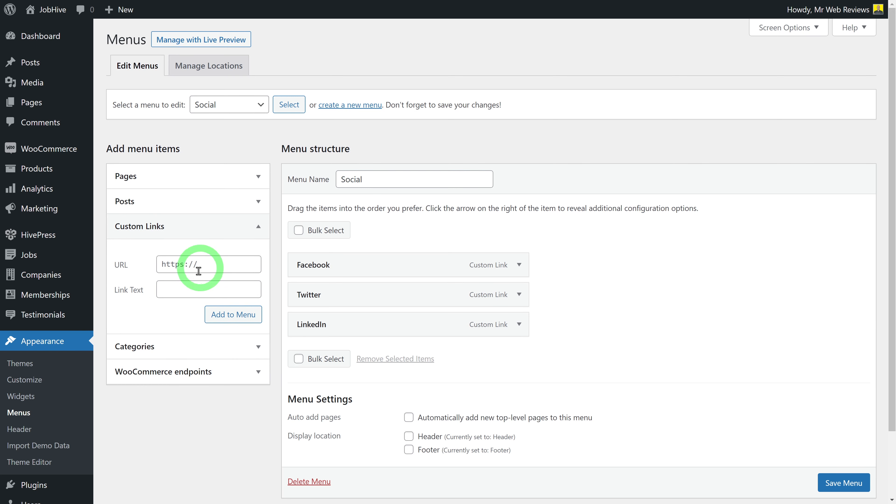
pyautogui.click(188, 290)
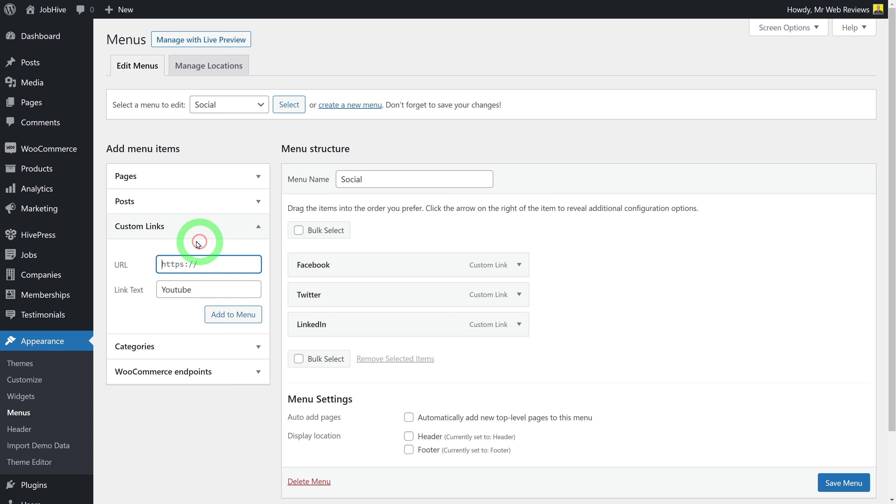
pyautogui.click(164, 264)
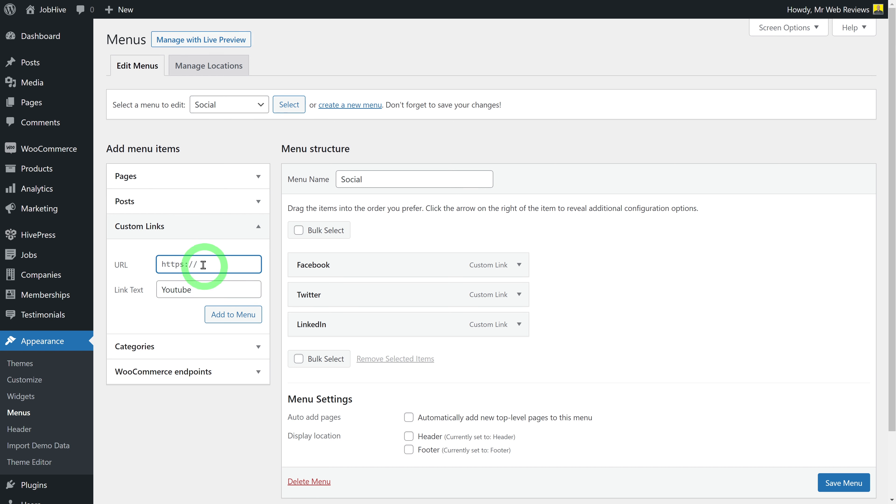
pyautogui.hotkey('ctrl', 'v')
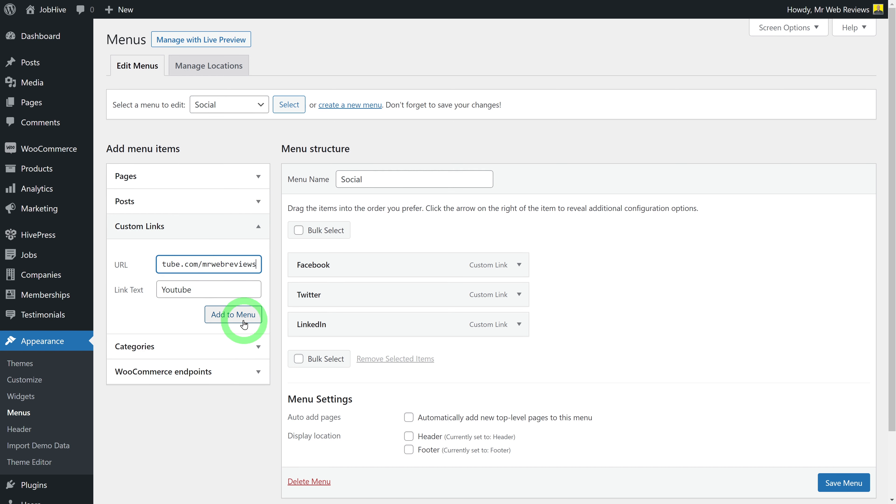
pyautogui.click(235, 323)
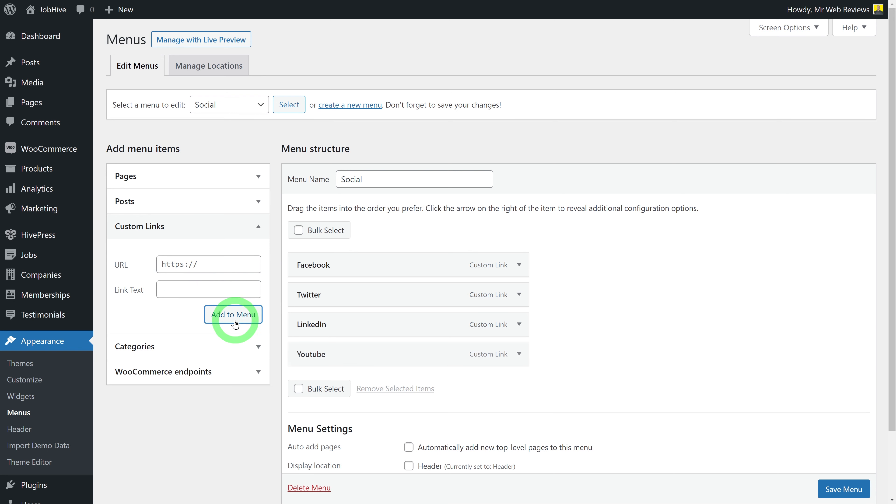
# Check the Facebook and Twitter items, then save the Social menu
pyautogui.click(522, 269)
pyautogui.click(522, 269)
pyautogui.click(519, 294)
pyautogui.click(520, 295)
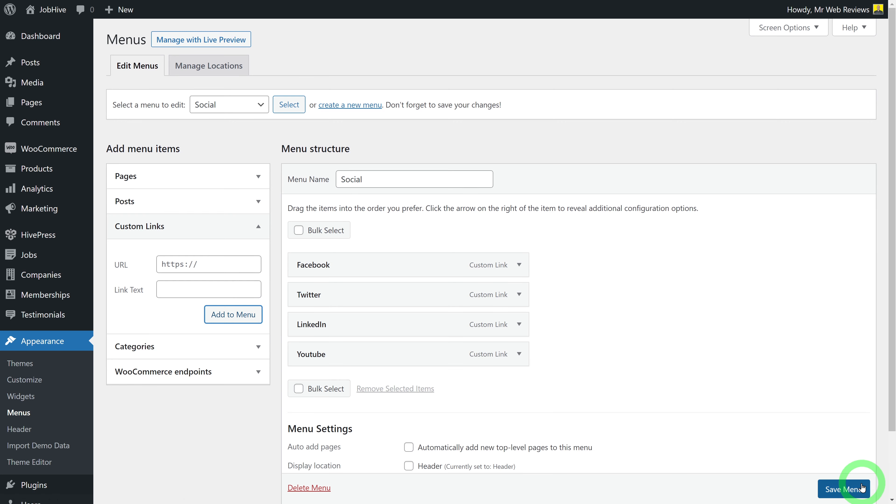
pyautogui.click(845, 489)
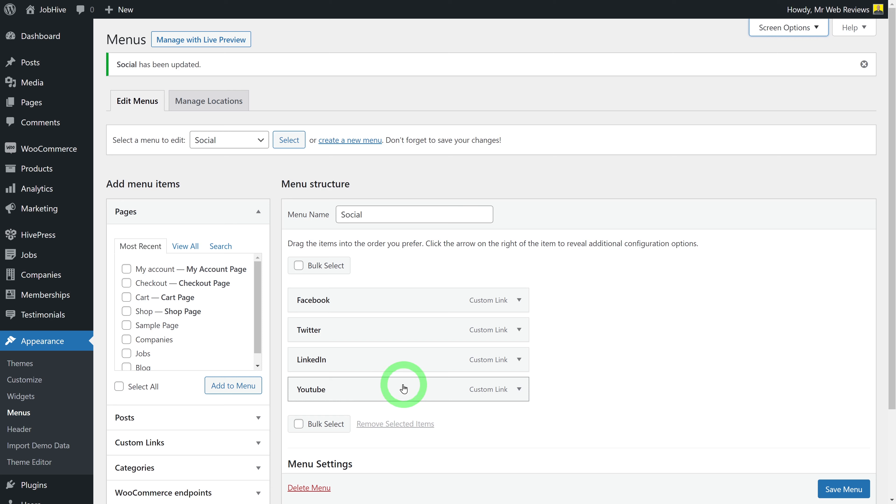
# Enable Link Target, set the Youtube item to open in a new tab, and save
pyautogui.click(774, 32)
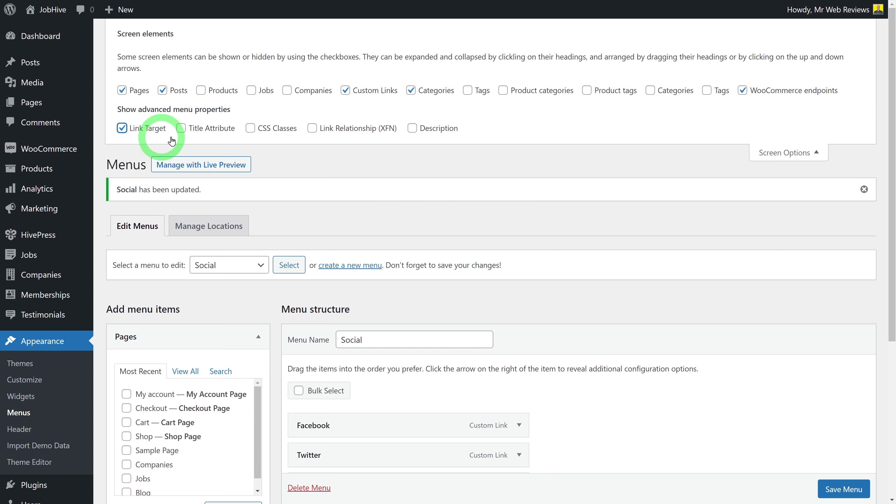
pyautogui.scroll(-3, 716, 279)
pyautogui.scroll(-3, 717, 279)
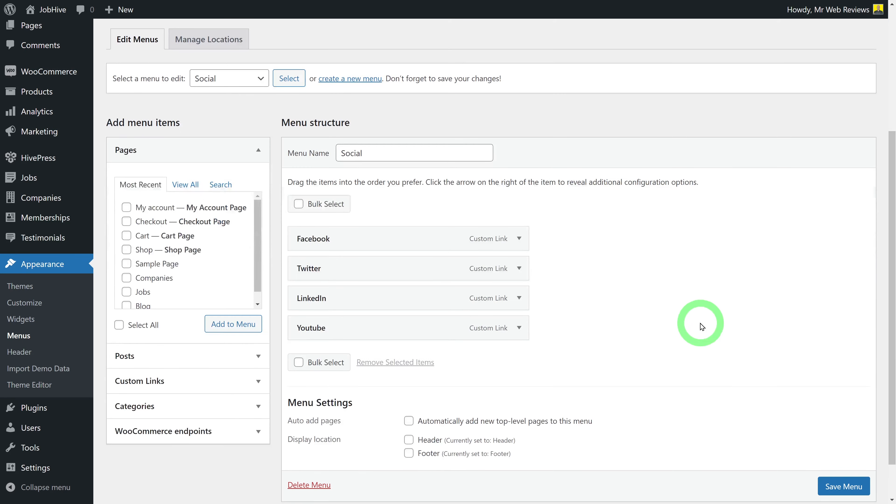
pyautogui.click(519, 328)
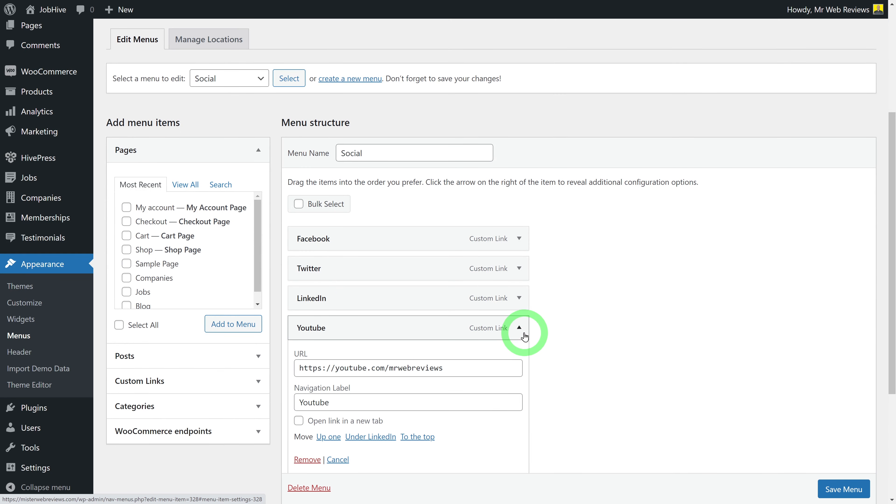
pyautogui.scroll(-3, 614, 335)
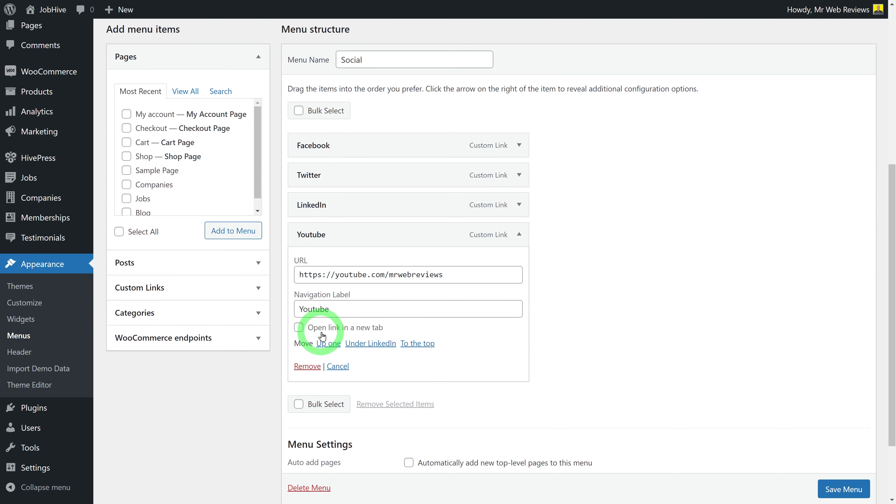
pyautogui.click(299, 327)
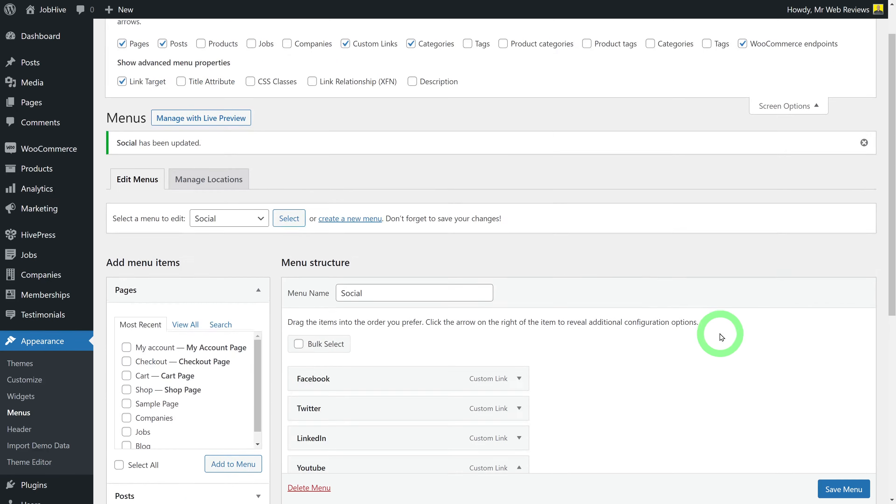
pyautogui.scroll(2, 722, 337)
pyautogui.scroll(-6, 586, 352)
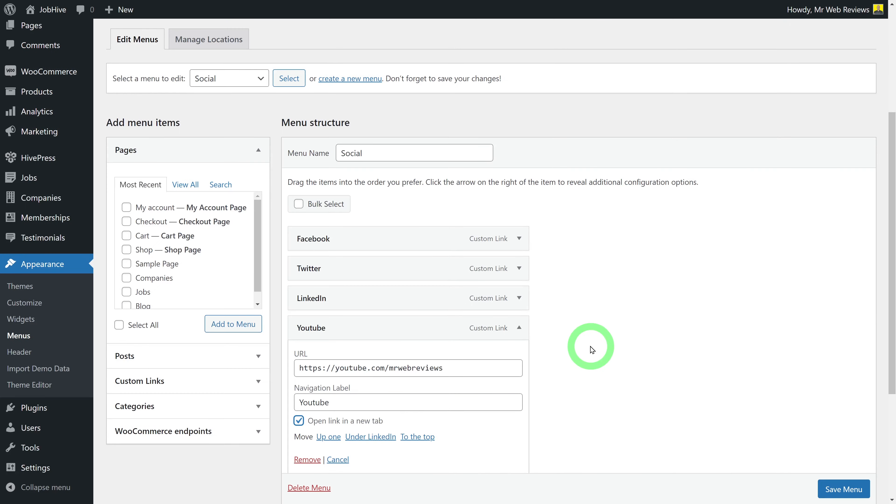
pyautogui.scroll(-3, 740, 377)
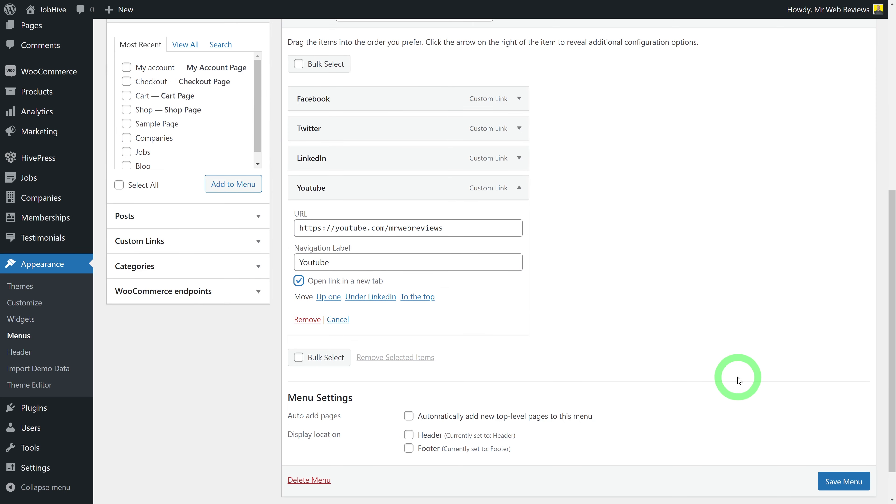
pyautogui.scroll(-1, 853, 486)
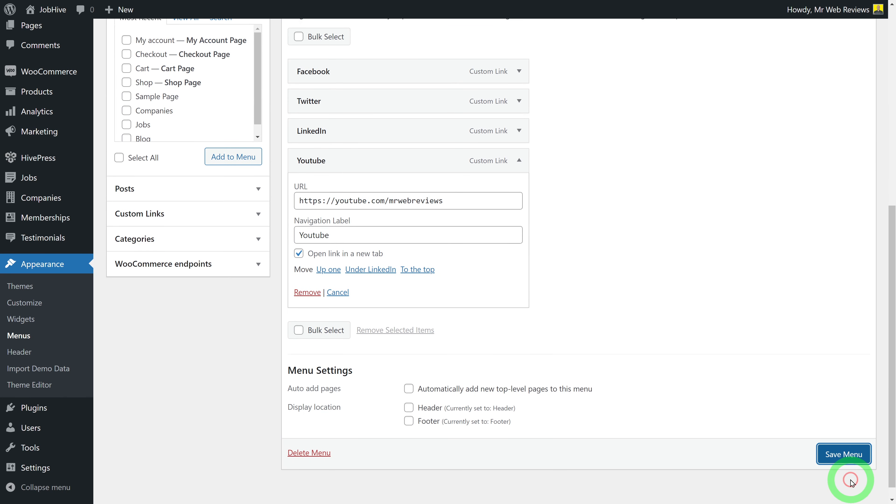
pyautogui.click(830, 460)
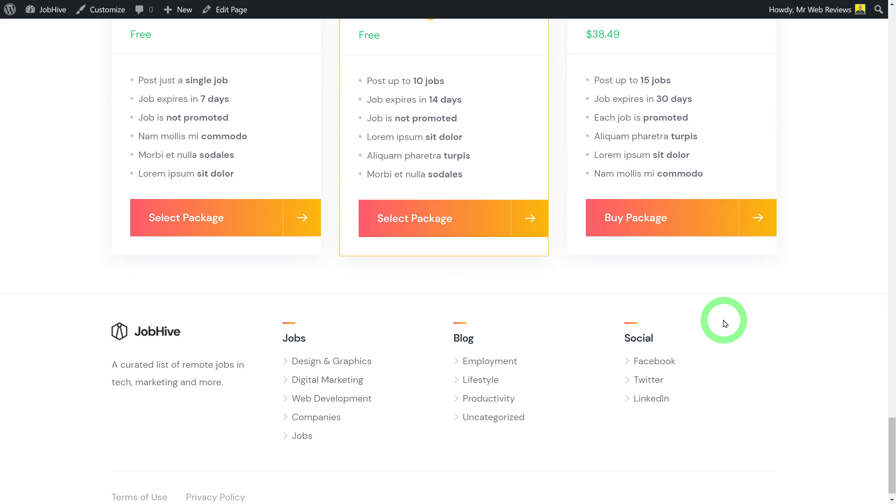
# Reload the live site and confirm the footer Youtube link opens the YouTube channel
pyautogui.press('F5')
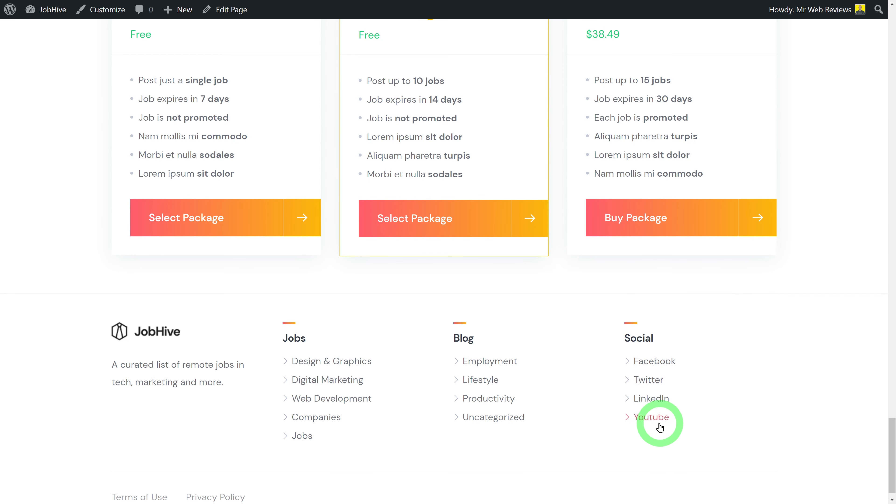
pyautogui.click(651, 421)
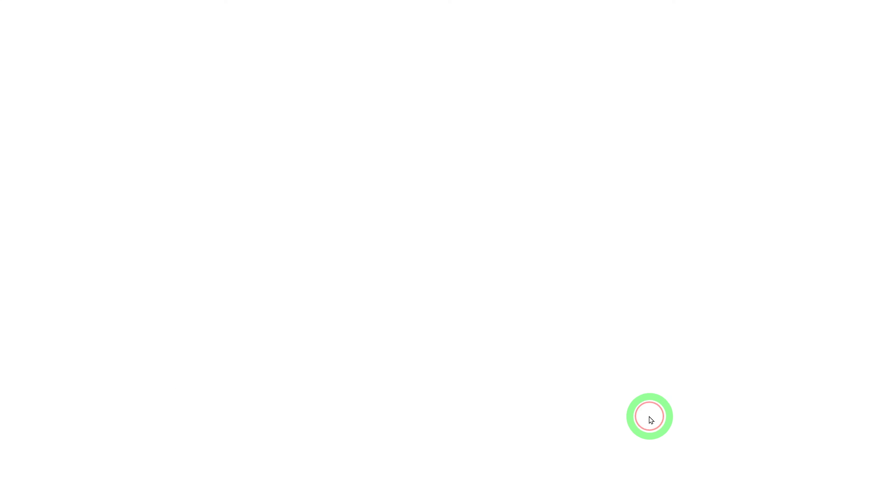
pyautogui.click(163, 291)
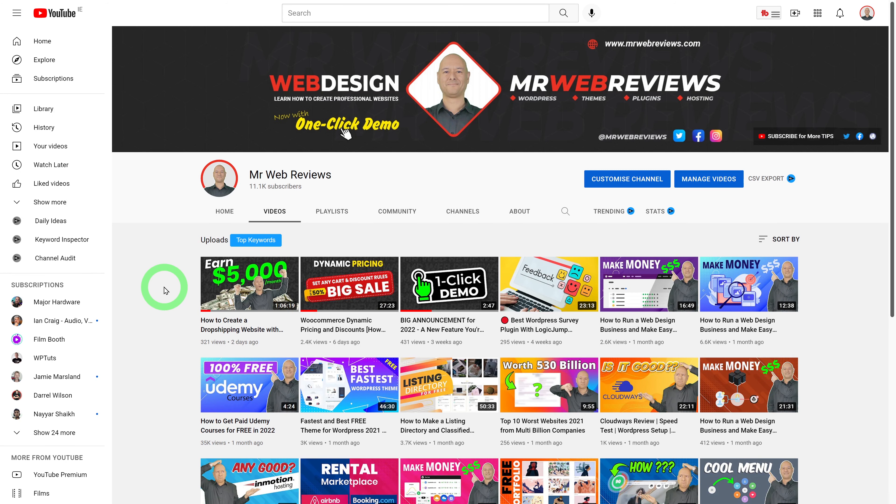
pyautogui.hotkey('ctrl', 'w')
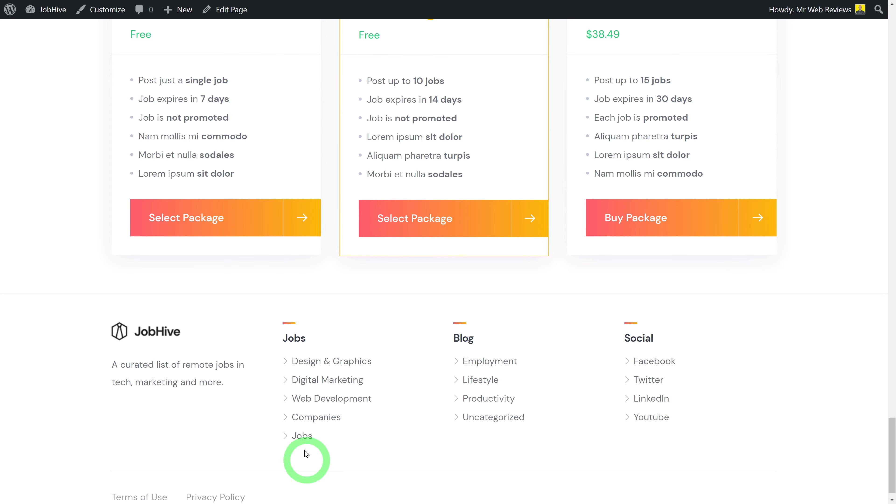
pyautogui.moveTo(892, 484); pyautogui.dragTo(893, 31)
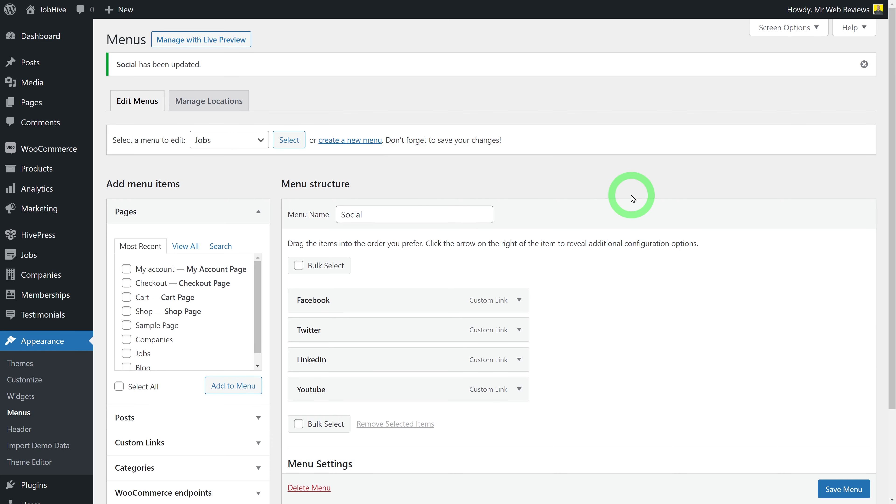
# Load the Header menu in the menu editor and look over its items
pyautogui.click(262, 141)
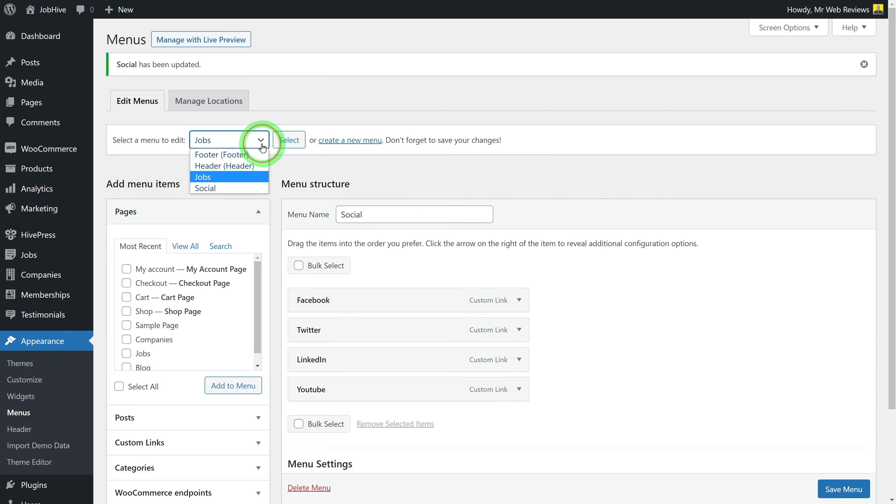
pyautogui.click(251, 165)
pyautogui.click(287, 140)
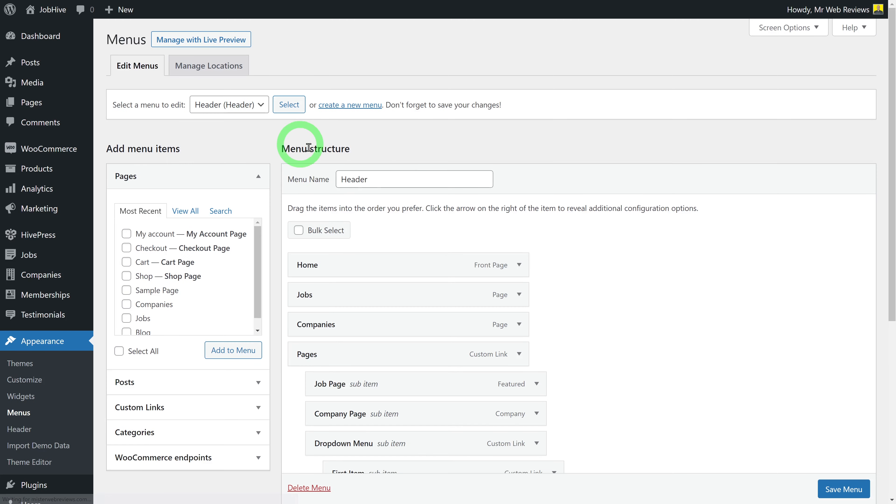
pyautogui.click(653, 260)
pyautogui.scroll(-1, 652, 261)
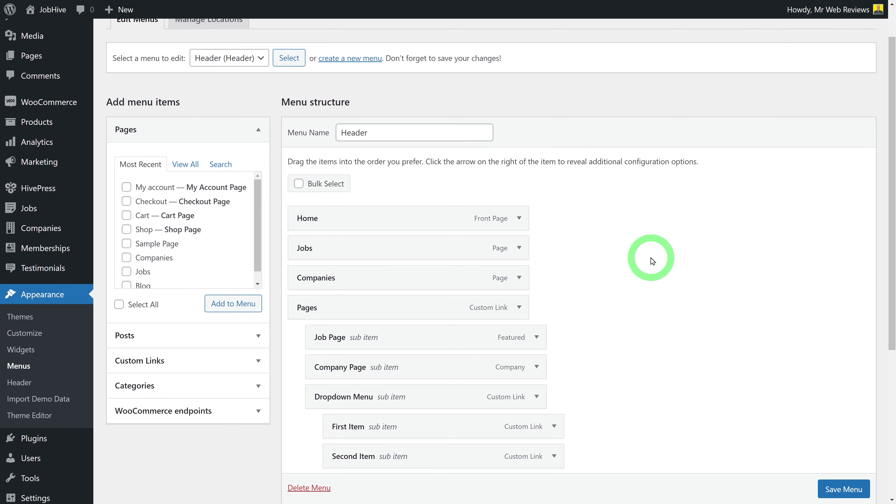
pyautogui.scroll(-3, 653, 261)
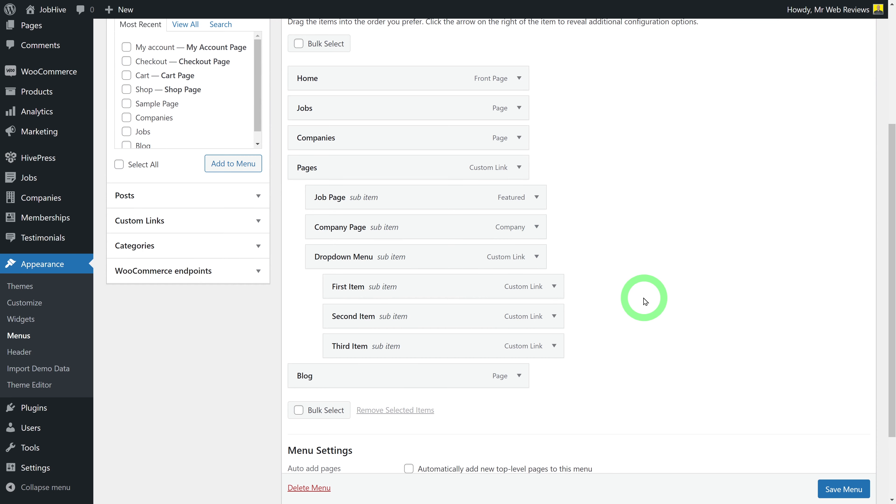
pyautogui.scroll(3, 644, 300)
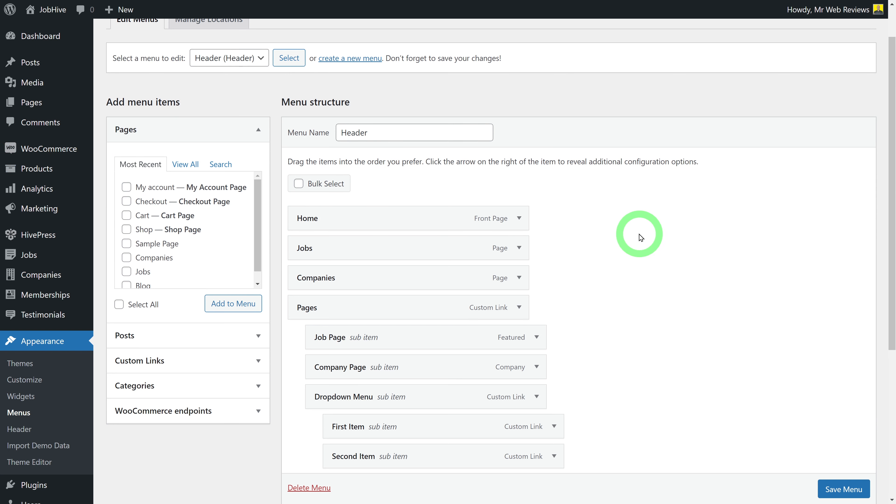
pyautogui.scroll(-3, 641, 238)
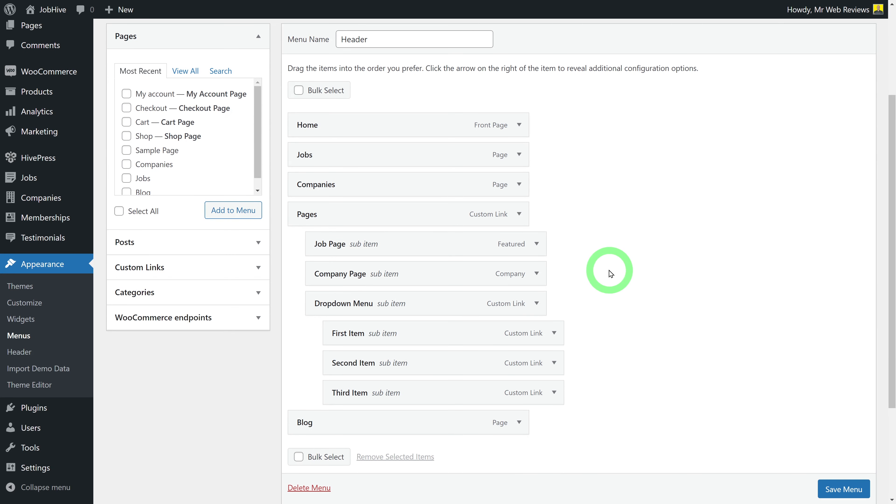
pyautogui.scroll(-2, 611, 274)
pyautogui.scroll(2, 611, 274)
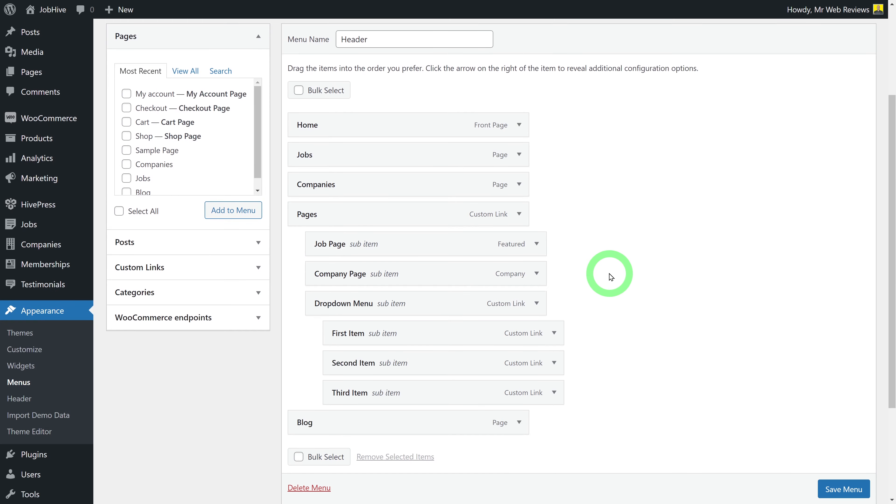
pyautogui.scroll(-2, 611, 275)
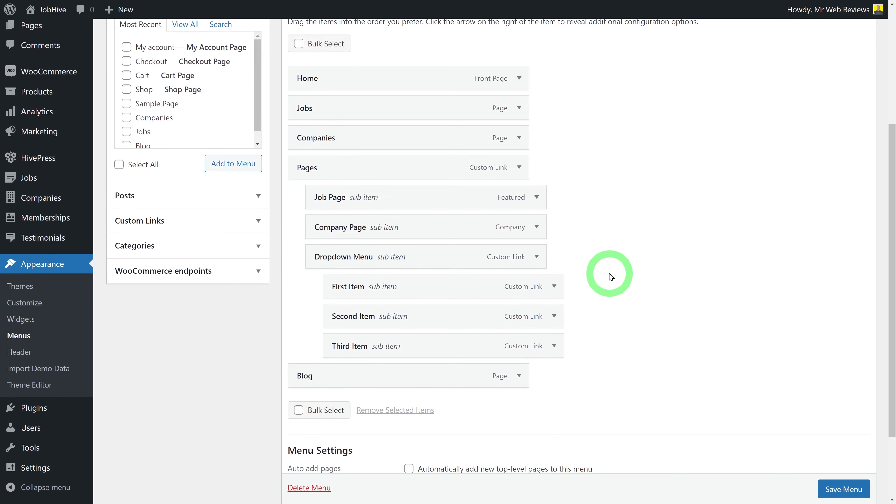
# Bulk-remove Pages with Job Page, Company Page, Dropdown Menu and its three items, then save
pyautogui.click(300, 413)
pyautogui.click(337, 346)
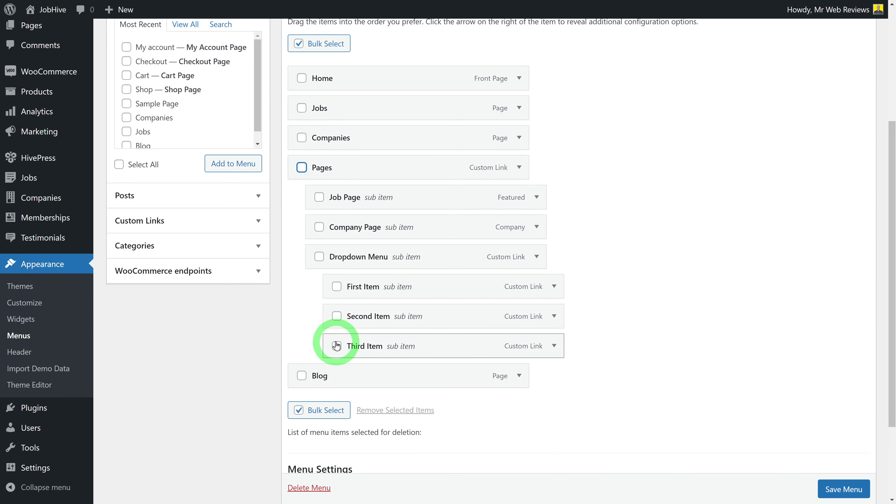
pyautogui.click(339, 318)
pyautogui.click(336, 287)
pyautogui.click(319, 257)
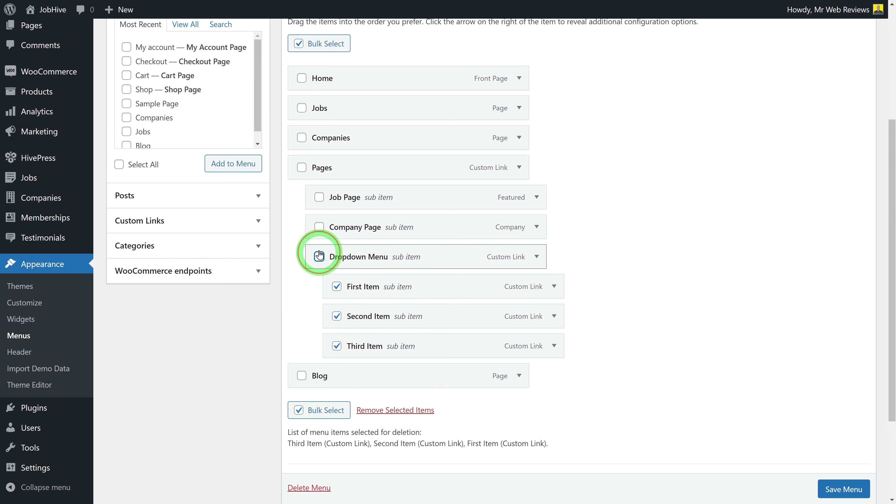
pyautogui.click(319, 227)
pyautogui.click(319, 197)
pyautogui.click(302, 167)
pyautogui.click(445, 469)
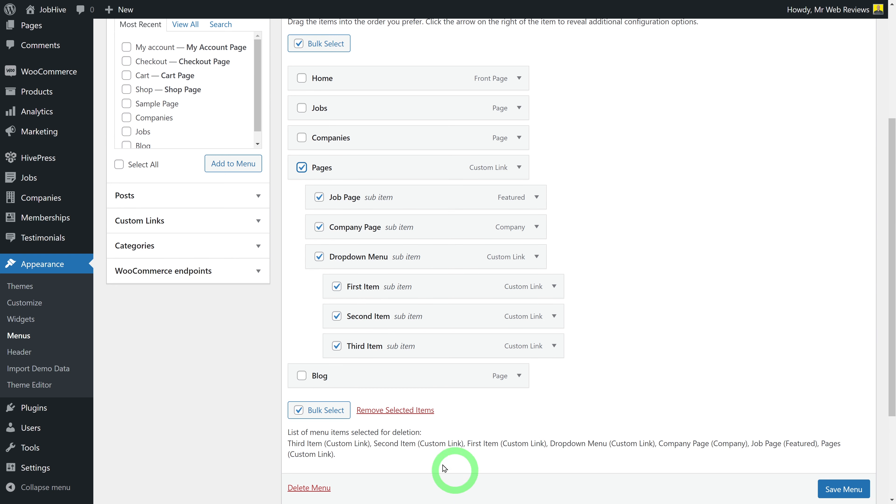
pyautogui.click(390, 411)
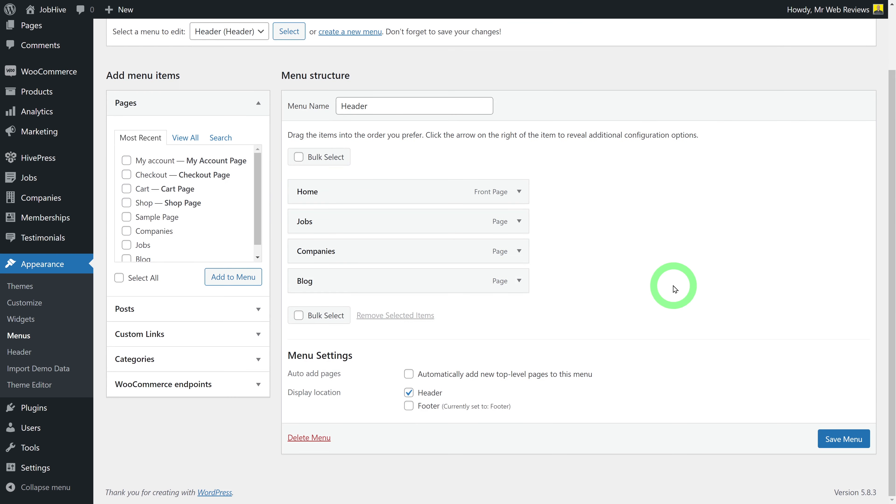
pyautogui.click(829, 440)
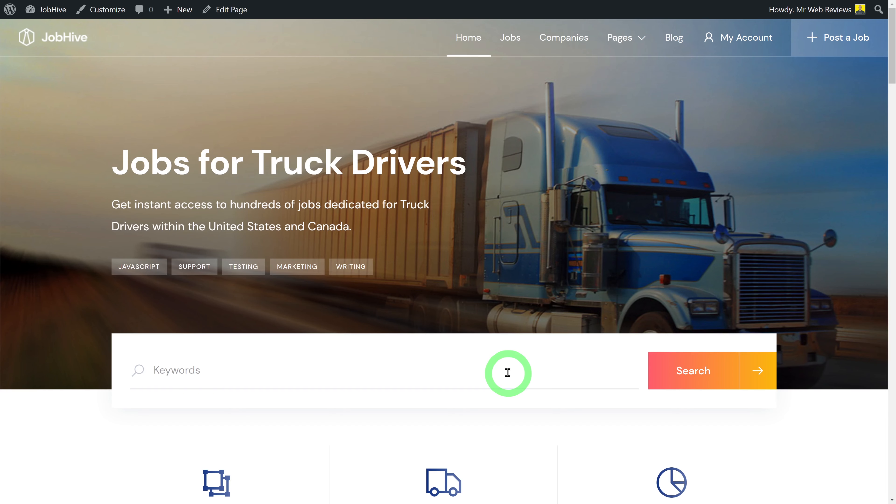
# Refresh the live site to confirm Pages is gone from the header, then open the Customizer
pyautogui.press('F5')
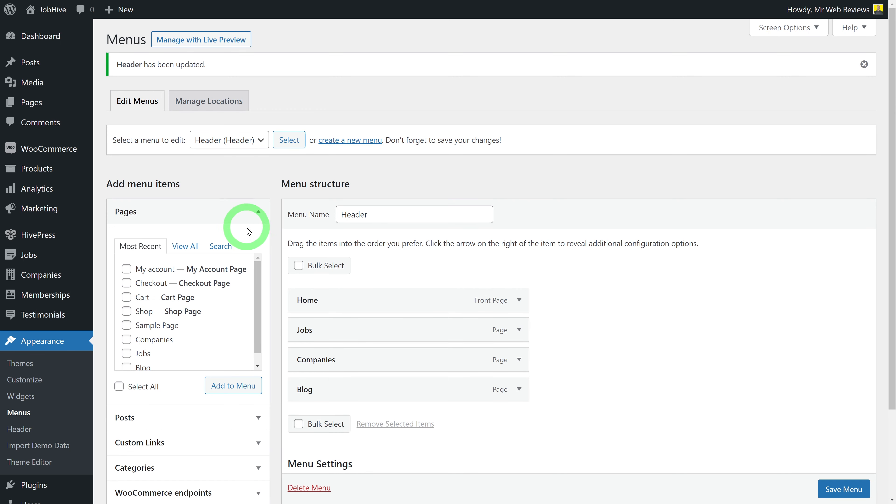
pyautogui.click(39, 384)
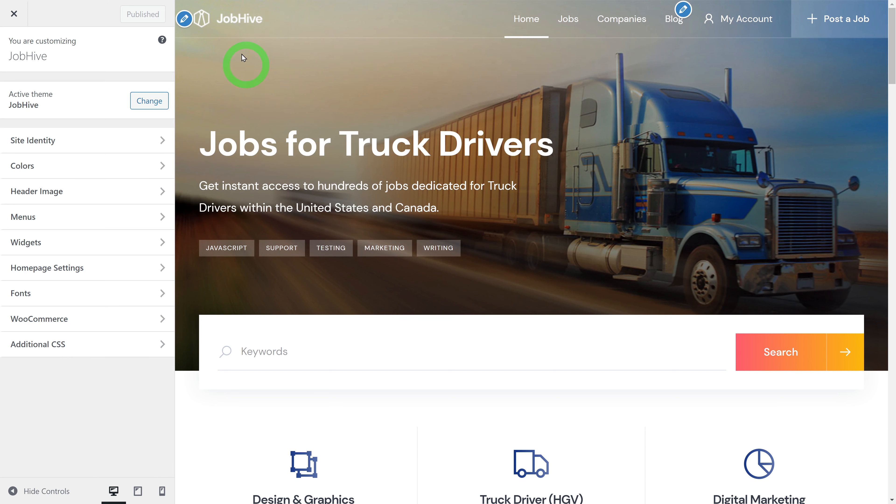
# In Site Identity, remove the JobHive logo and bring up the Select logo picker
pyautogui.click(184, 19)
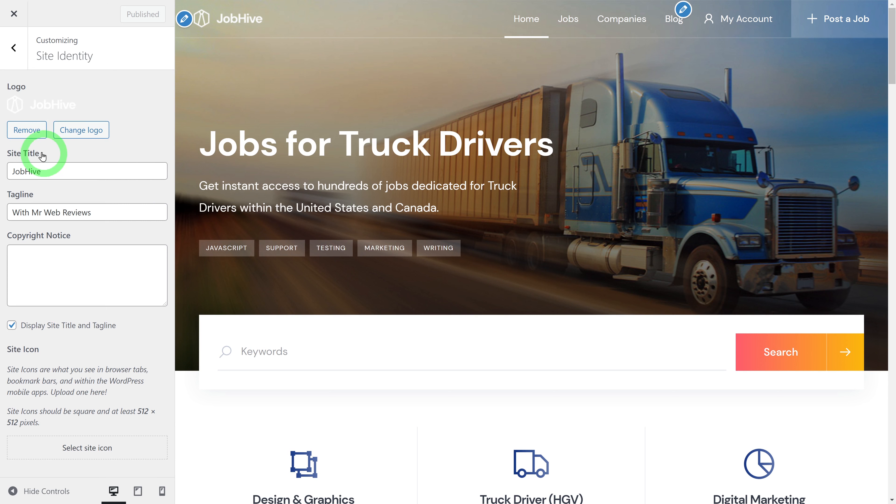
pyautogui.click(25, 130)
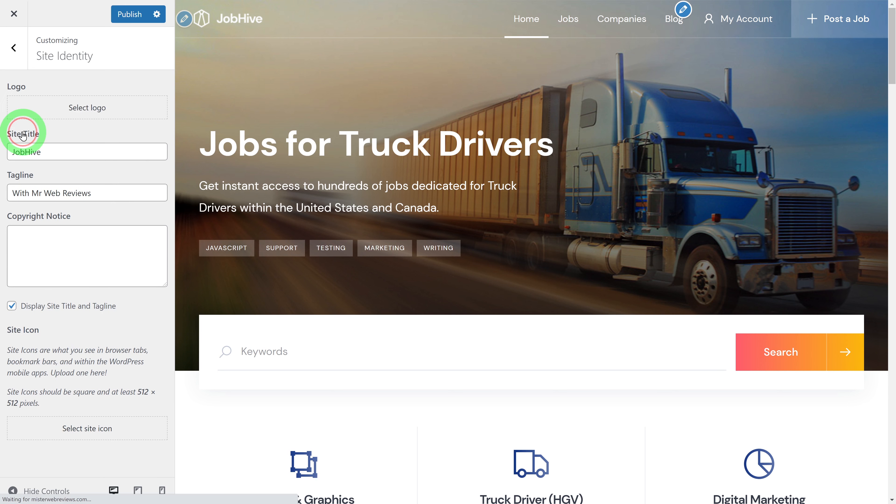
pyautogui.click(96, 112)
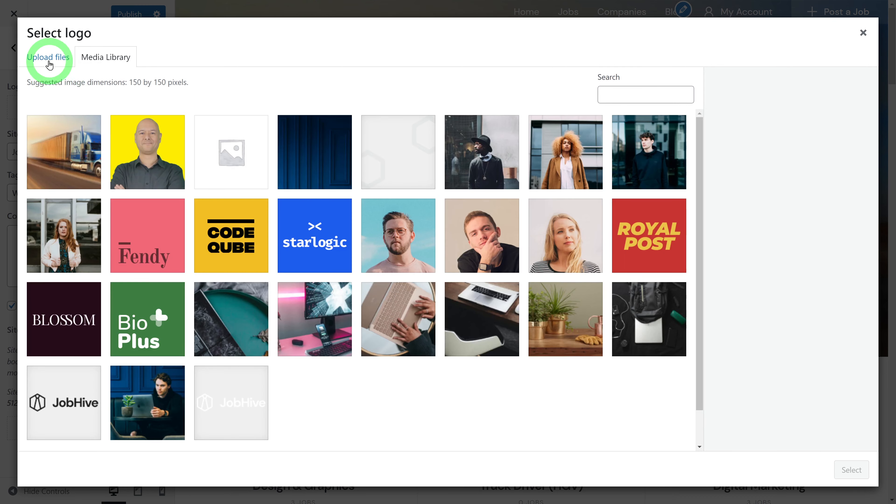
# Upload logo.png as the uncropped site logo, publish it, and reload the live site
pyautogui.click(50, 60)
pyautogui.click(439, 246)
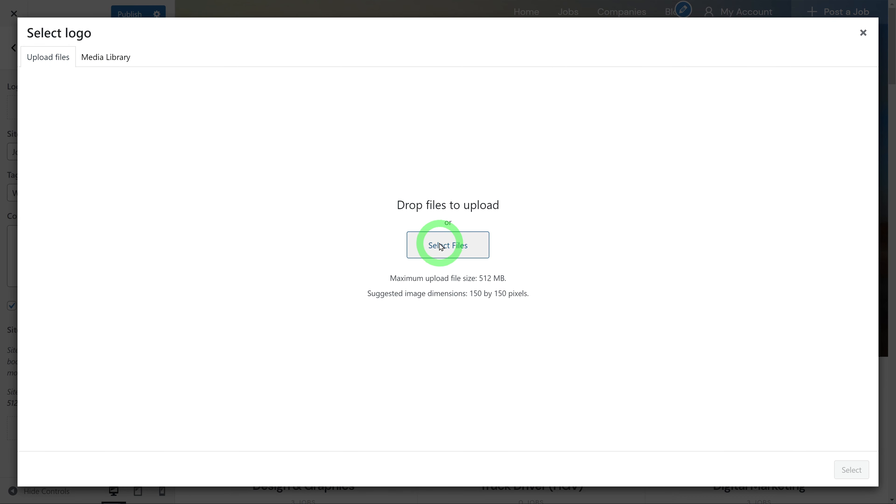
pyautogui.click(163, 170)
pyautogui.click(501, 453)
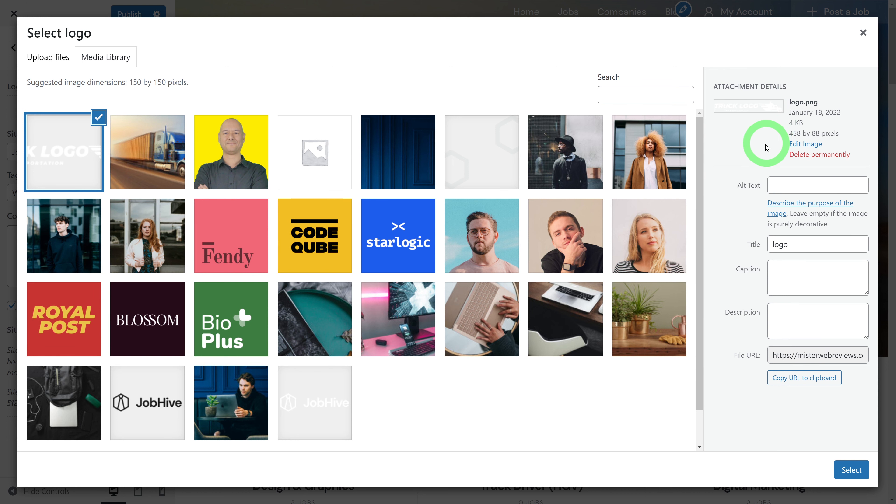
pyautogui.click(851, 470)
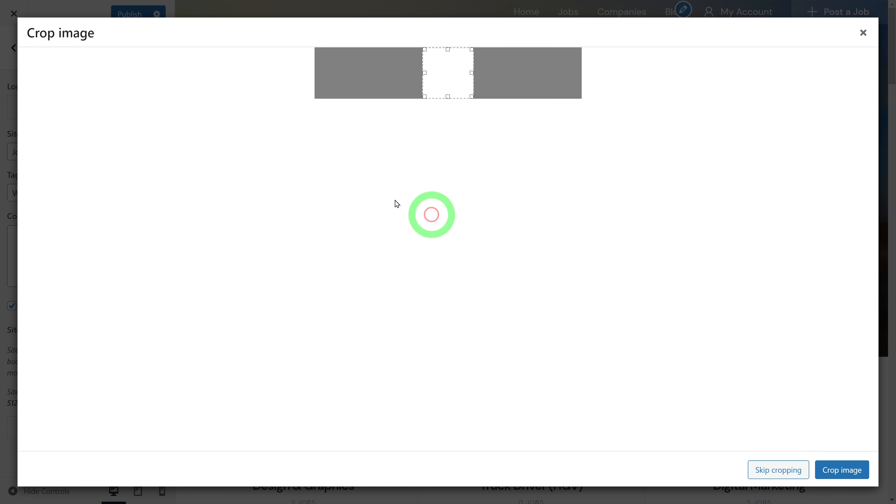
pyautogui.click(769, 472)
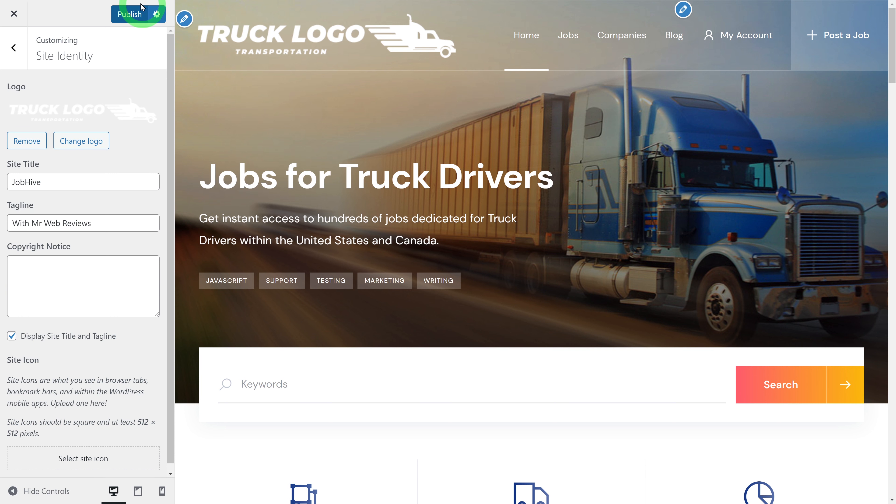
pyautogui.click(129, 15)
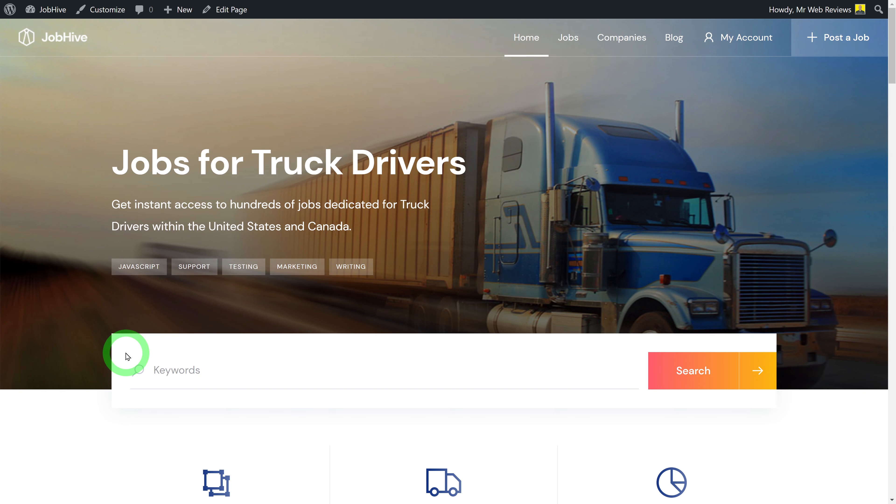
pyautogui.press('F5')
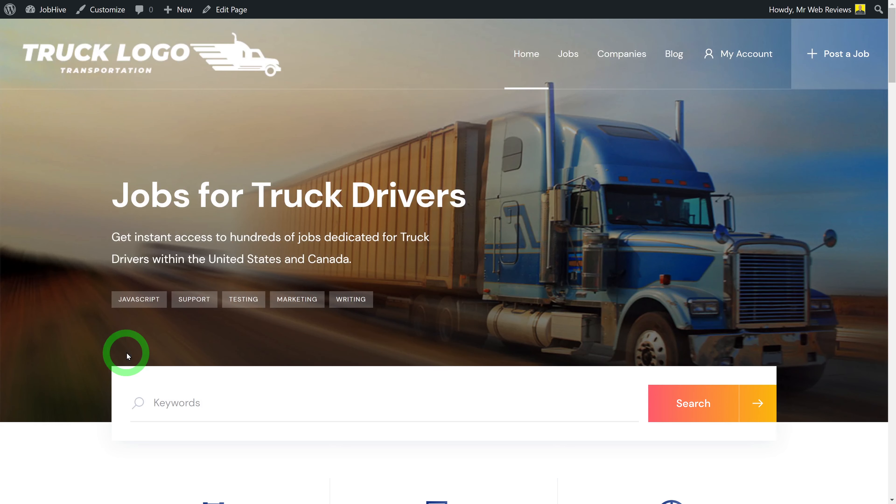